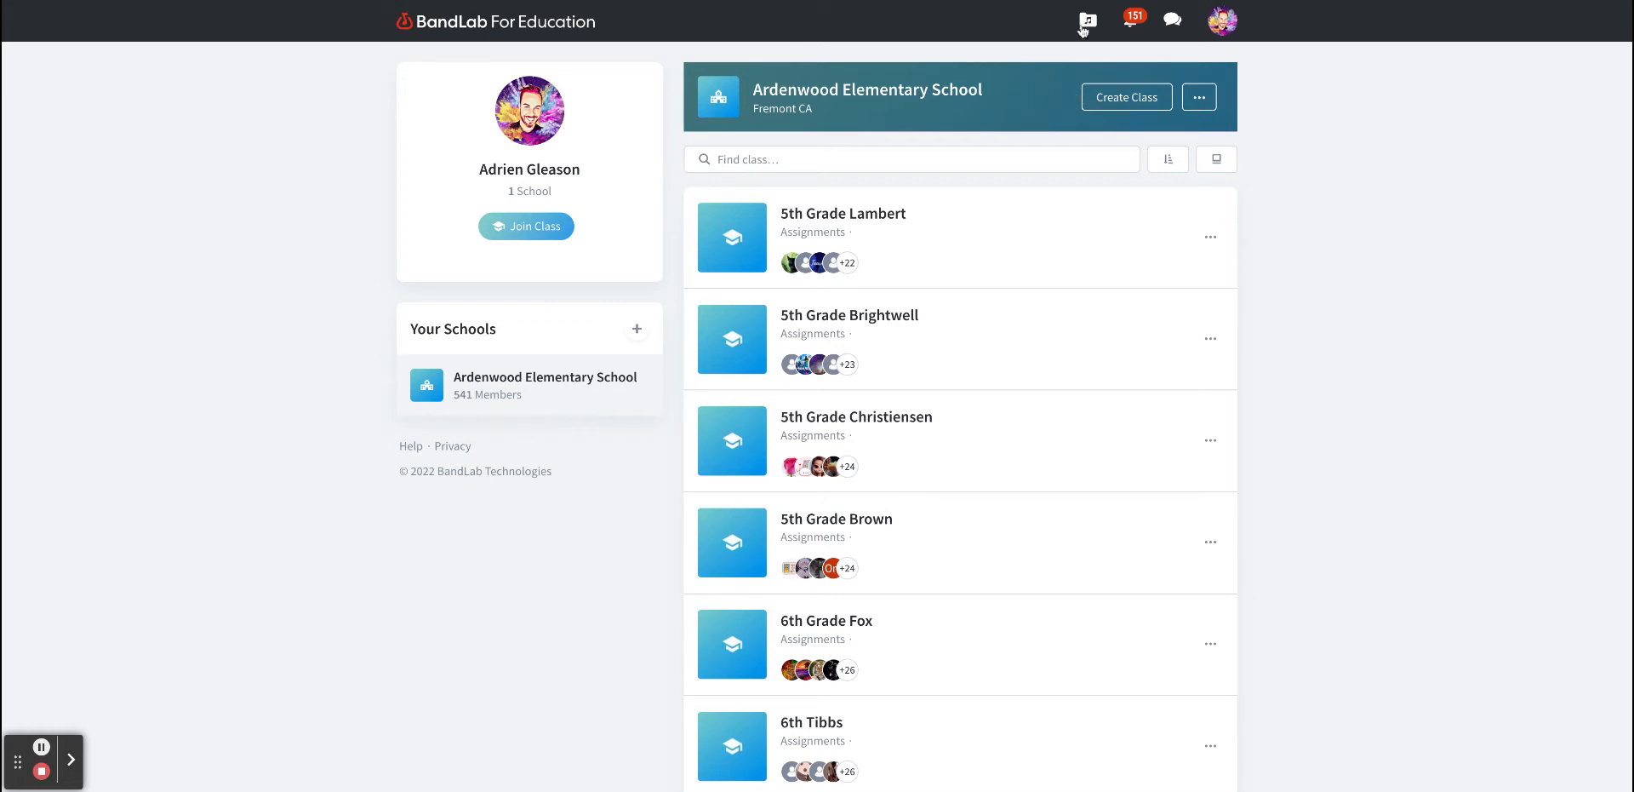
Step: Start a new personal project in the Mix Editor from My Library with a Voice/Mic track
{"action": "left_click", "coordinate": [1087, 23]}
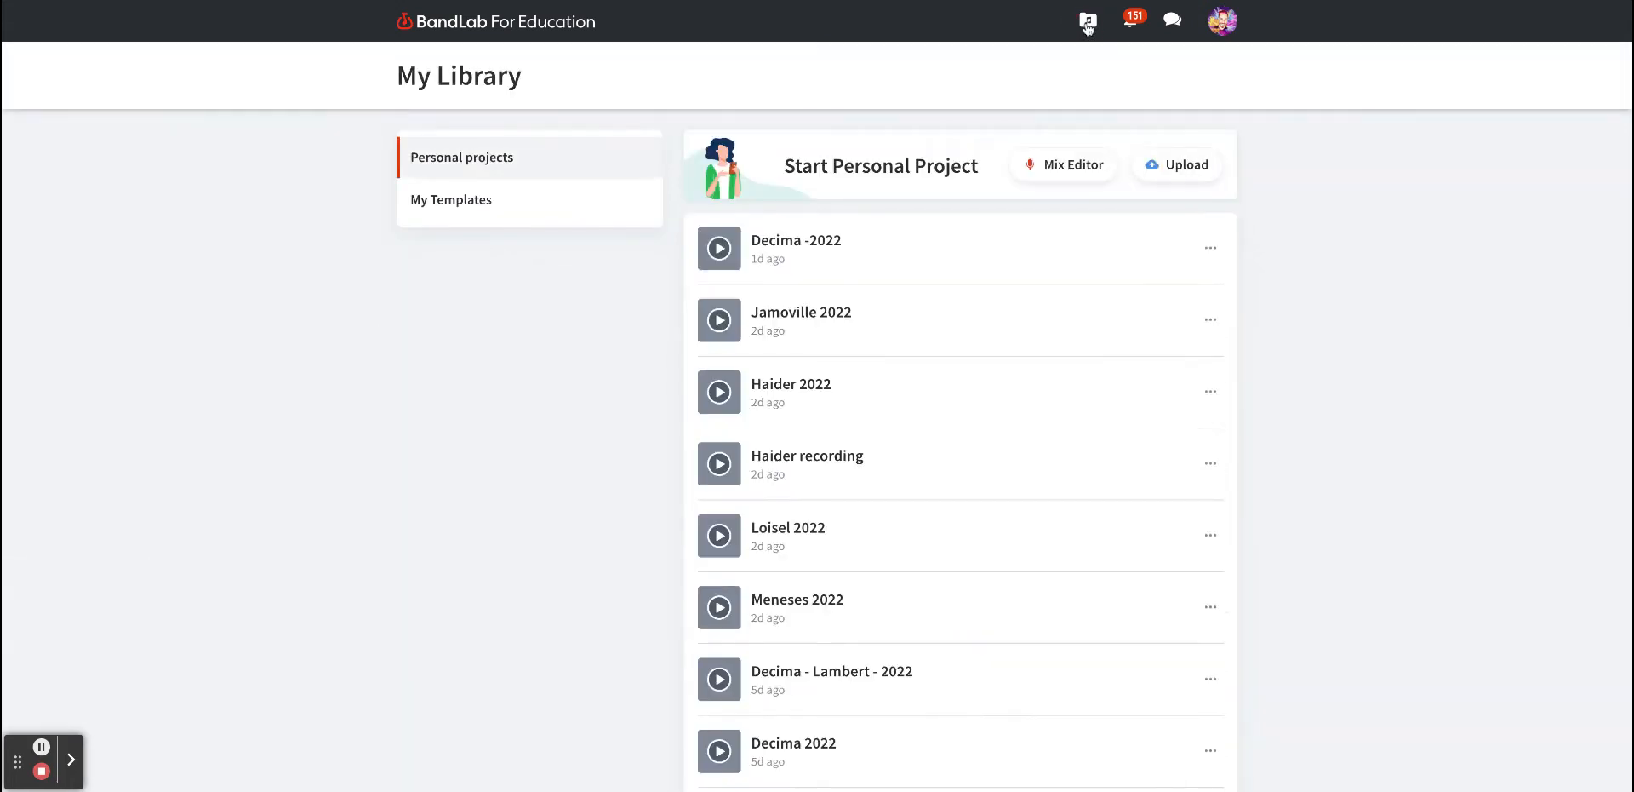
{"action": "left_click", "coordinate": [1084, 169]}
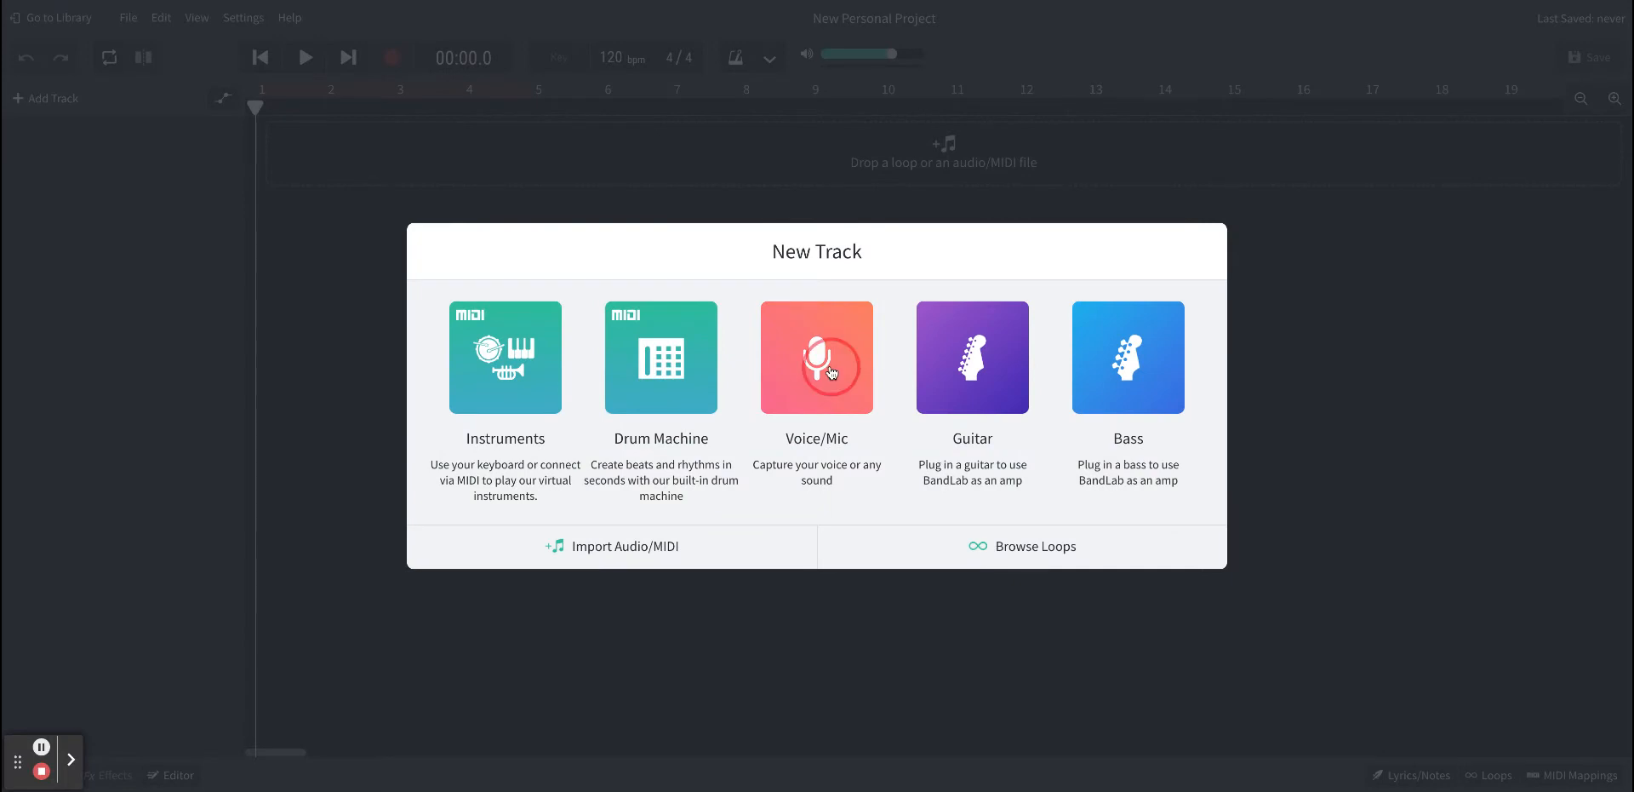
{"action": "left_click", "coordinate": [832, 372]}
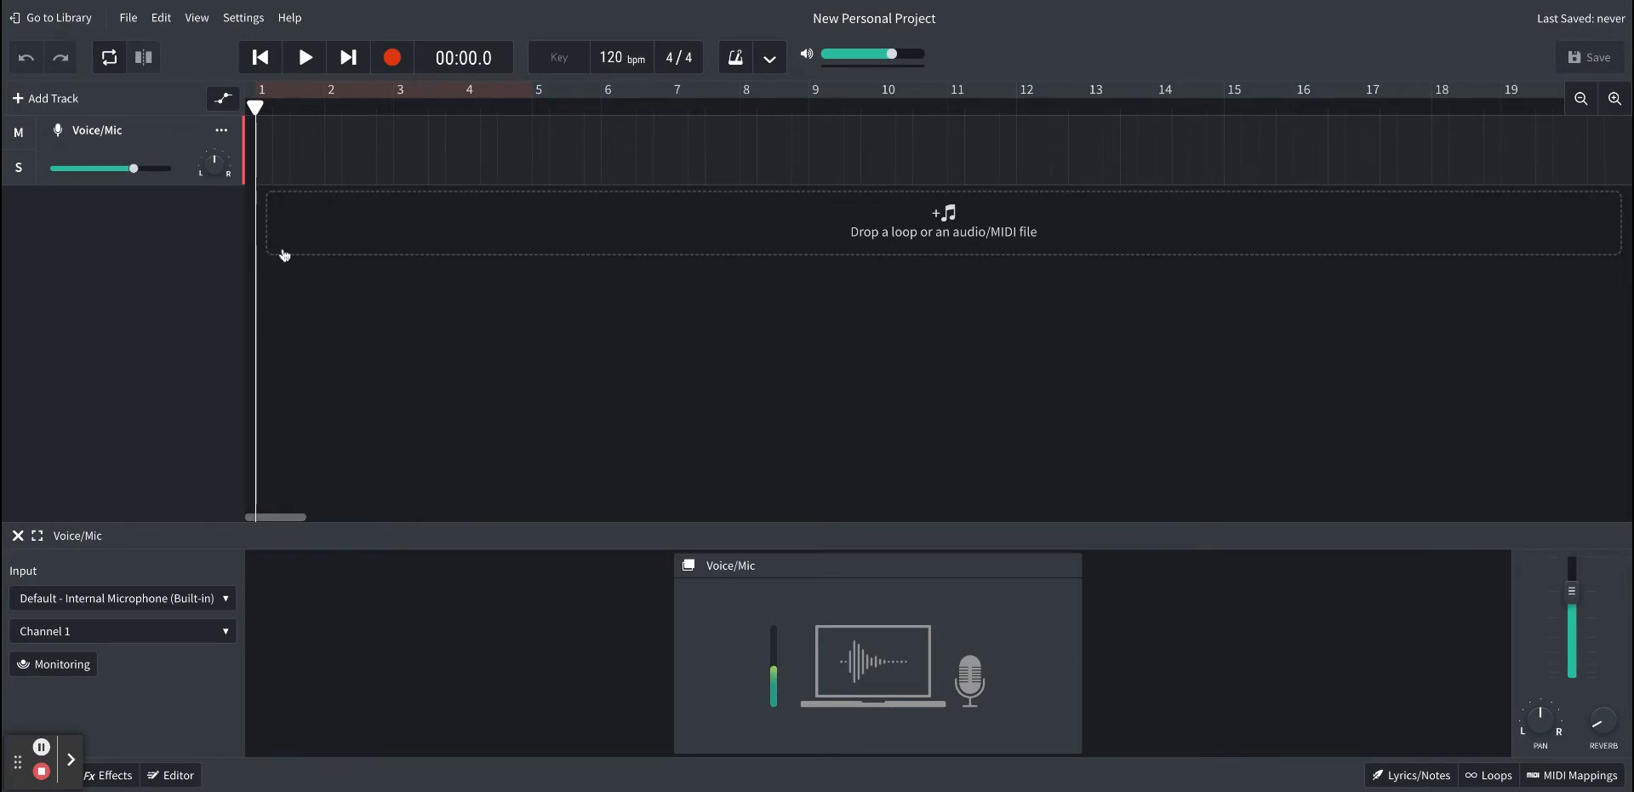
Step: Add a Drum Machine track beneath the Voice/Mic track
{"action": "left_click", "coordinate": [39, 101]}
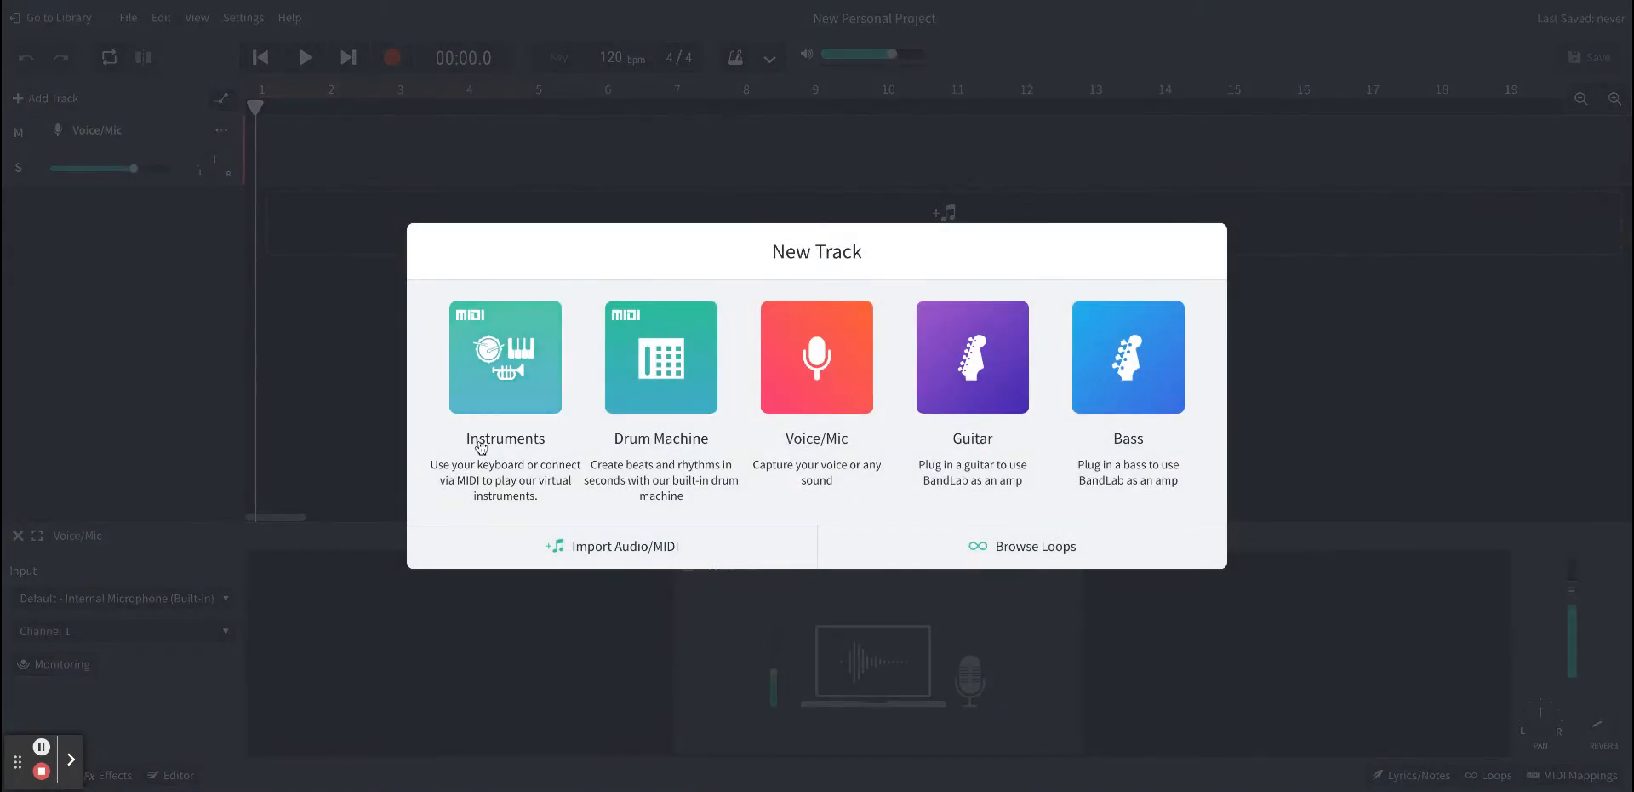
{"action": "left_click", "coordinate": [636, 372]}
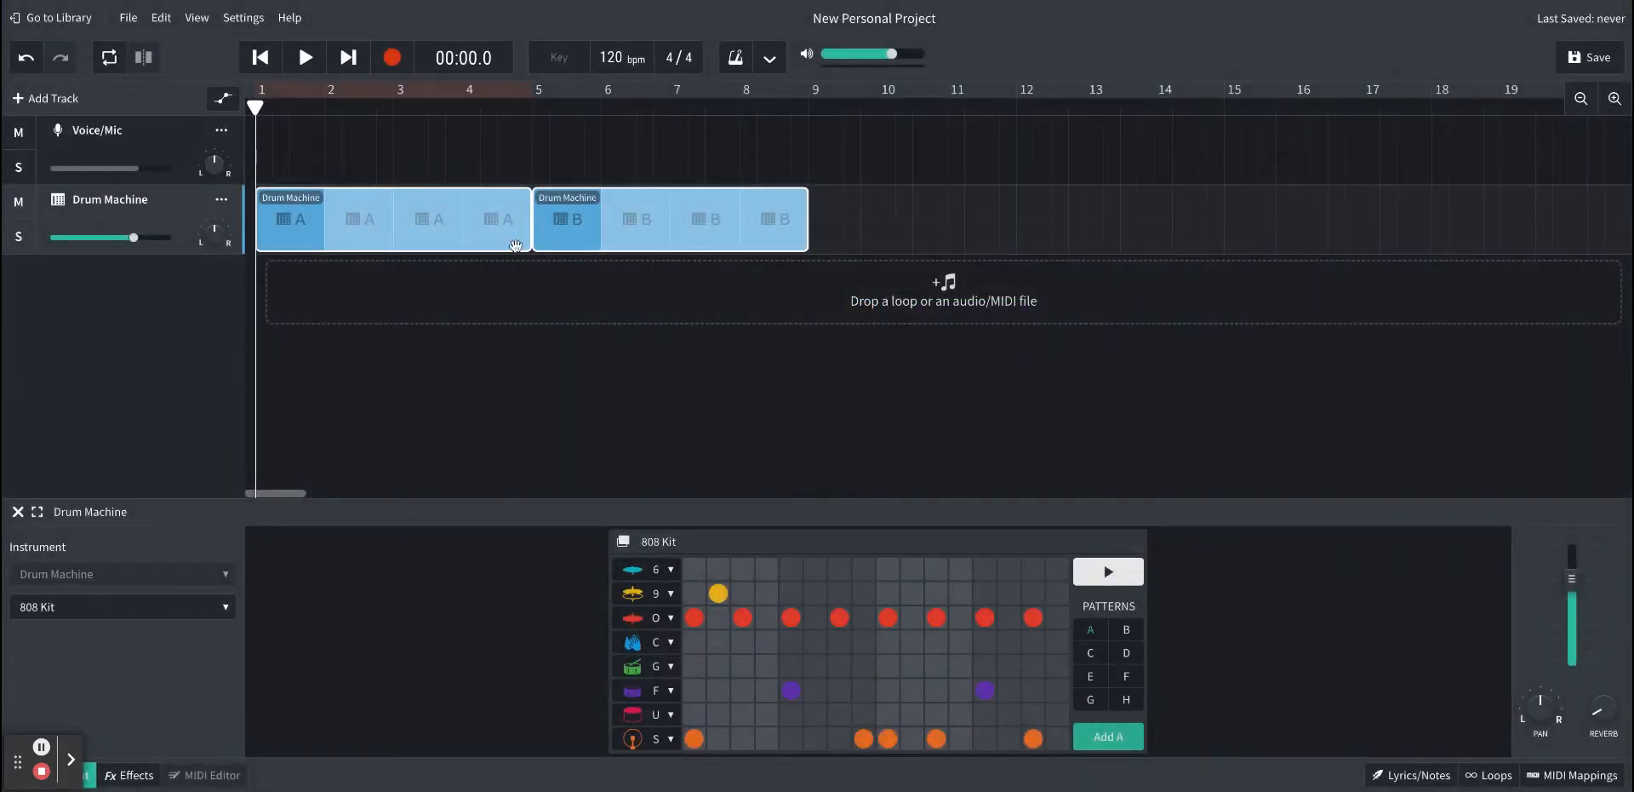
{"action": "left_click", "coordinate": [532, 150]}
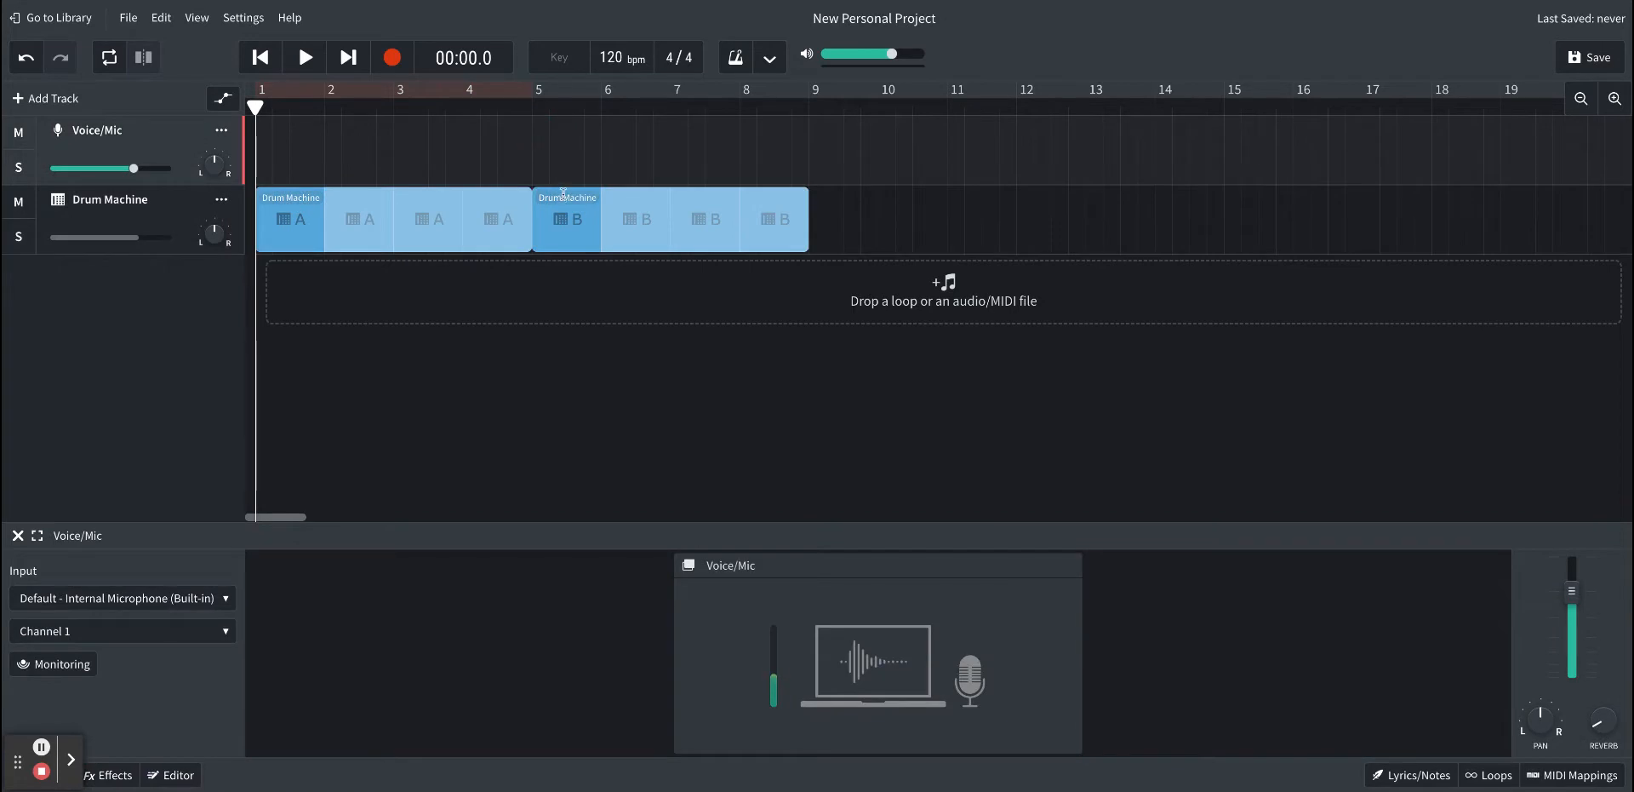
Step: Move the pattern B drum region to start at bar 8 and extend both drum regions to five bars each
{"action": "left_click_drag", "start_coordinate": [561, 209], "coordinate": [769, 222]}
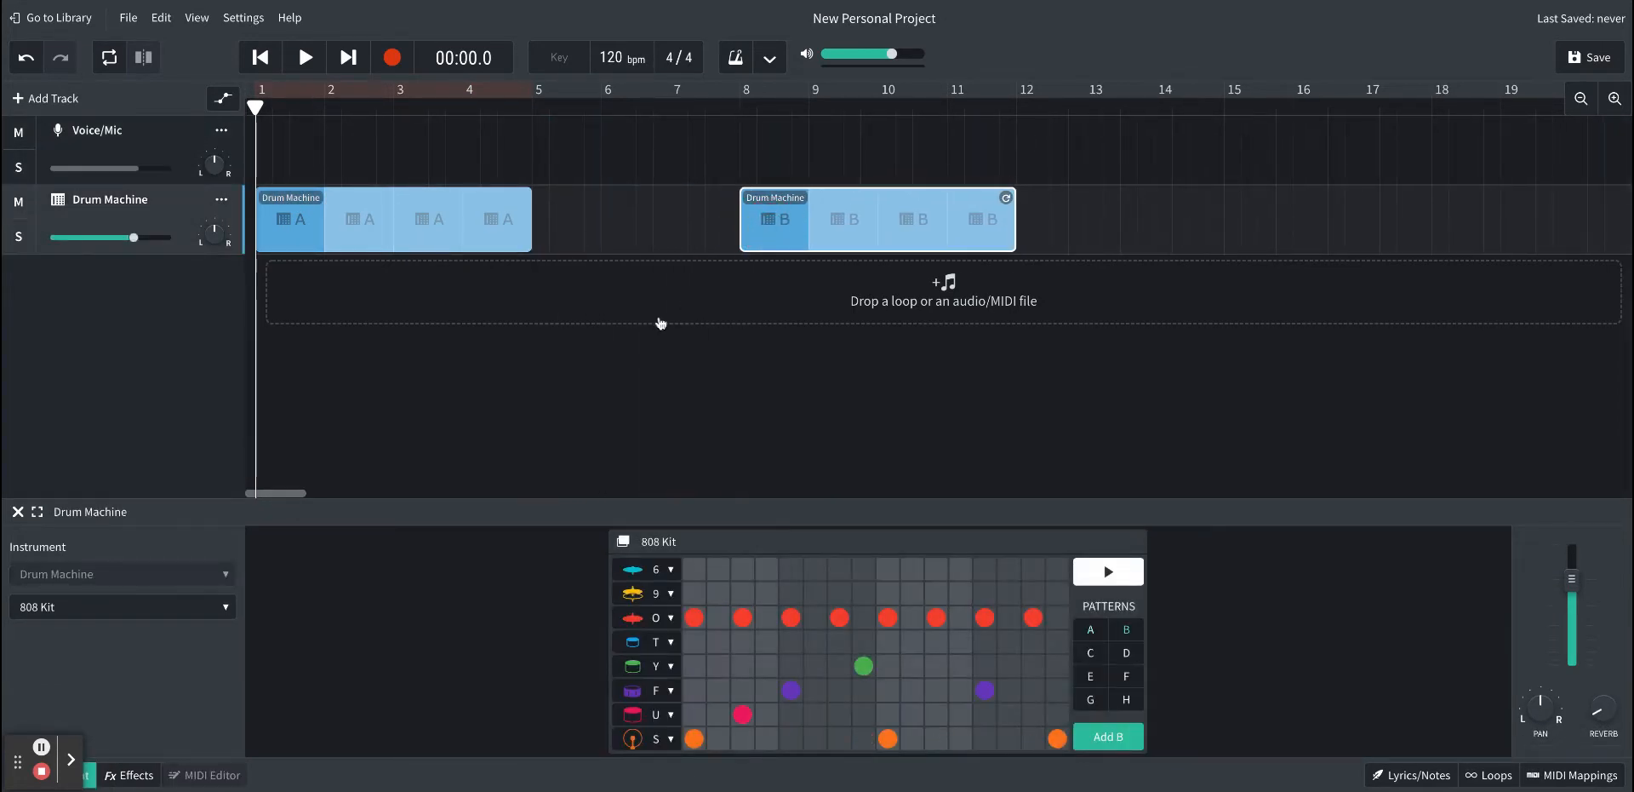
{"action": "left_click_drag", "start_coordinate": [528, 204], "coordinate": [596, 205]}
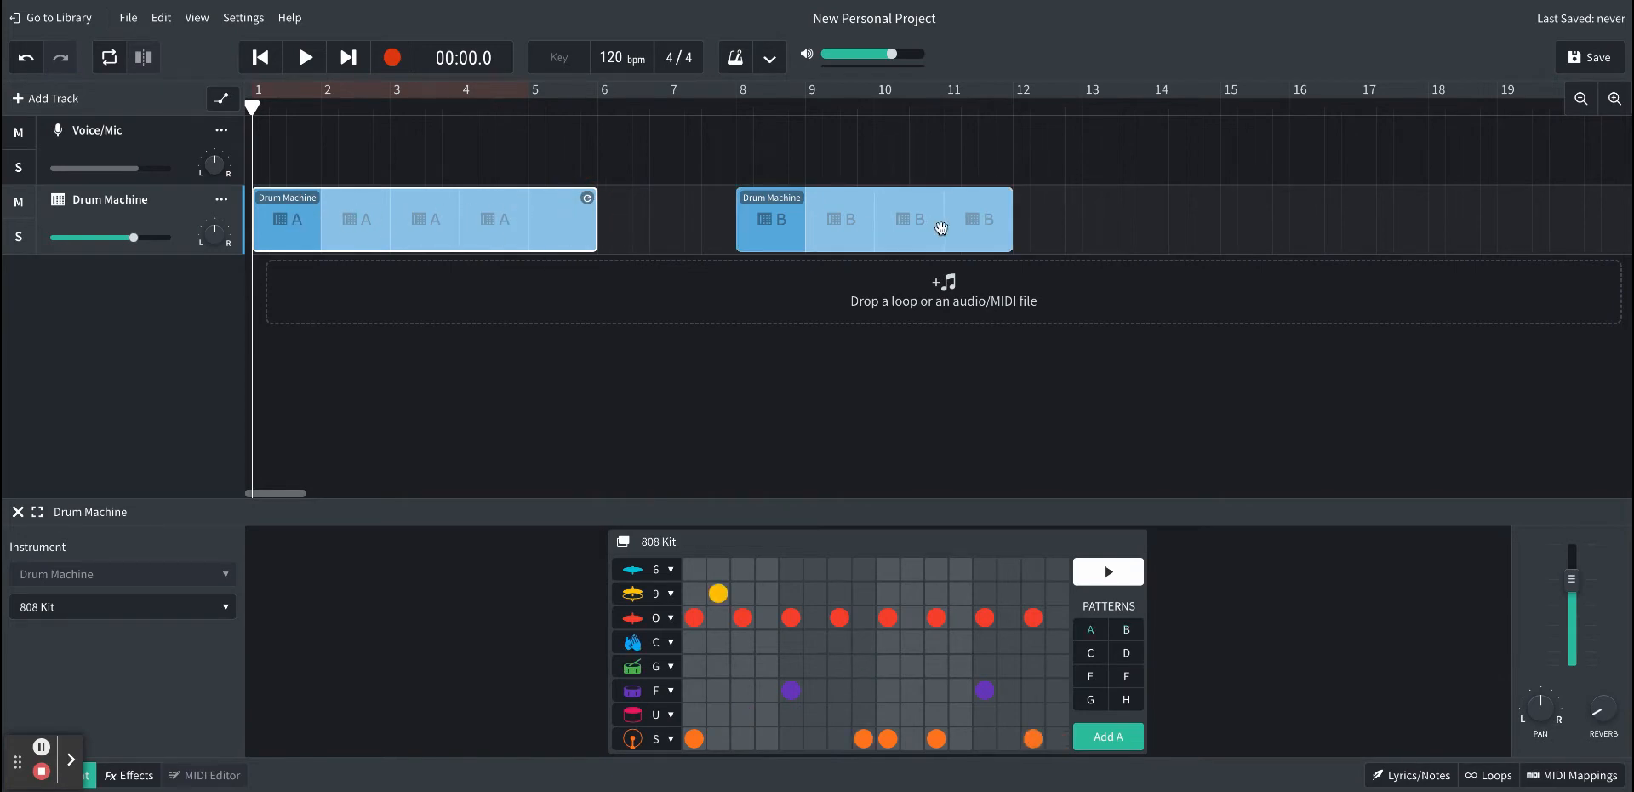
{"action": "left_click", "coordinate": [945, 218]}
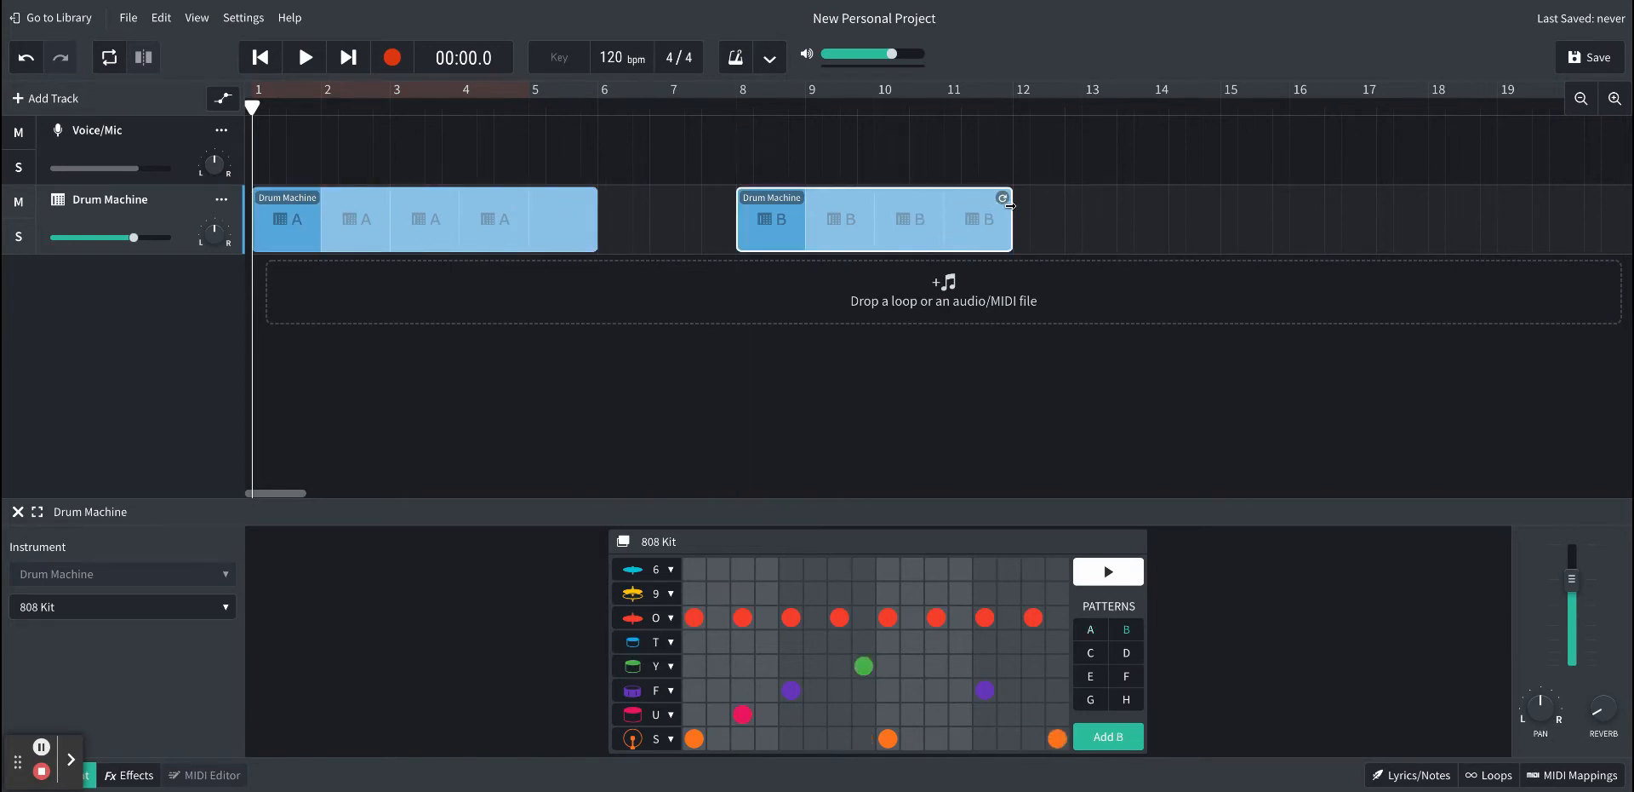
{"action": "left_click_drag", "start_coordinate": [1009, 205], "coordinate": [1079, 206]}
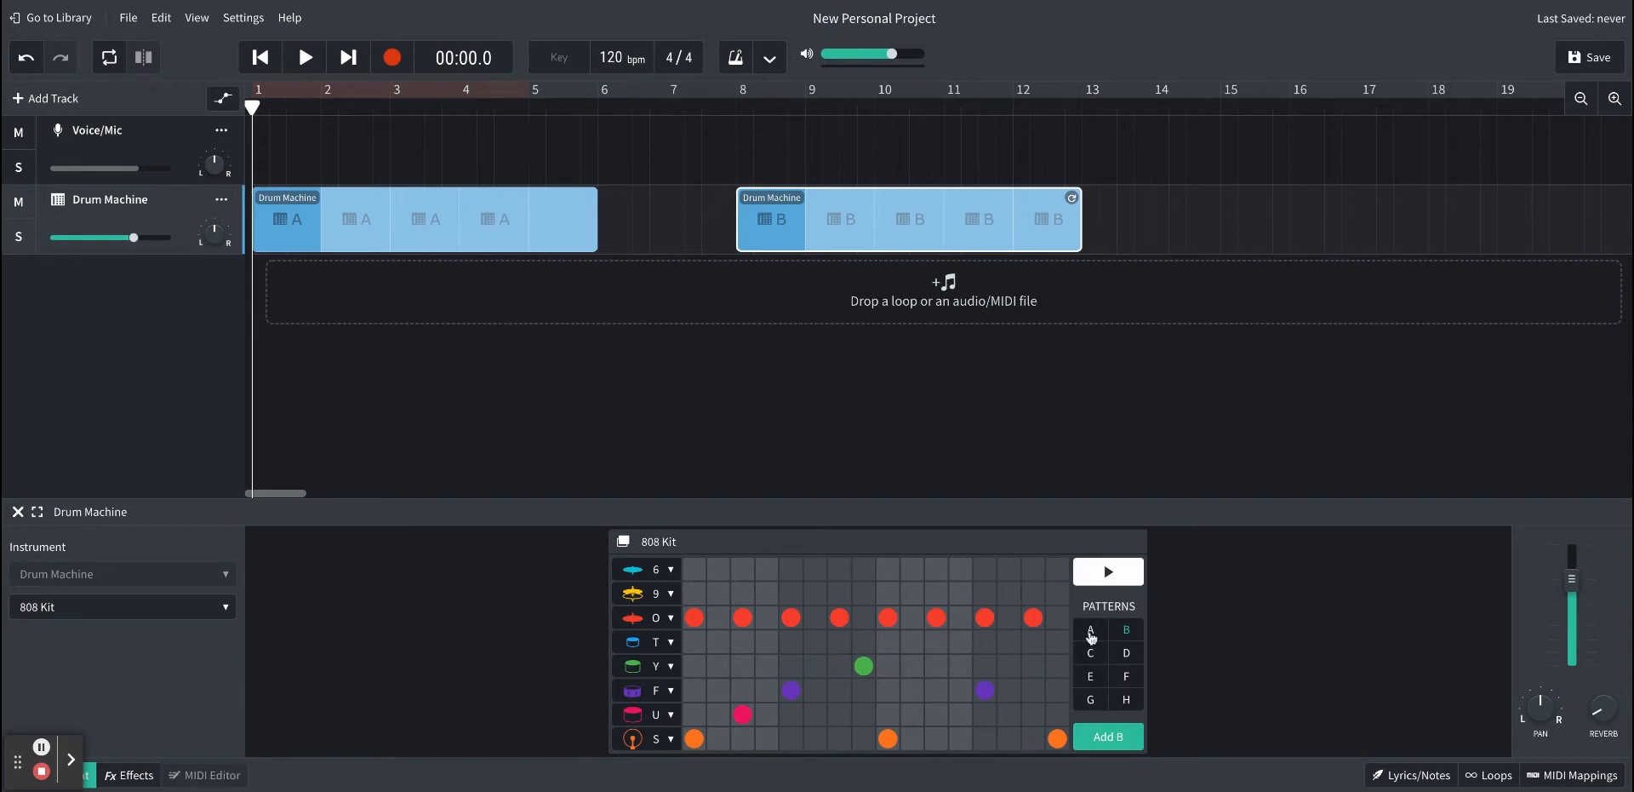
Step: Add claps on steps 1, 7 and 13 of drum pattern A and play the pattern back
{"action": "left_click", "coordinate": [1090, 633]}
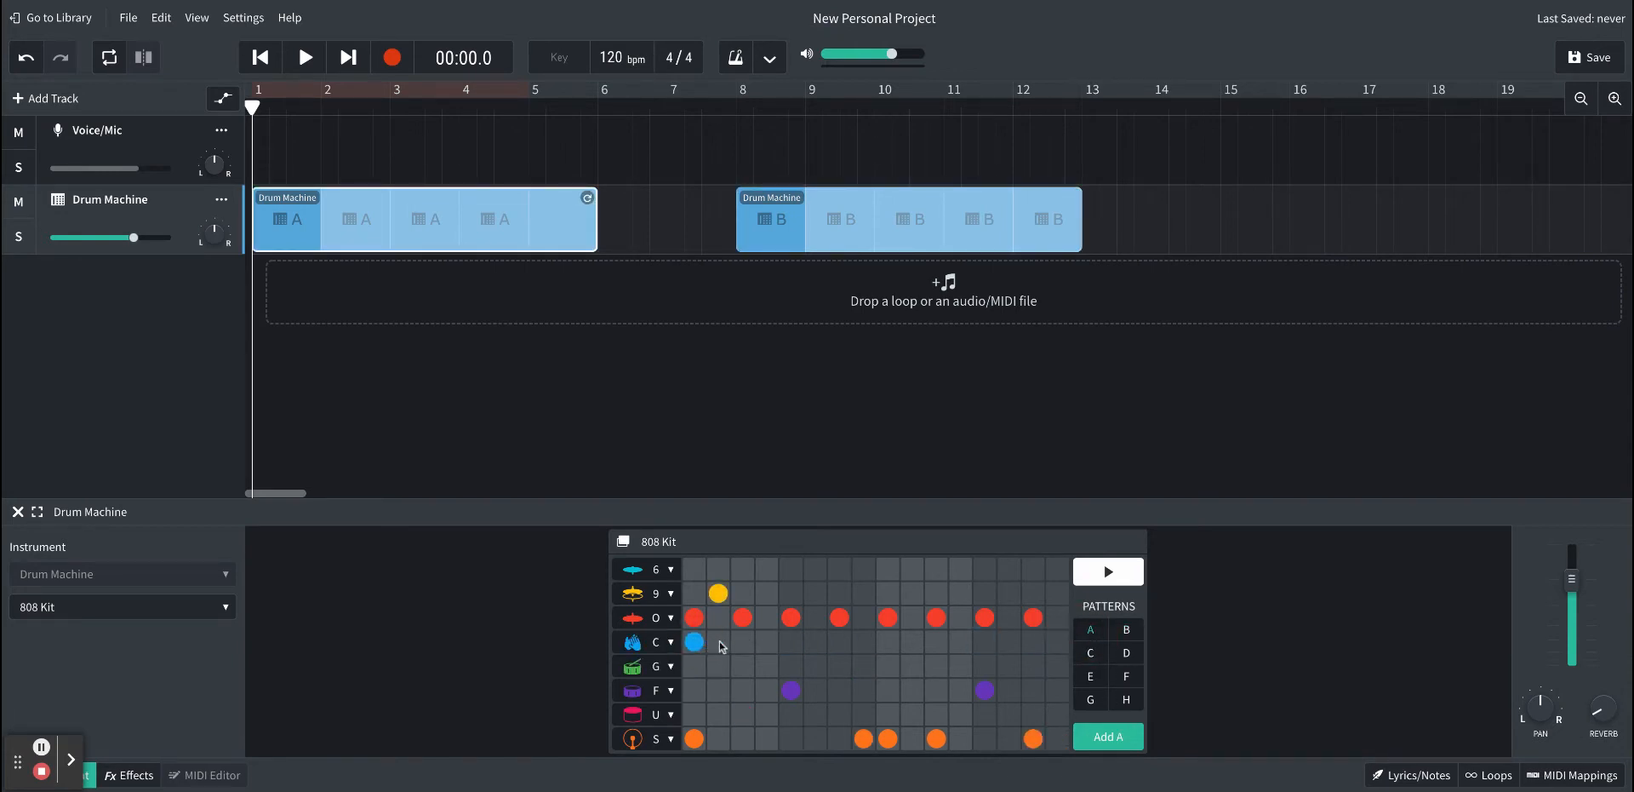
{"action": "left_click", "coordinate": [839, 645]}
{"action": "left_click", "coordinate": [987, 645]}
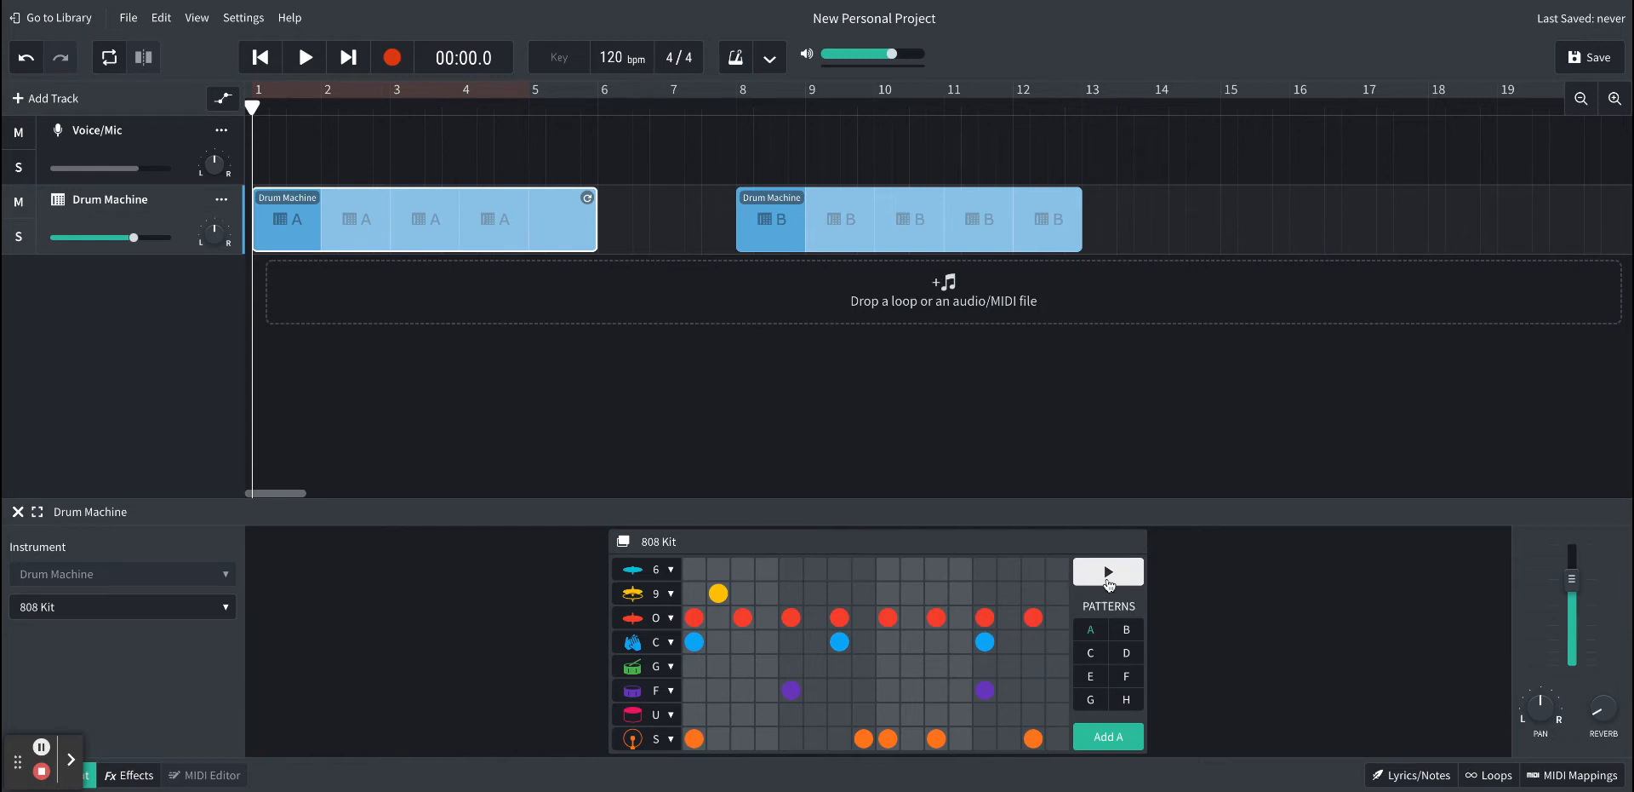
{"action": "left_click", "coordinate": [1109, 582]}
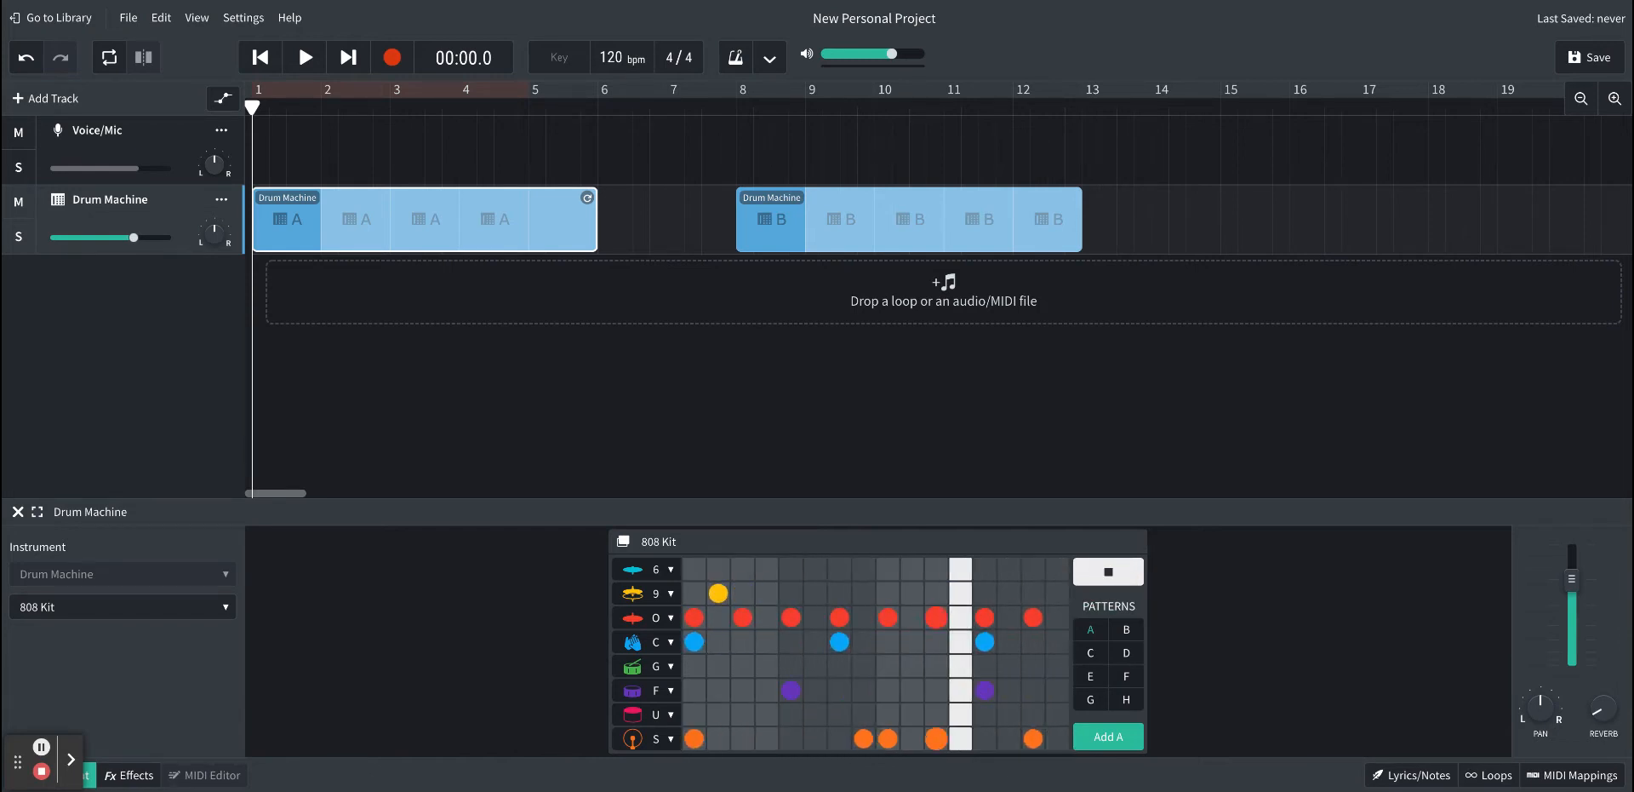
{"action": "left_click", "coordinate": [1108, 573]}
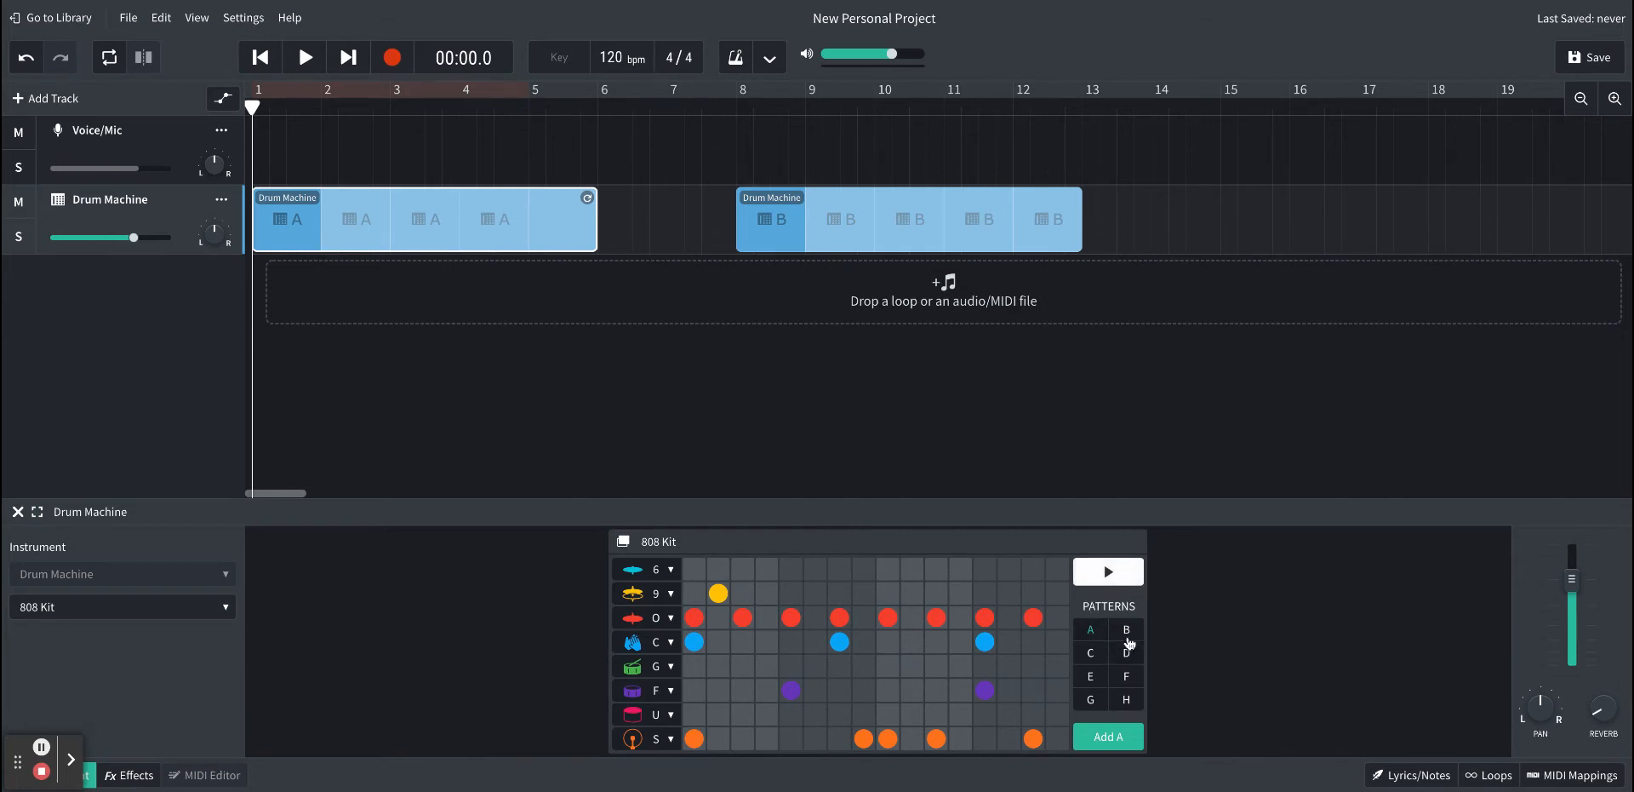
Step: In drum pattern B, replace the High Tom with Clap and add claps on steps 1, 7 and 13
{"action": "left_click", "coordinate": [1127, 632]}
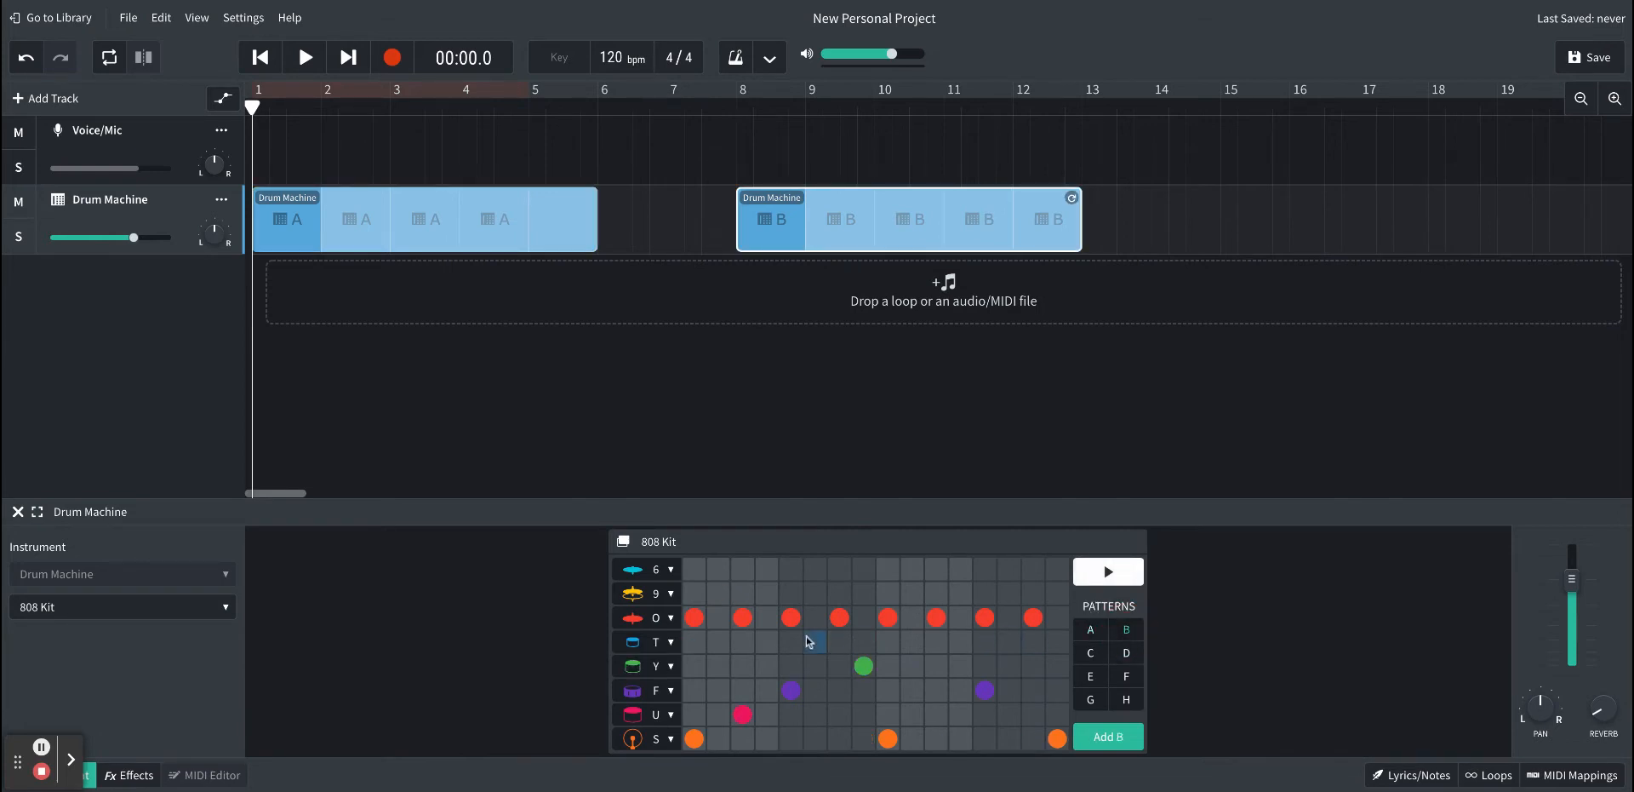
{"action": "left_click", "coordinate": [632, 644]}
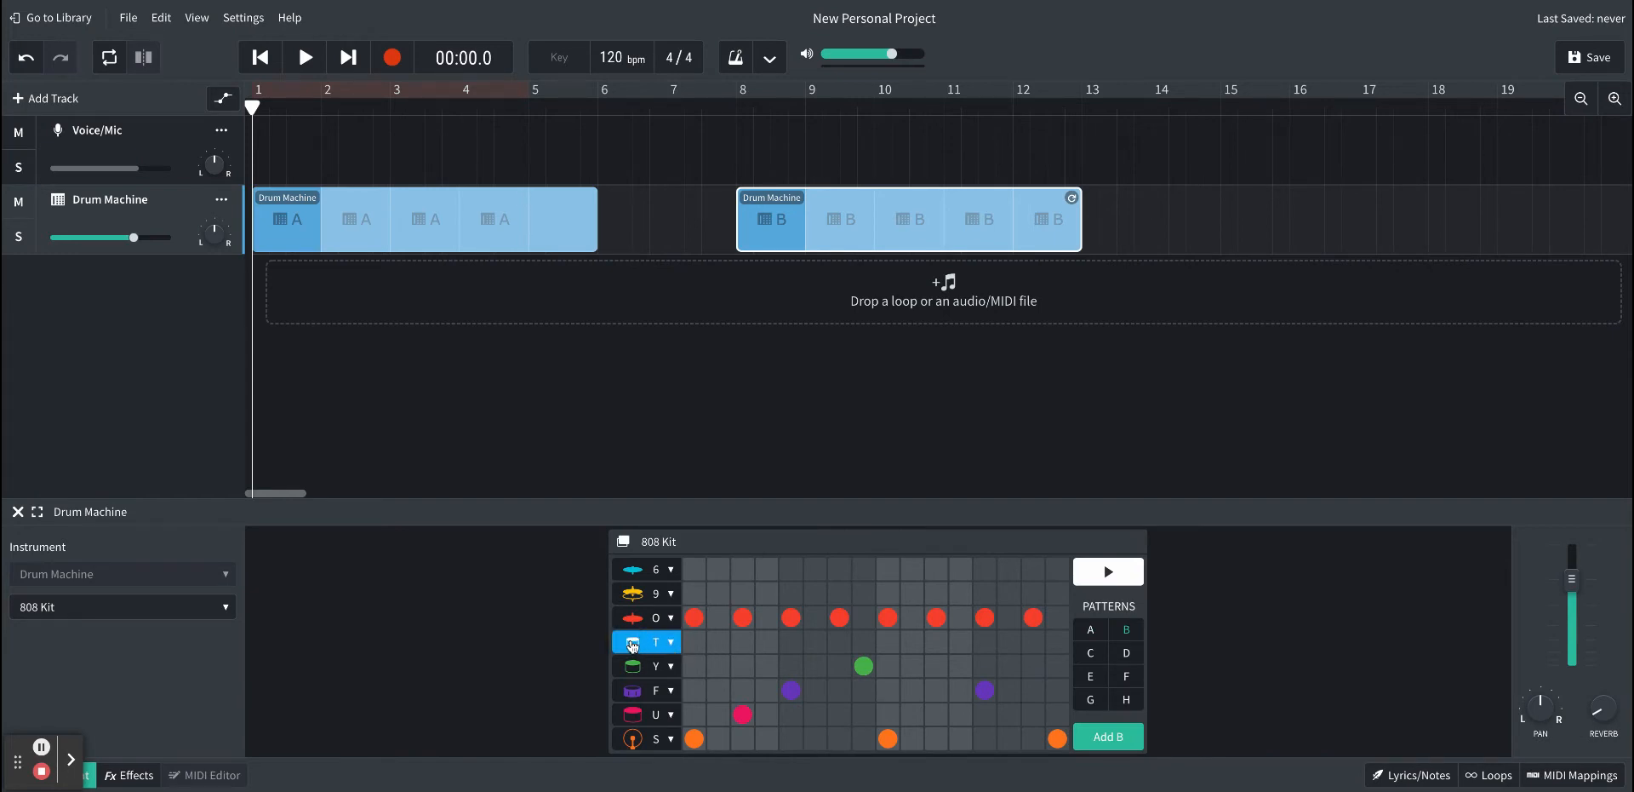
{"action": "left_click", "coordinate": [671, 643]}
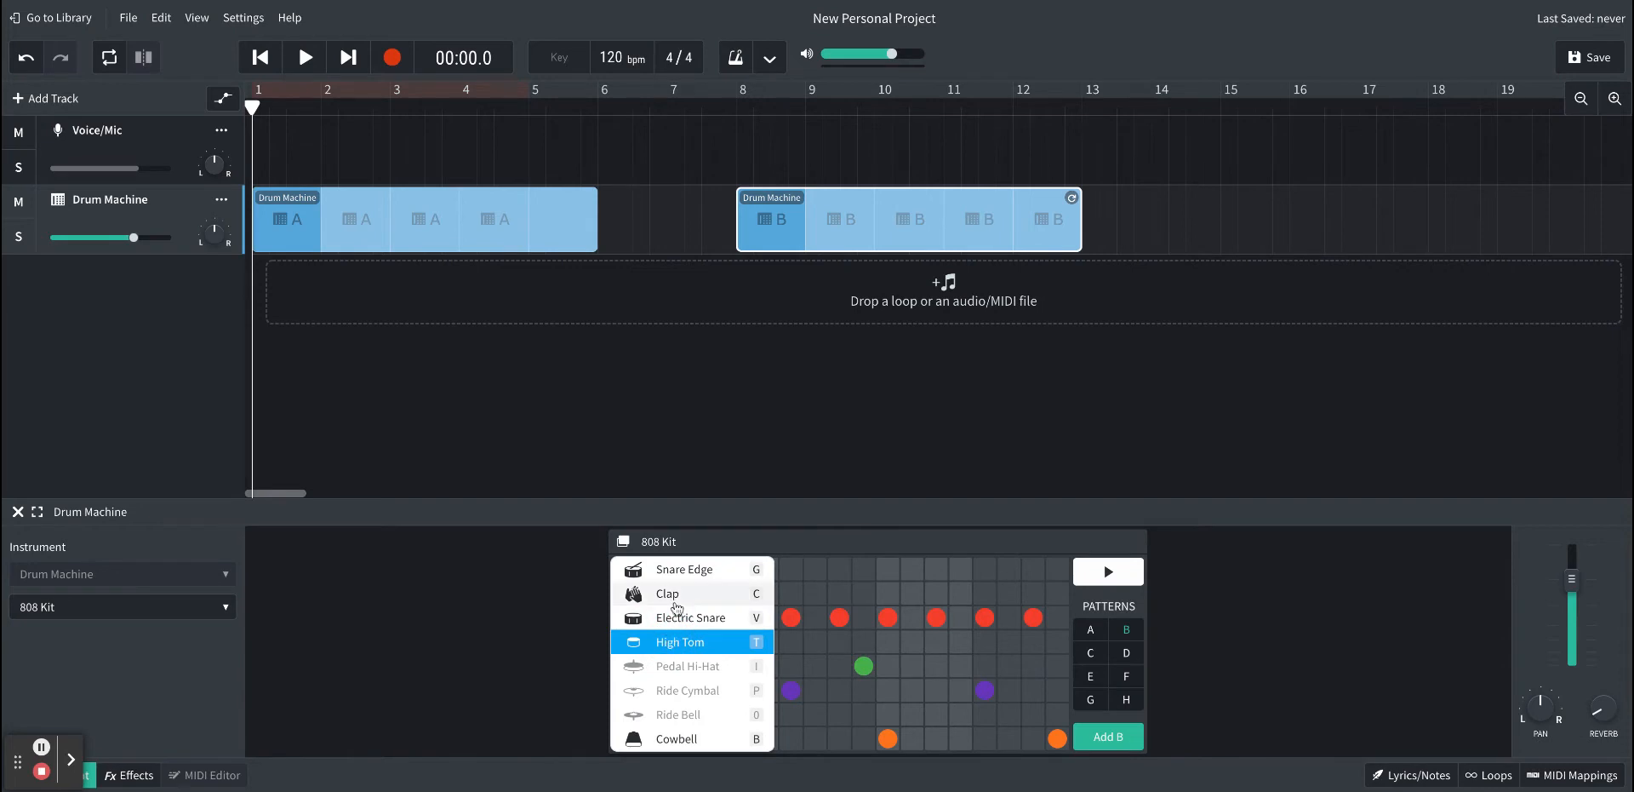
{"action": "left_click", "coordinate": [676, 596]}
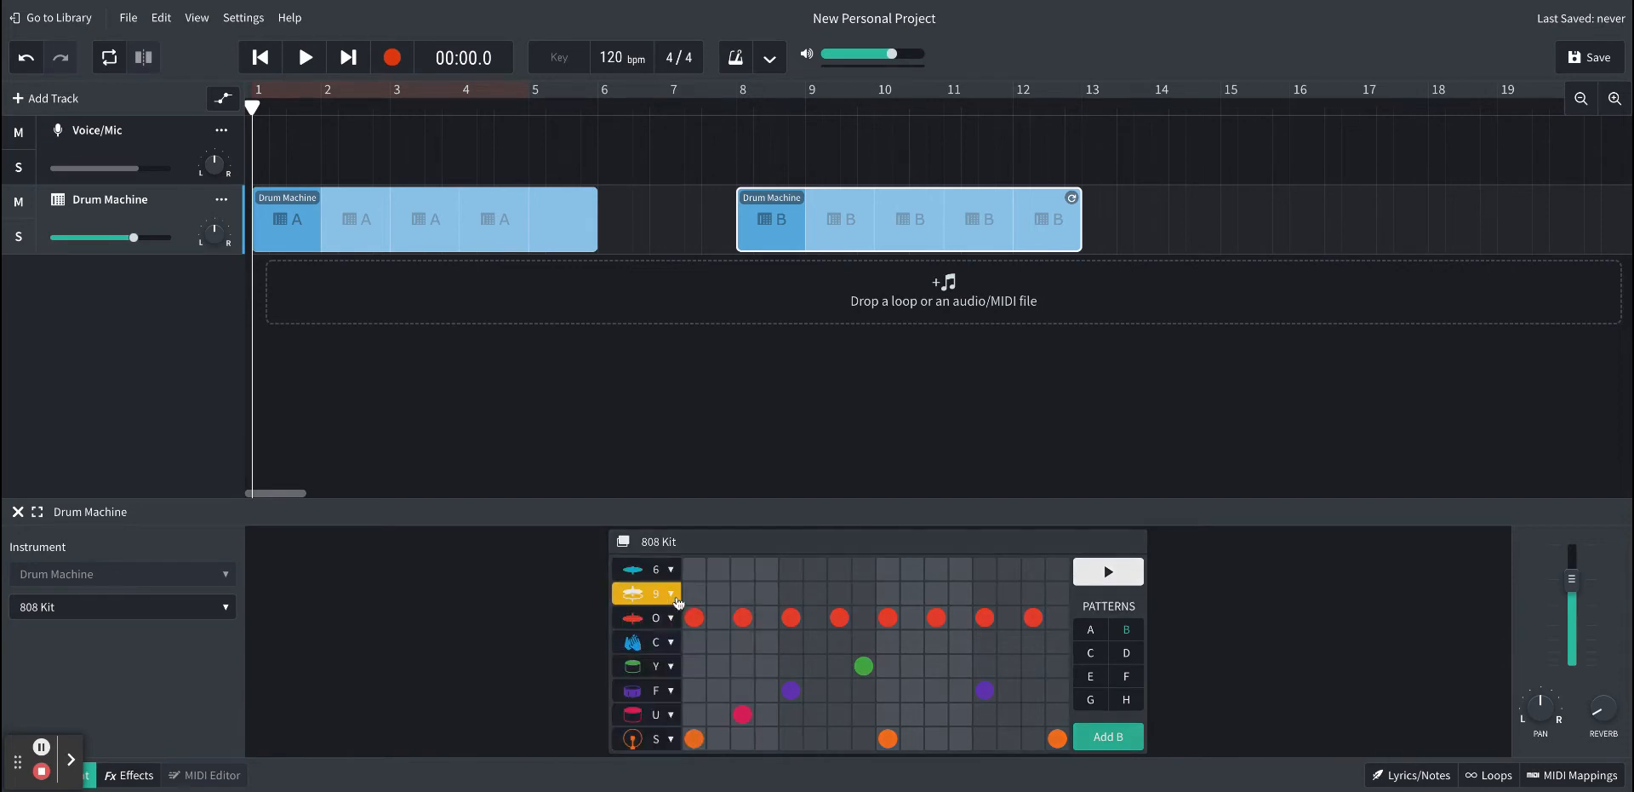
{"action": "left_click", "coordinate": [693, 643]}
{"action": "left_click", "coordinate": [839, 642]}
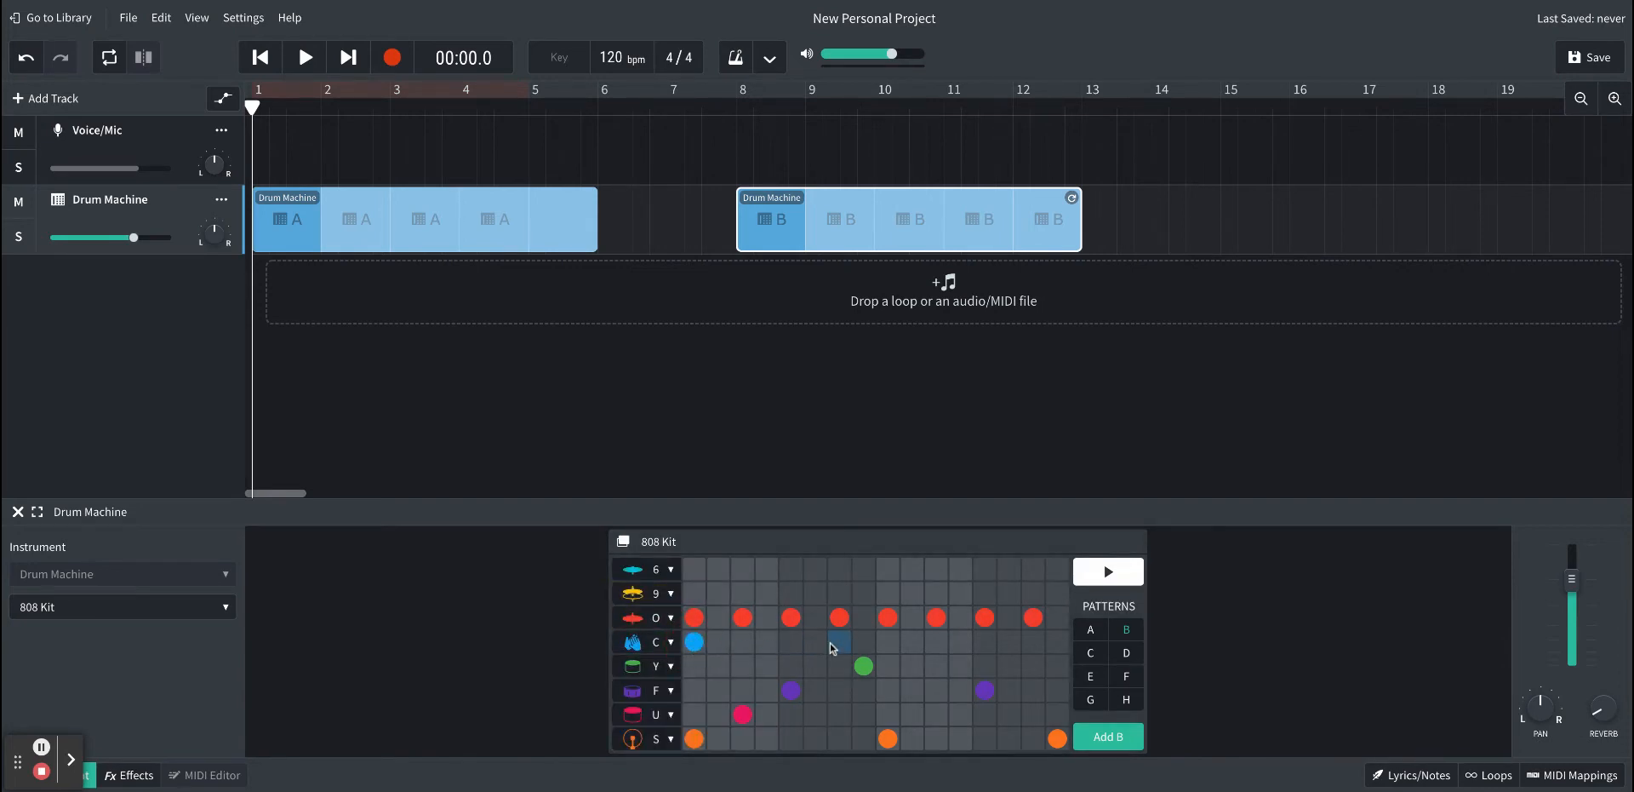
{"action": "left_click", "coordinate": [984, 646]}
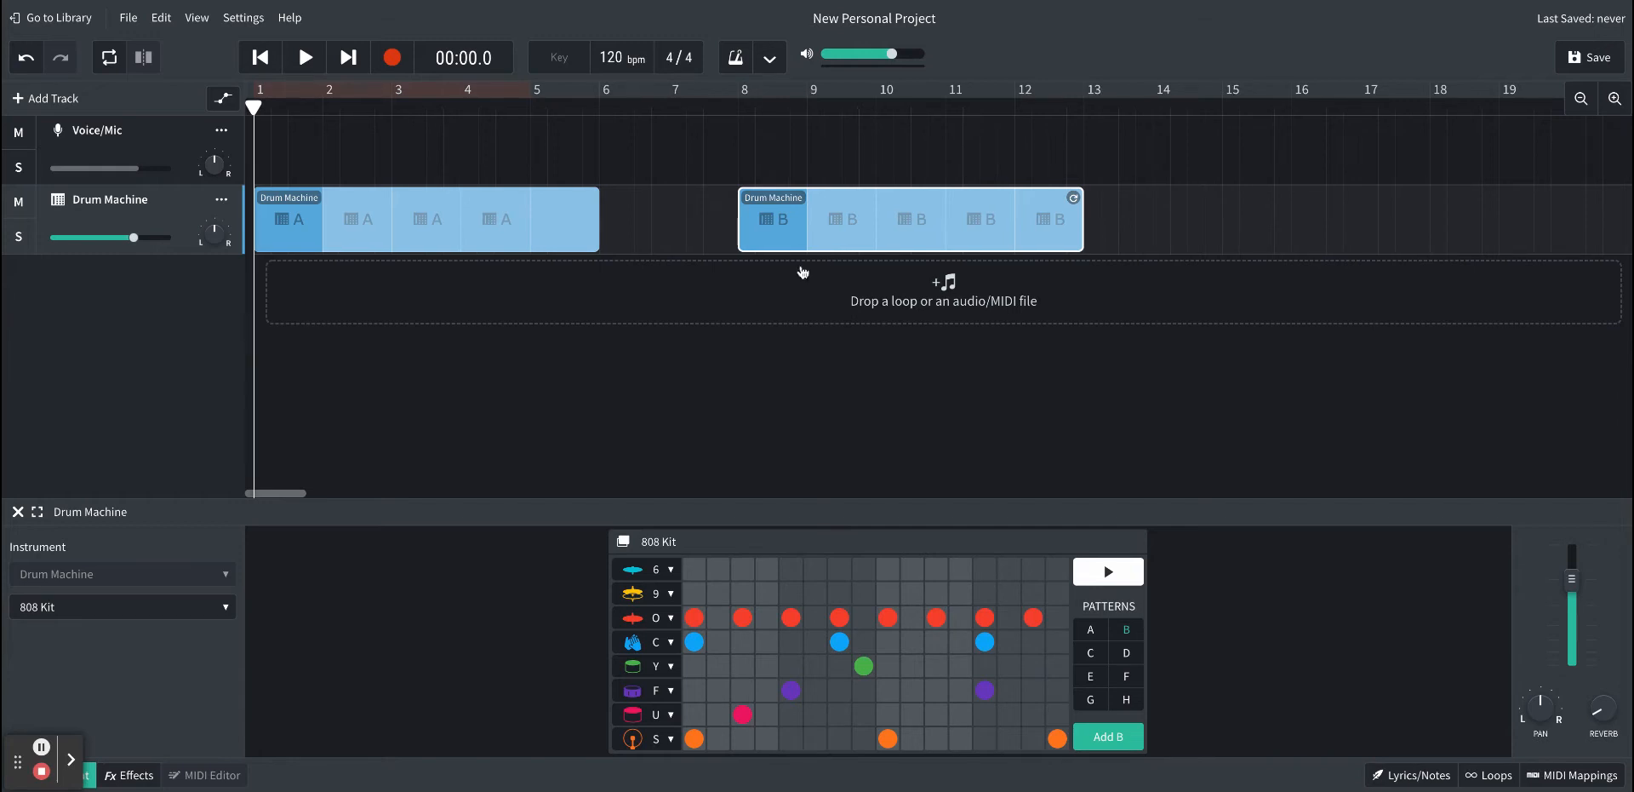
Step: Rename the project as Decima 2022
{"action": "double_click", "coordinate": [868, 19]}
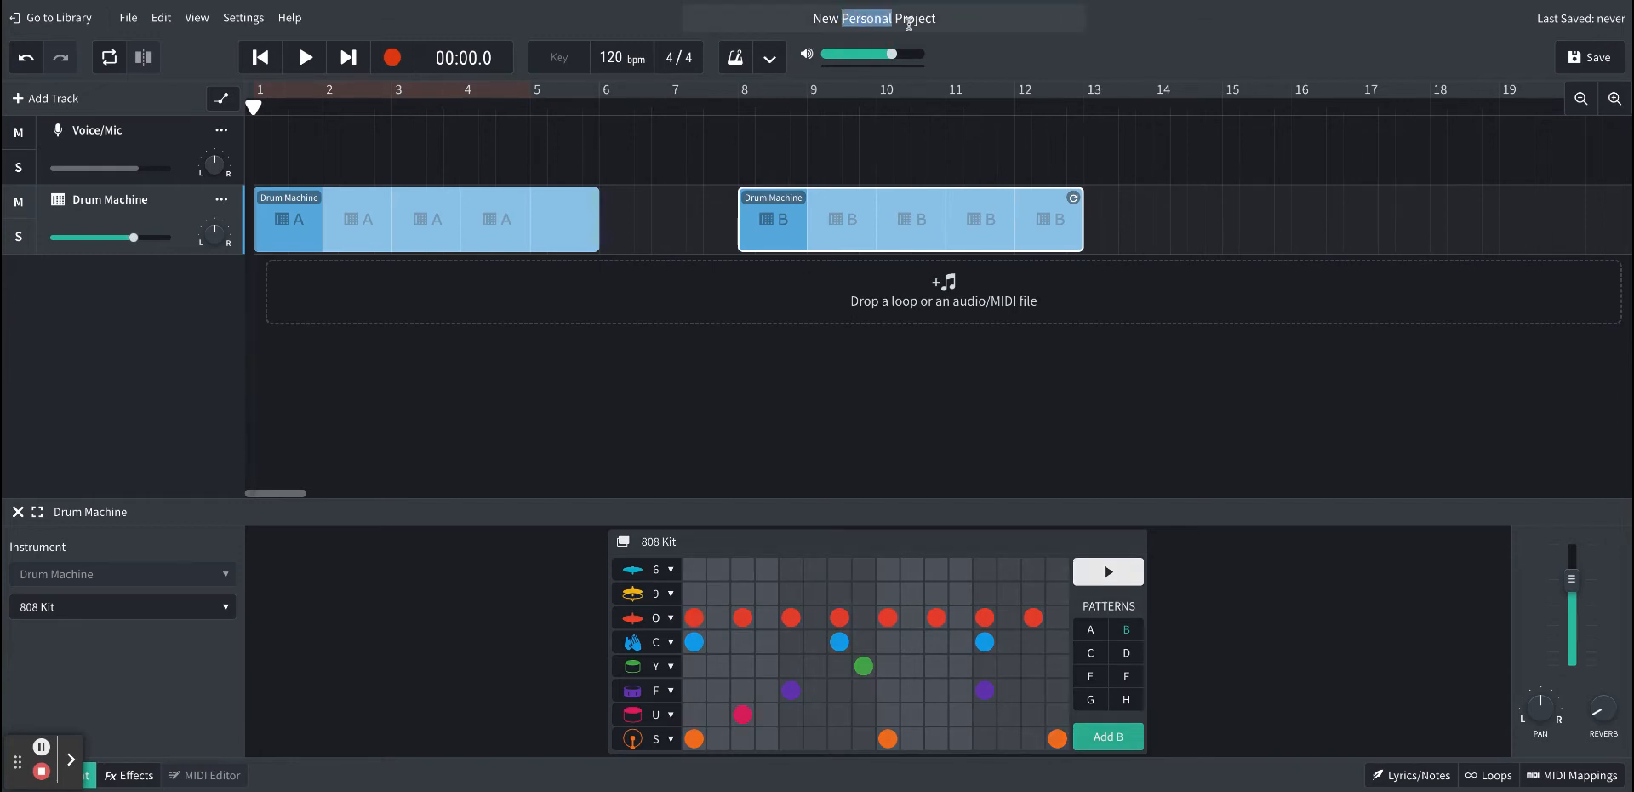
{"action": "left_click_drag", "start_coordinate": [937, 19], "coordinate": [790, 12]}
{"action": "type", "text": "De"}
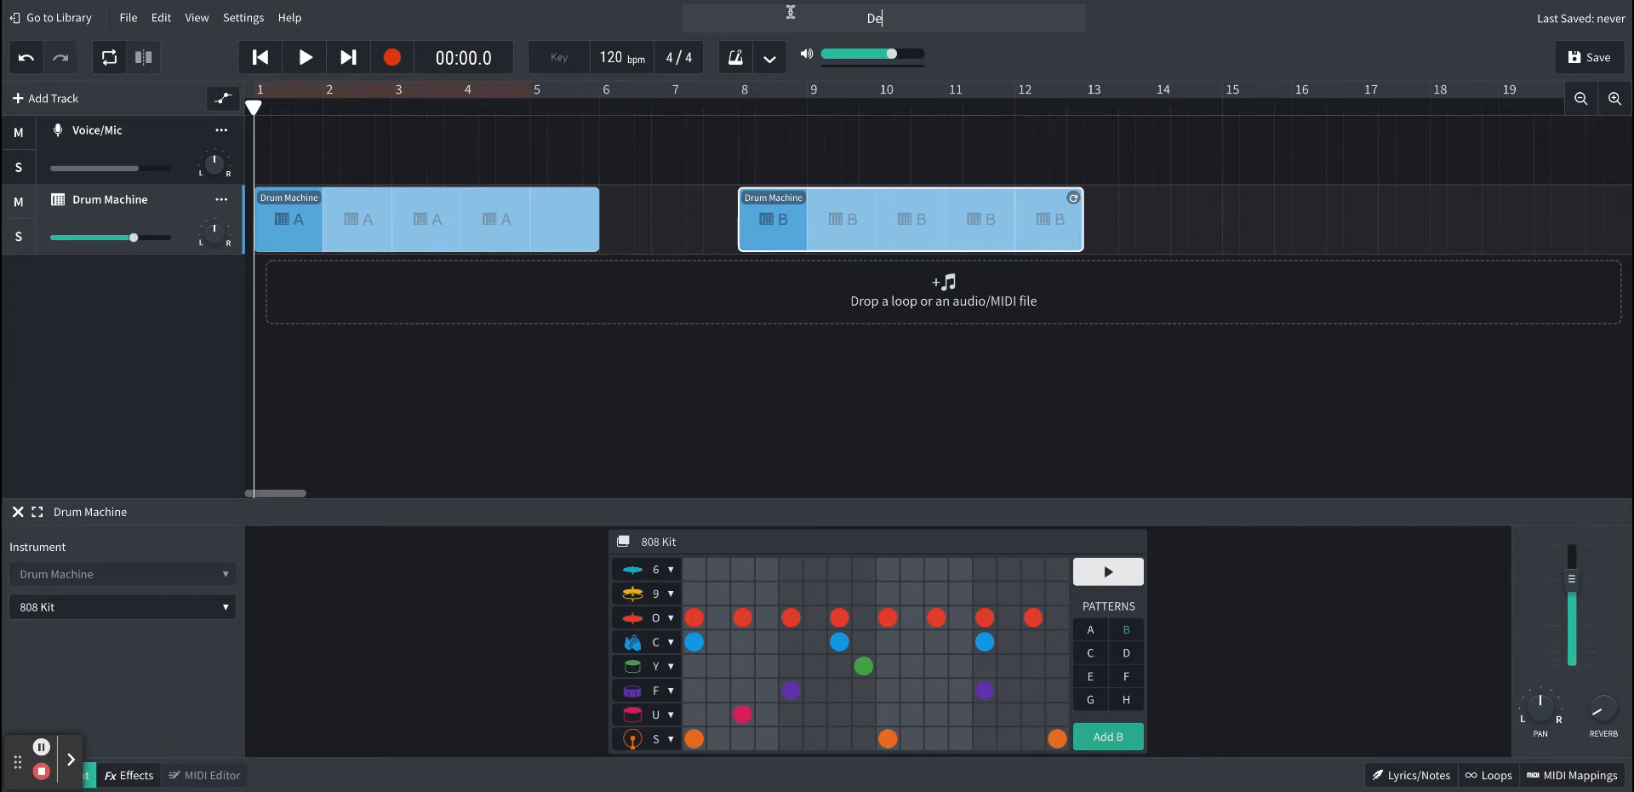
{"action": "type", "text": "cima 2022"}
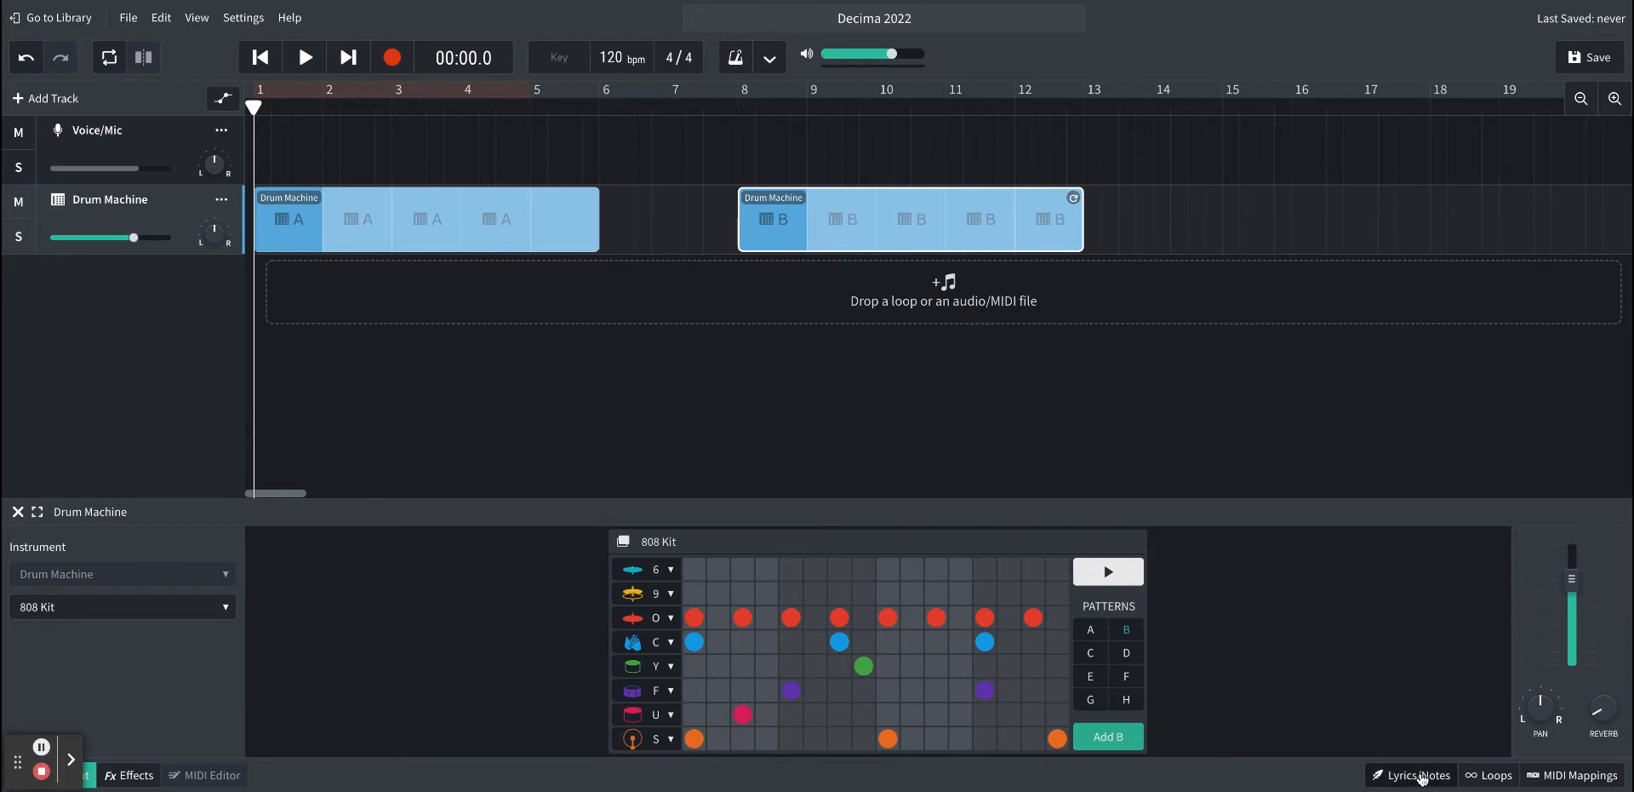
Step: Add the ten-line poem to the project's lyrics notes, from "I delight in eating pizza" to "Boy, that meal was finger-licken'"
{"action": "left_click", "coordinate": [1418, 775]}
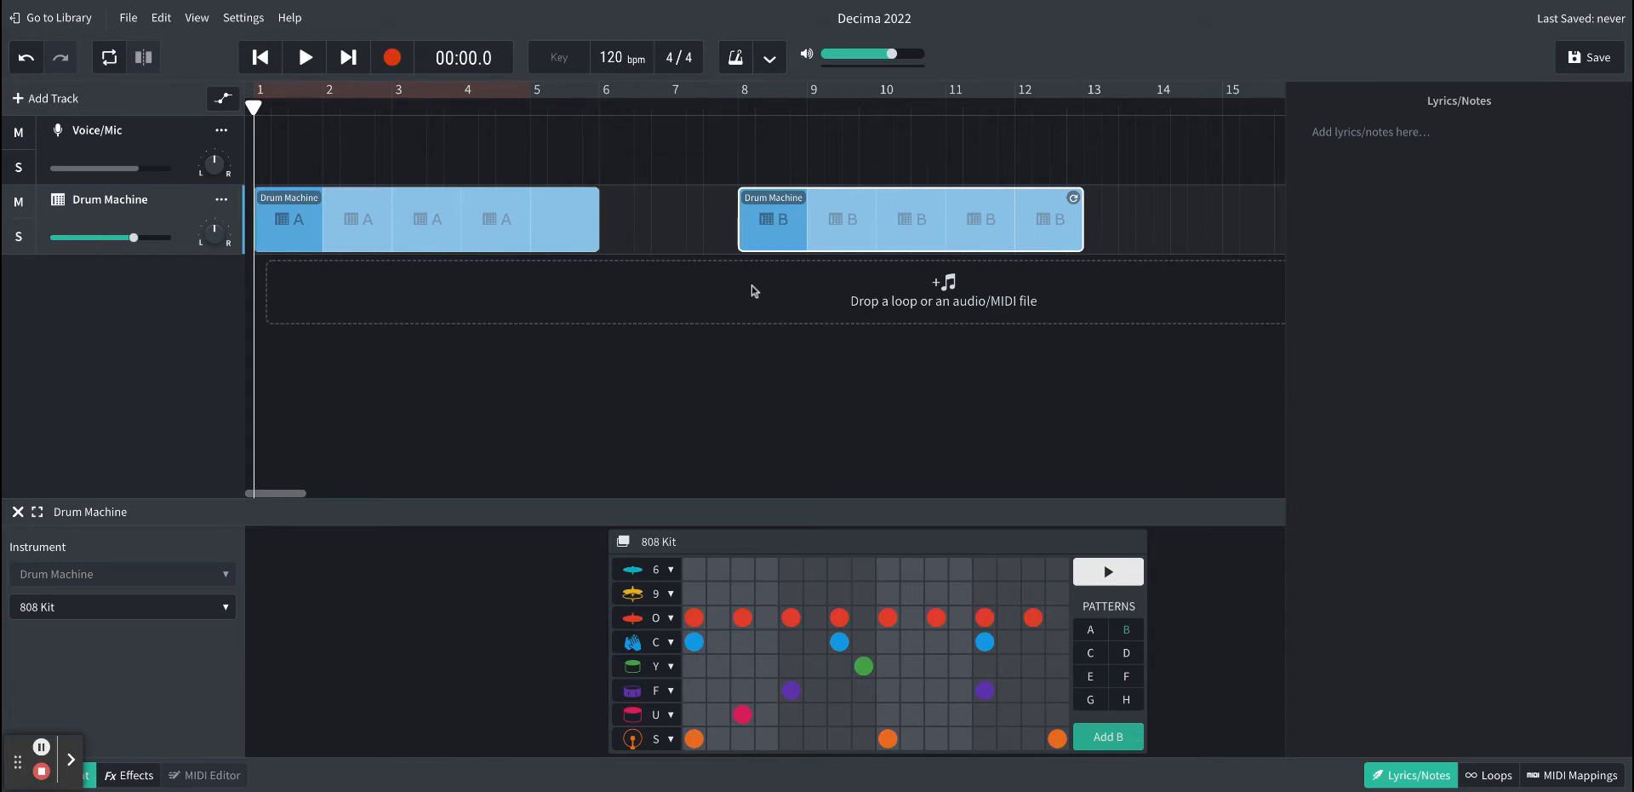
{"action": "left_click", "coordinate": [1460, 517]}
{"action": "left_click", "coordinate": [1387, 211]}
{"action": "type", "text": "I delight in eating pizza In the food court \"lookie, lookie\" For dessert chocolate cookies To hunger say: \"Bye Felicia\" I just give the clerk my visa. But now my attention’s driftin’ I just got a whiff of chicken I feel just like an obese cat Gnawing on a juicy fat rat Boy, that meal was finger-licken’"}
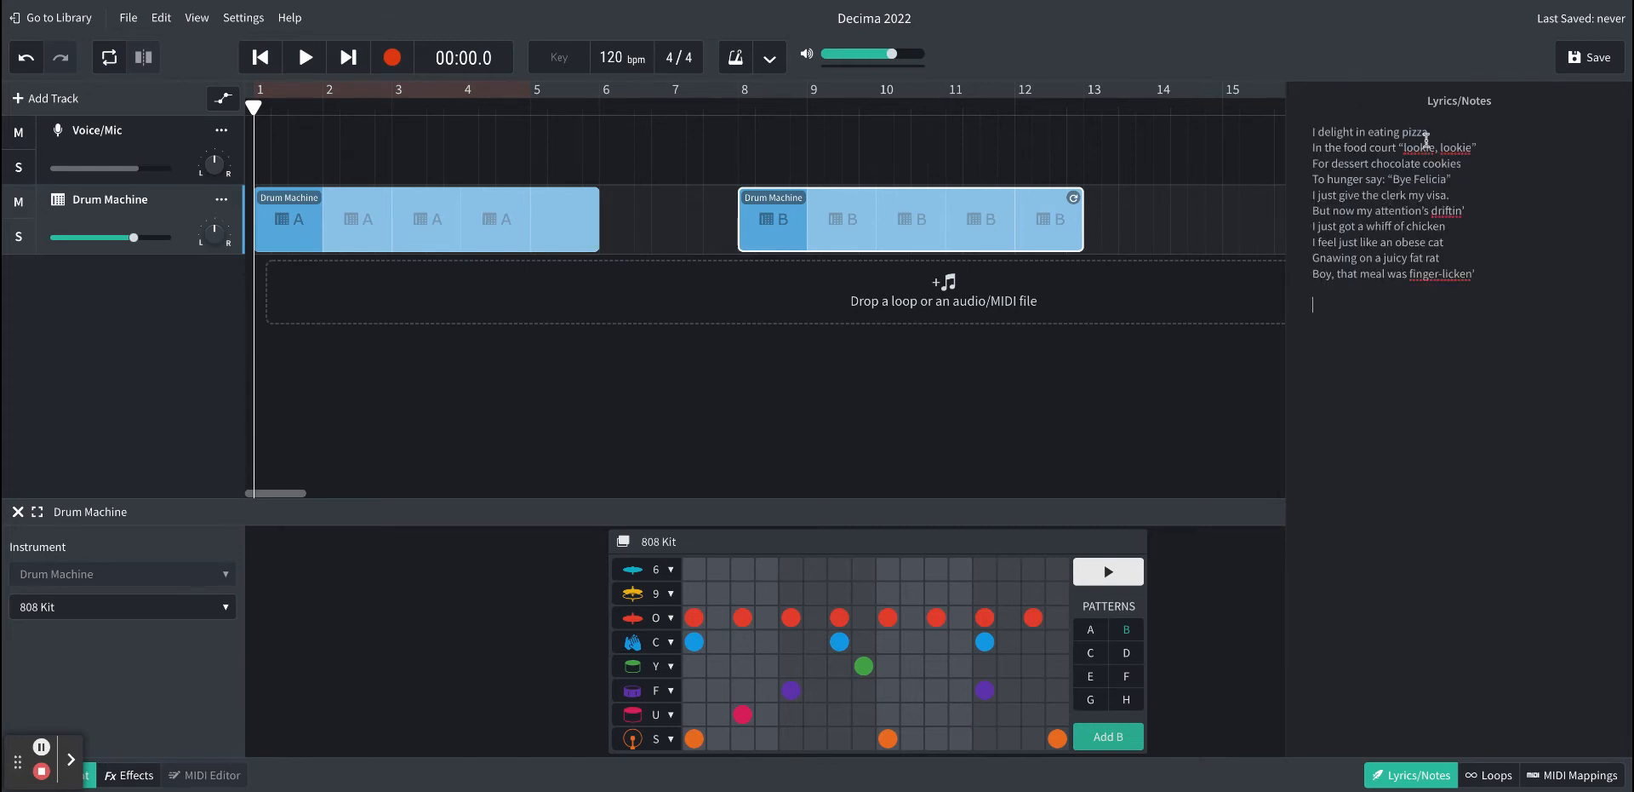
Step: Split the lyrics into two five-line stanzas by adding two blank lines after "I just give the clerk my visa."
{"action": "left_click", "coordinate": [1476, 199]}
{"action": "key", "text": "Return"}
{"action": "key", "text": "Return"}
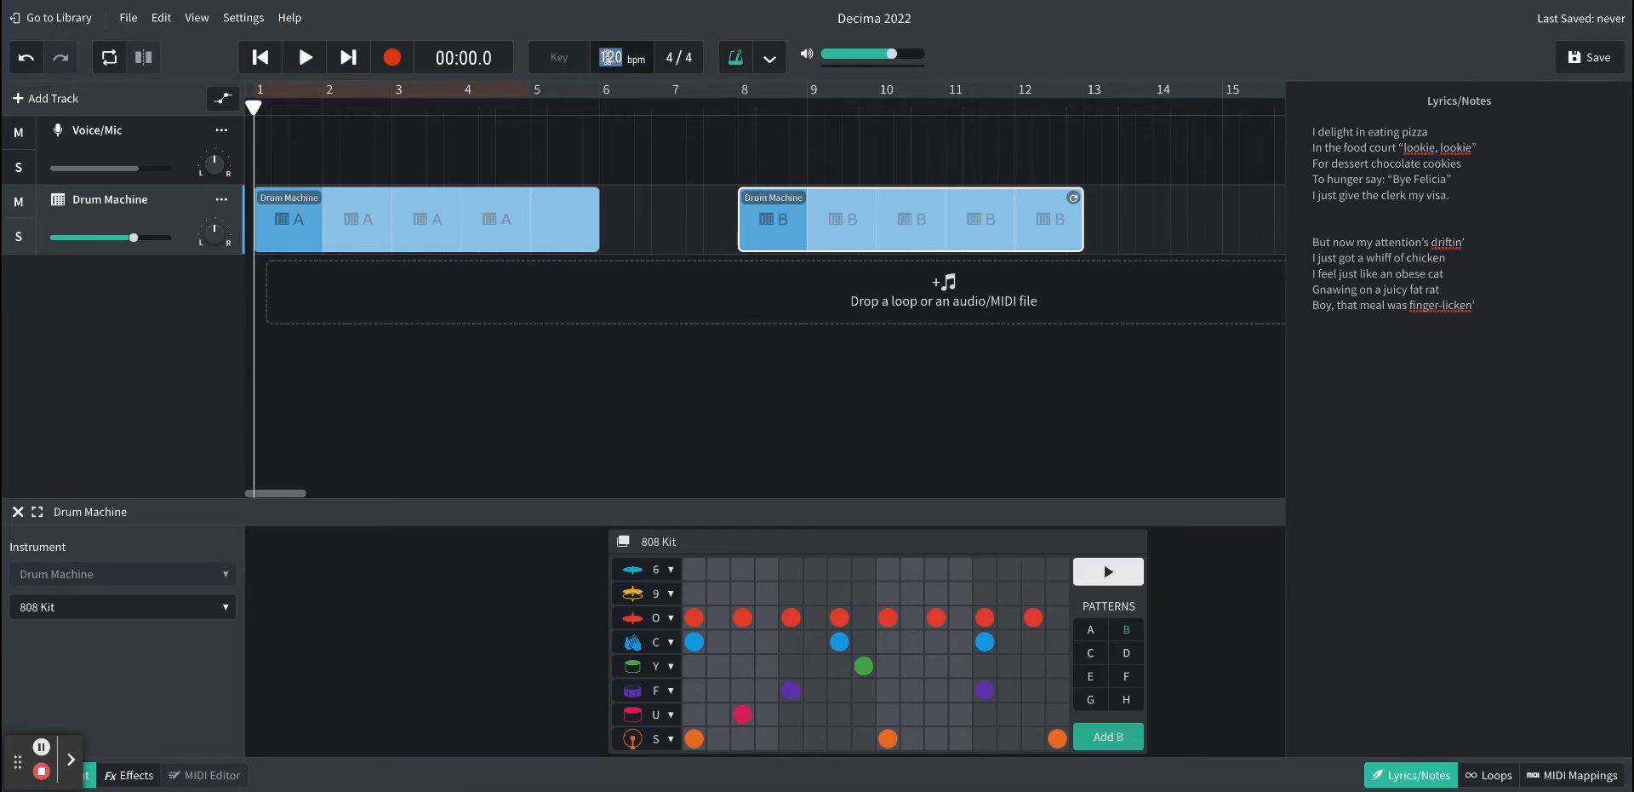
Step: Set the project tempo to 80 bpm
{"action": "left_click", "coordinate": [607, 57]}
{"action": "type", "text": "80"}
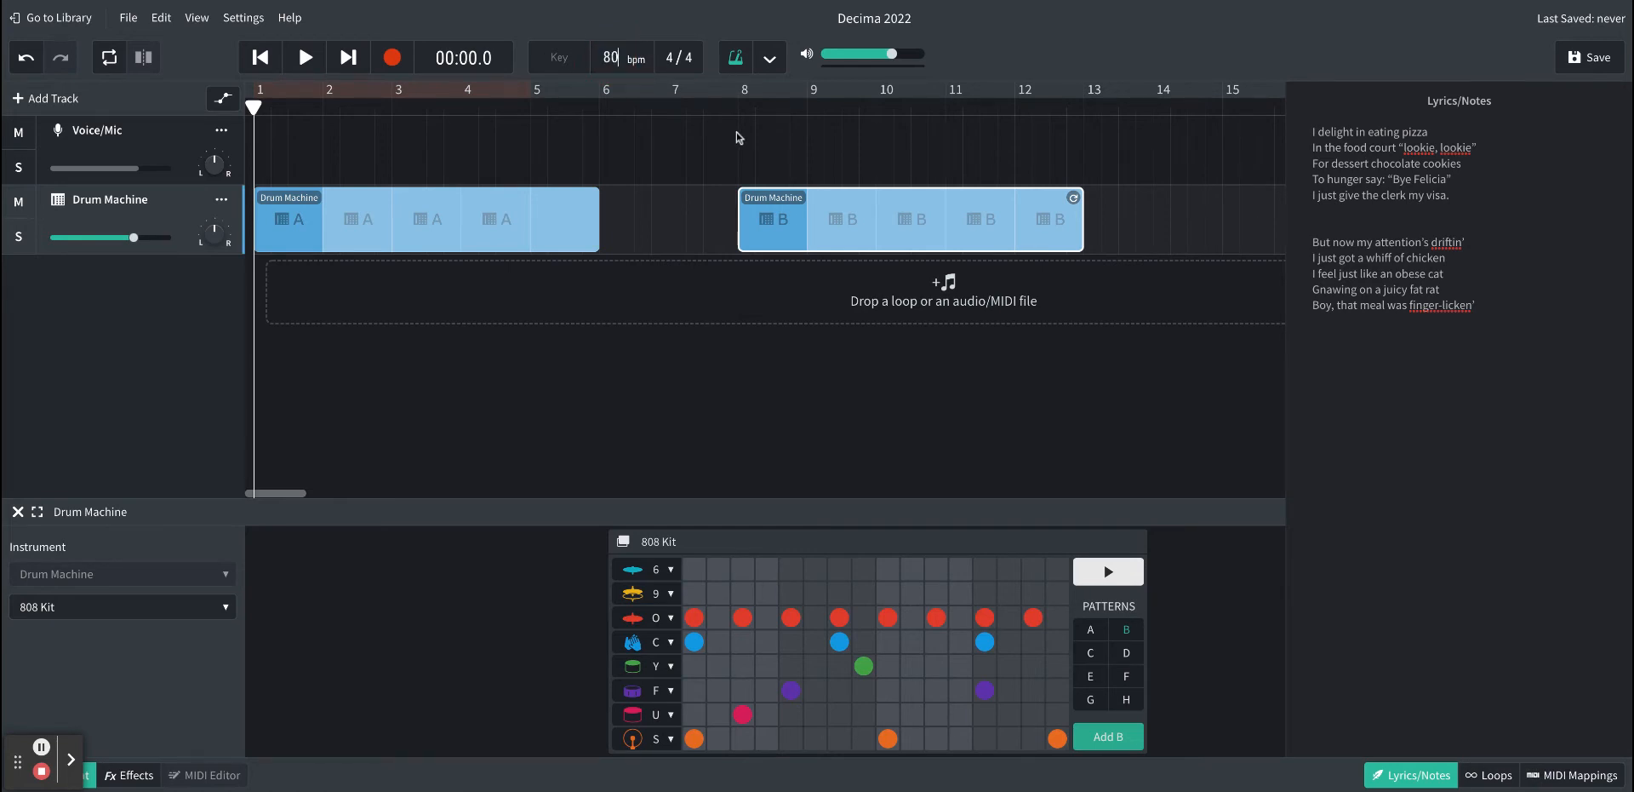
{"action": "key", "text": "Return"}
Step: Record the vocals for both stanzas on the Voice/Mic track, from bar 1 until past the end of the pattern B region
{"action": "left_click", "coordinate": [162, 133]}
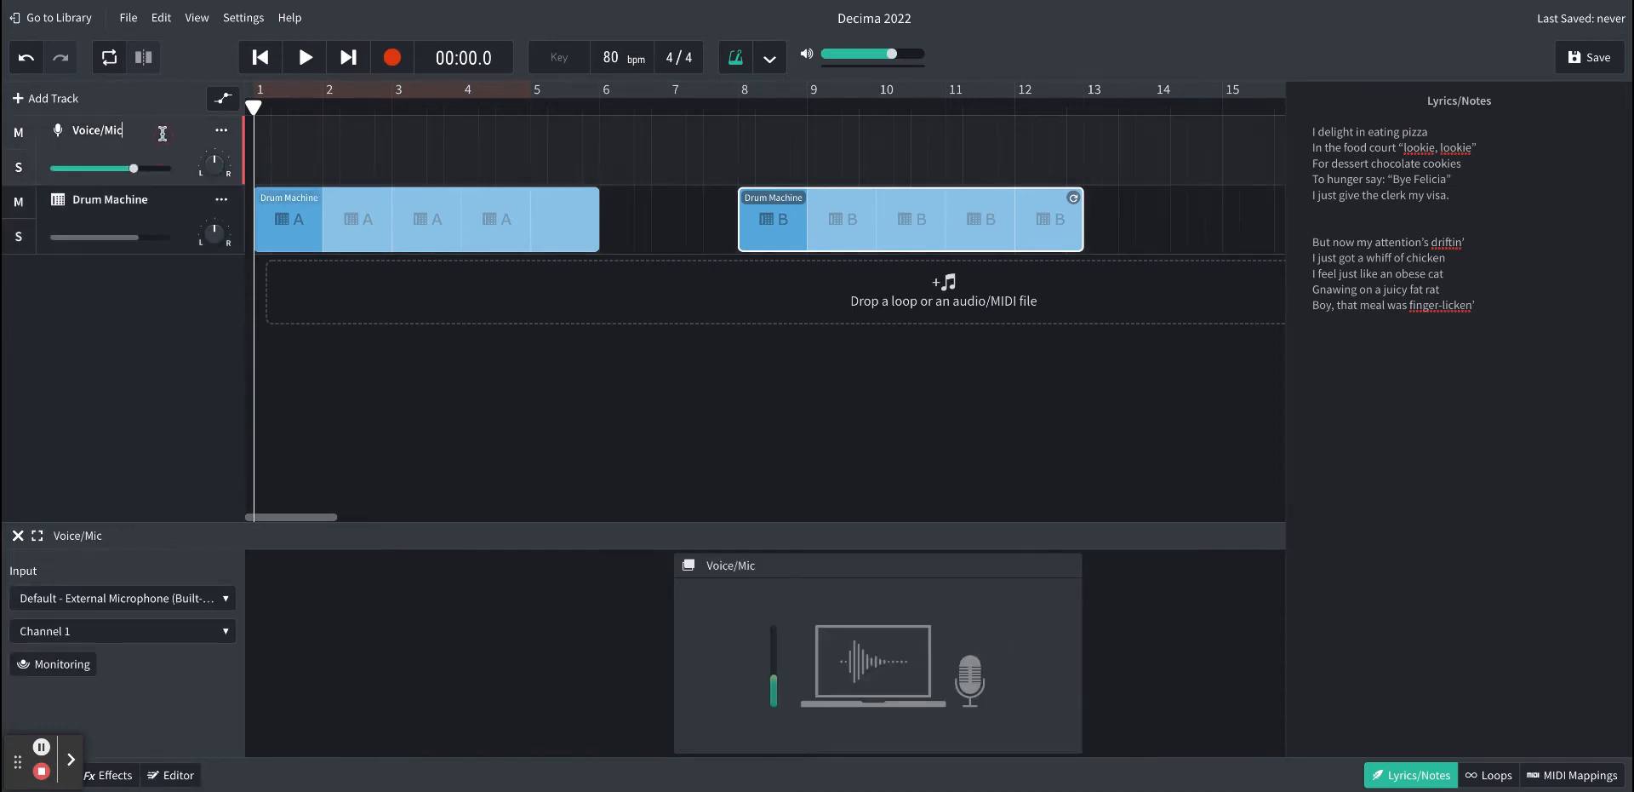
{"action": "left_click", "coordinate": [392, 57]}
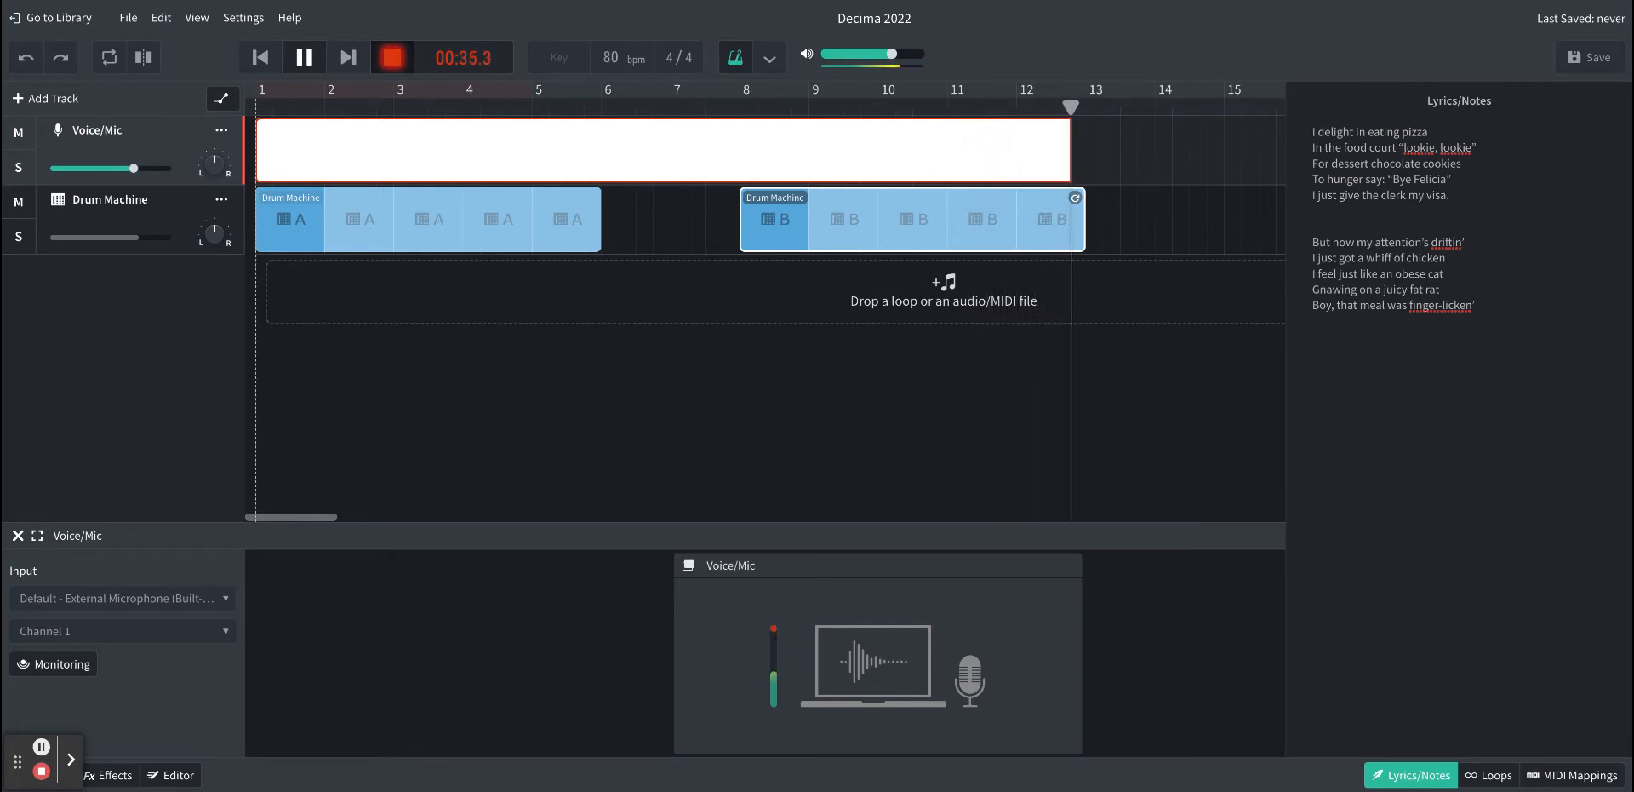
{"action": "left_click", "coordinate": [307, 60]}
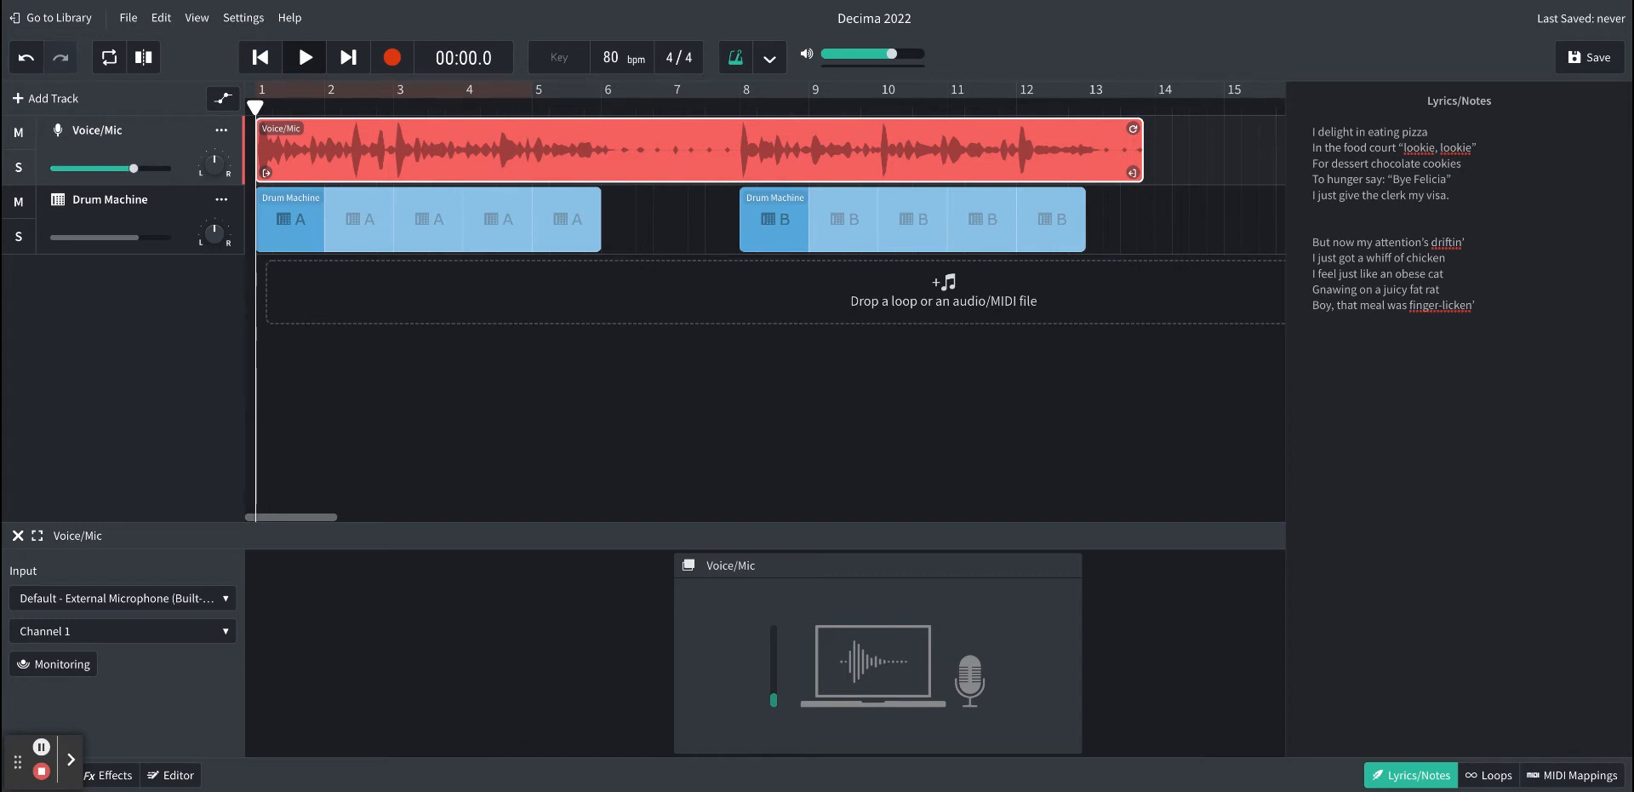
{"action": "left_click", "coordinate": [40, 749]}
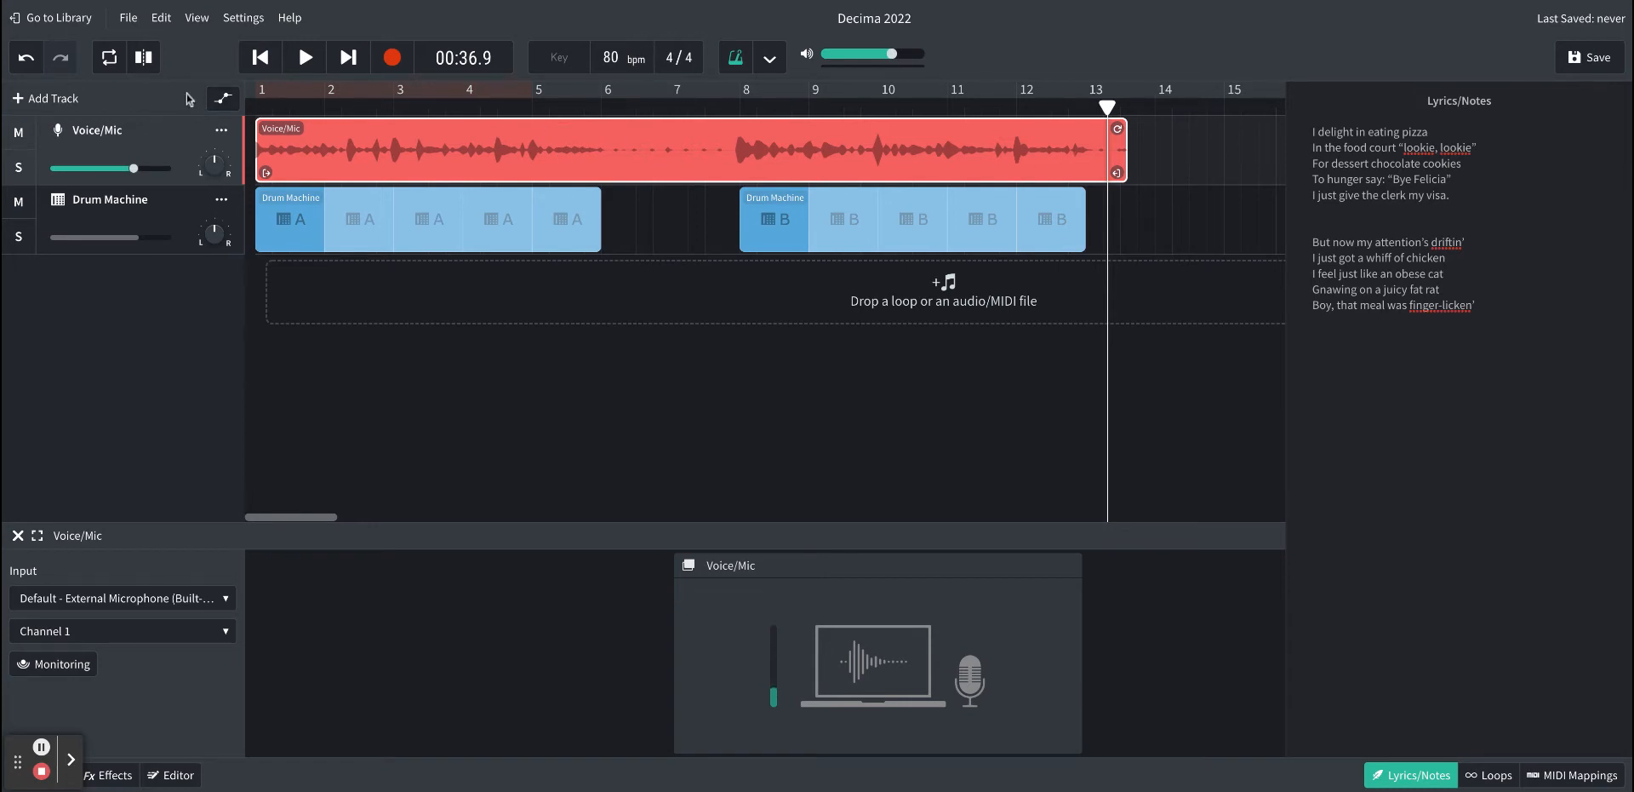
Step: Run the round-trip latency correction test for the microphone
{"action": "left_click", "coordinate": [241, 25]}
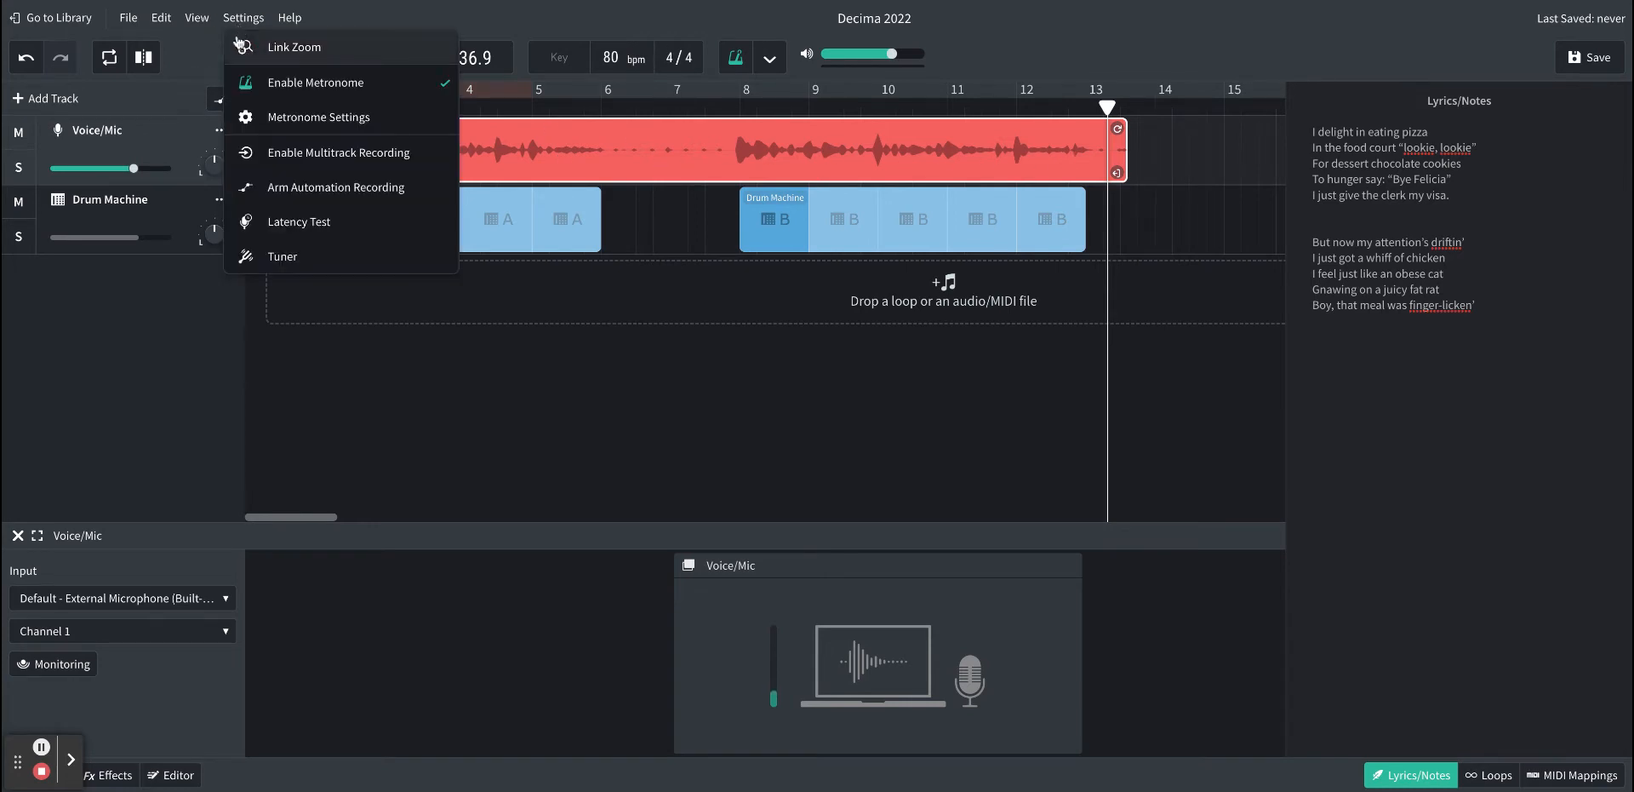
{"action": "left_click", "coordinate": [300, 223]}
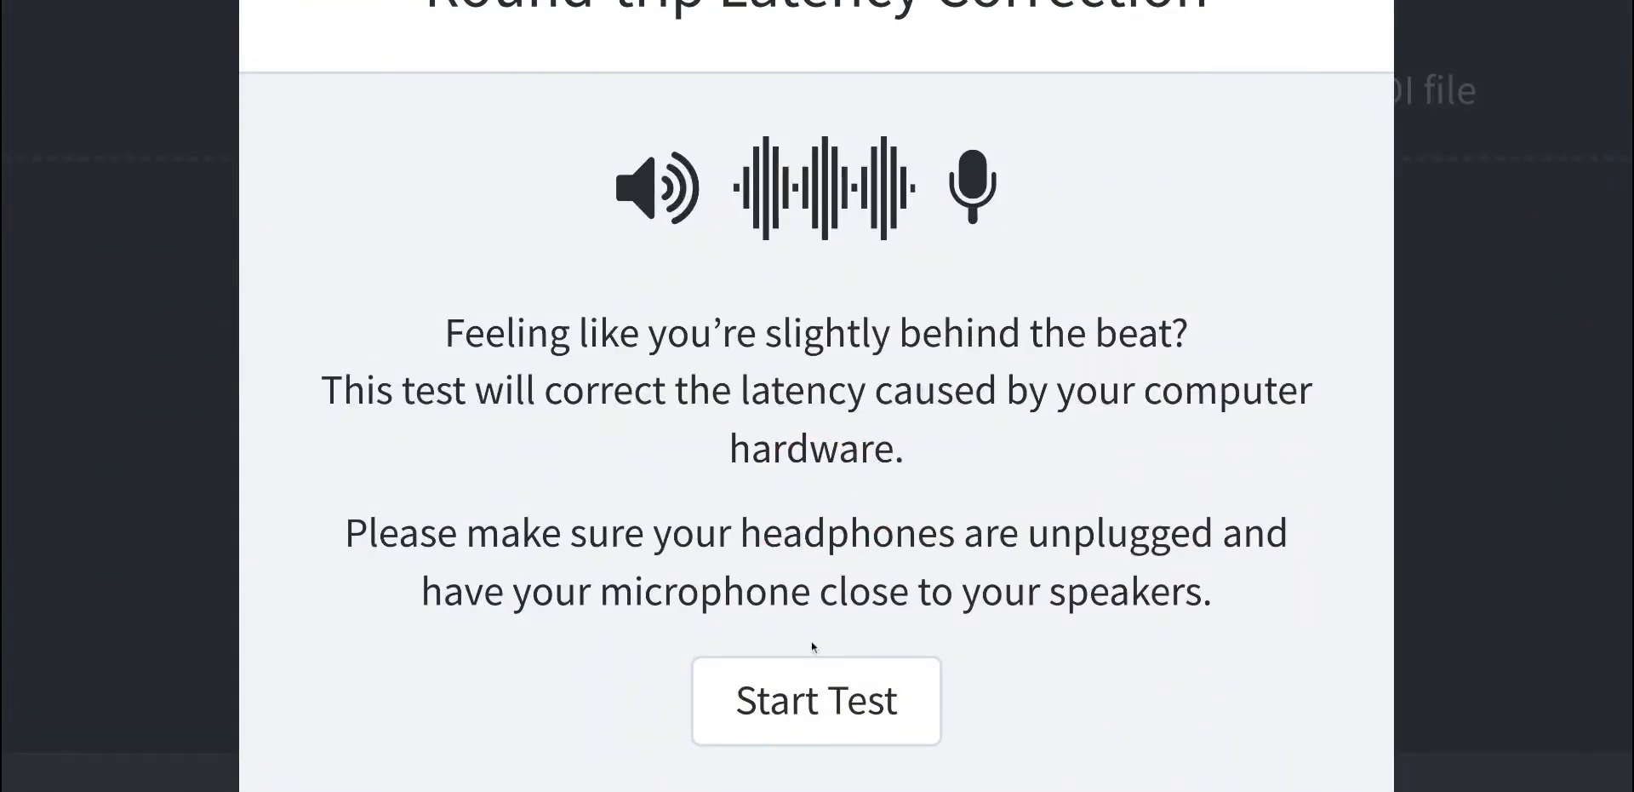
{"action": "left_click", "coordinate": [821, 693]}
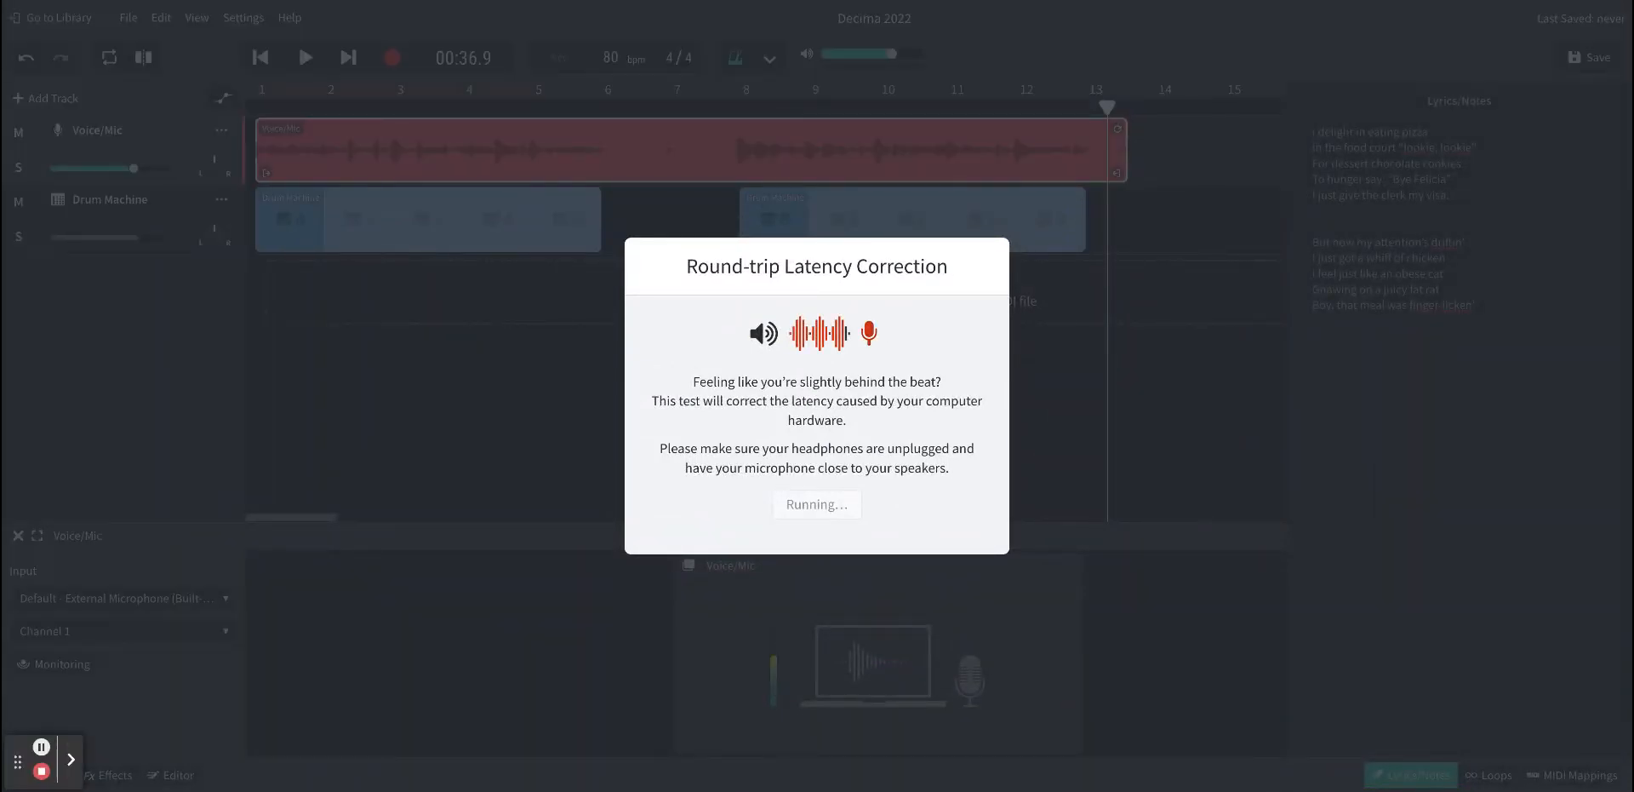
{"action": "left_click", "coordinate": [822, 508]}
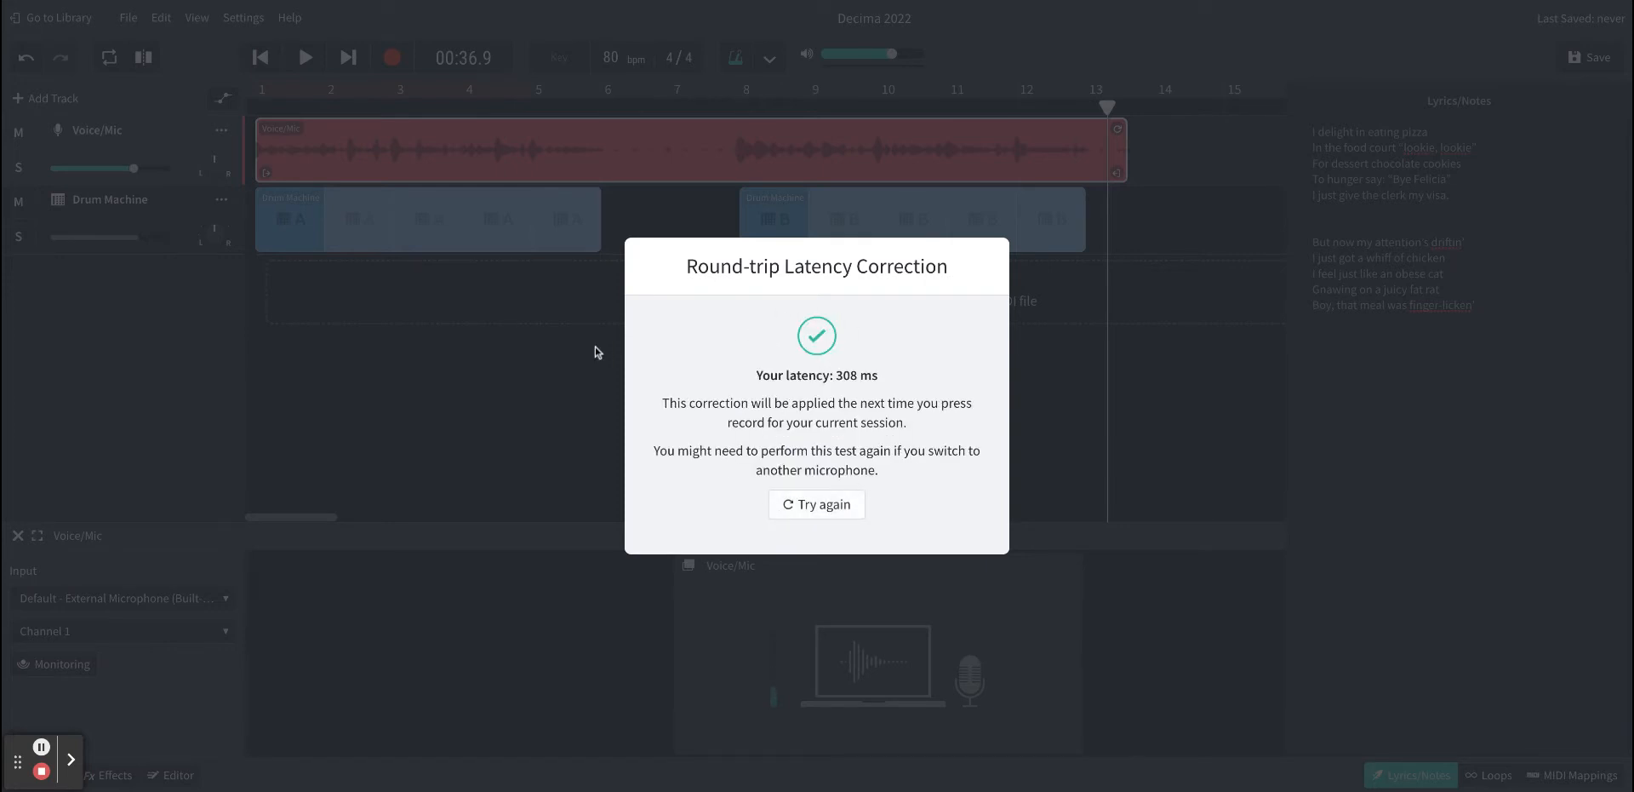
Step: Split the Voice/Mic recording at bar 6, bar 8 and bar 13, matching the edges of the drum regions
{"action": "left_click", "coordinate": [504, 373]}
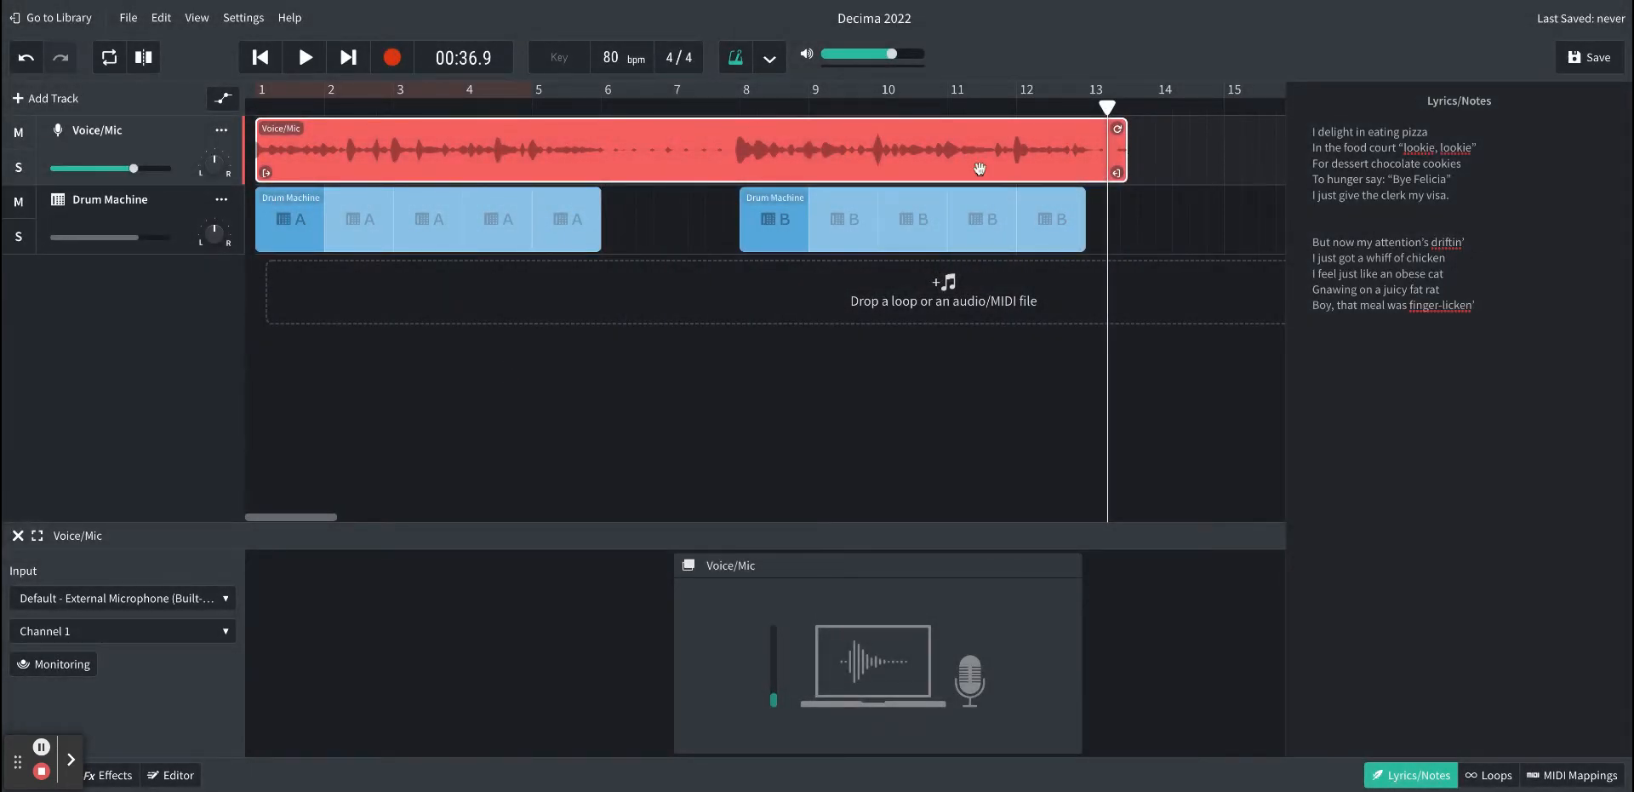
{"action": "left_click_drag", "start_coordinate": [1109, 107], "coordinate": [601, 108]}
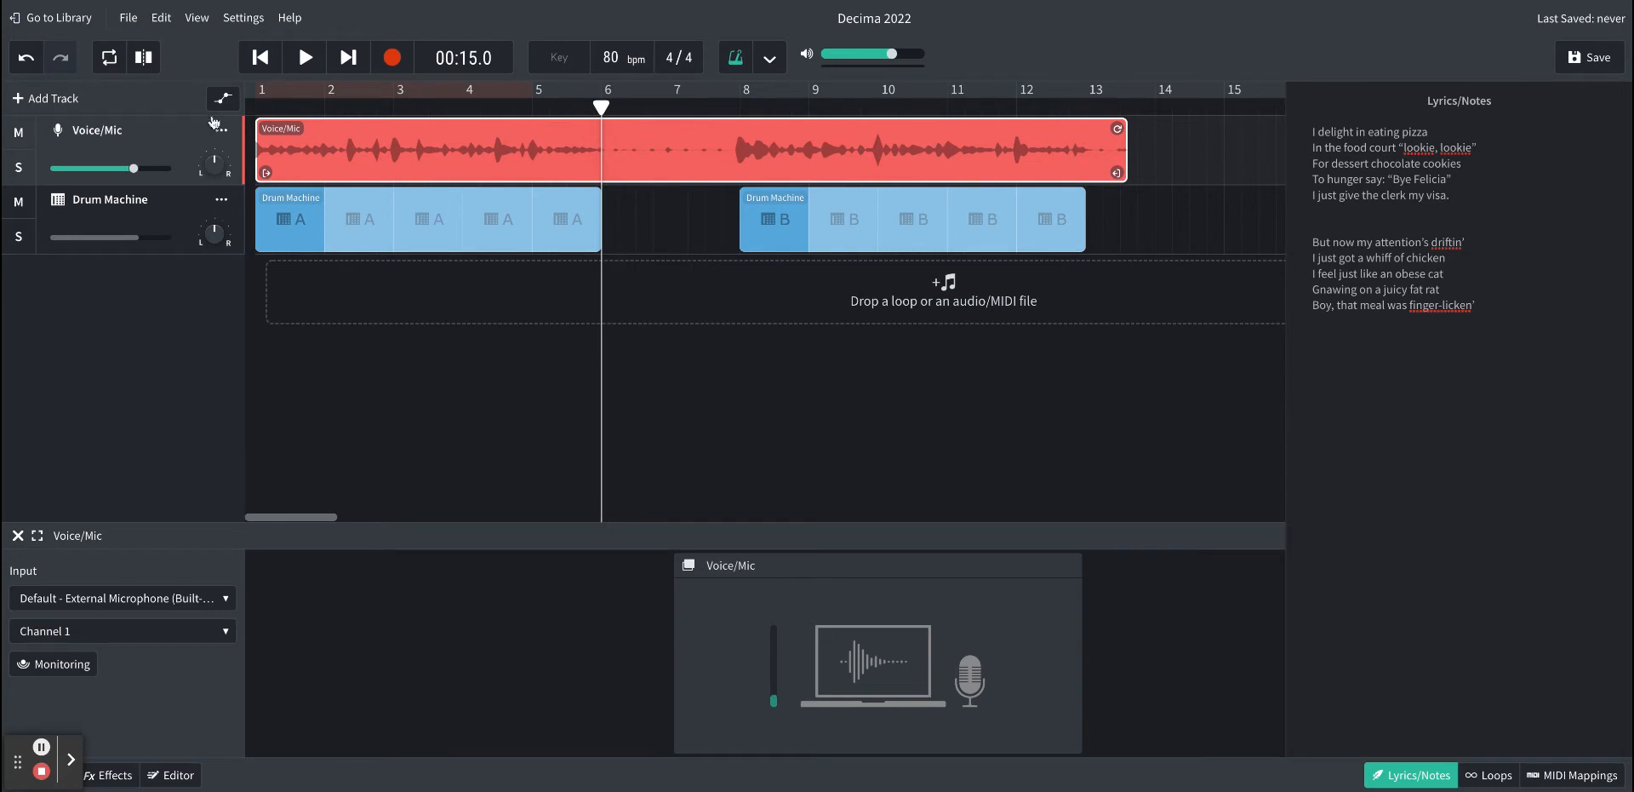
{"action": "left_click", "coordinate": [143, 60]}
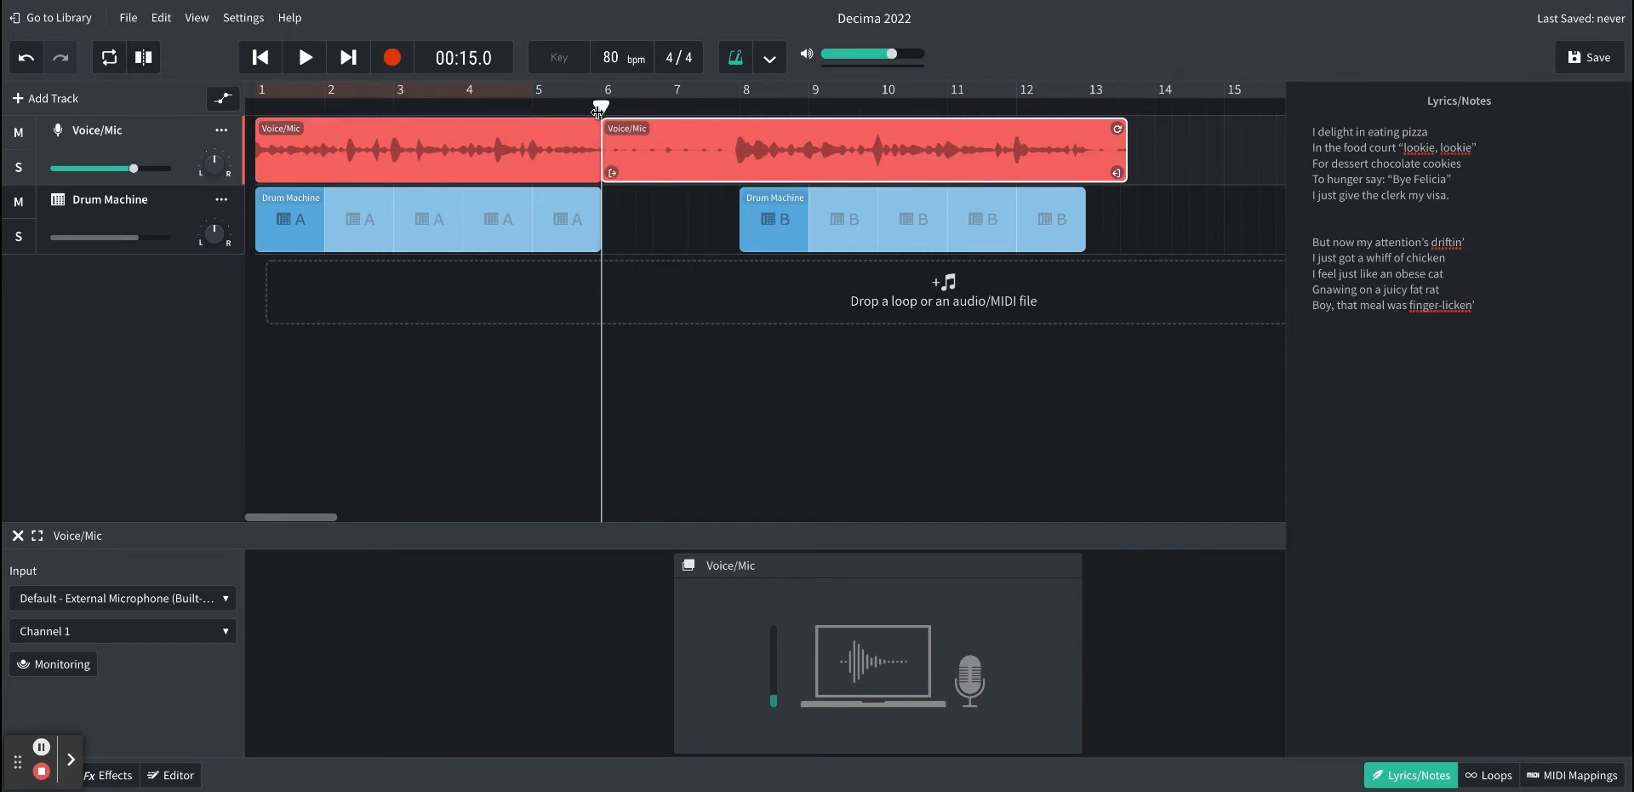
{"action": "left_click_drag", "start_coordinate": [601, 109], "coordinate": [740, 108]}
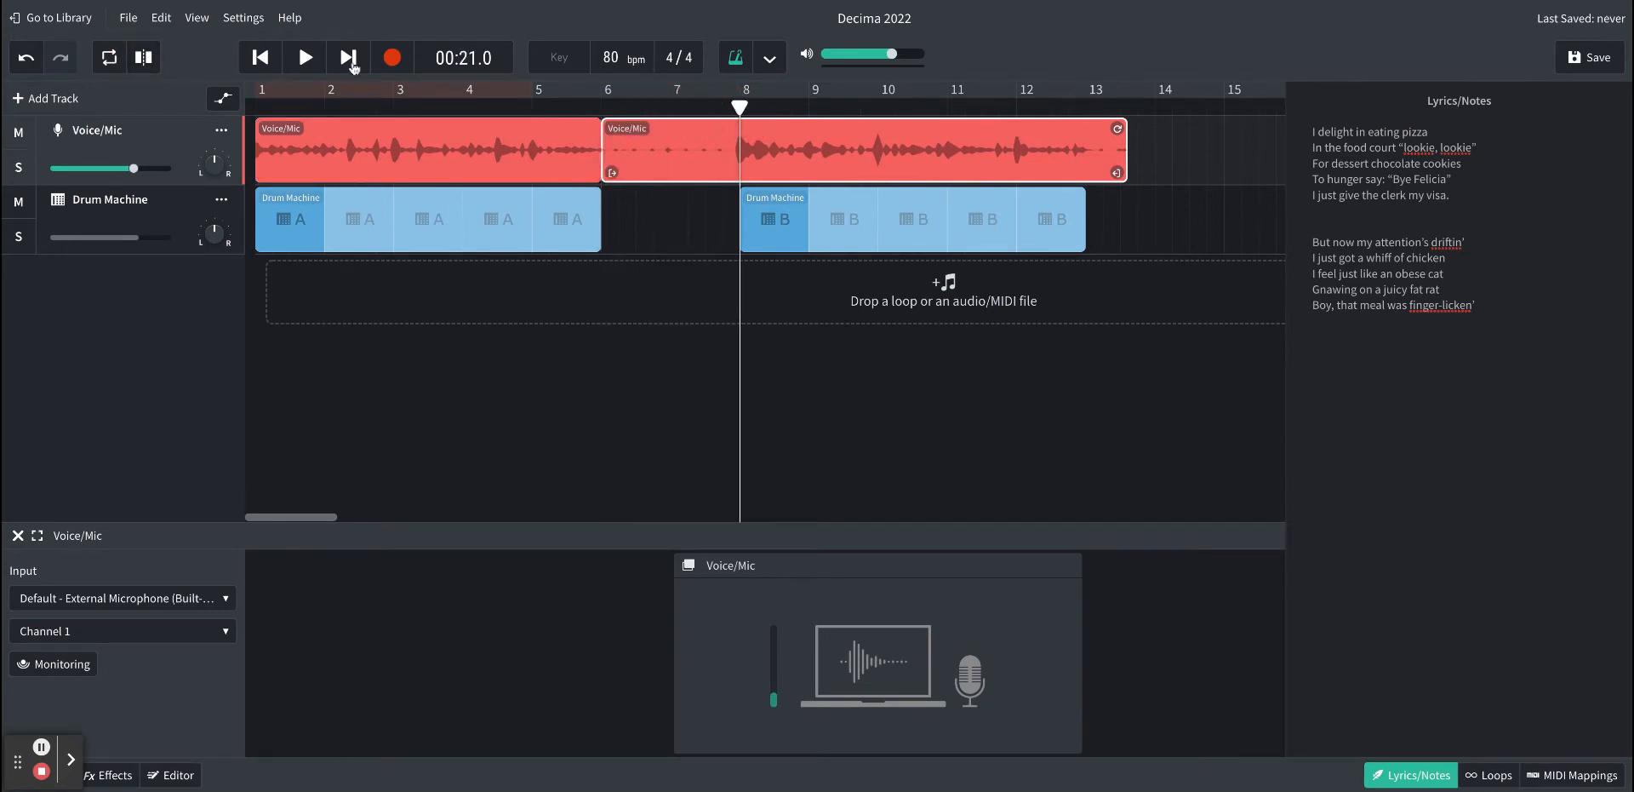
{"action": "left_click", "coordinate": [138, 62]}
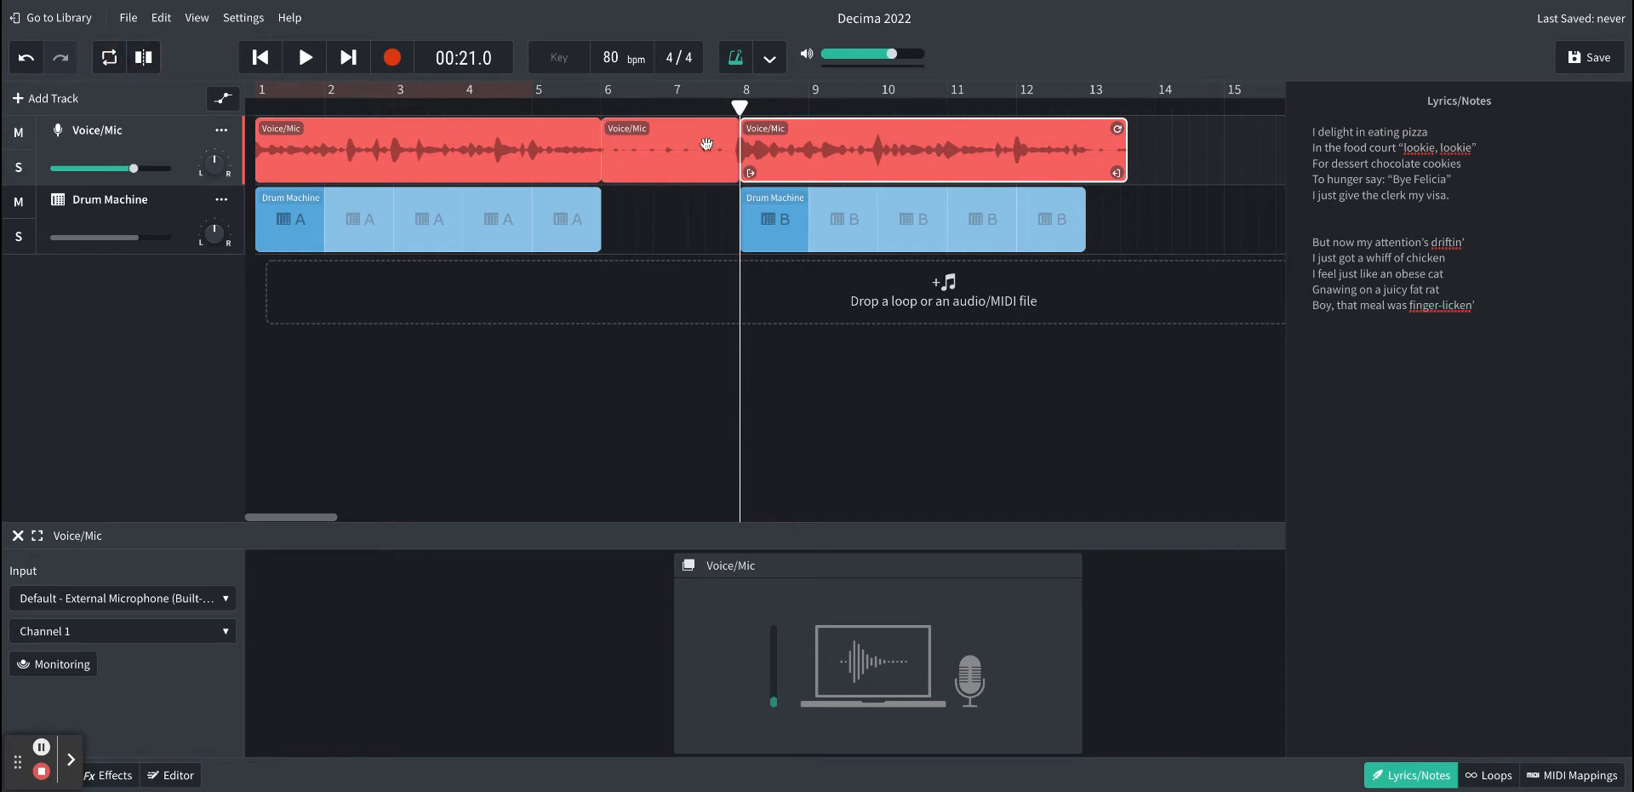
{"action": "left_click", "coordinate": [740, 106]}
{"action": "left_click_drag", "start_coordinate": [739, 106], "coordinate": [1086, 106]}
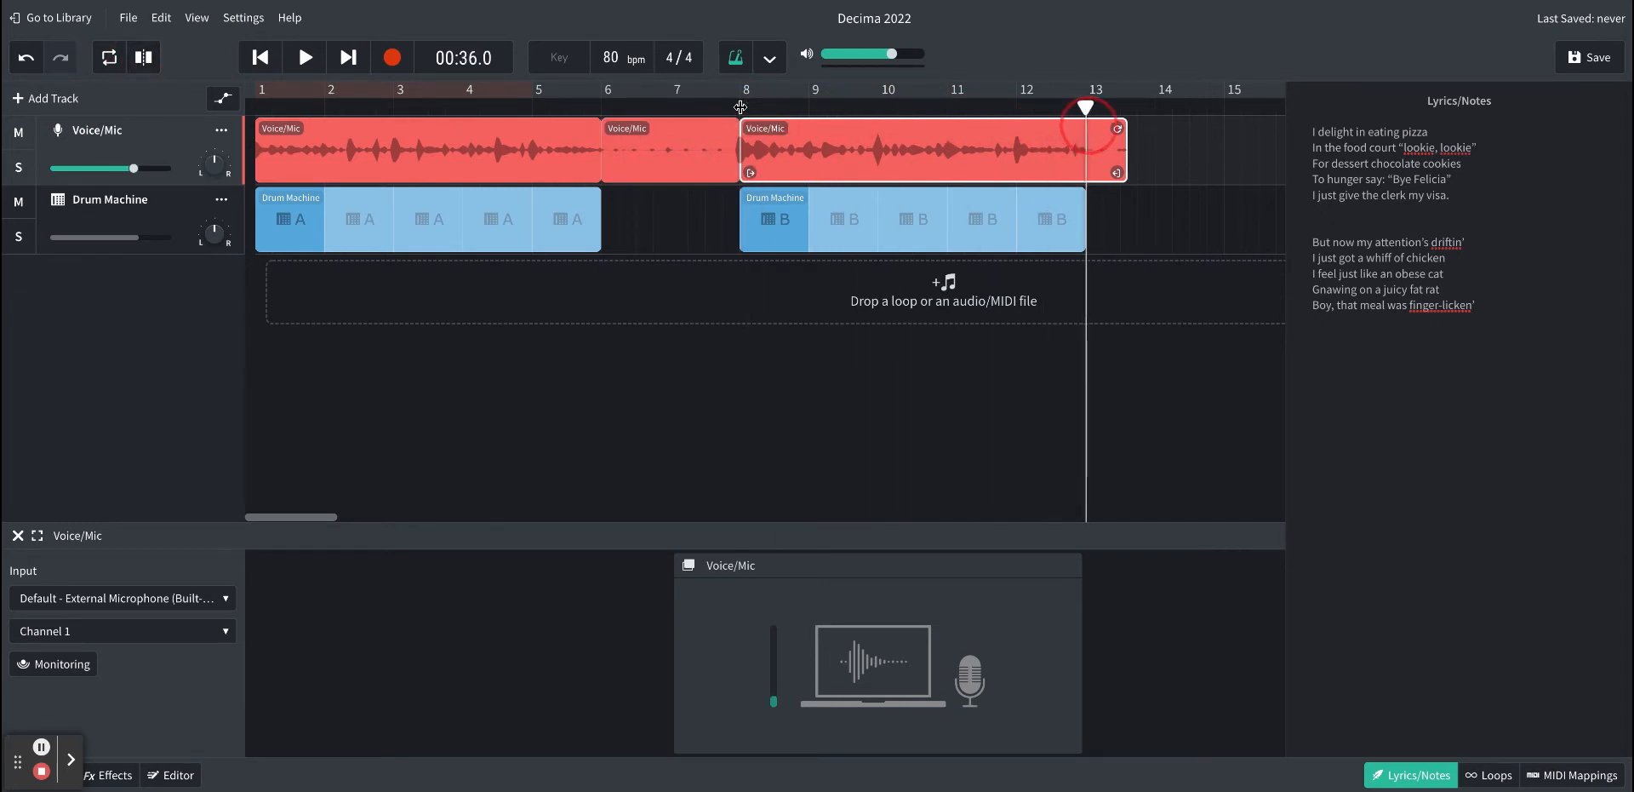
{"action": "left_click", "coordinate": [142, 59]}
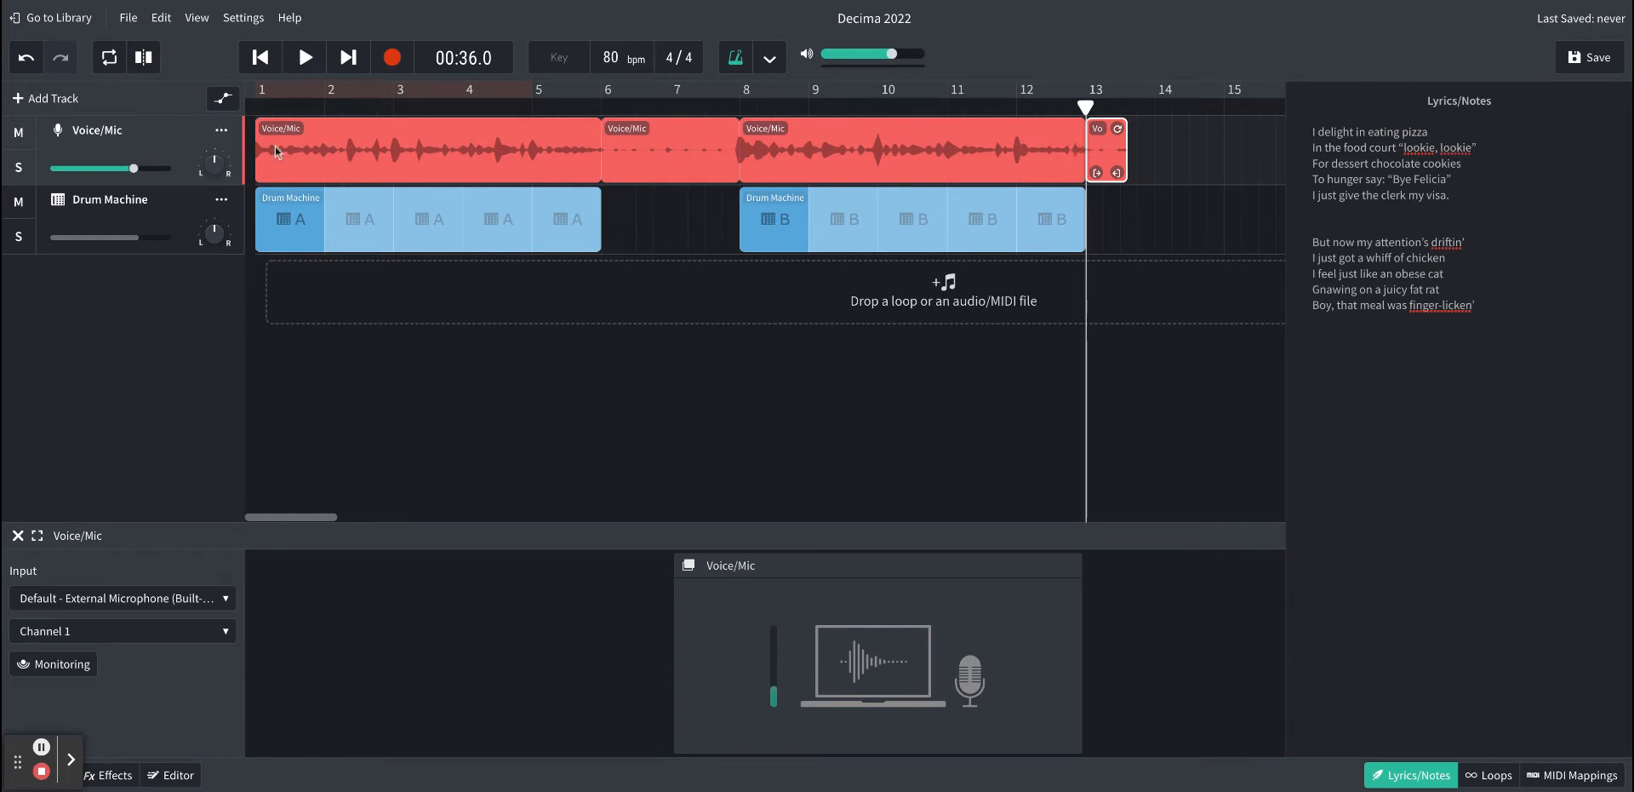
Step: Delete the leftover vocal regions between bars 6 and 8 and after bar 13
{"action": "left_click", "coordinate": [432, 139]}
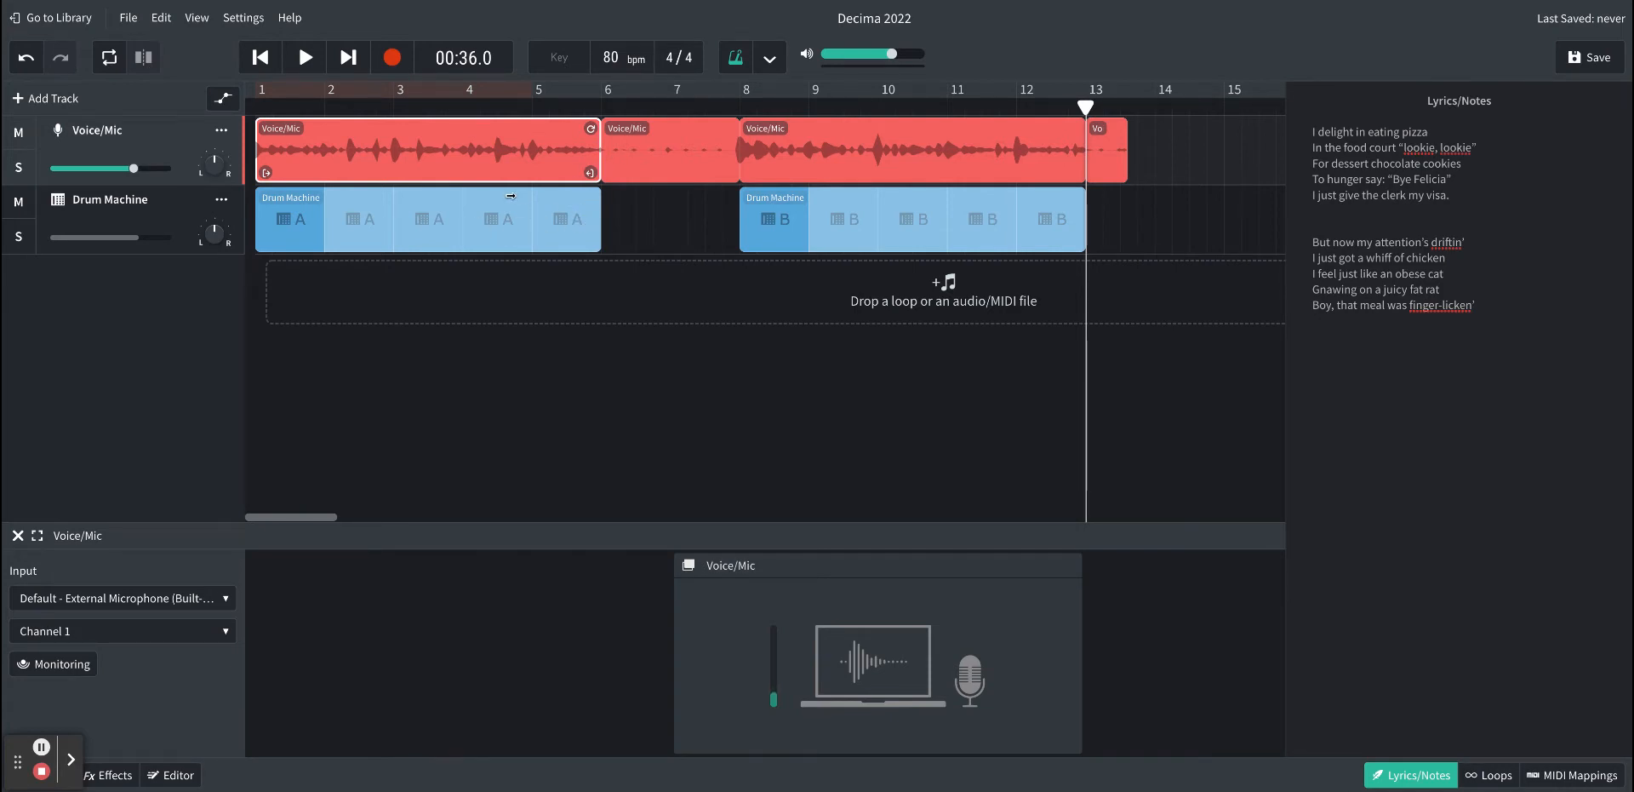
{"action": "left_click", "coordinate": [674, 133]}
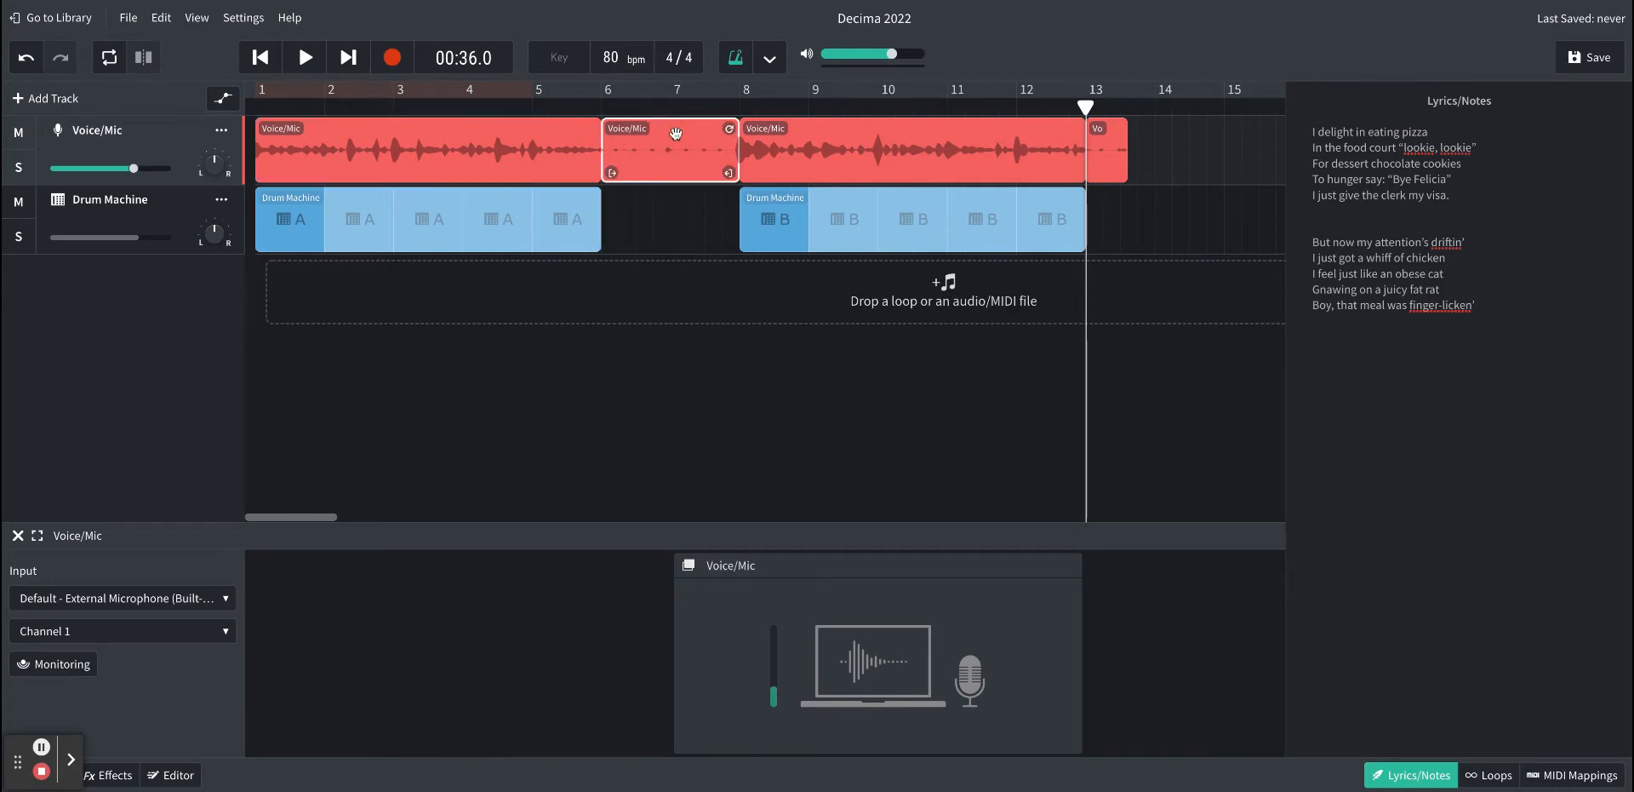
{"action": "key", "text": "Delete"}
{"action": "left_click", "coordinate": [1118, 131]}
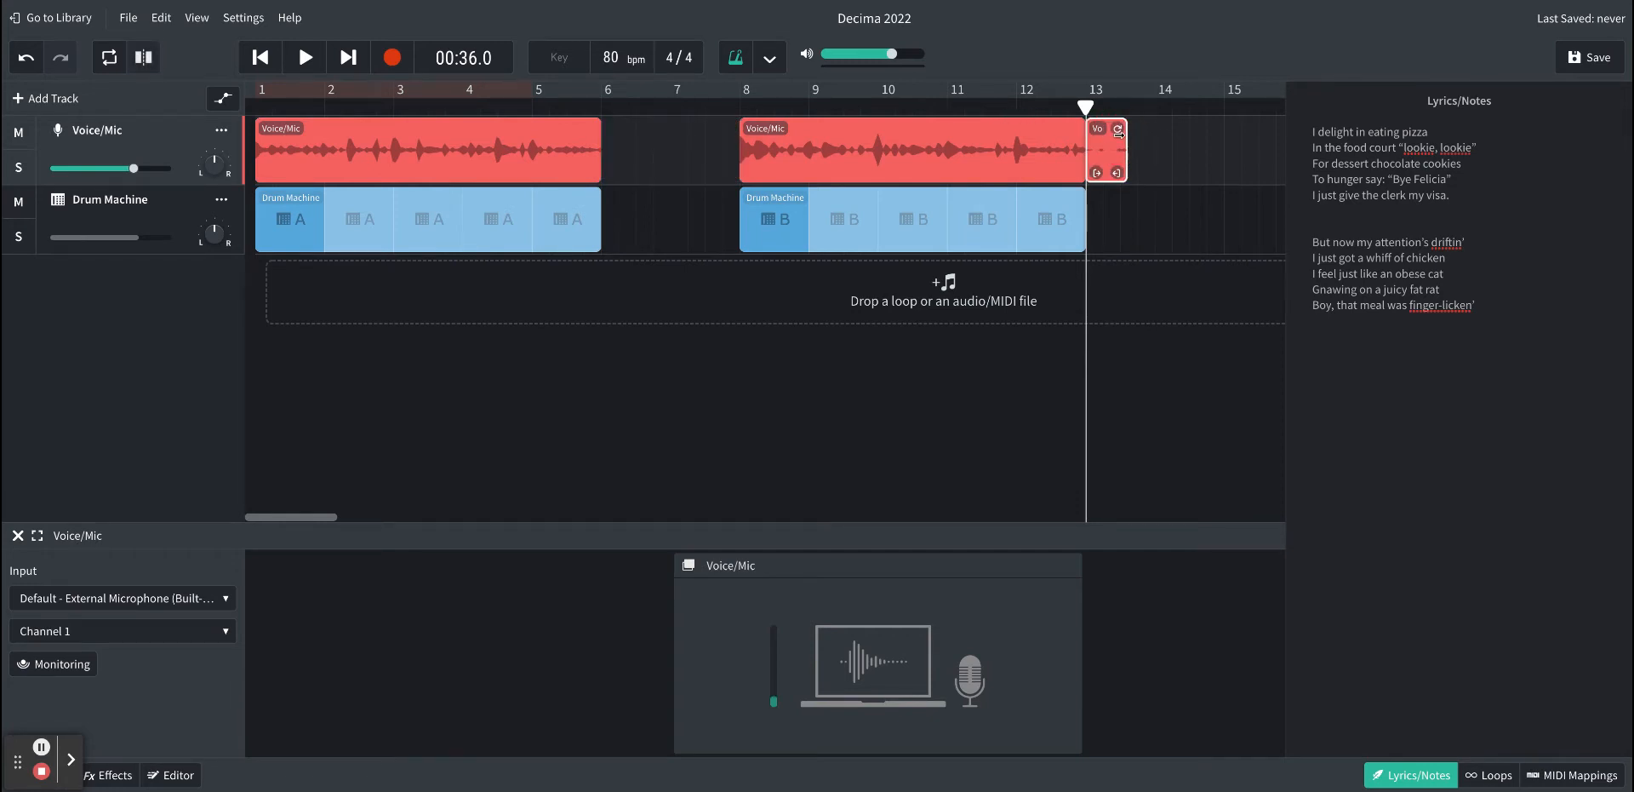
{"action": "key", "text": "Delete"}
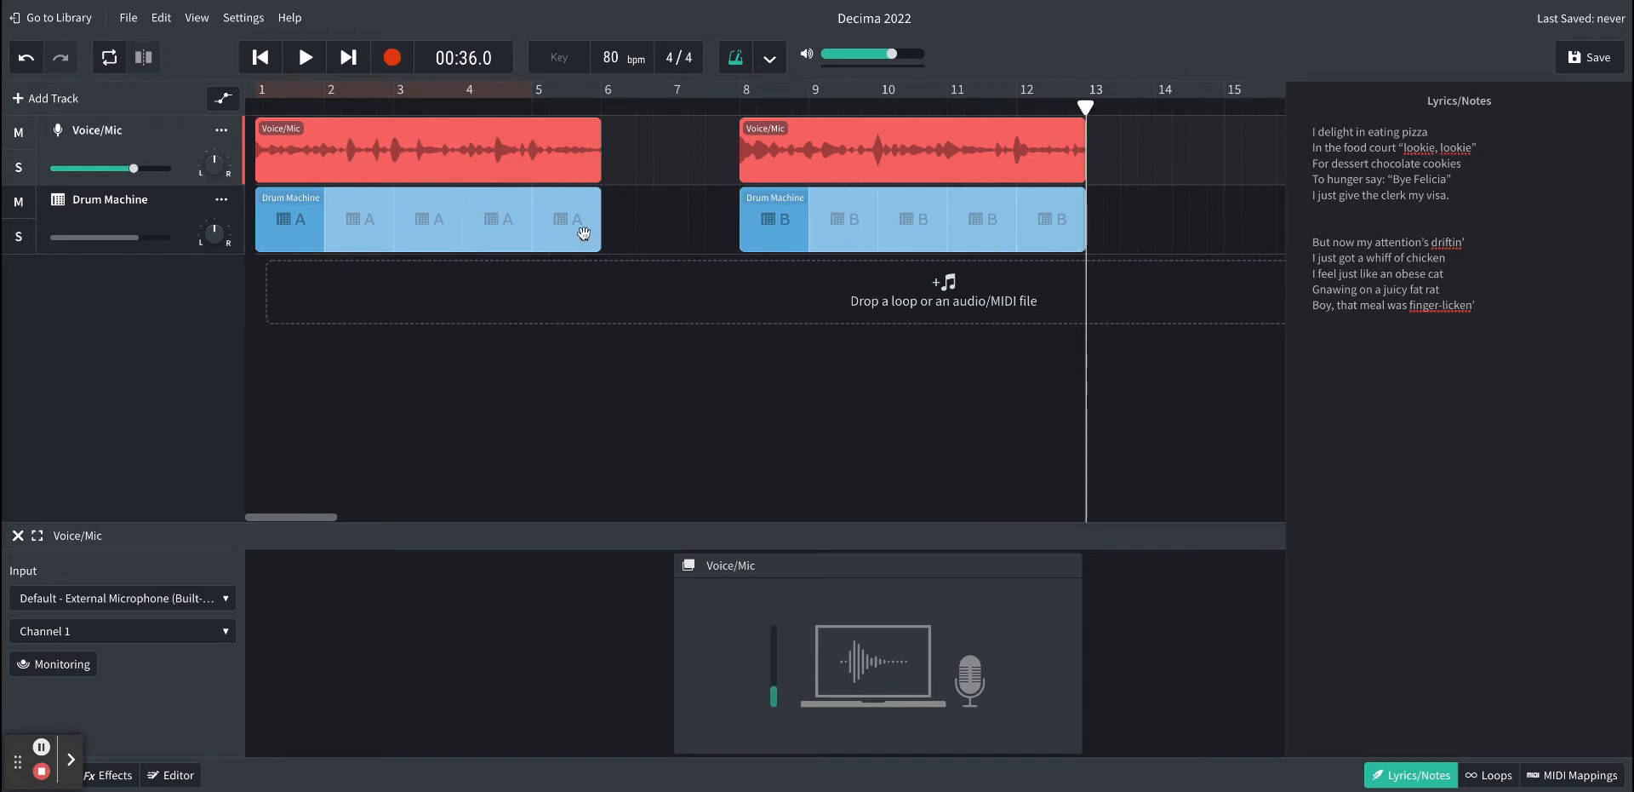
Step: Mute the Drum Machine track and play back the vocals from the start of the project
{"action": "left_click", "coordinate": [19, 204]}
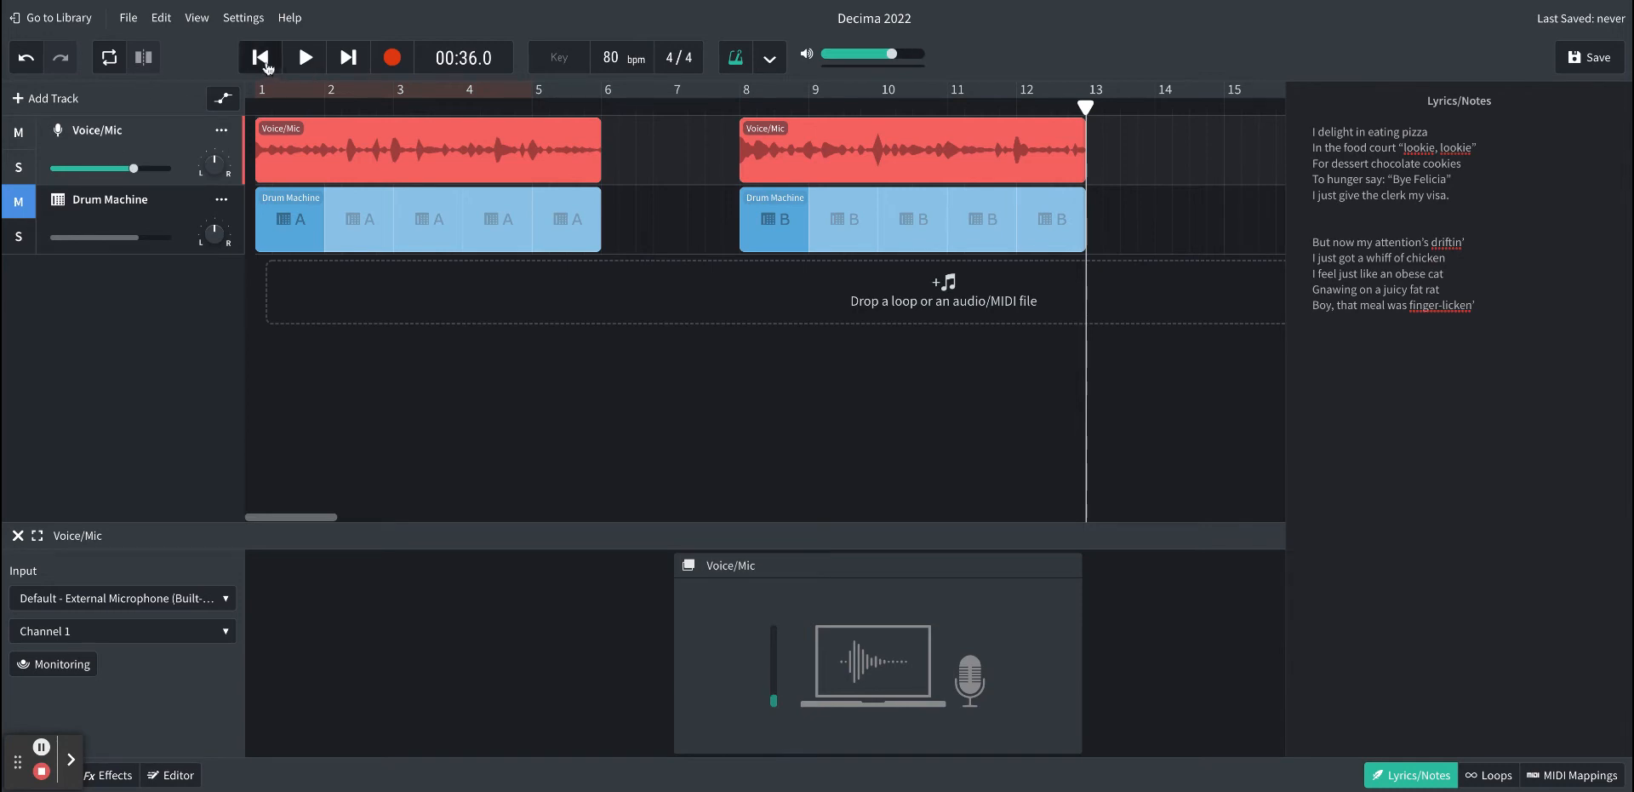
{"action": "left_click", "coordinate": [260, 57]}
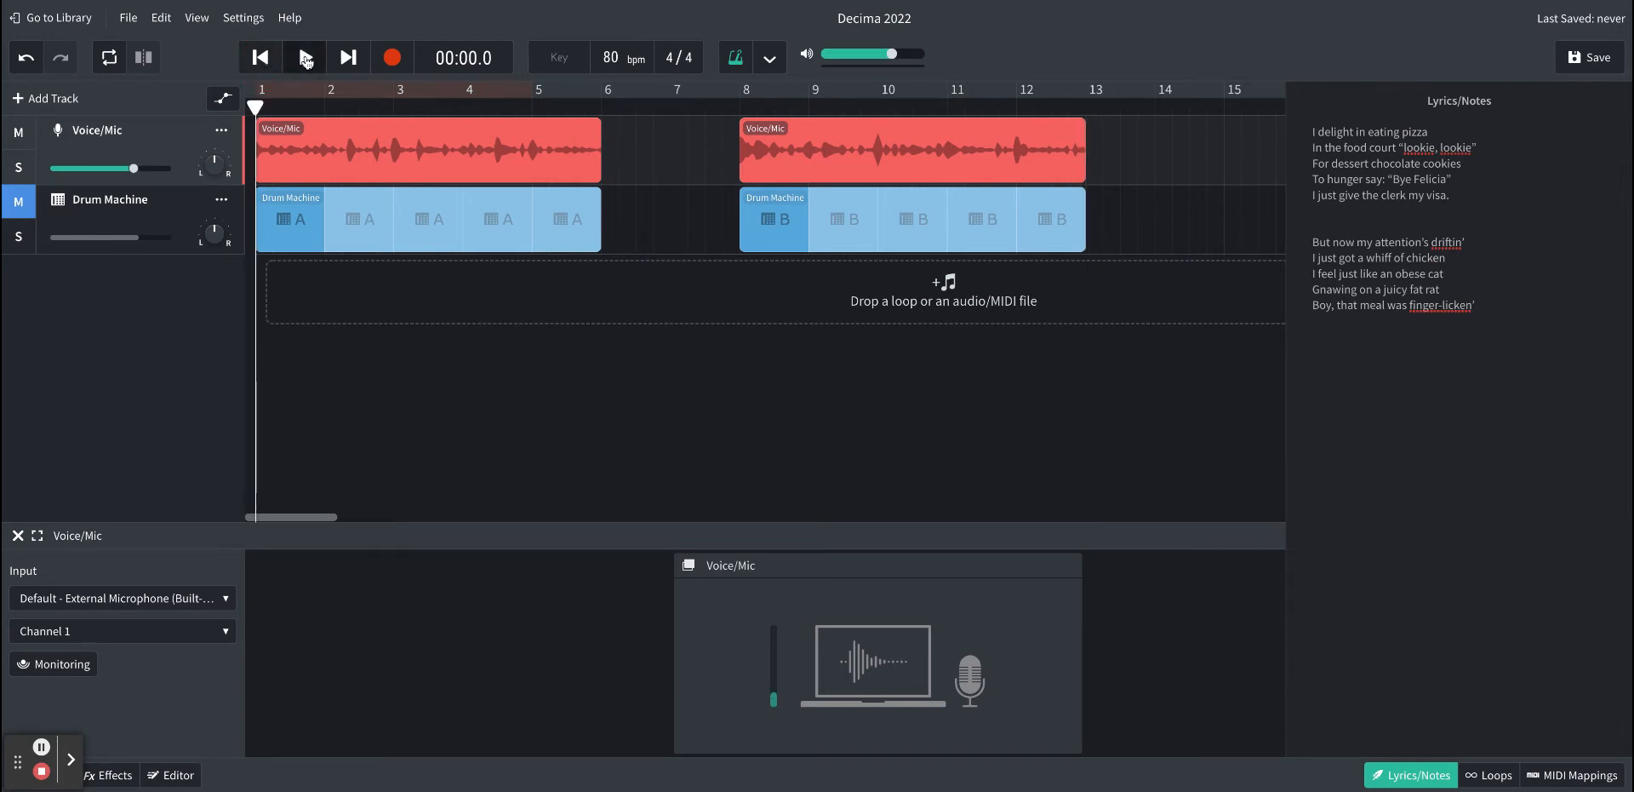
{"action": "left_click", "coordinate": [305, 57]}
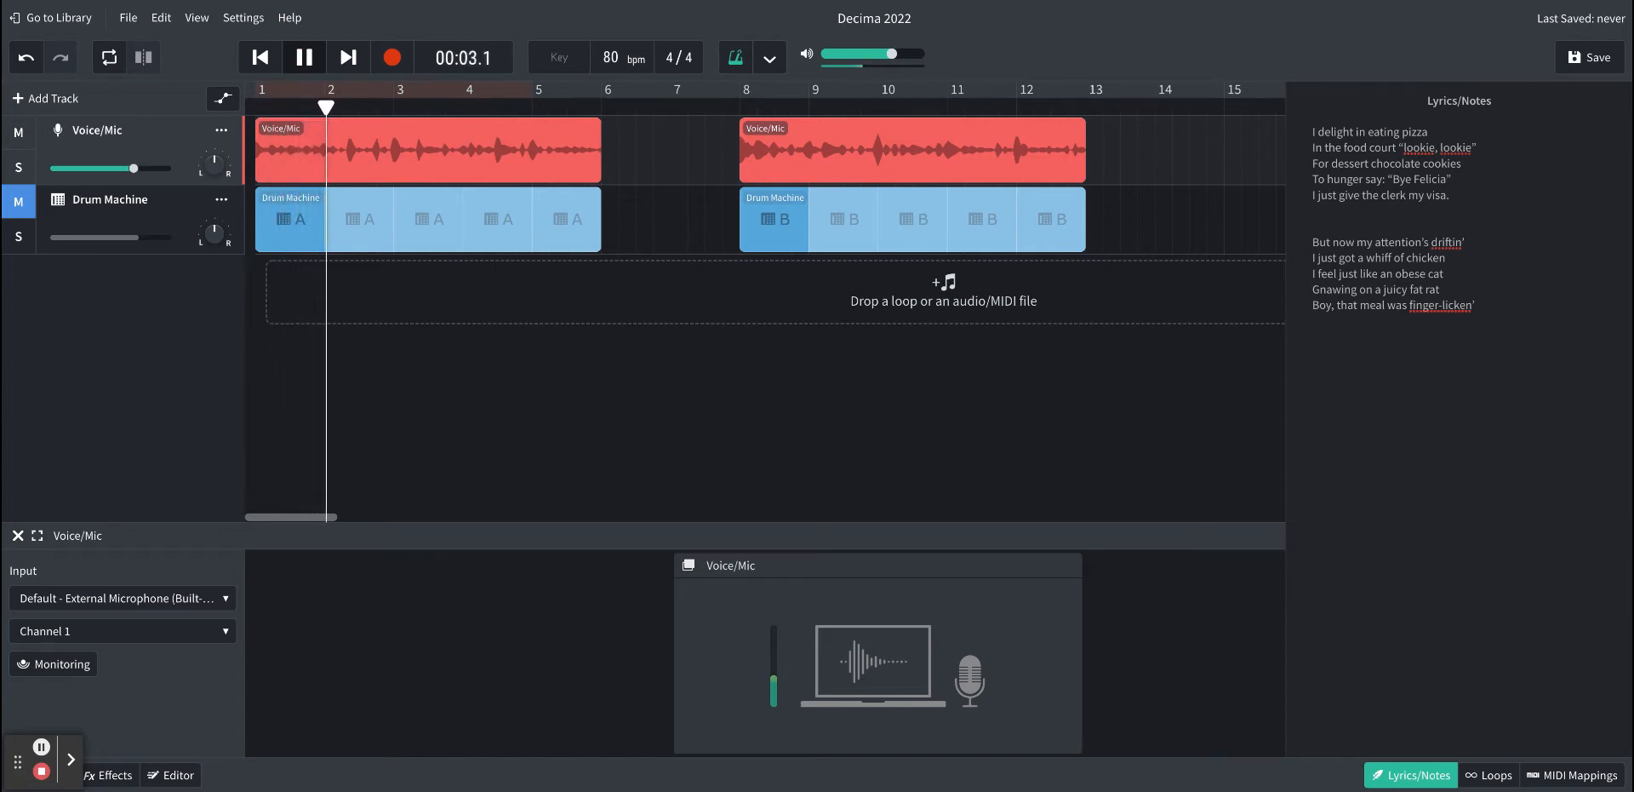
{"action": "key", "text": "space"}
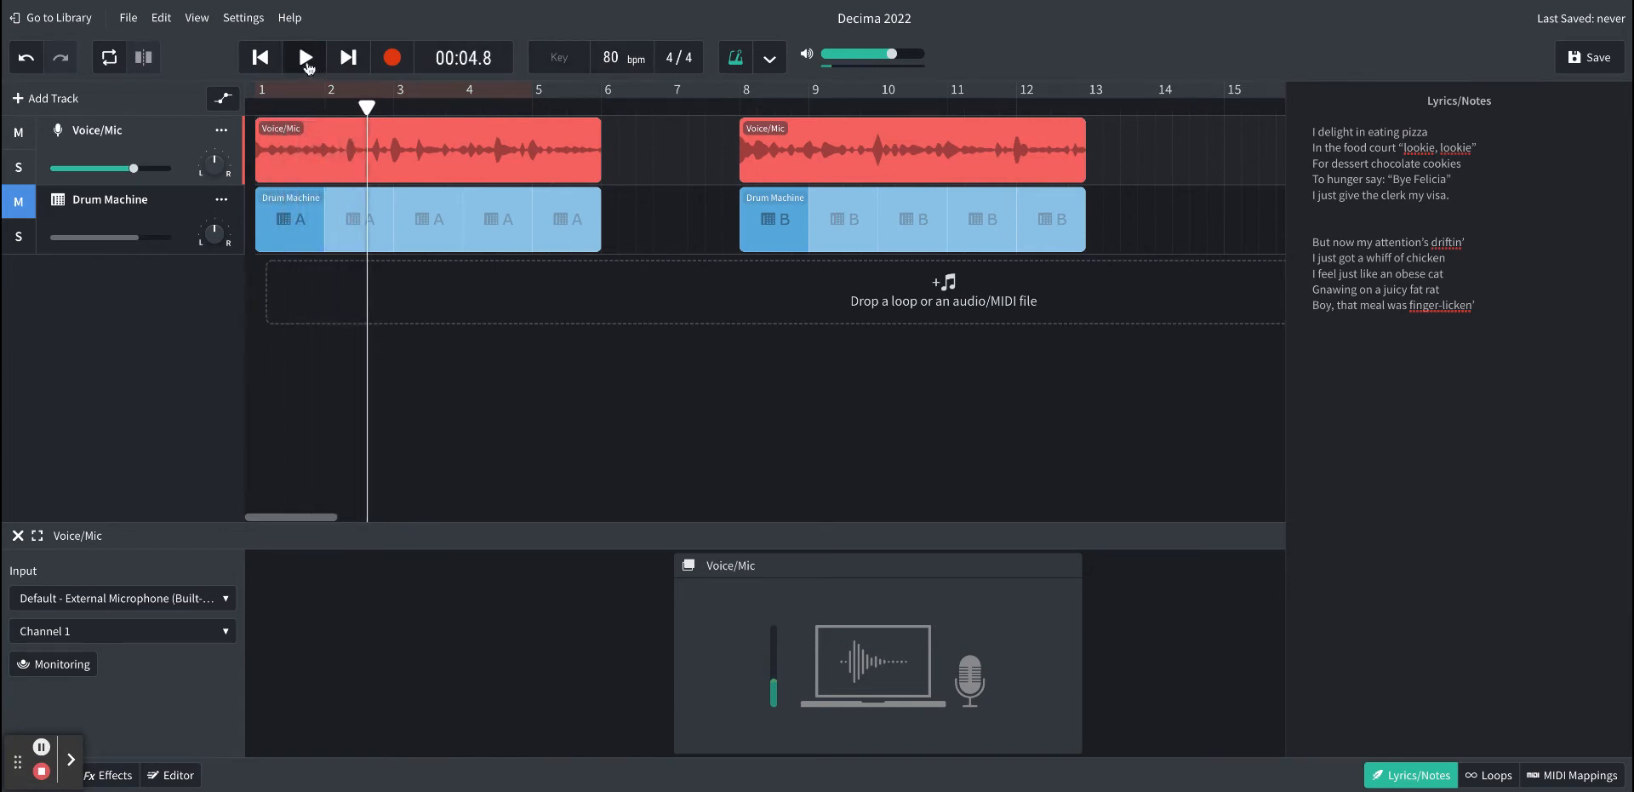
Step: Turn off the metronome and resume playback through the end of the first vocal region
{"action": "left_click", "coordinate": [735, 58]}
{"action": "left_click", "coordinate": [304, 59]}
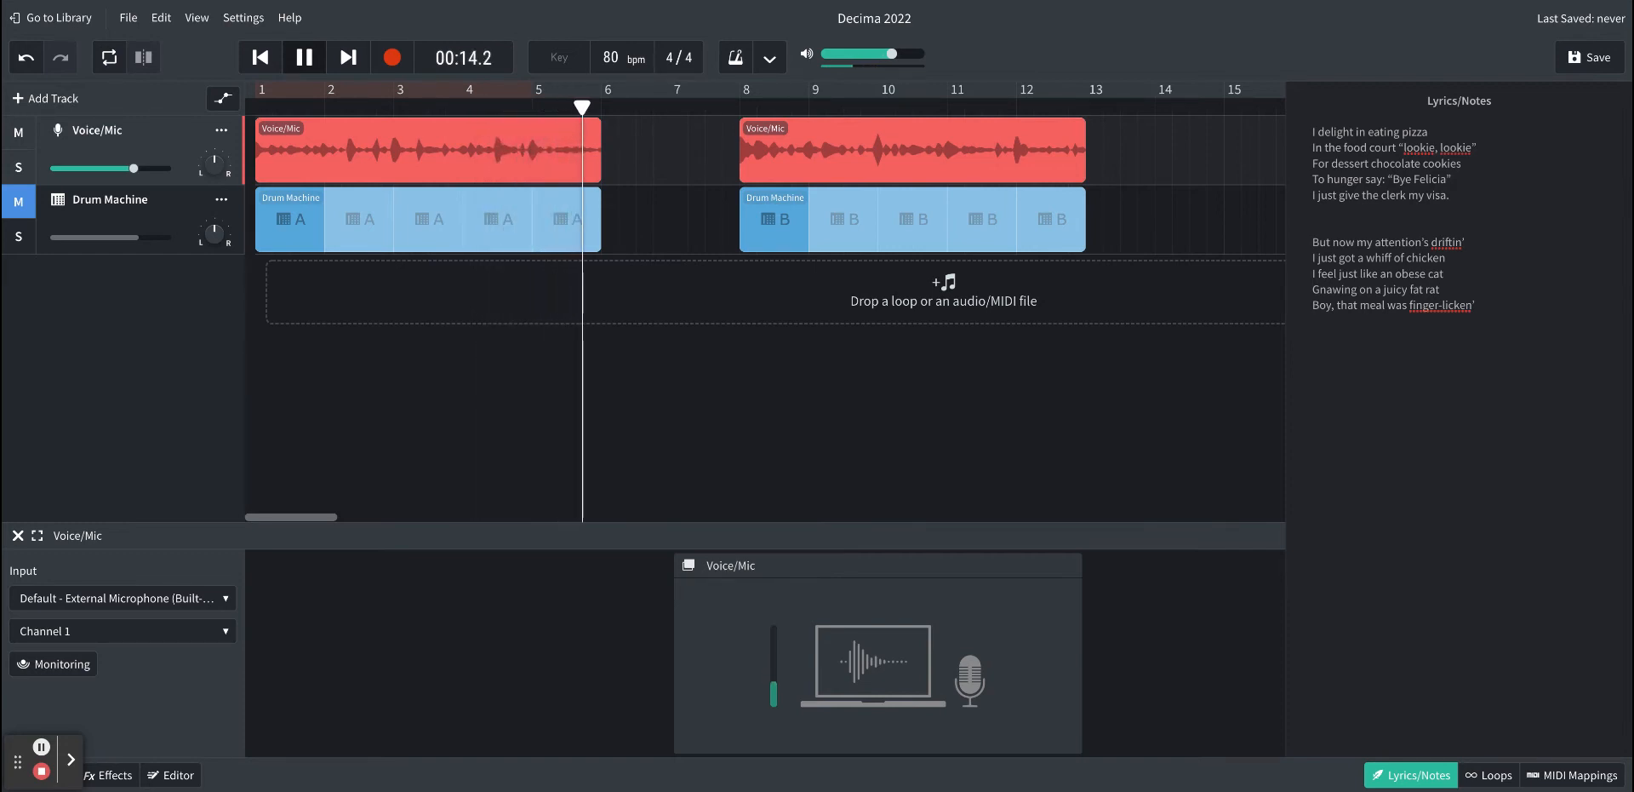
{"action": "key", "text": "space"}
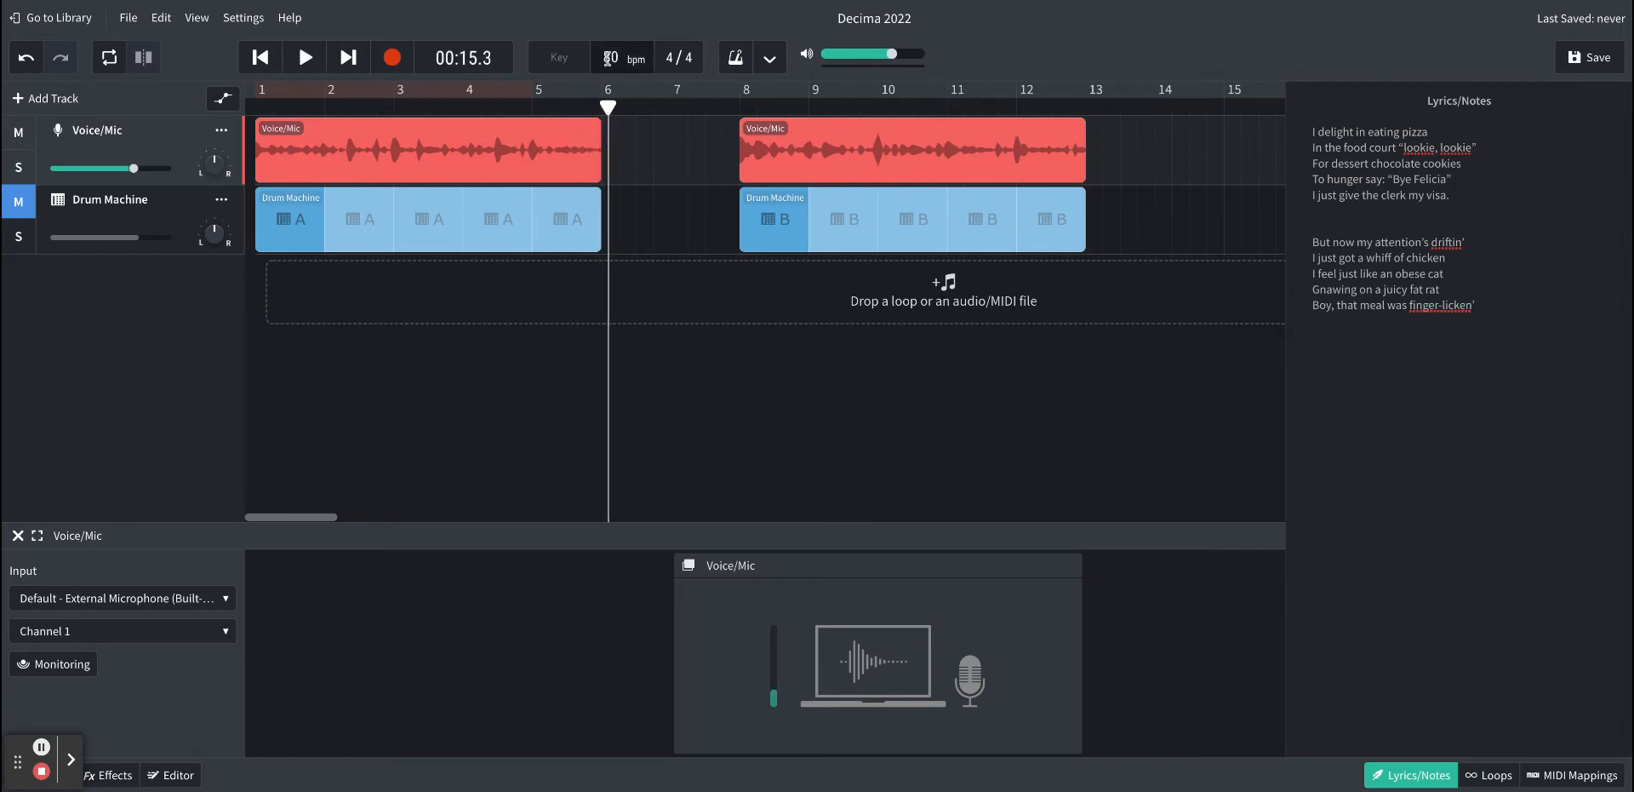
Step: Set the tempo to 120 bpm, adjusting the existing audio regions to it, and move the second vocal region back to bar 8
{"action": "left_click", "coordinate": [609, 57]}
{"action": "type", "text": "120"}
{"action": "key", "text": "Return"}
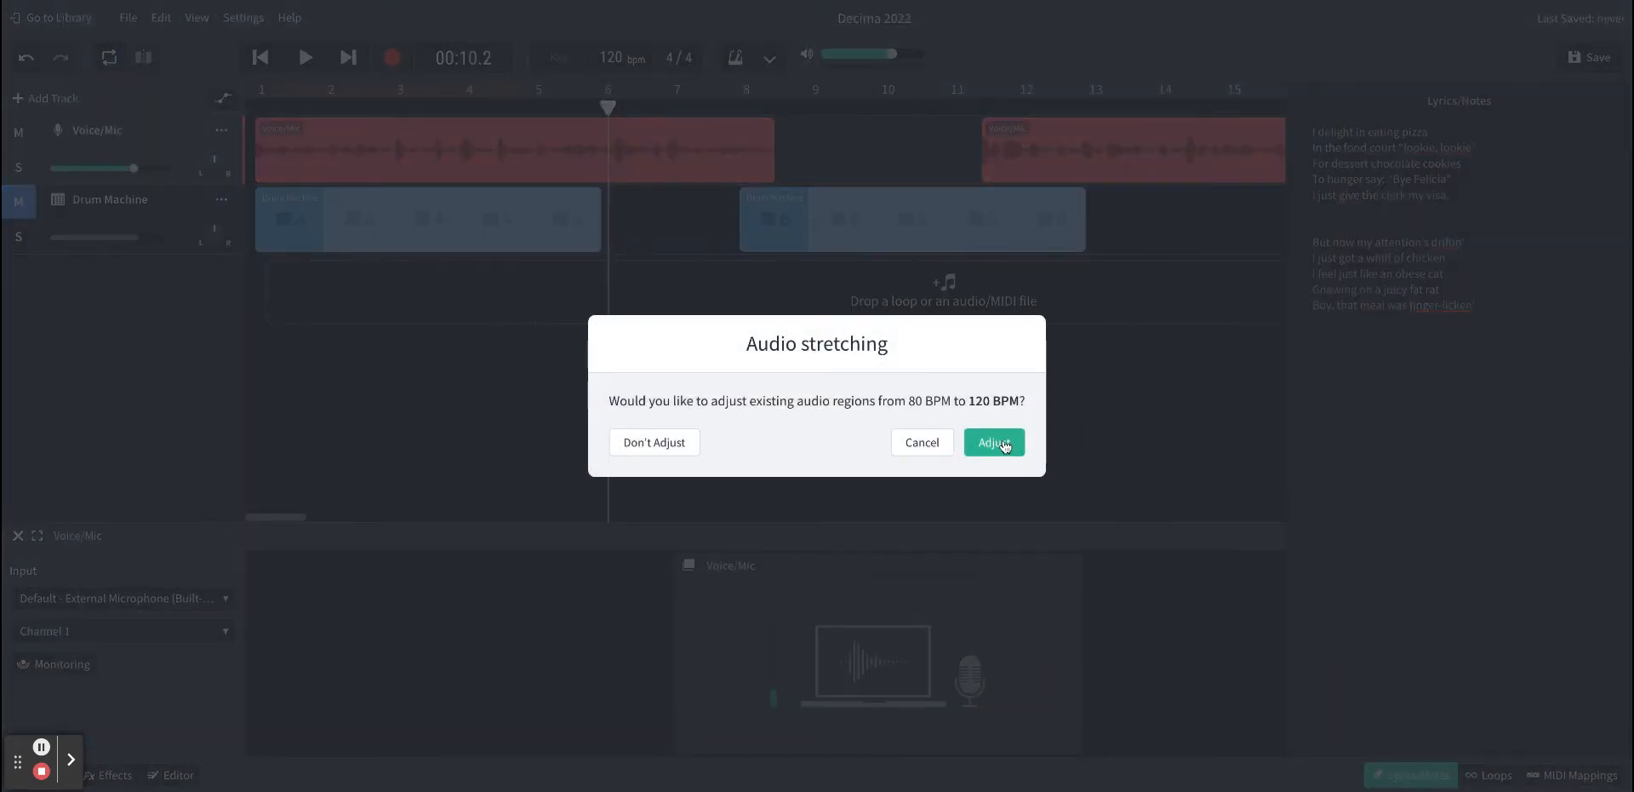
{"action": "left_click", "coordinate": [1005, 445]}
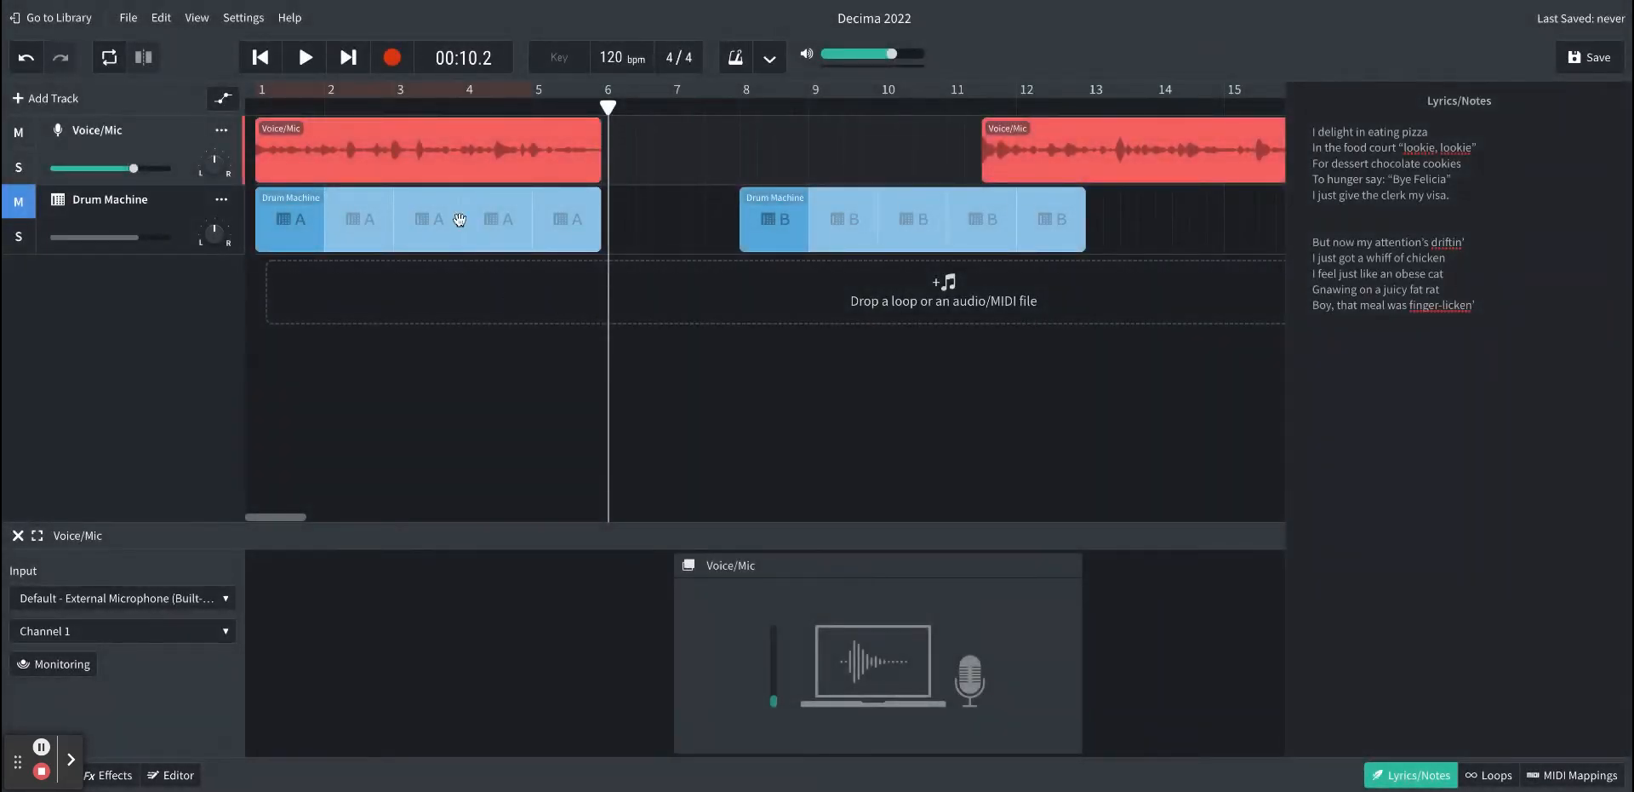
{"action": "left_click", "coordinate": [1073, 140]}
{"action": "left_click_drag", "start_coordinate": [1073, 140], "coordinate": [829, 143]}
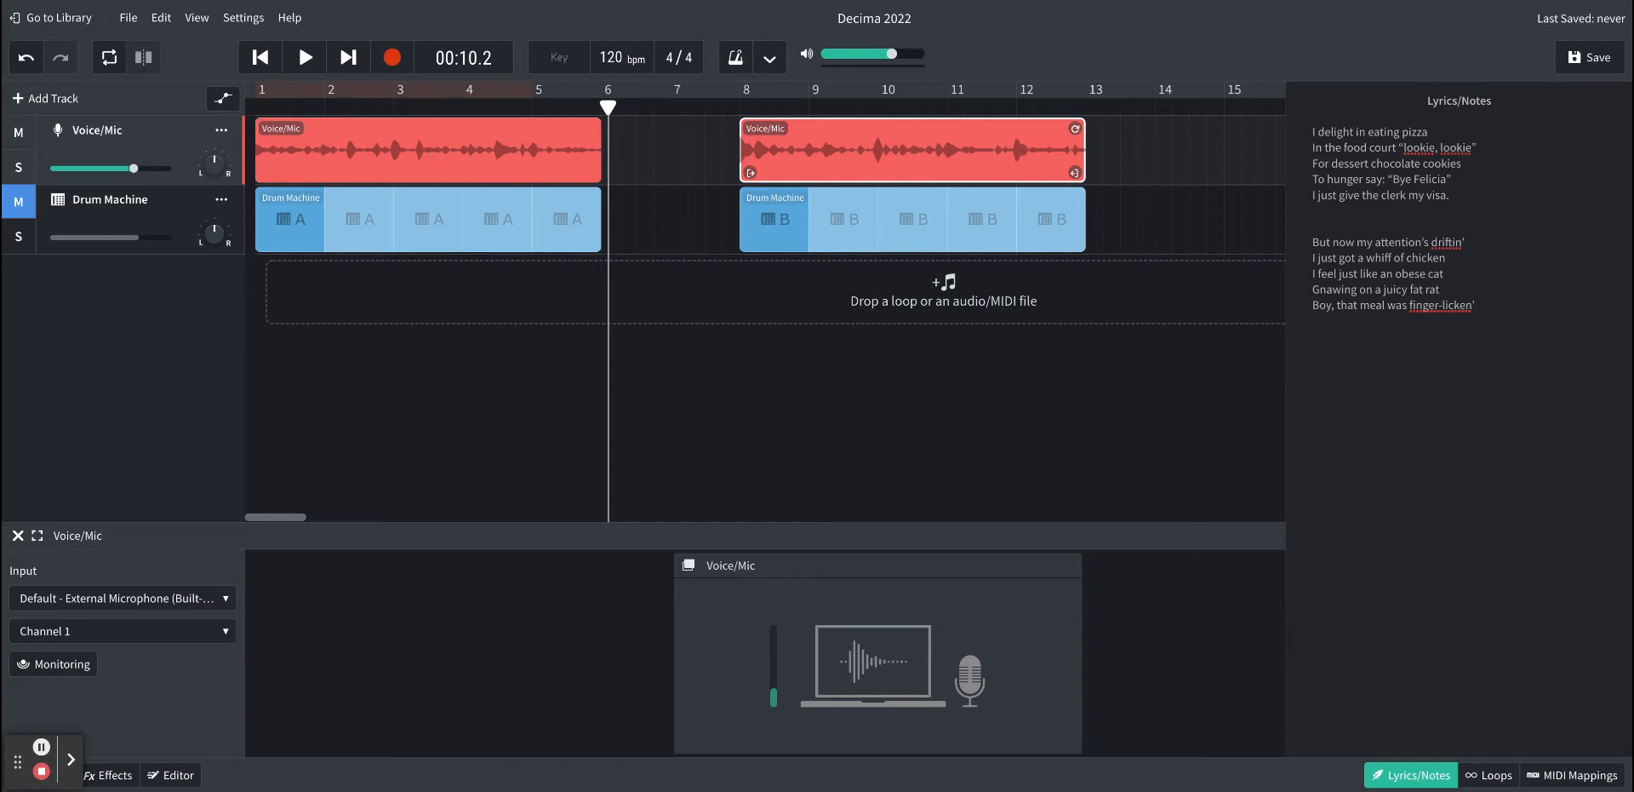
Step: Search the loop packs for "80" and open the 80's Supreme pack
{"action": "left_click", "coordinate": [1489, 775]}
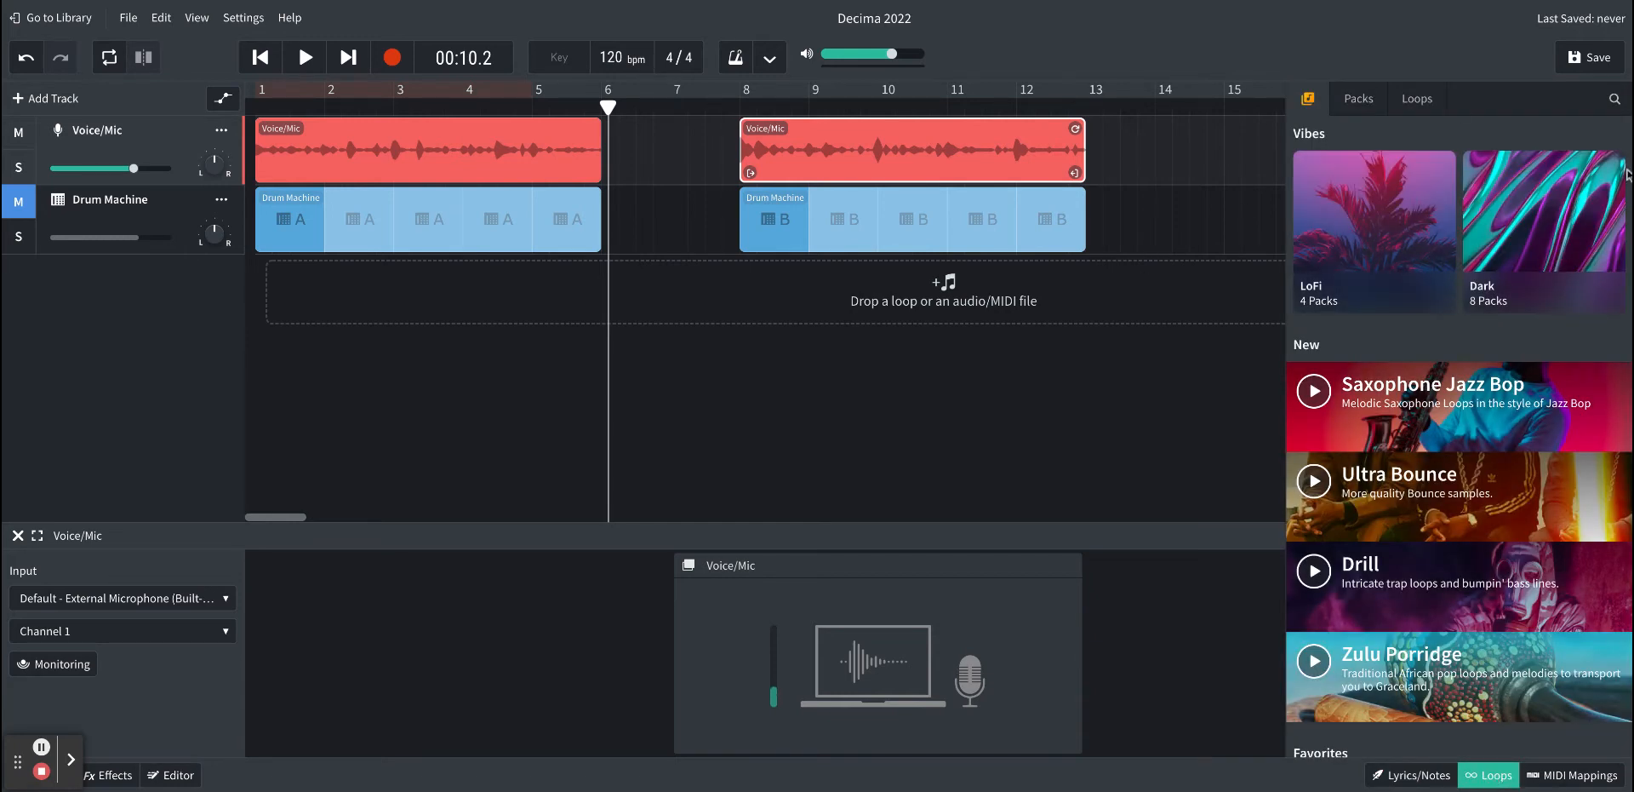
{"action": "left_click", "coordinate": [1361, 102]}
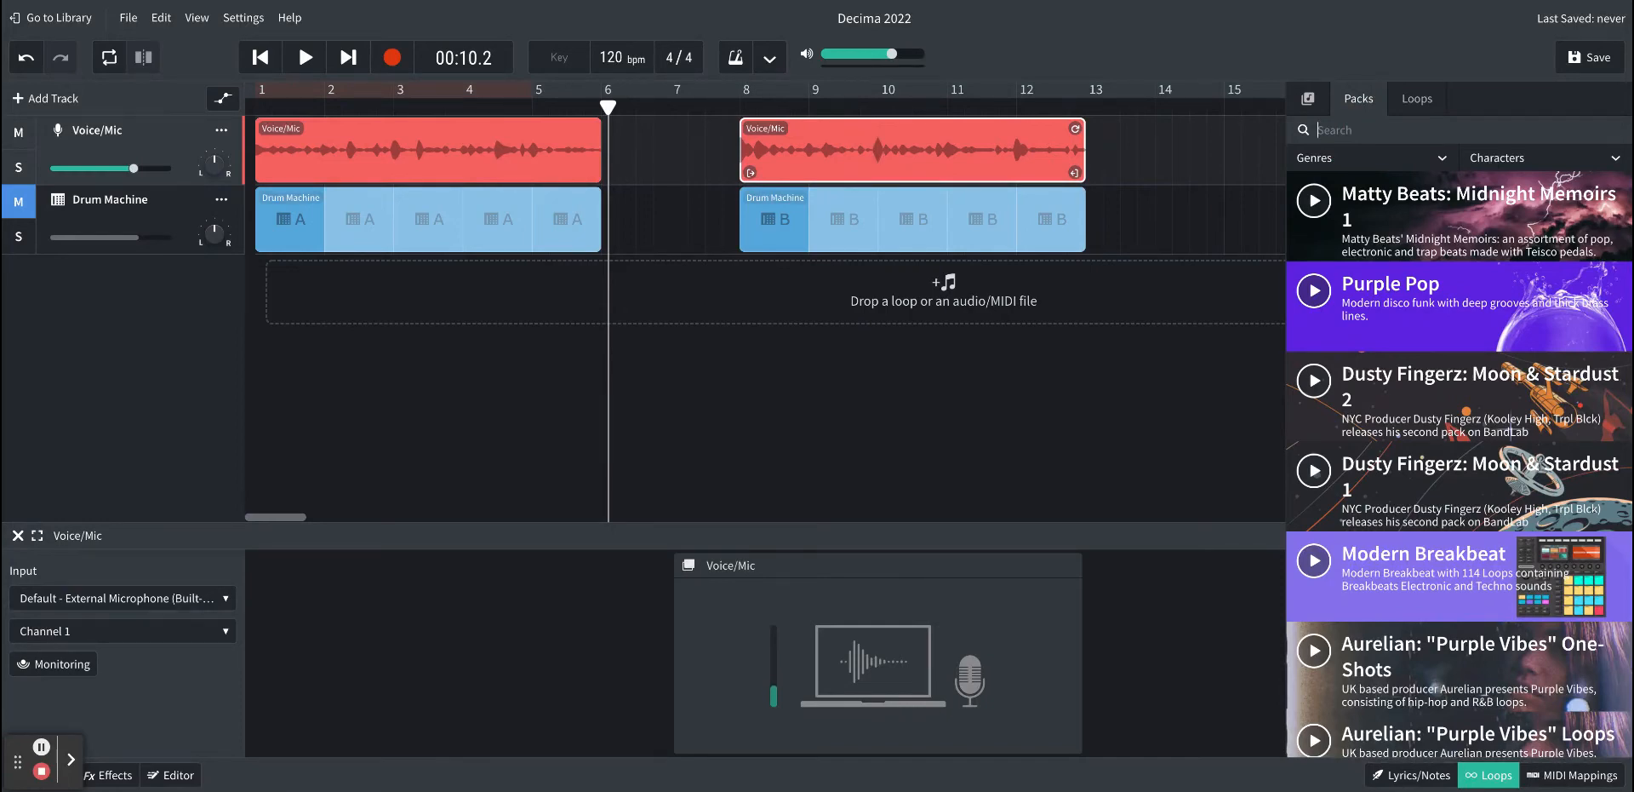
{"action": "type", "text": "80"}
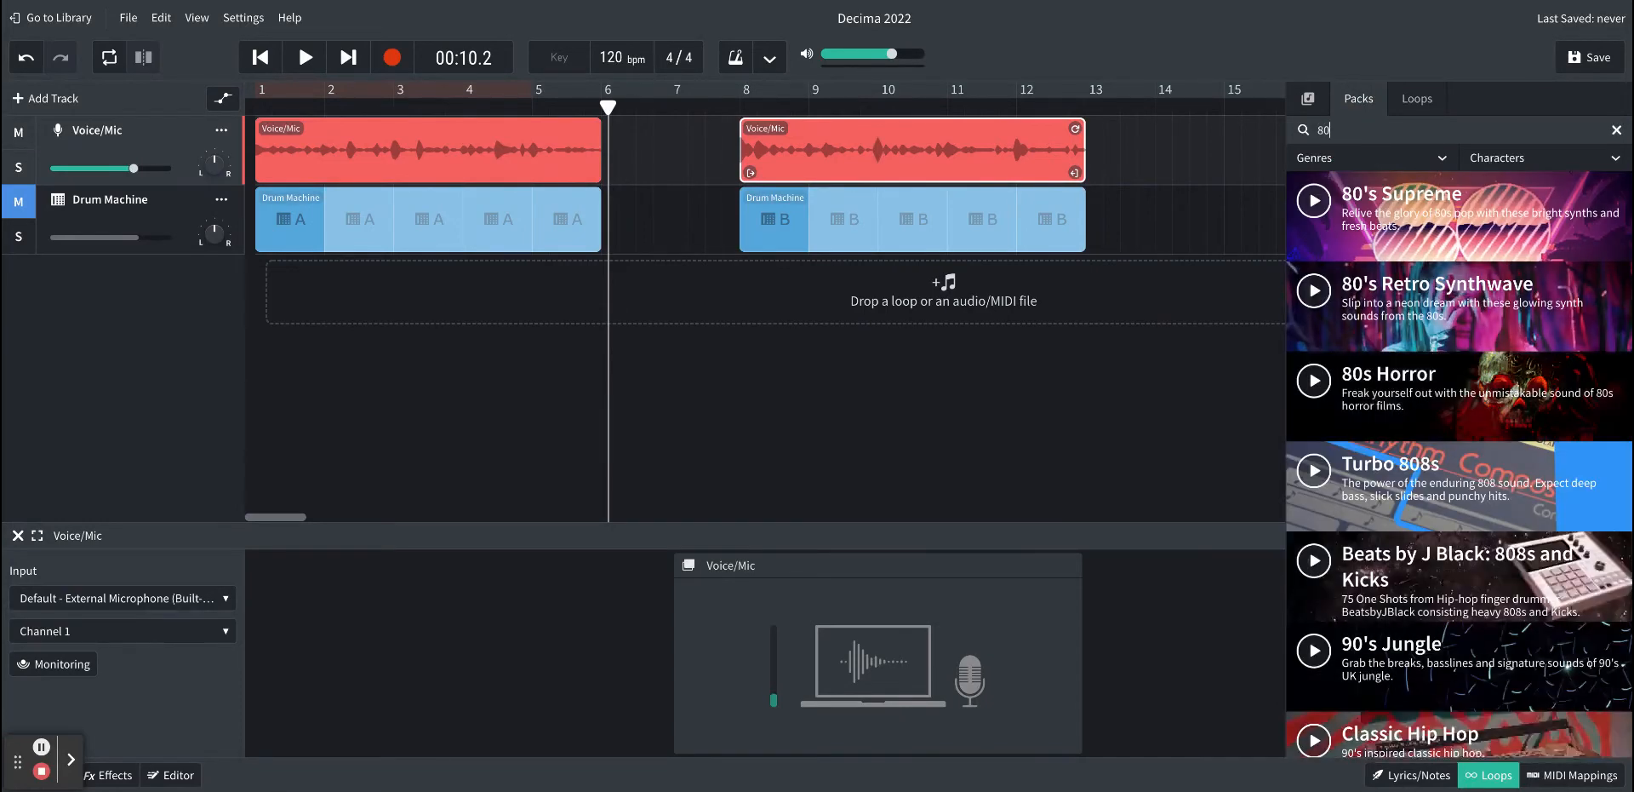
{"action": "scroll", "coordinate": [1489, 448], "scroll_direction": "down", "scroll_amount": 3}
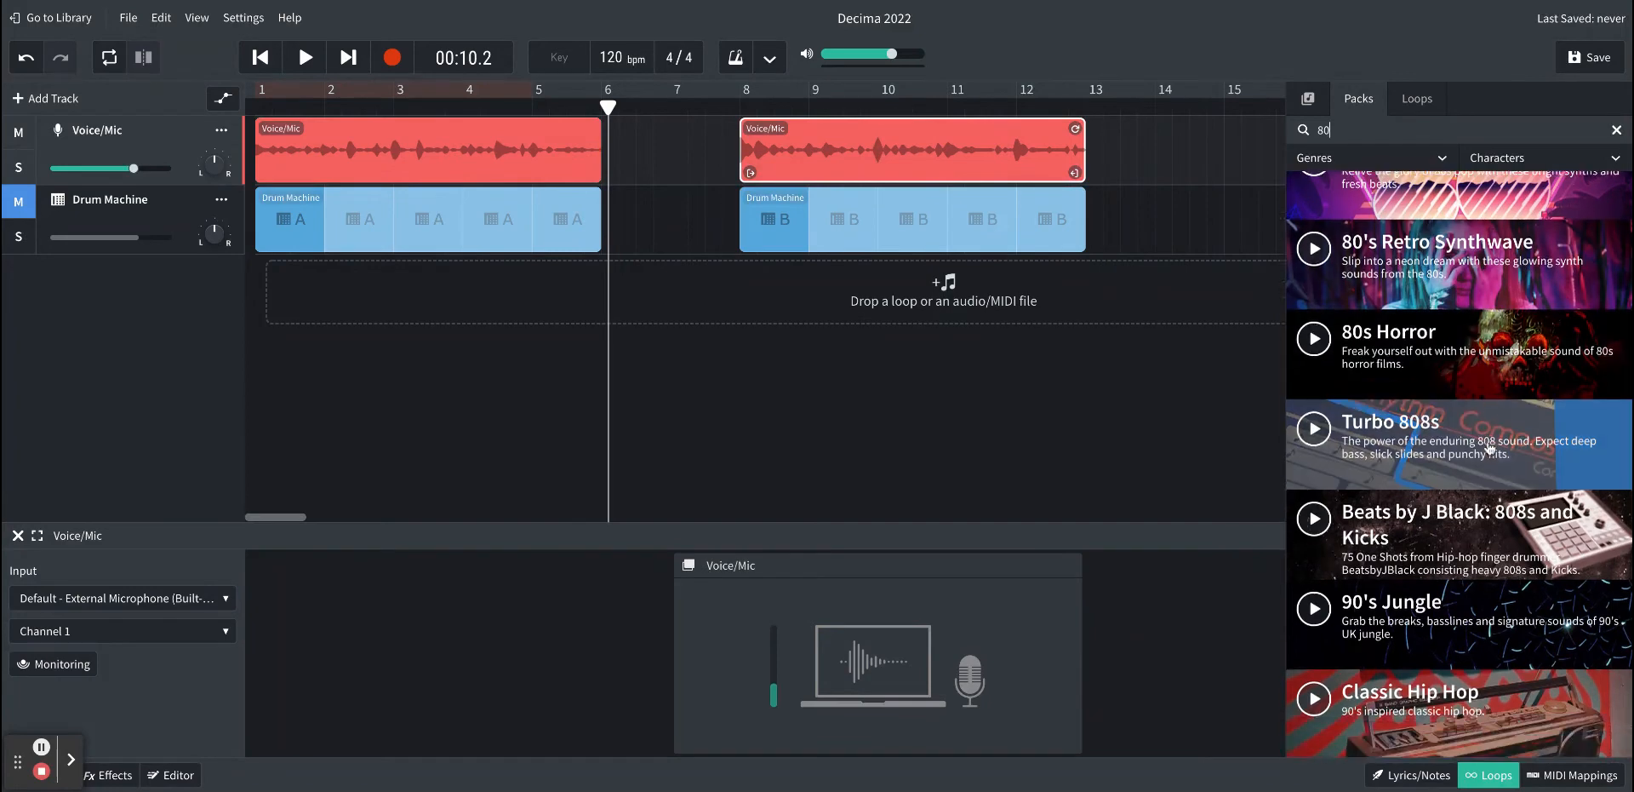
{"action": "scroll", "coordinate": [1499, 457], "scroll_direction": "up", "scroll_amount": 3}
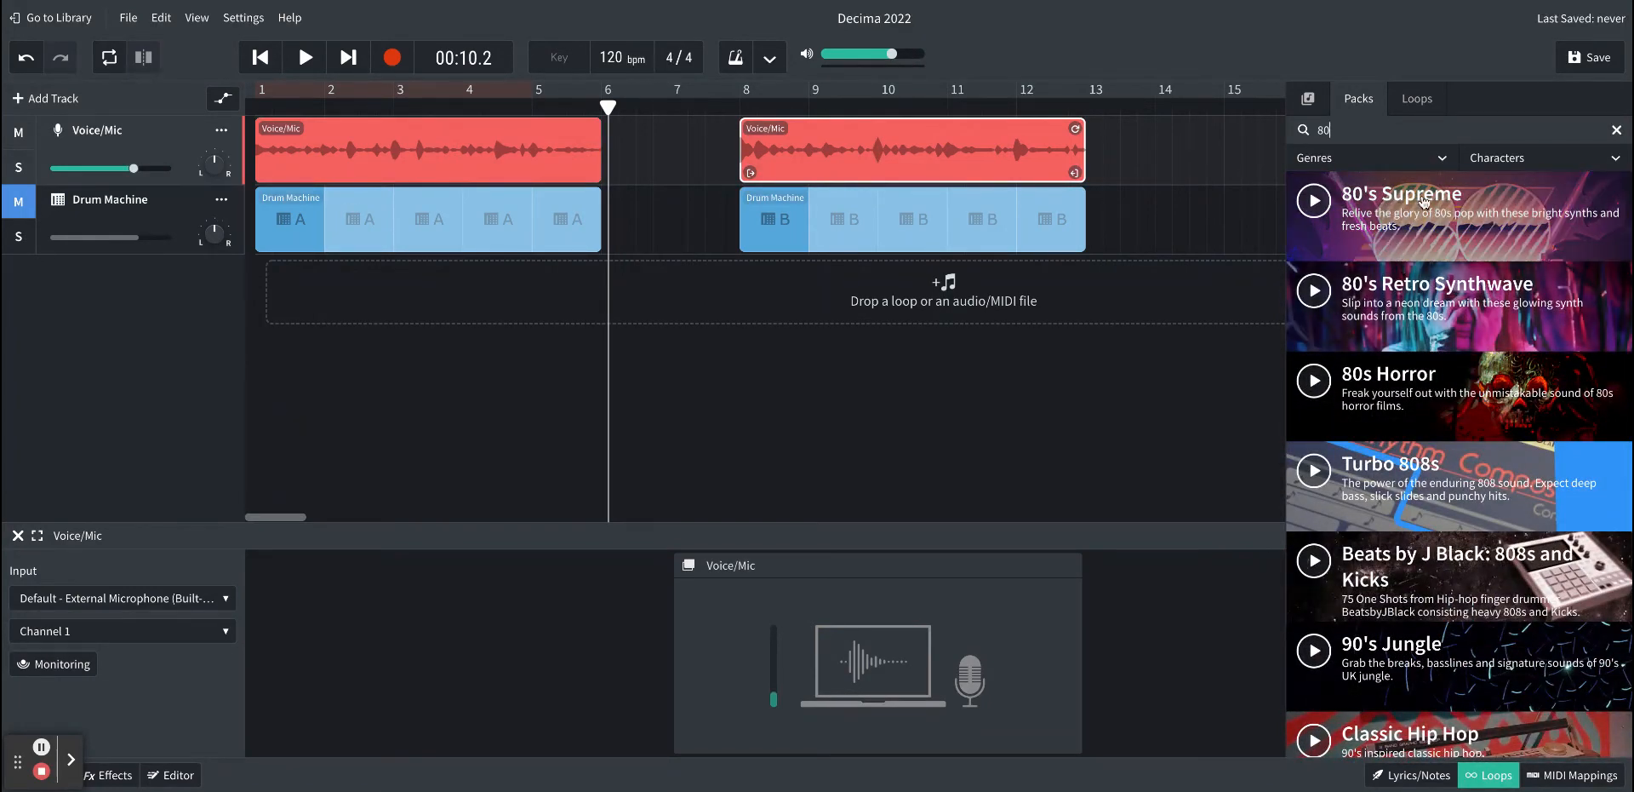
{"action": "left_click", "coordinate": [1419, 204]}
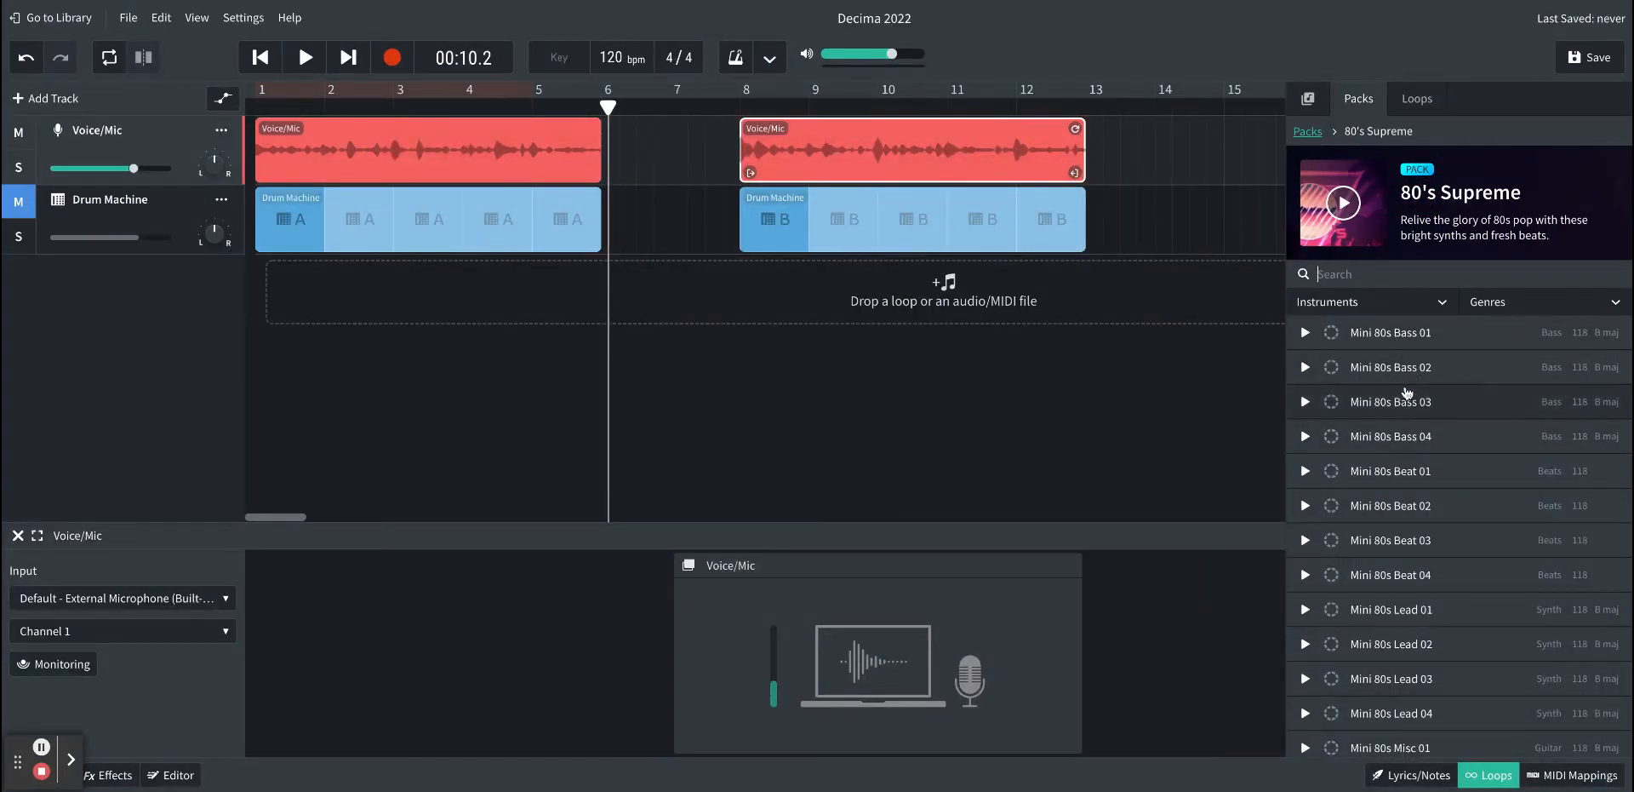
Step: Preview the Mini 80s Bass 01 loop and place it on a new track at bar 1
{"action": "left_click", "coordinate": [1309, 337]}
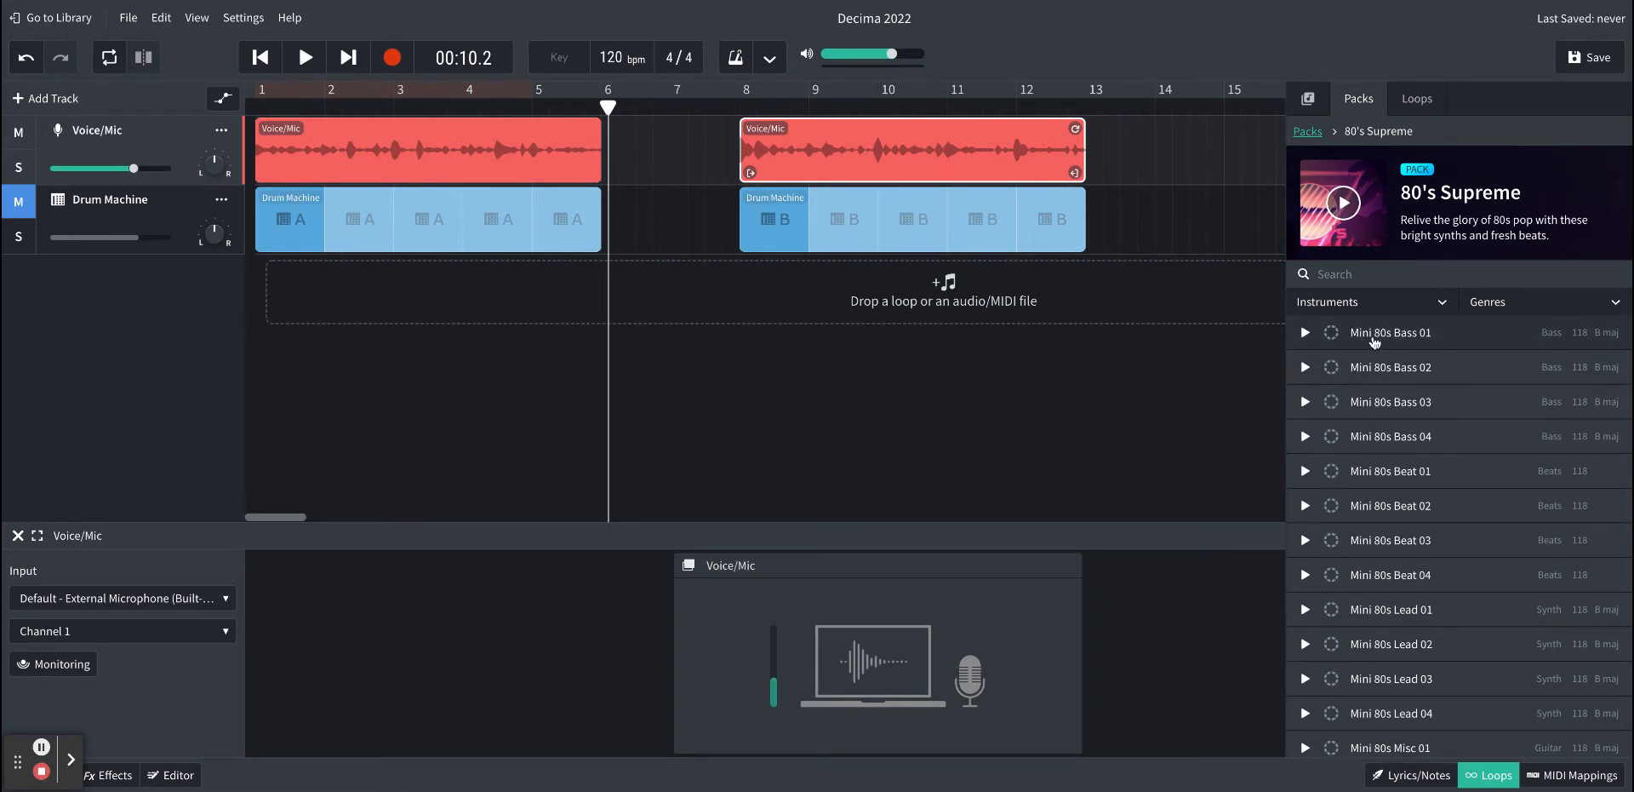
{"action": "left_click_drag", "start_coordinate": [1386, 337], "coordinate": [288, 304]}
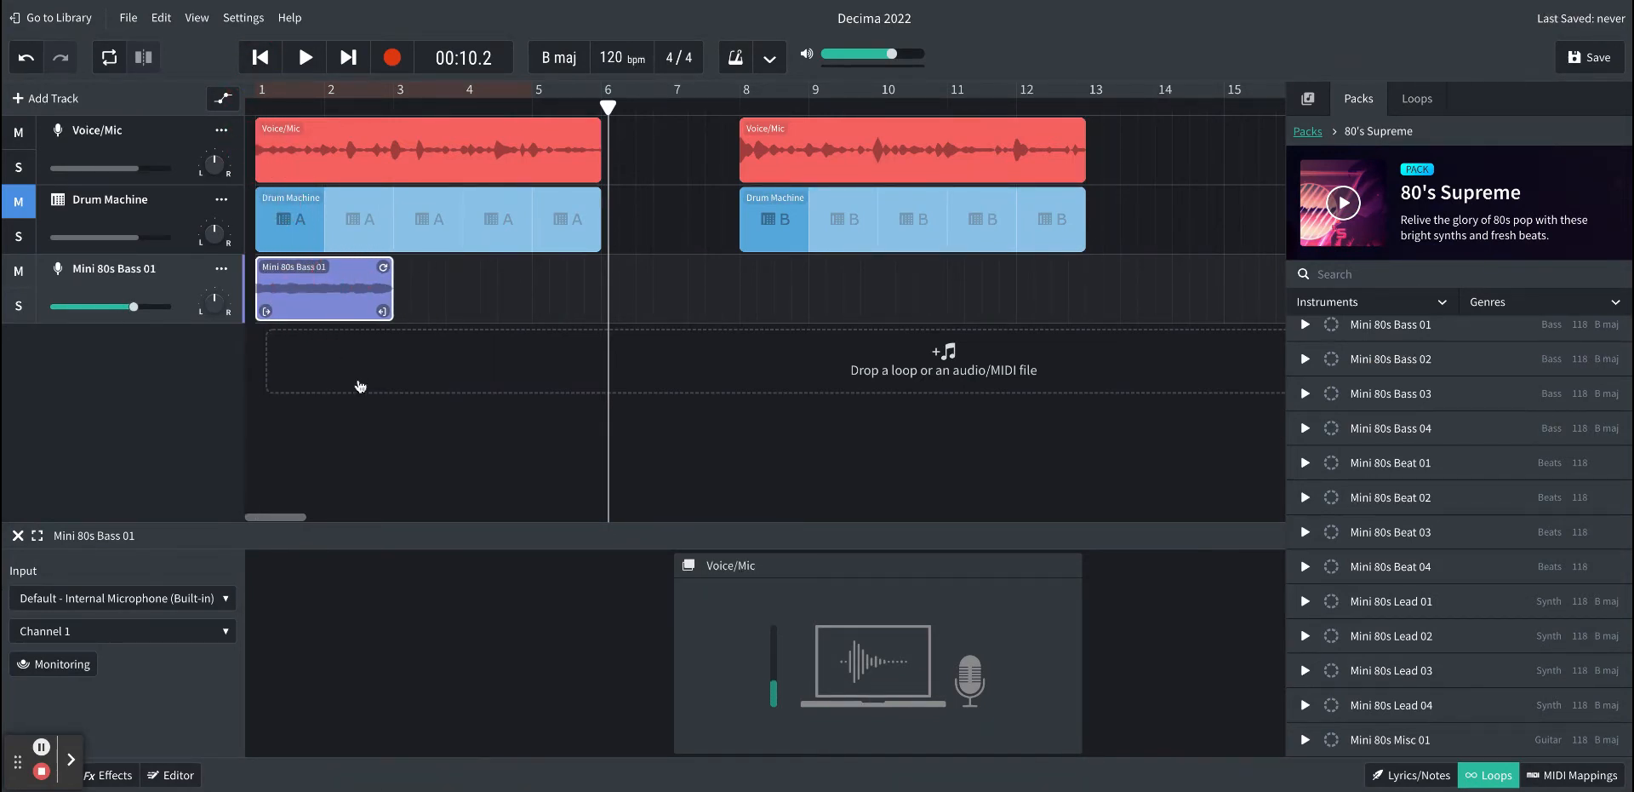
Step: Mute the Voice/Mic track and play the bass loop on its own from the start
{"action": "left_click", "coordinate": [18, 134]}
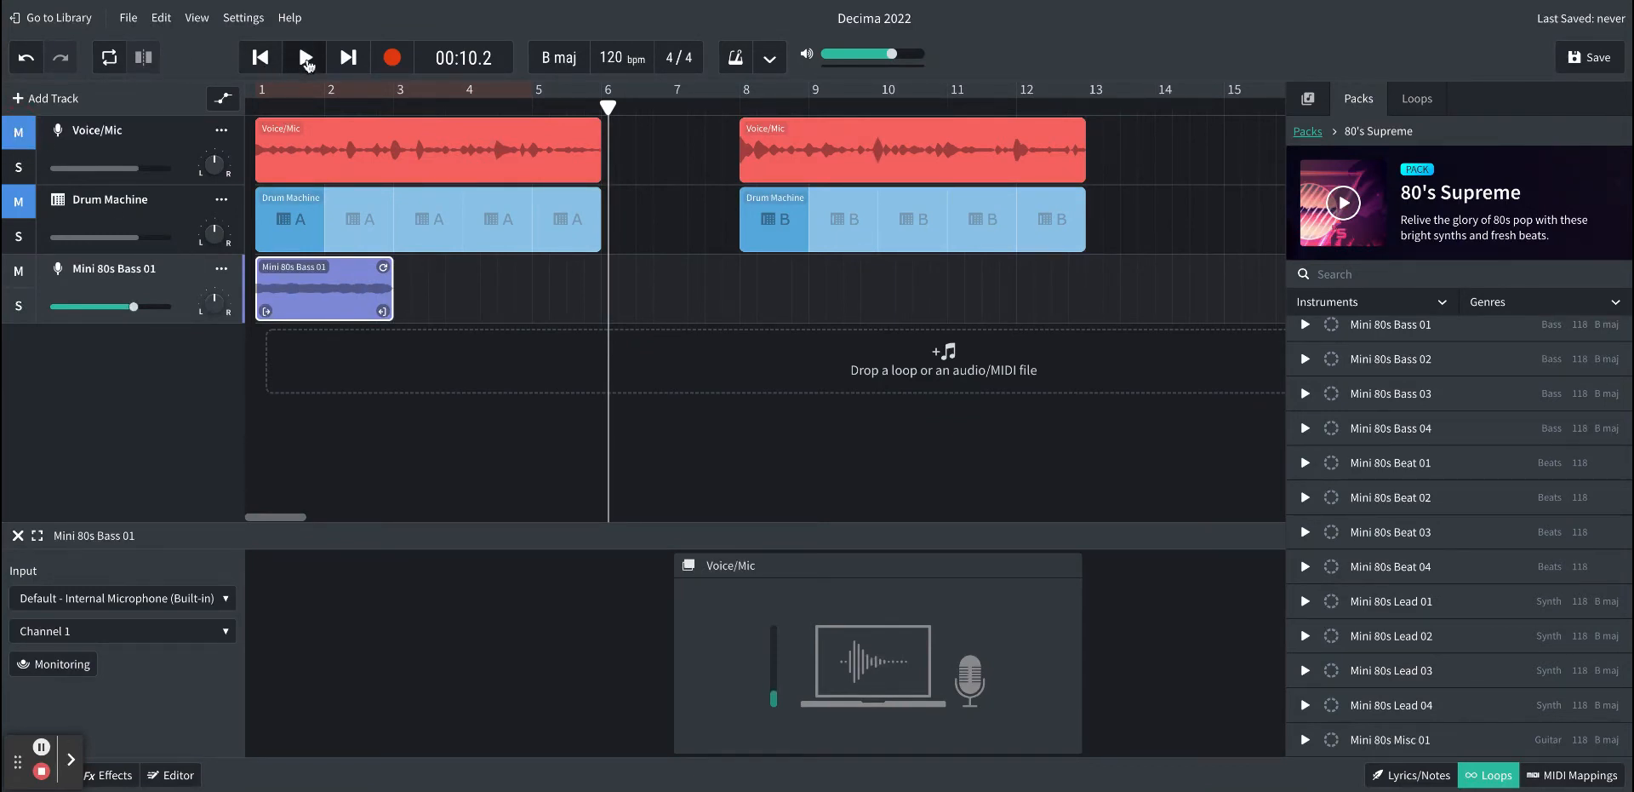
{"action": "left_click", "coordinate": [260, 60]}
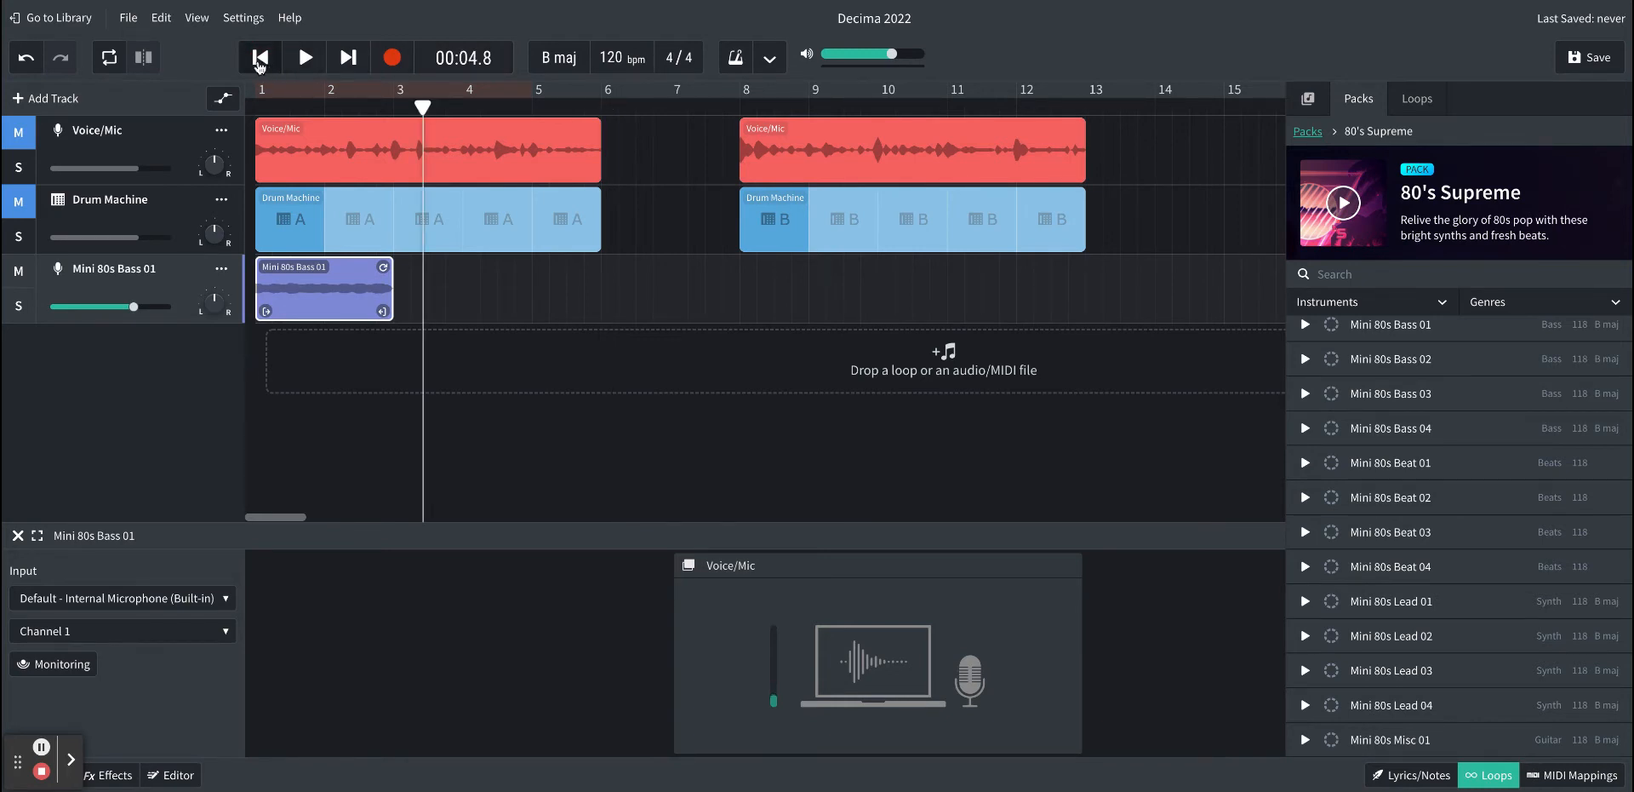
{"action": "left_click", "coordinate": [259, 59]}
{"action": "left_click", "coordinate": [303, 58]}
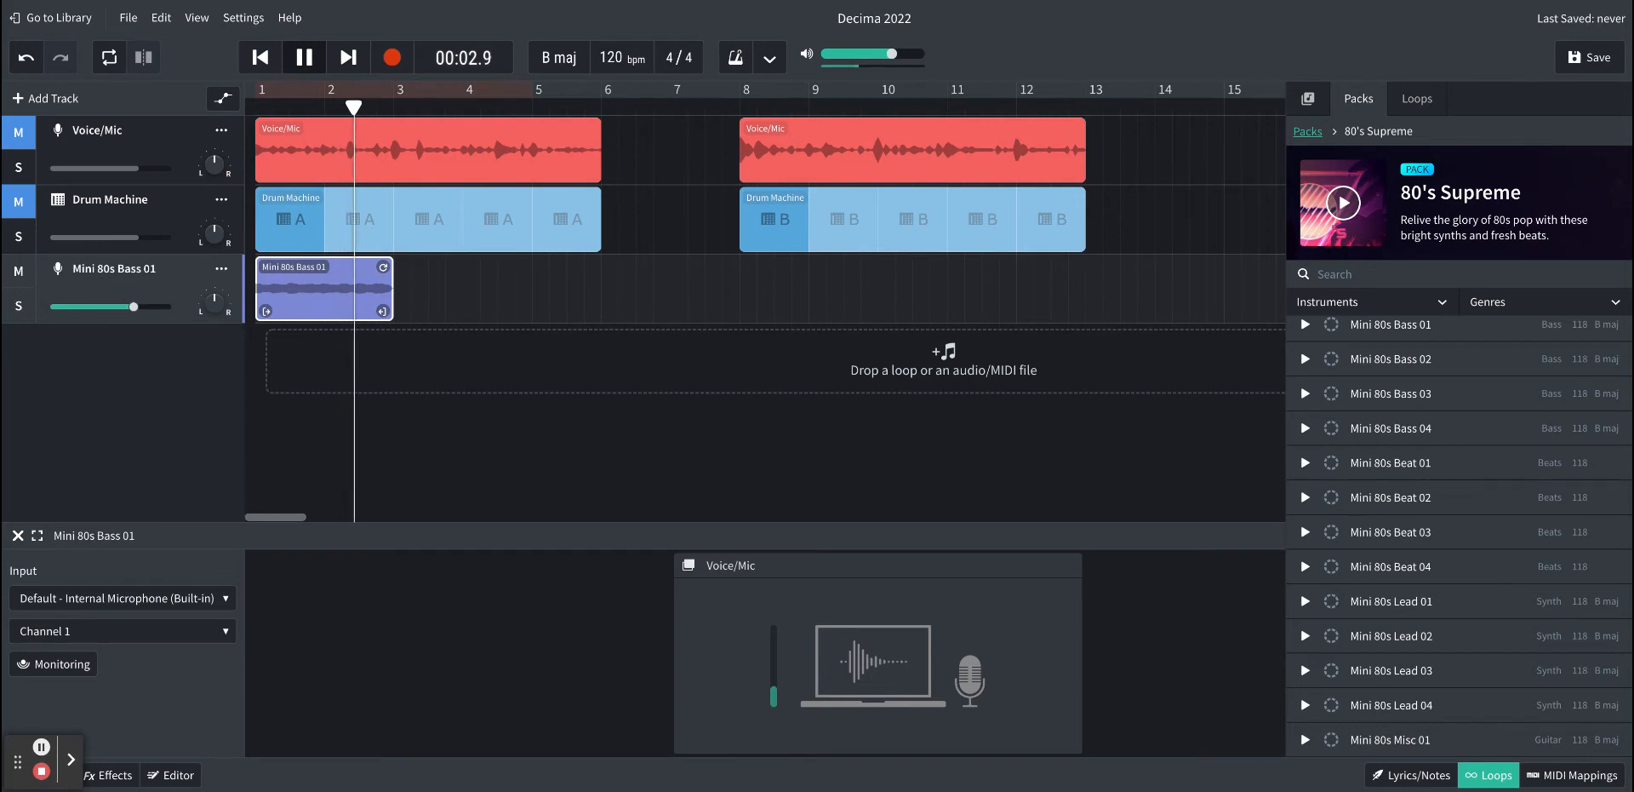
{"action": "key", "text": "space"}
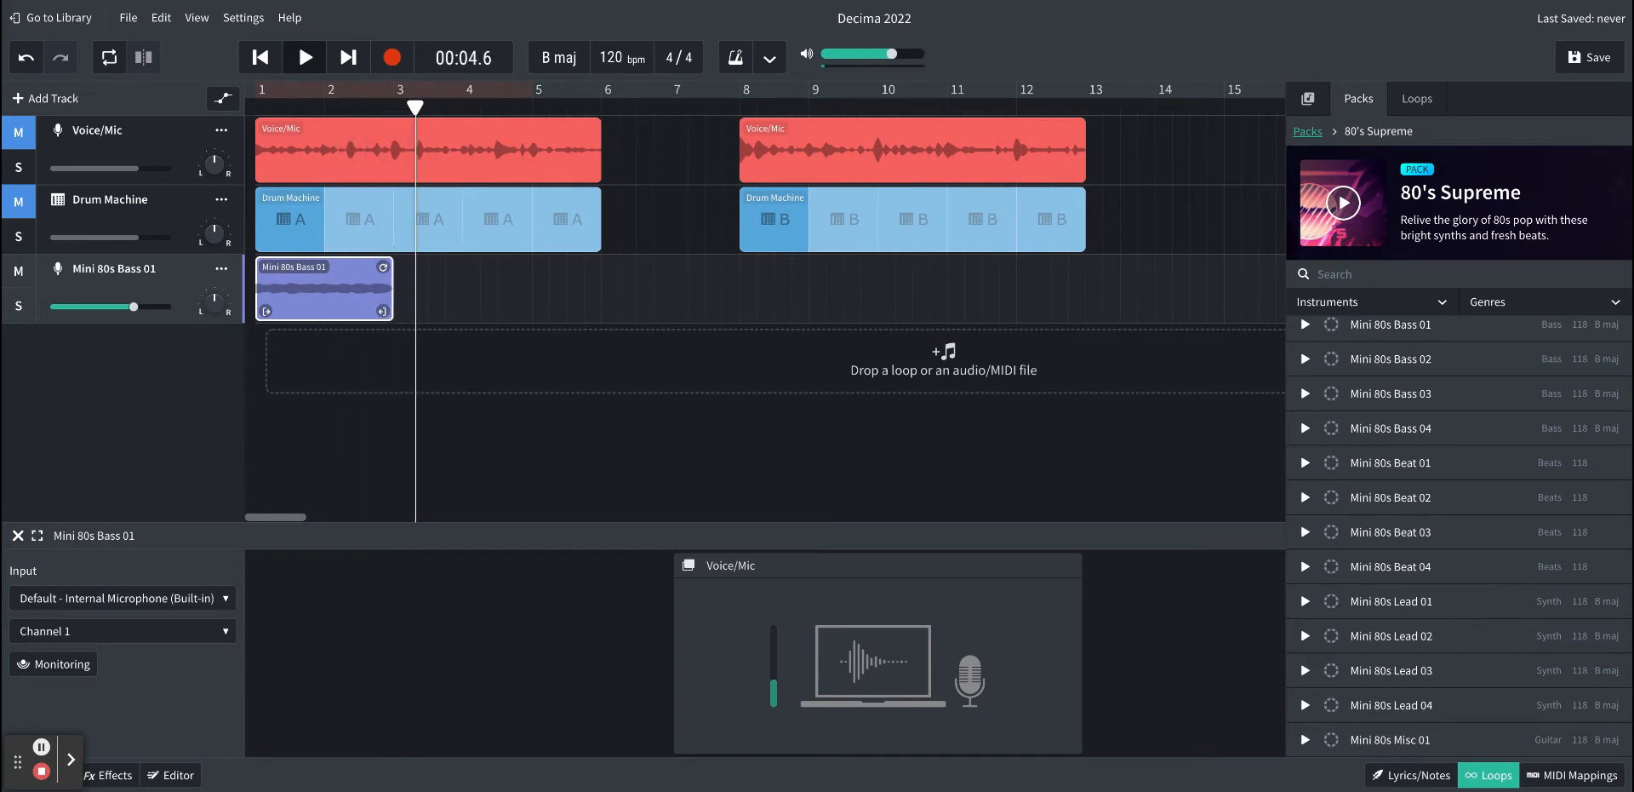
Step: Extend the Mini 80s Bass 01 region by looping it to bar 9, and place the playhead at bar 3
{"action": "left_click_drag", "start_coordinate": [416, 106], "coordinate": [307, 106]}
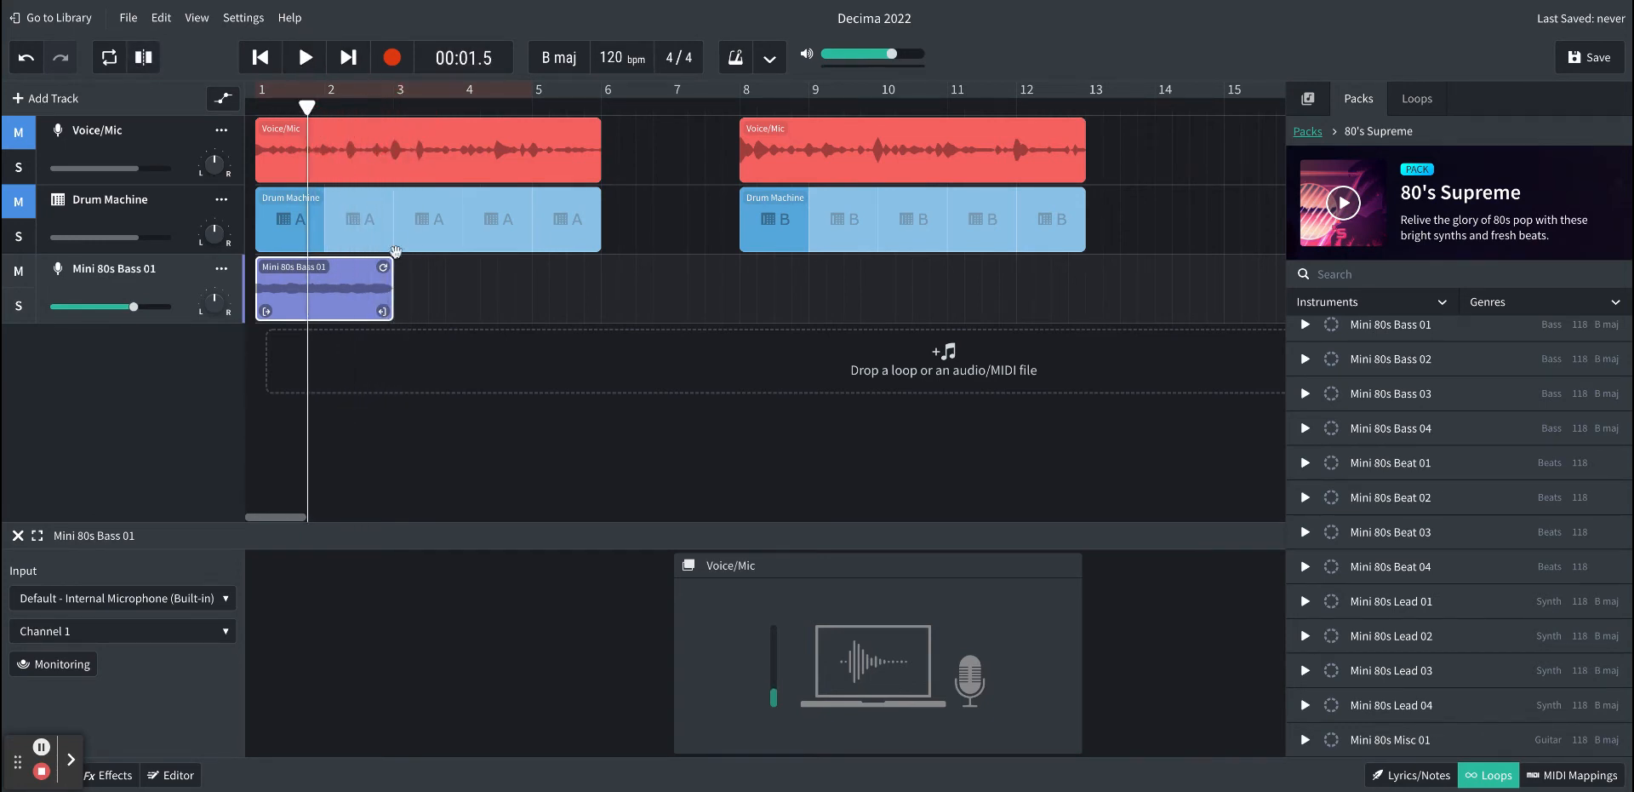
{"action": "left_click_drag", "start_coordinate": [386, 266], "coordinate": [800, 269]}
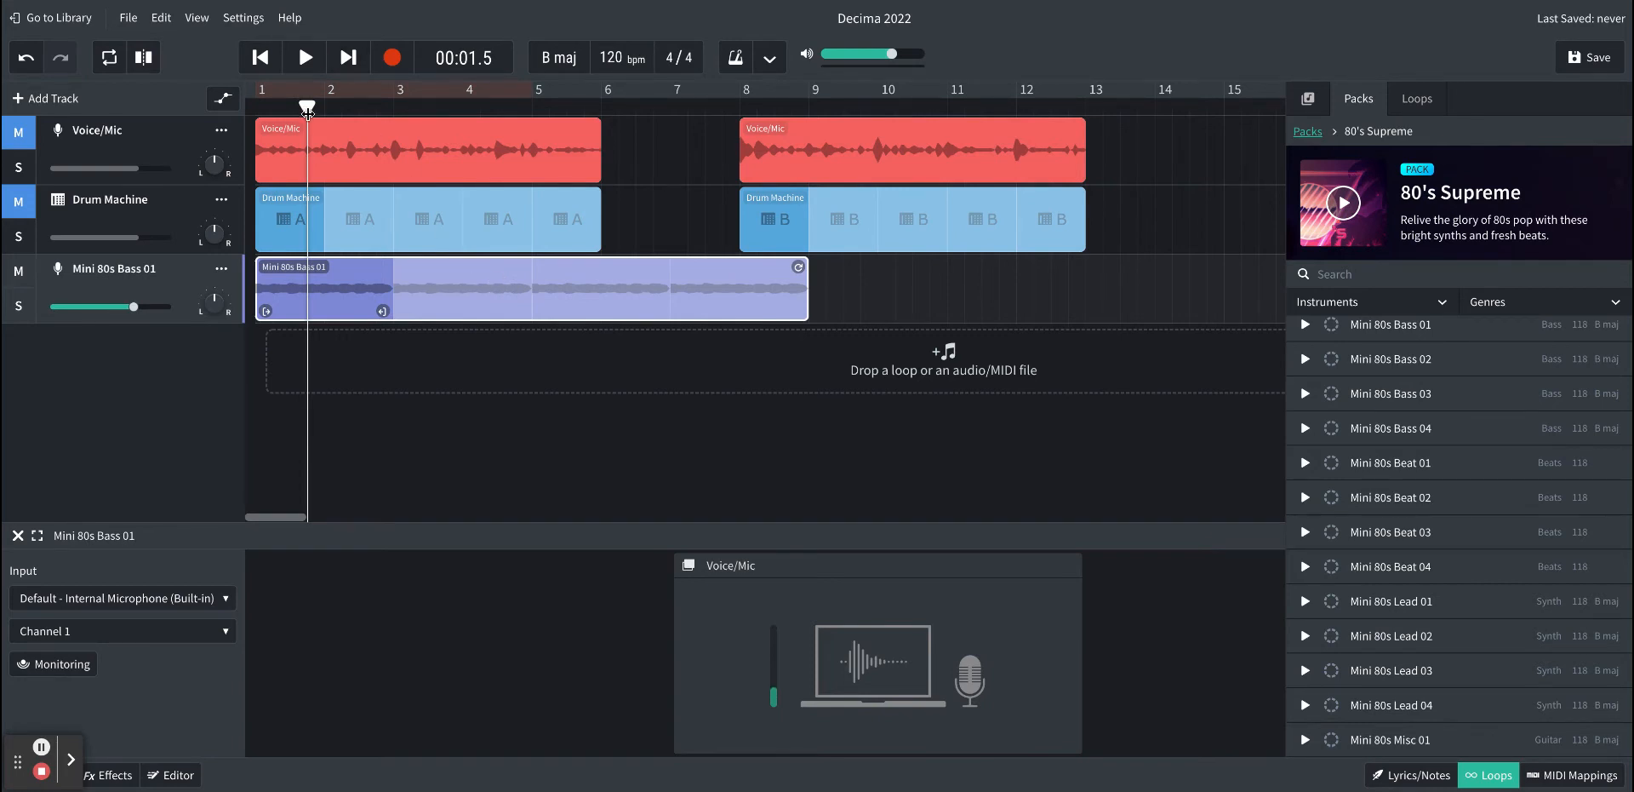
{"action": "left_click_drag", "start_coordinate": [314, 111], "coordinate": [391, 116]}
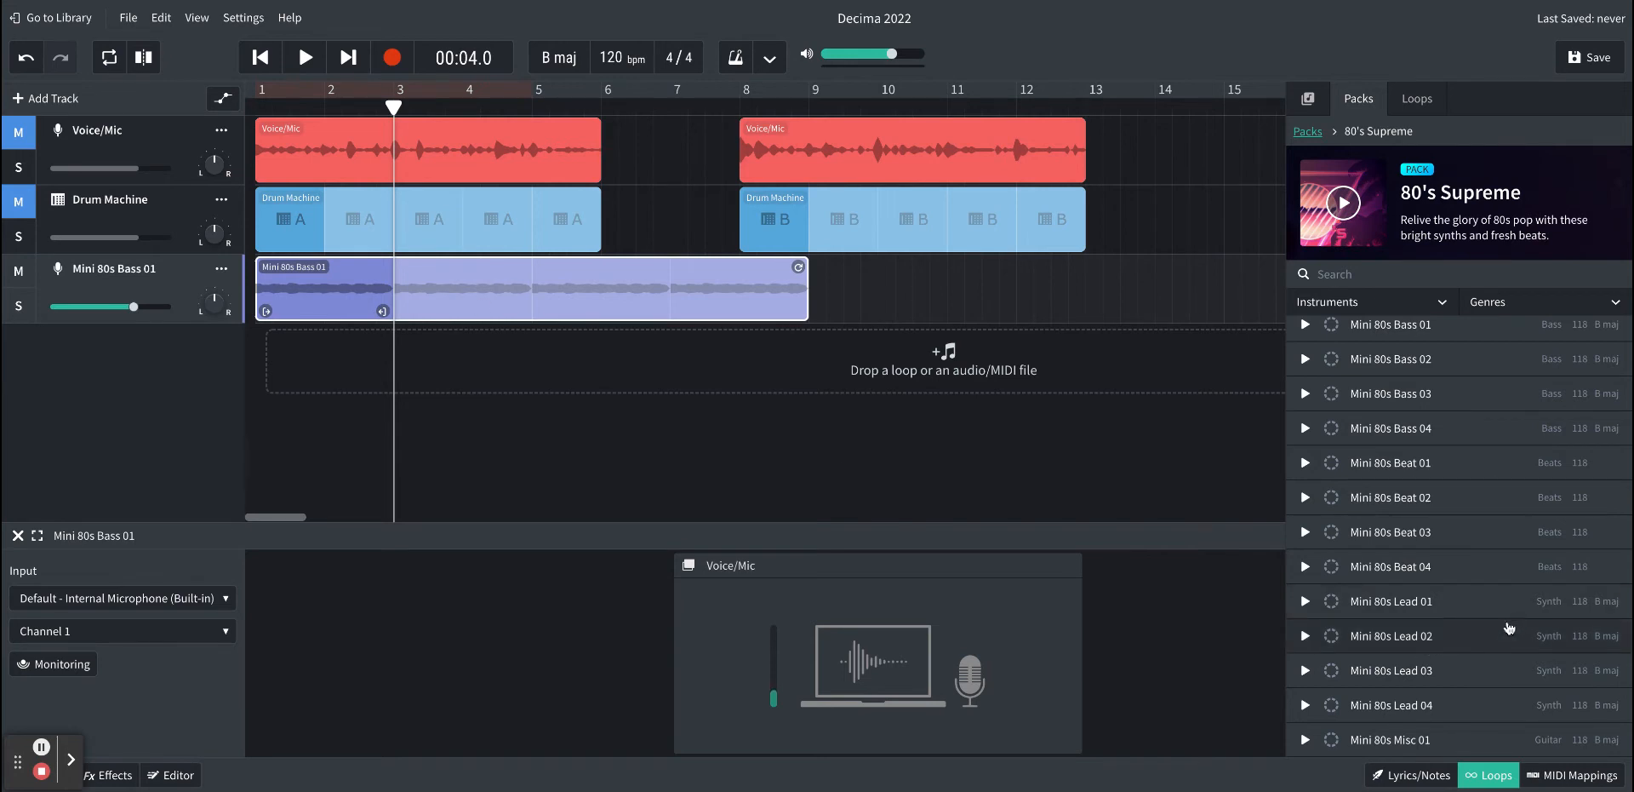
Step: Preview the Mini 80s Synth 04 loop and place it on a new track at bar 3
{"action": "scroll", "coordinate": [1447, 622], "scroll_direction": "down", "scroll_amount": 3}
{"action": "scroll", "coordinate": [1507, 630], "scroll_direction": "down", "scroll_amount": 4}
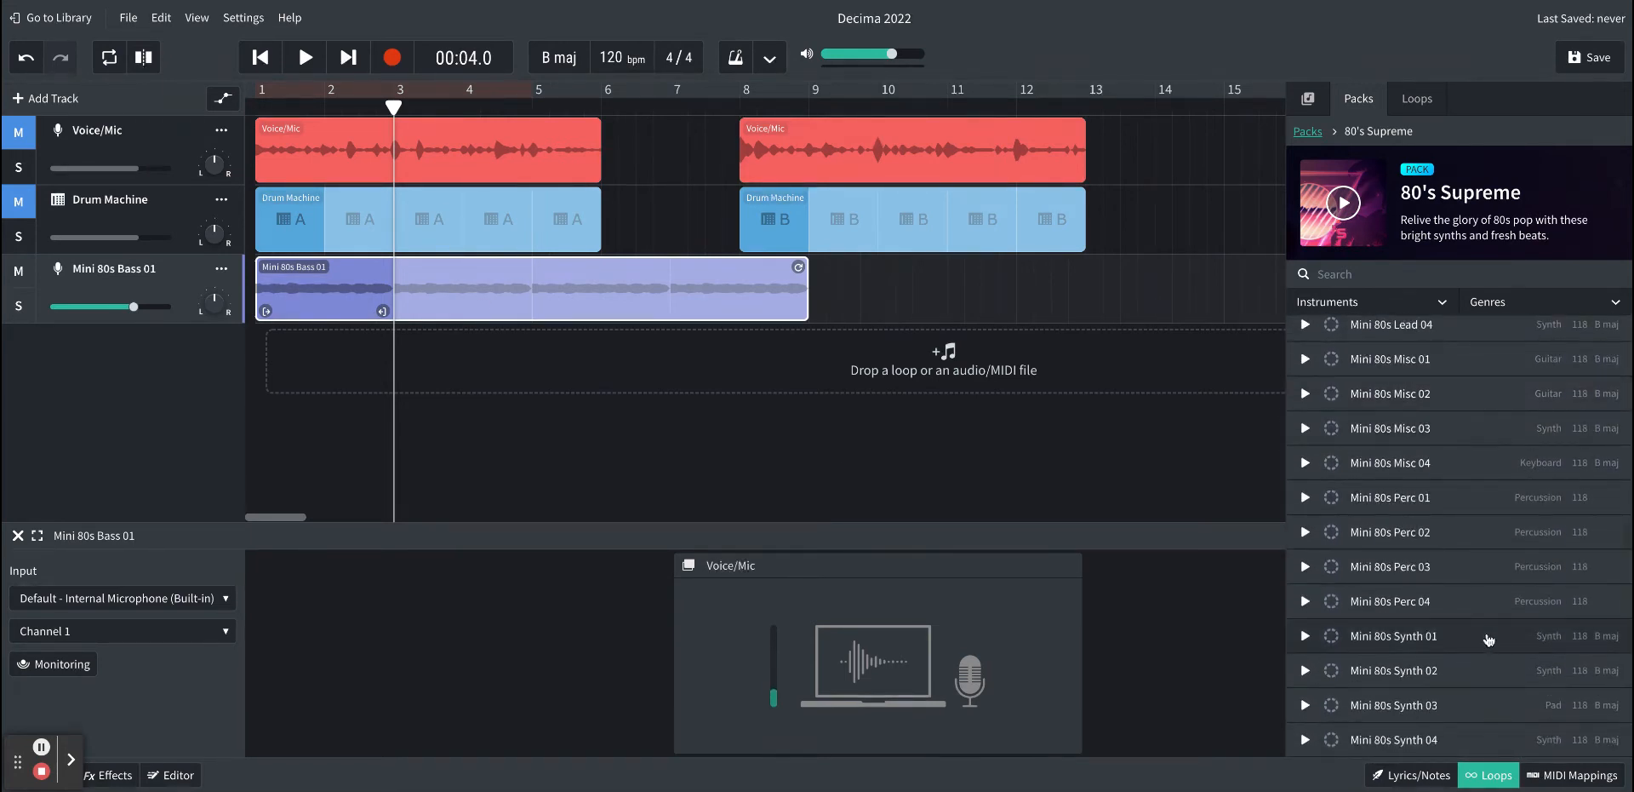
{"action": "scroll", "coordinate": [1491, 635], "scroll_direction": "up", "scroll_amount": 3}
{"action": "scroll", "coordinate": [1485, 638], "scroll_direction": "down", "scroll_amount": 3}
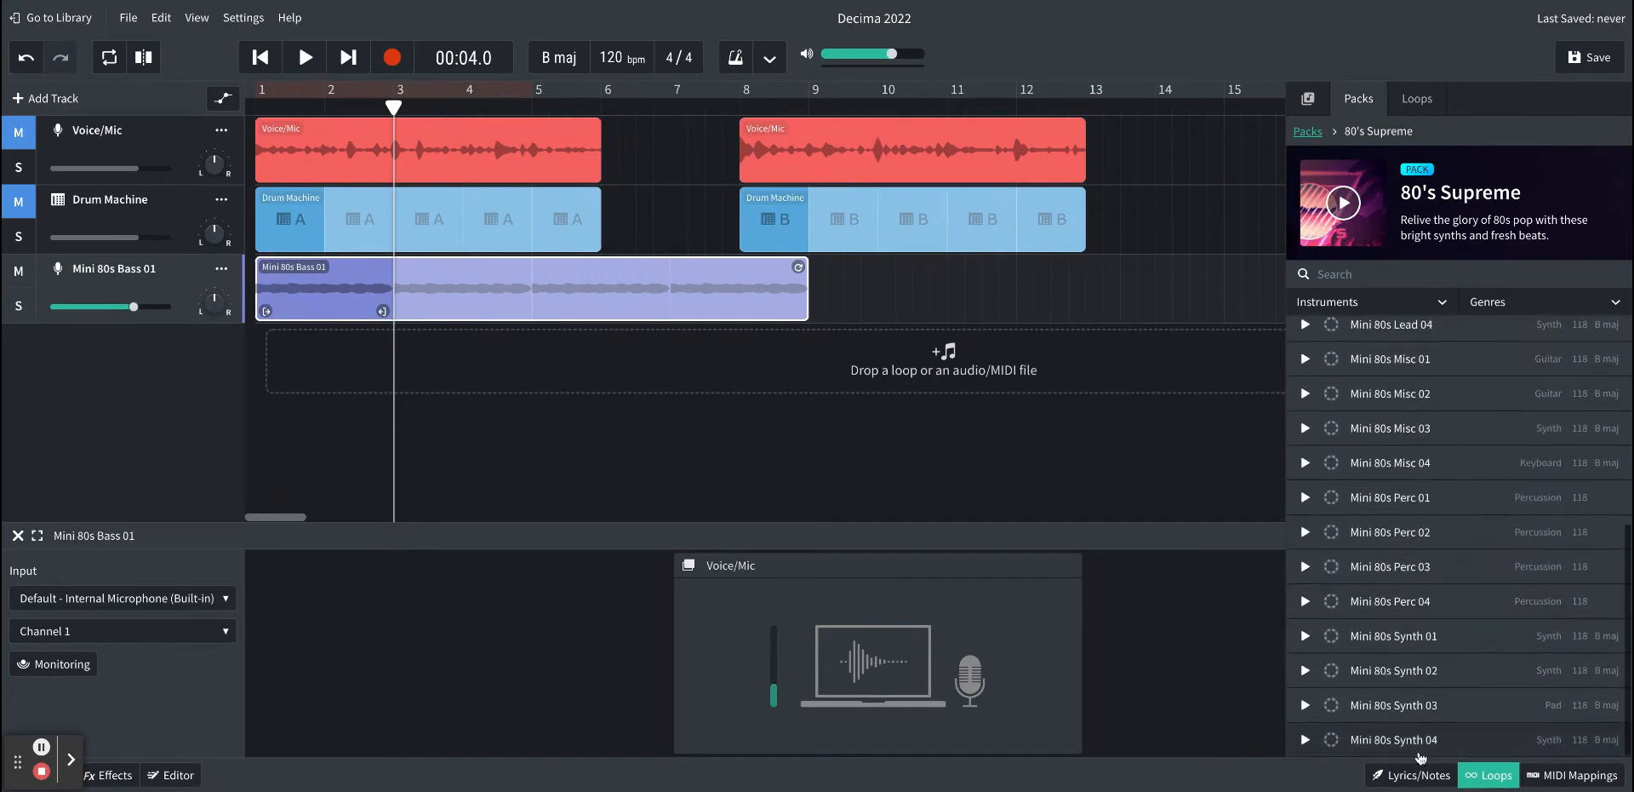
{"action": "left_click", "coordinate": [1305, 740]}
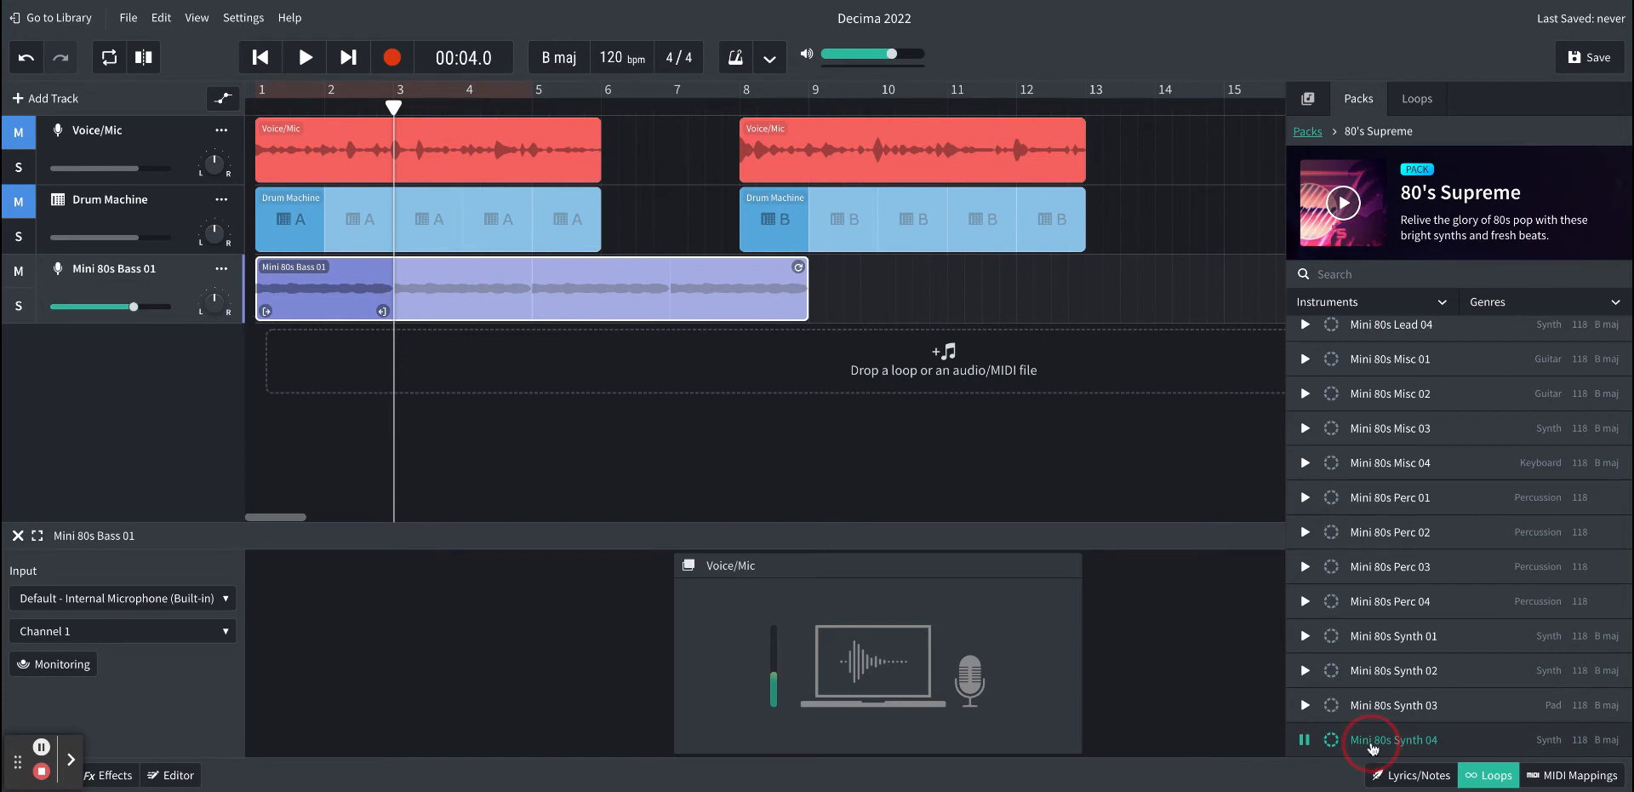
{"action": "left_click_drag", "start_coordinate": [1372, 744], "coordinate": [498, 344]}
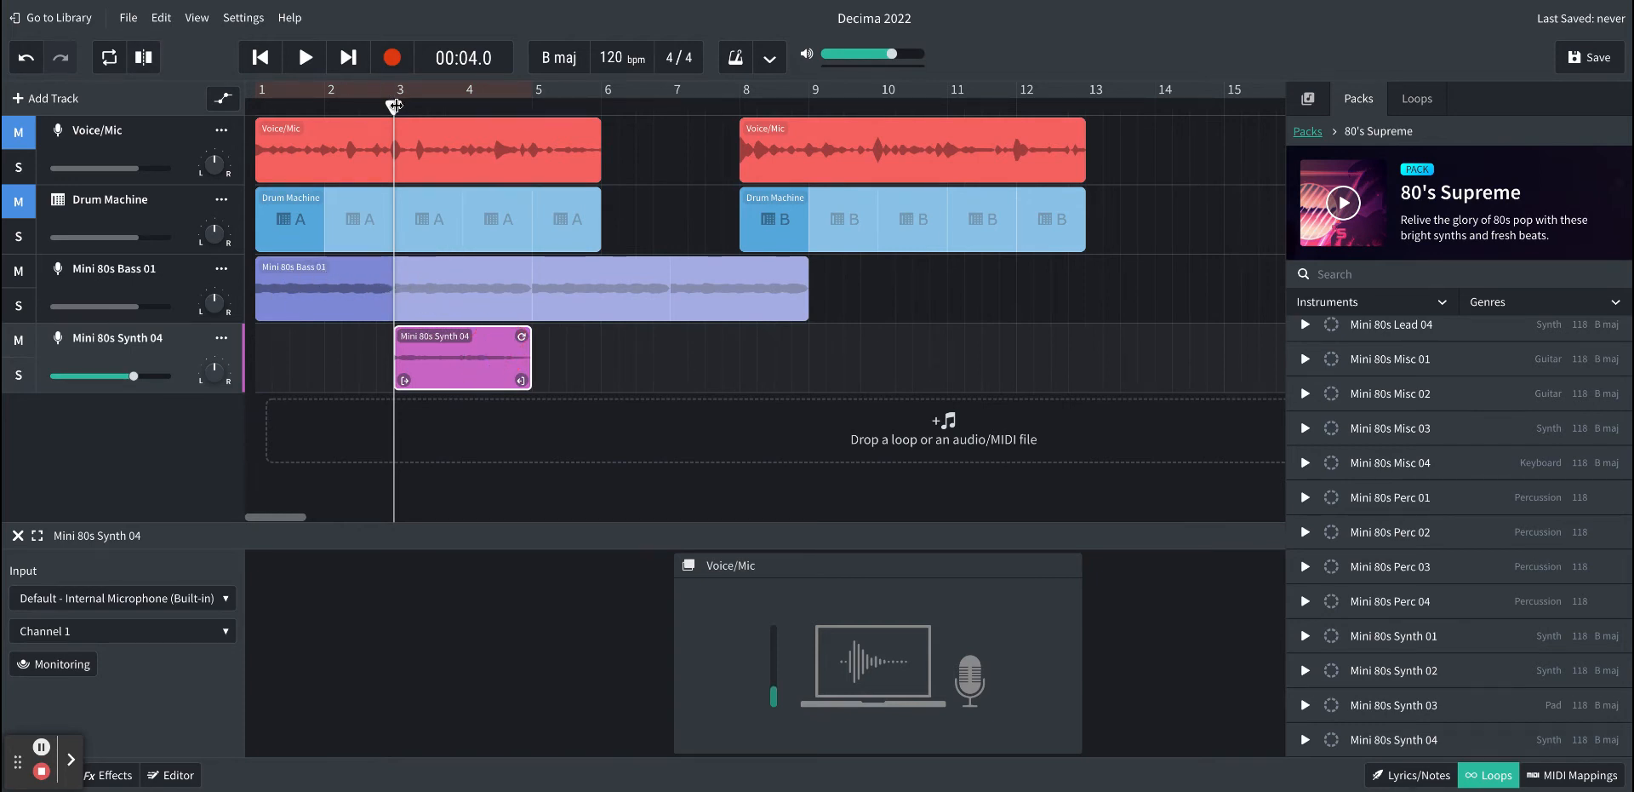
Step: Play the bass and synth loops together from the start, and stop around the end of the synth region
{"action": "left_click_drag", "start_coordinate": [392, 106], "coordinate": [202, 103]}
{"action": "left_click", "coordinate": [308, 61]}
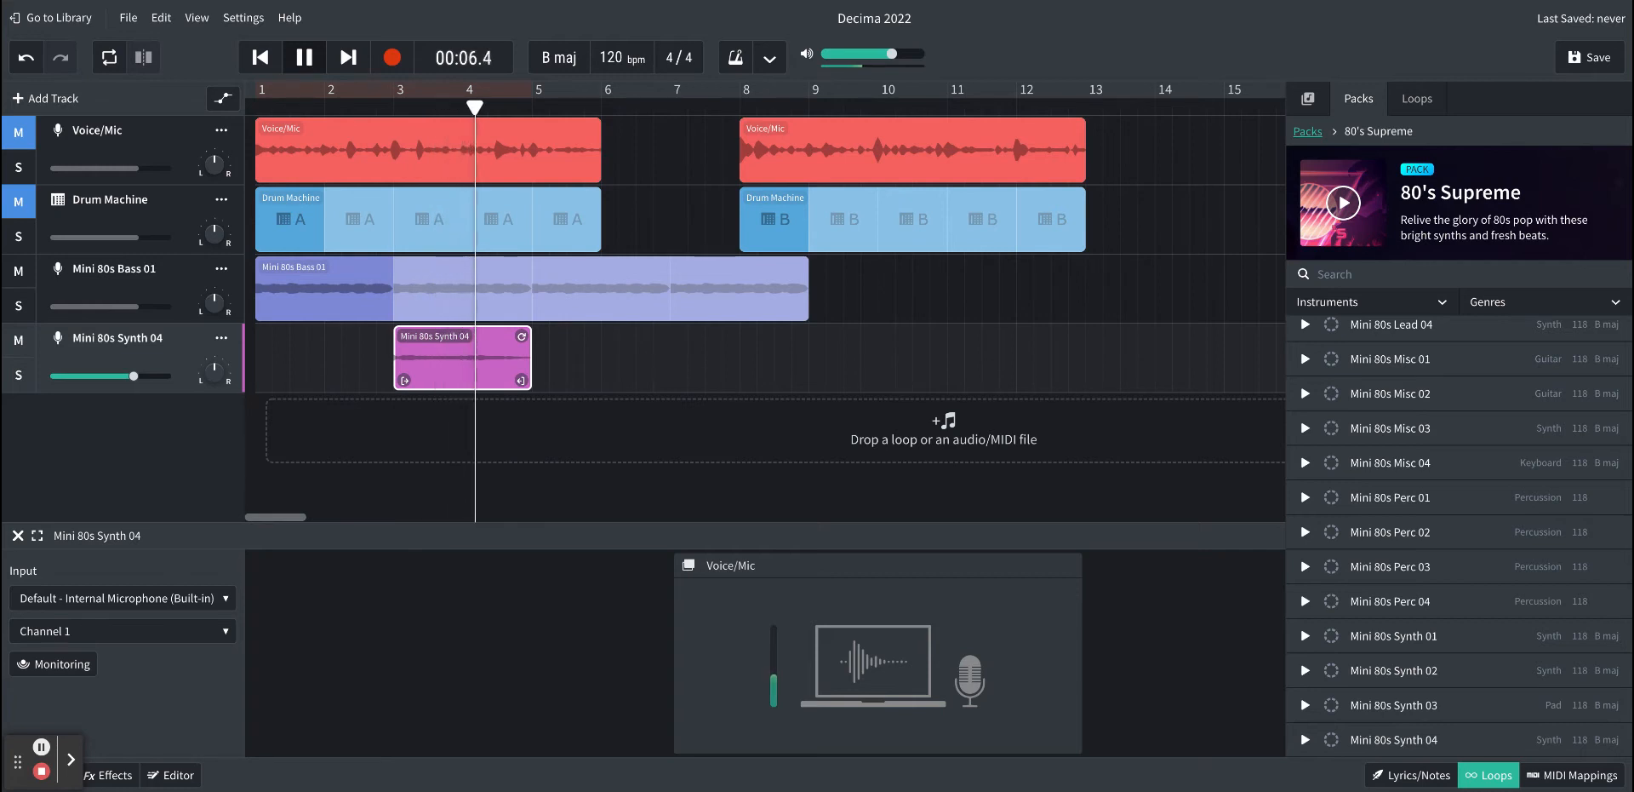
{"action": "key", "text": "space"}
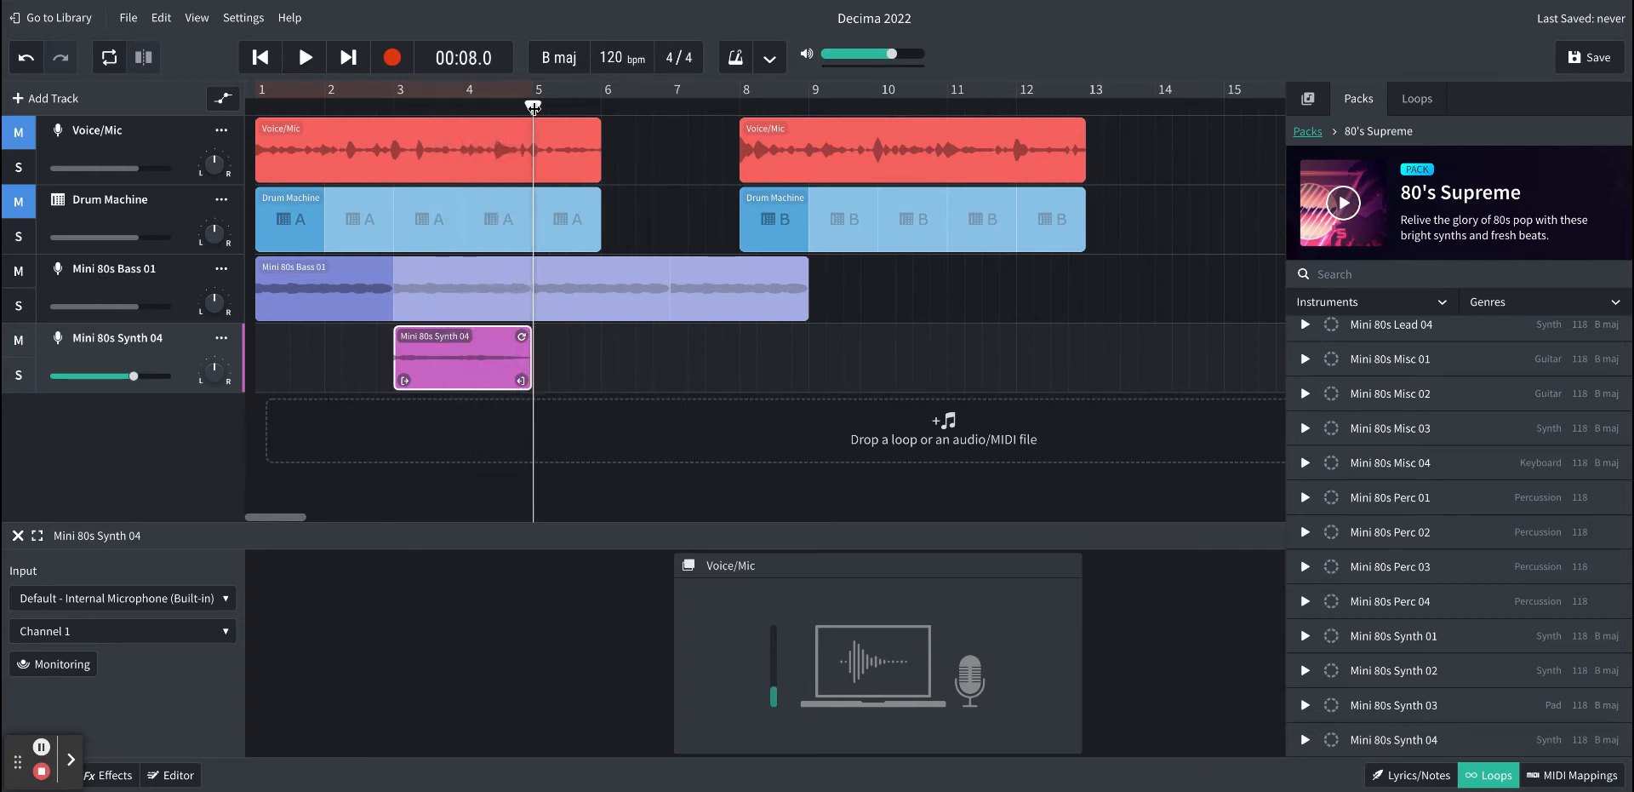
{"action": "left_click_drag", "start_coordinate": [533, 108], "coordinate": [480, 107]}
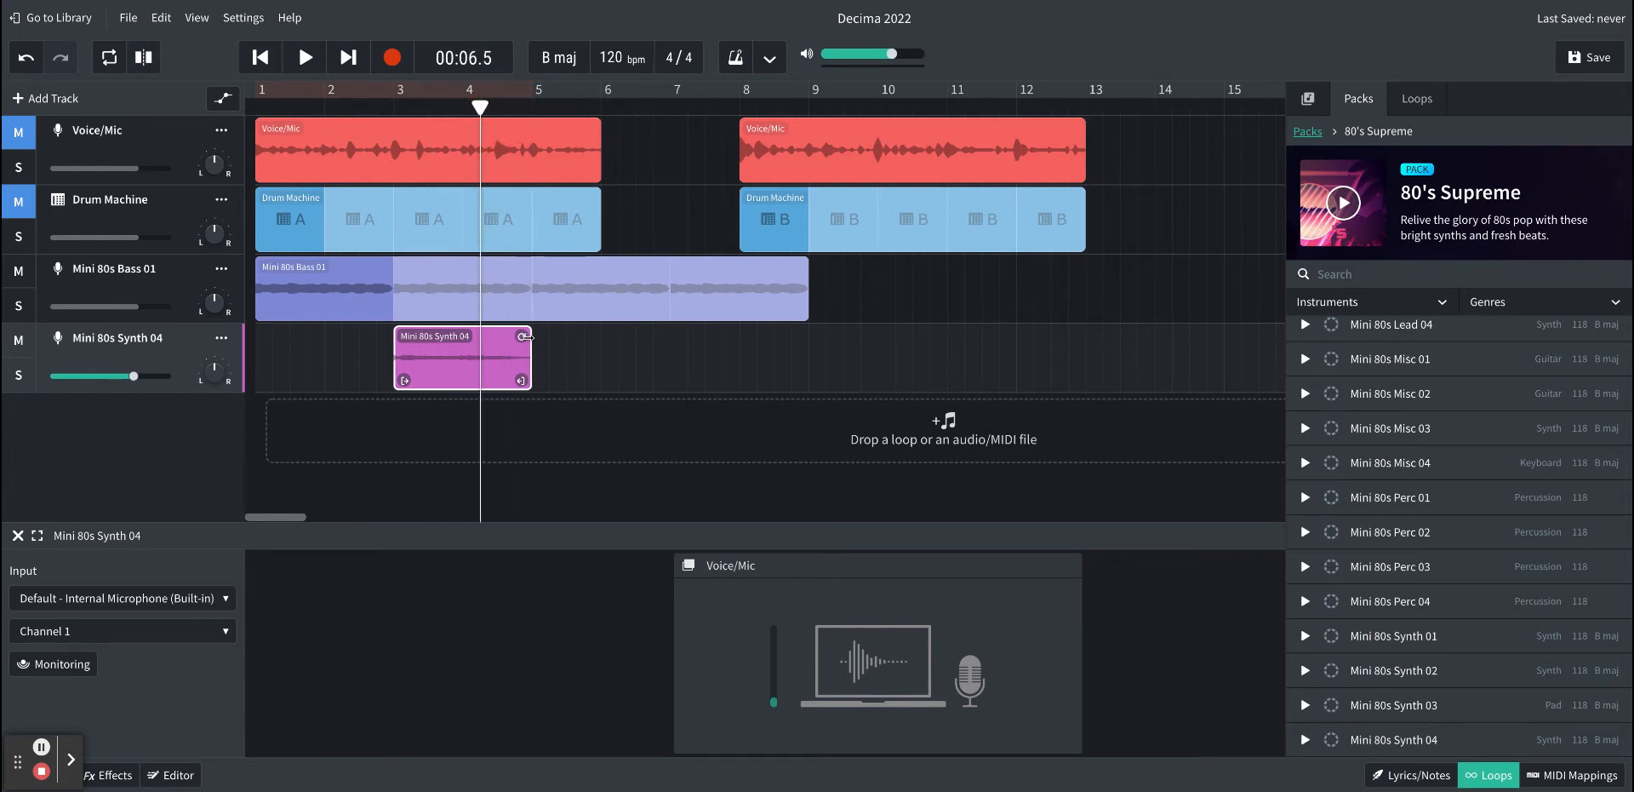
Step: Extend the Mini 80s Synth 04 region by looping it to bar 7, and play it back from 00:03.0
{"action": "left_click_drag", "start_coordinate": [527, 337], "coordinate": [665, 347]}
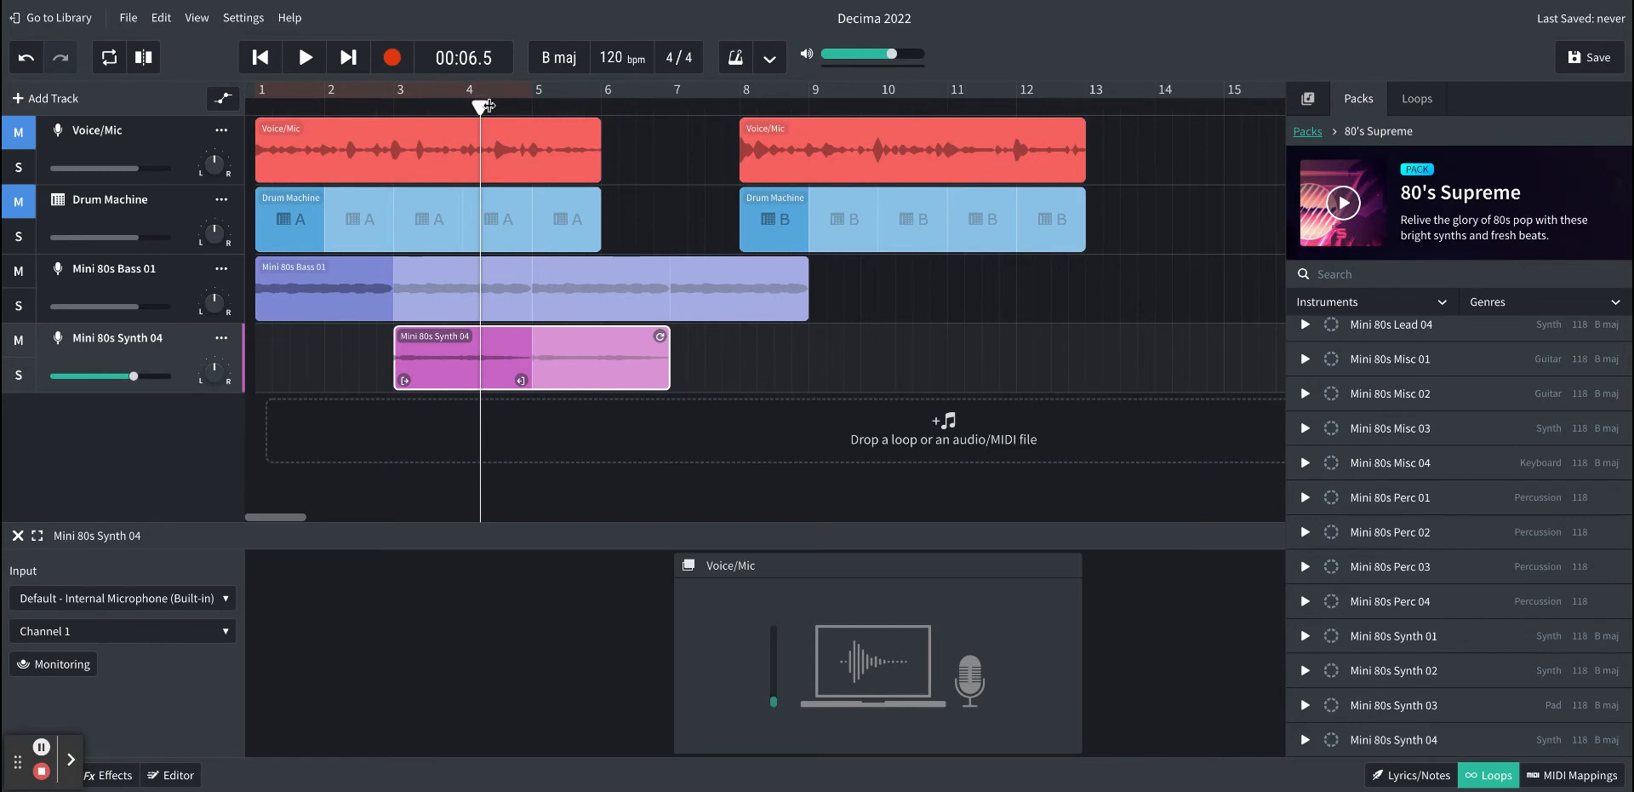
{"action": "left_click_drag", "start_coordinate": [482, 108], "coordinate": [359, 107]}
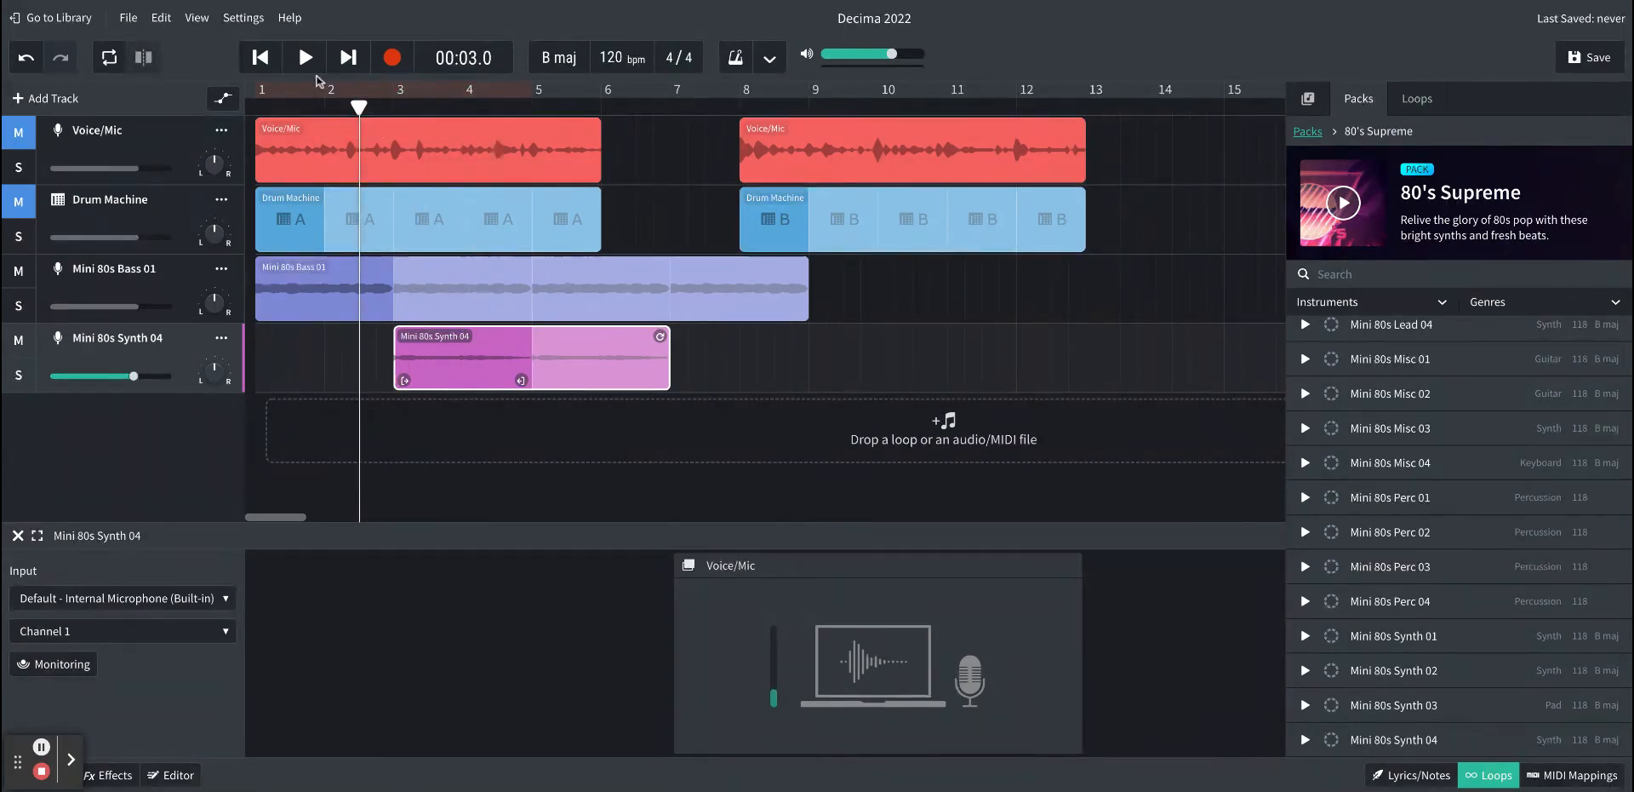
{"action": "left_click", "coordinate": [305, 58]}
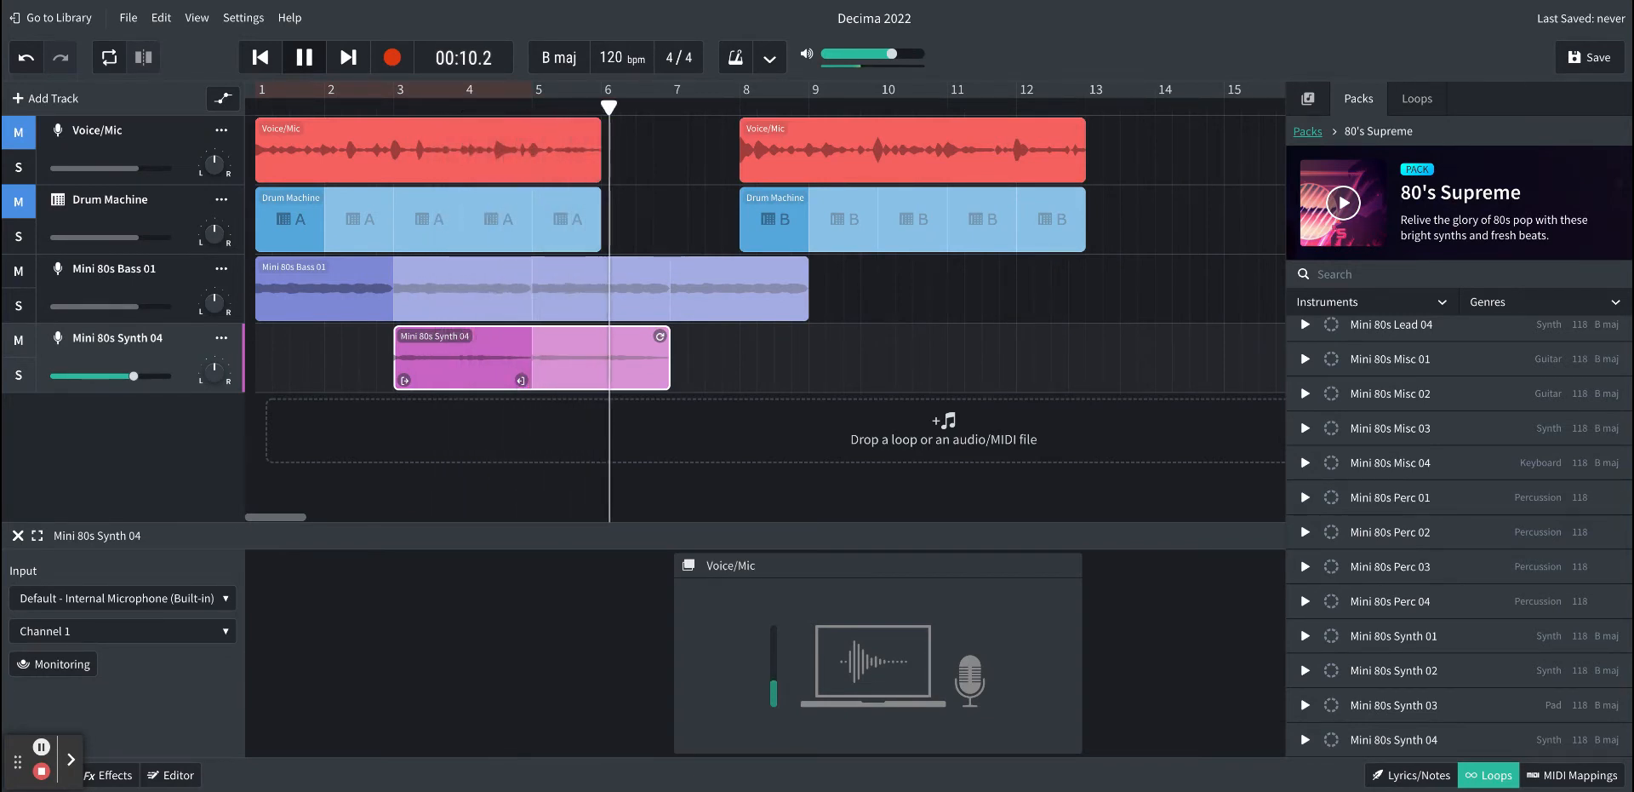
{"action": "key", "text": "space"}
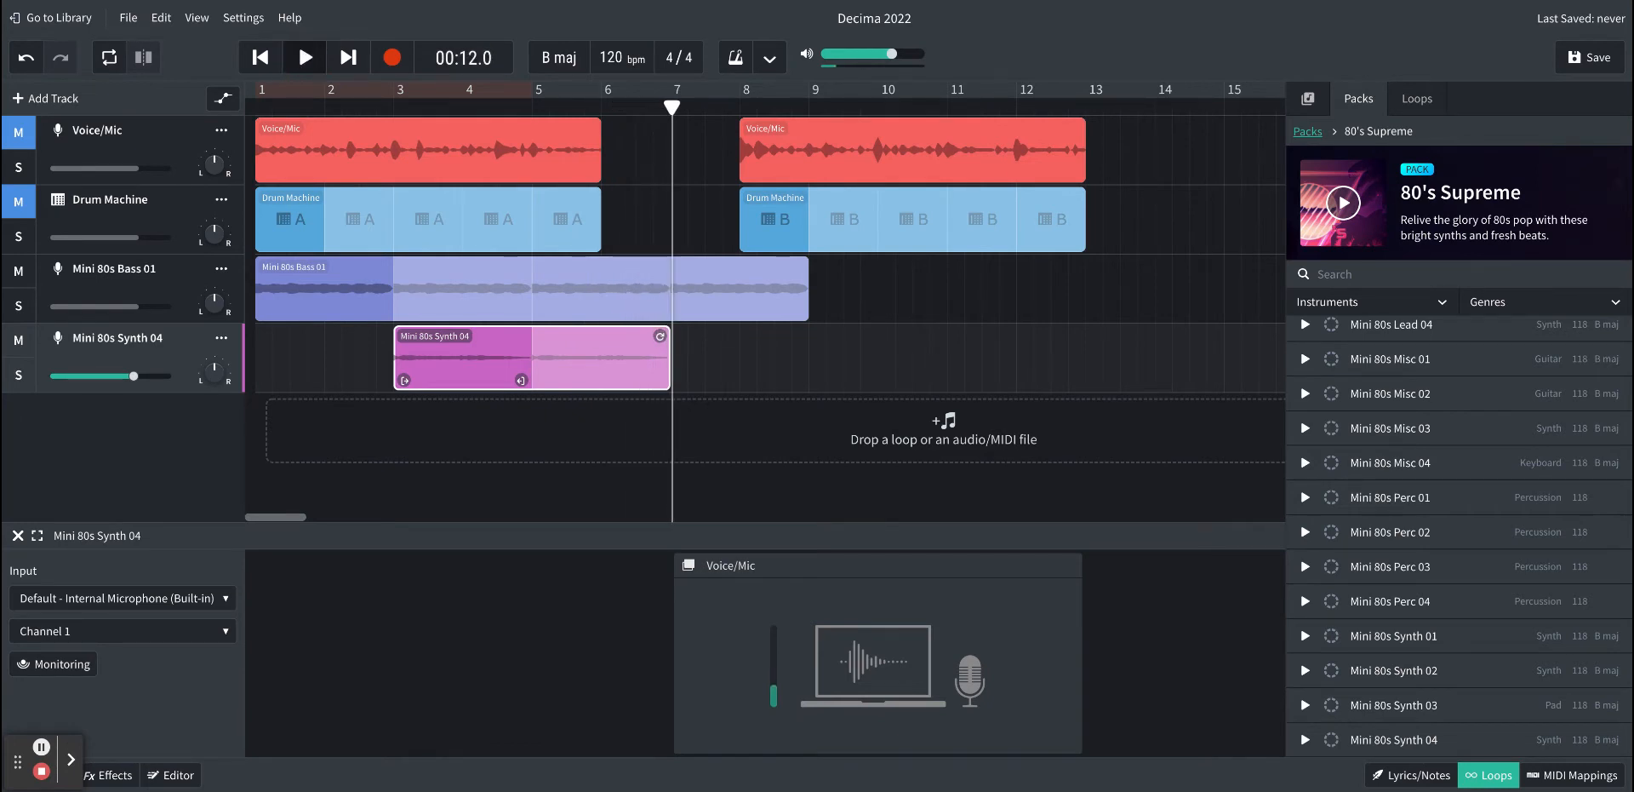
Step: Preview the Mini 80s Beat 01 loop and place it on a new track at bar 7
{"action": "left_click_drag", "start_coordinate": [678, 110], "coordinate": [654, 109]}
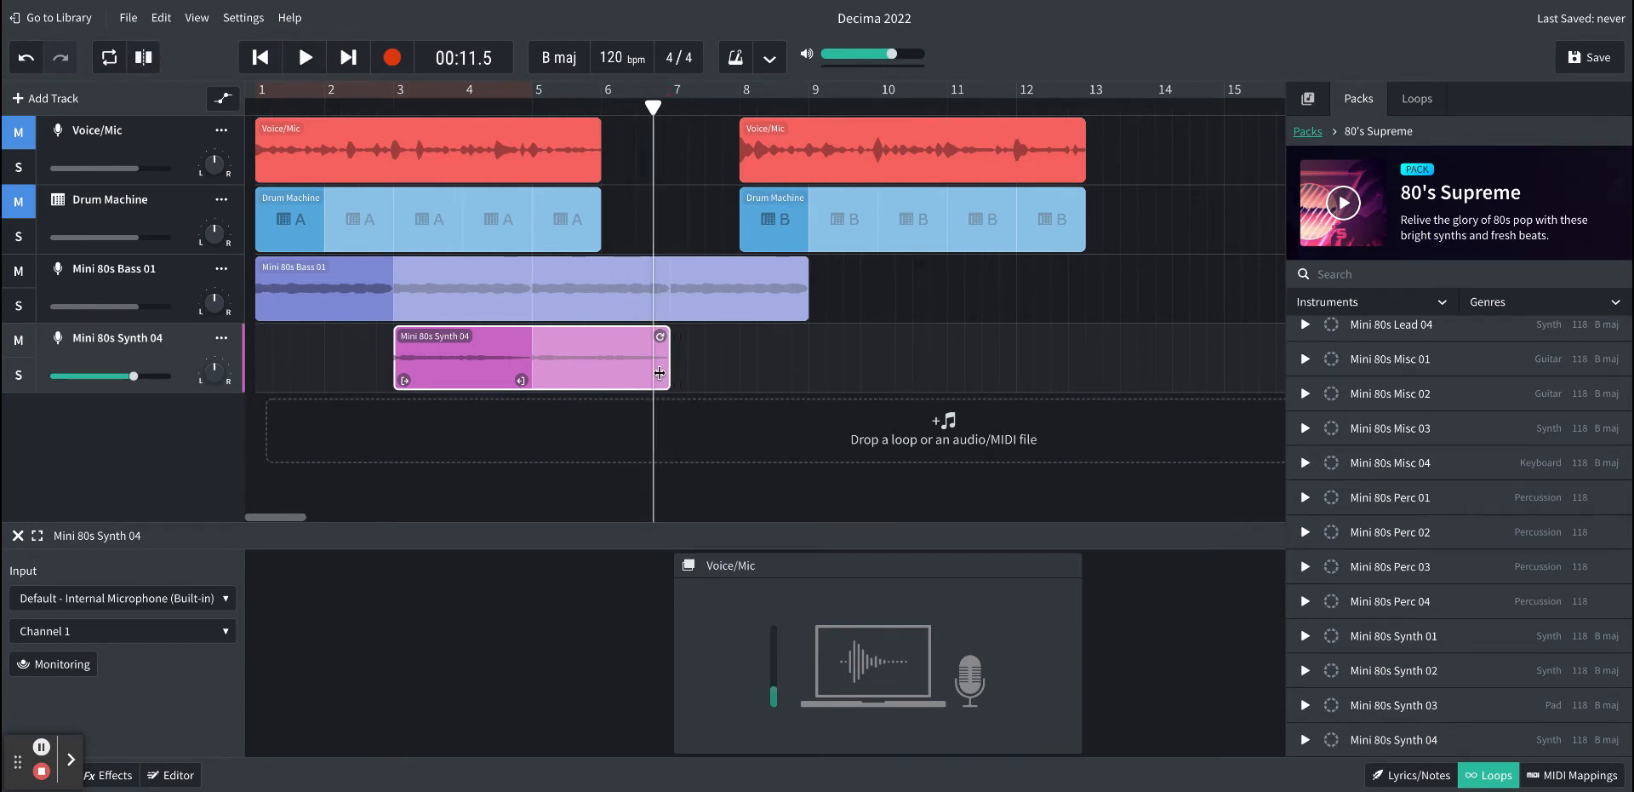
{"action": "scroll", "coordinate": [1371, 529], "scroll_direction": "up", "scroll_amount": 1}
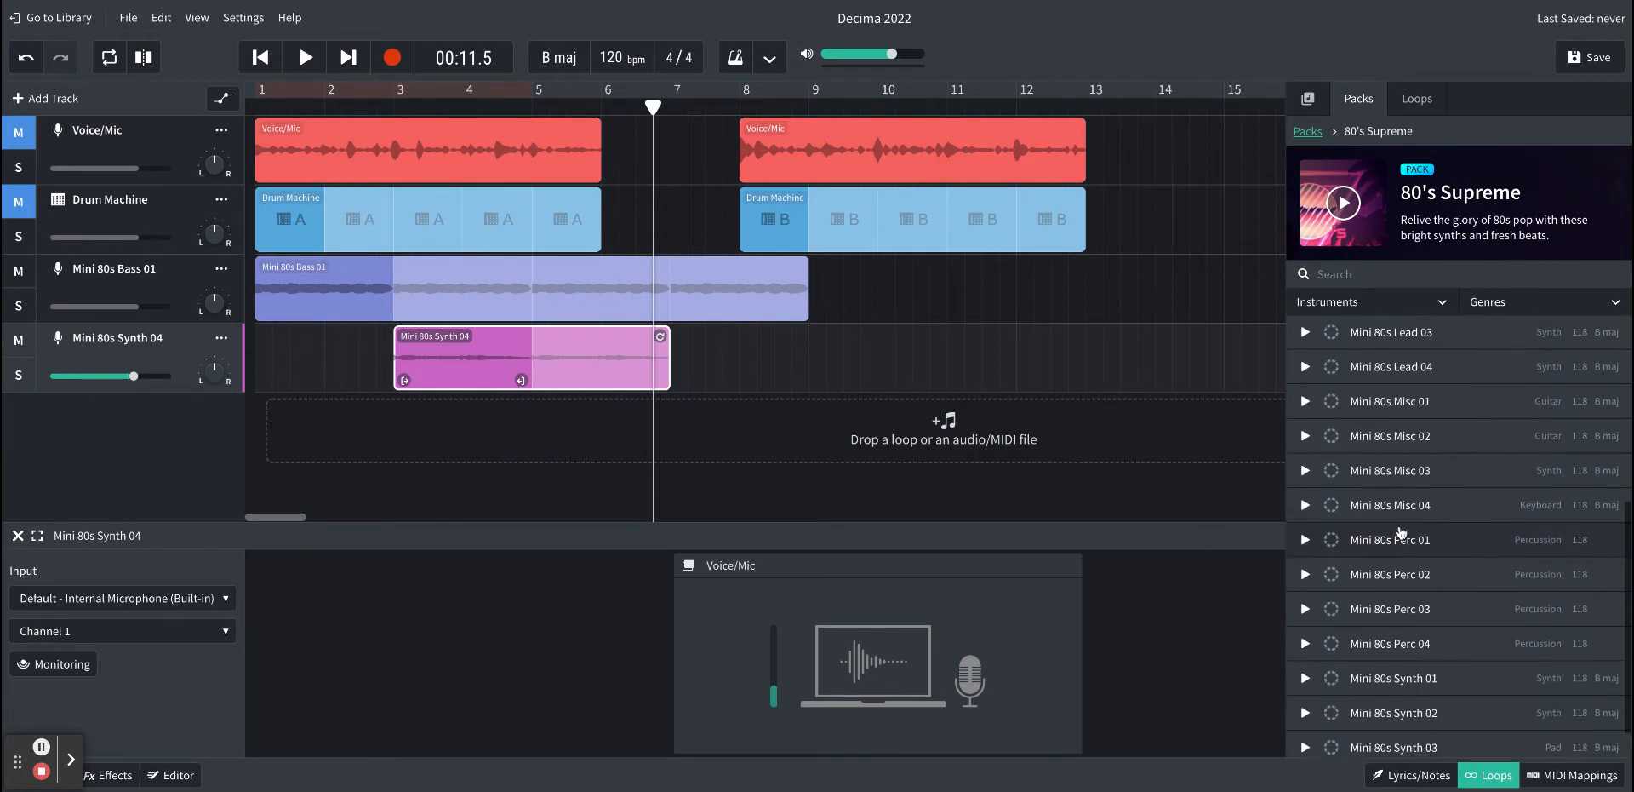
{"action": "scroll", "coordinate": [1400, 532], "scroll_direction": "up", "scroll_amount": 4}
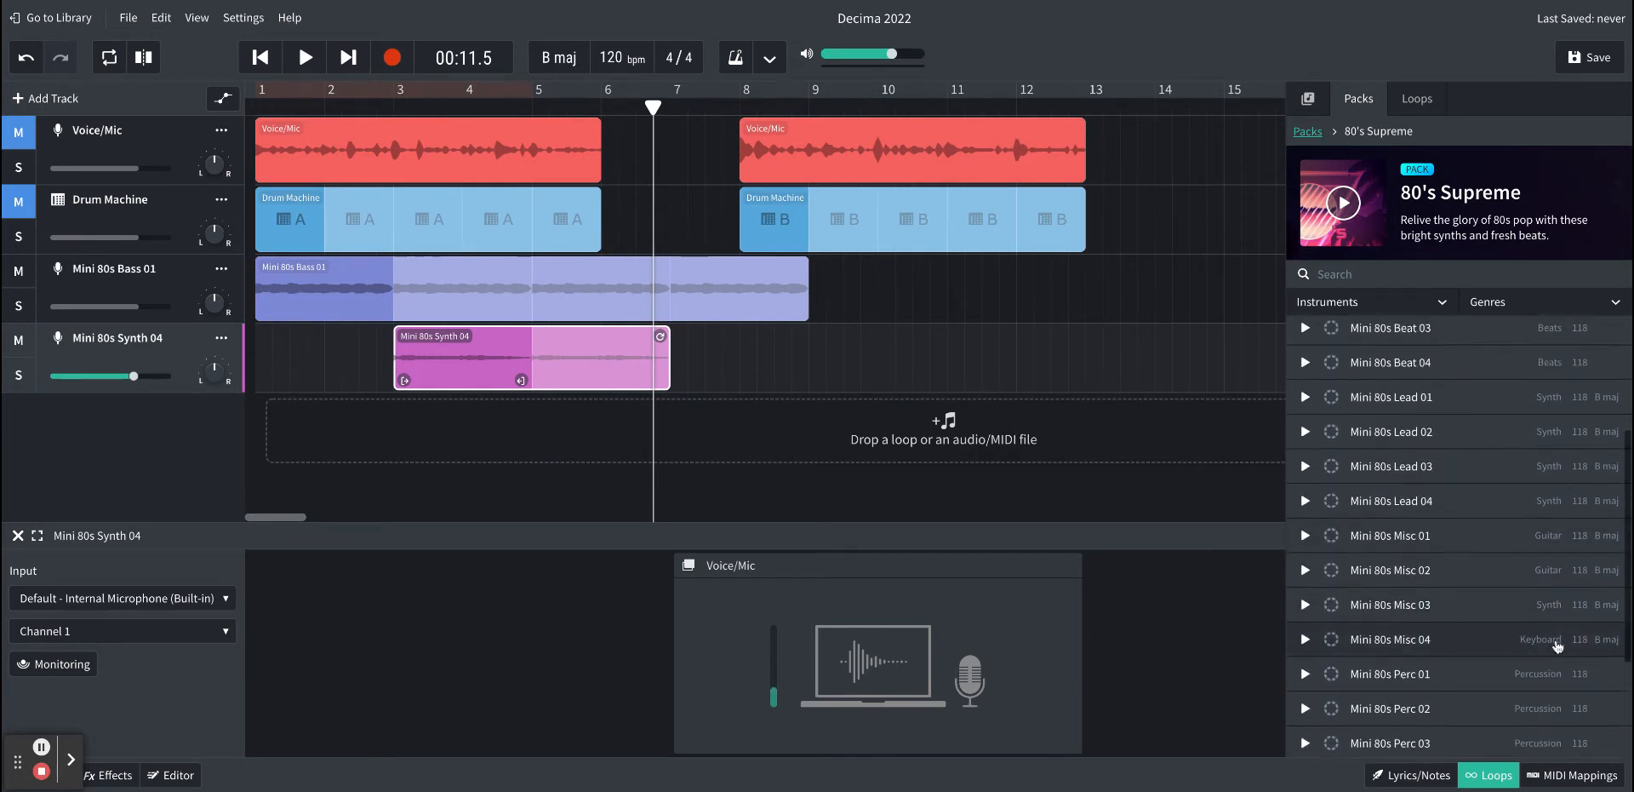
{"action": "scroll", "coordinate": [1496, 569], "scroll_direction": "up", "scroll_amount": 1}
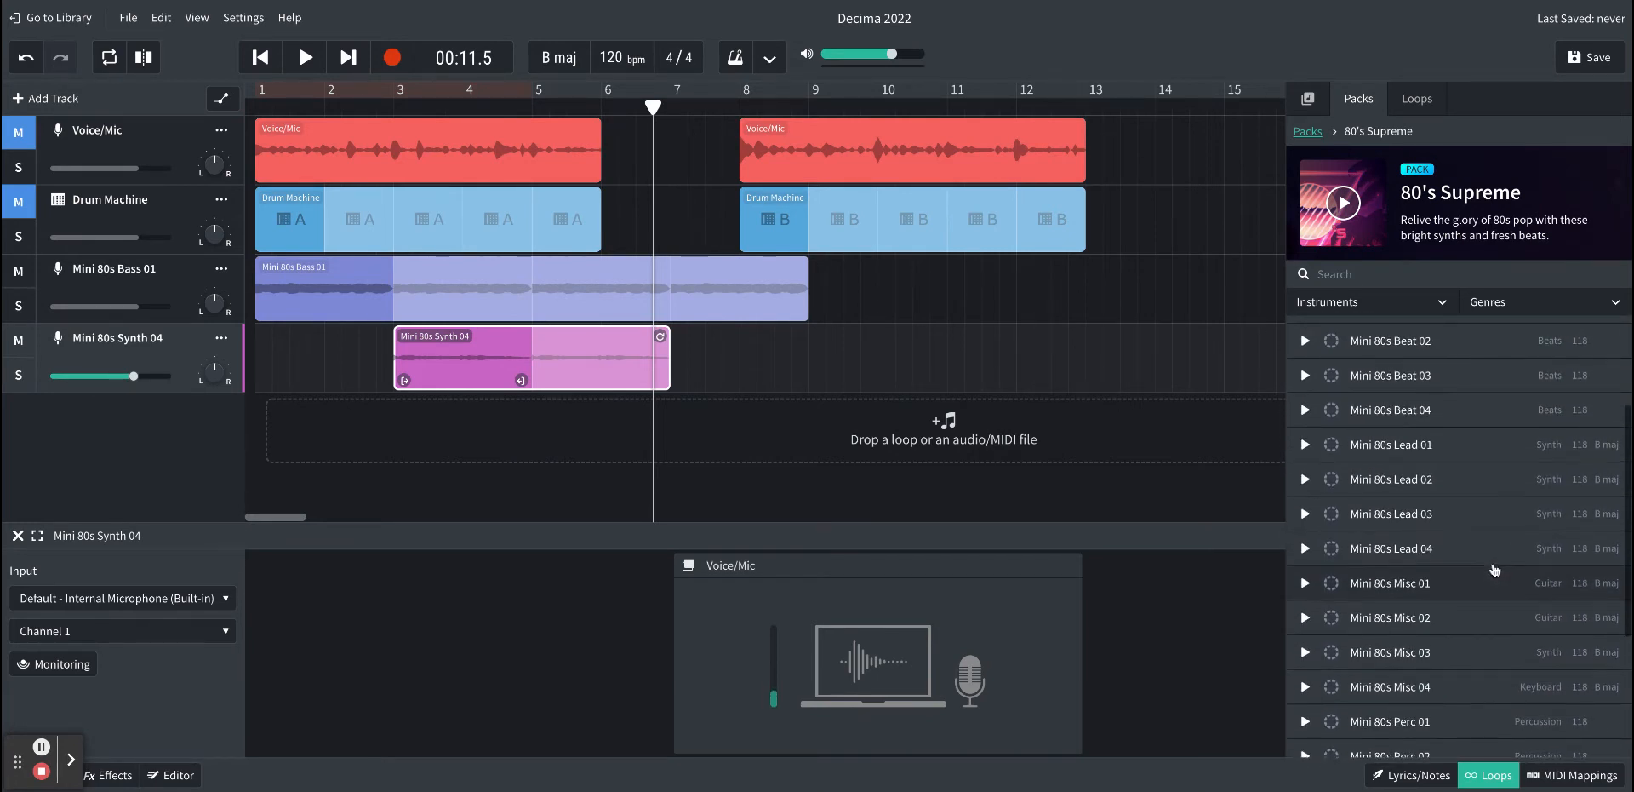
{"action": "scroll", "coordinate": [1494, 566], "scroll_direction": "up", "scroll_amount": 2}
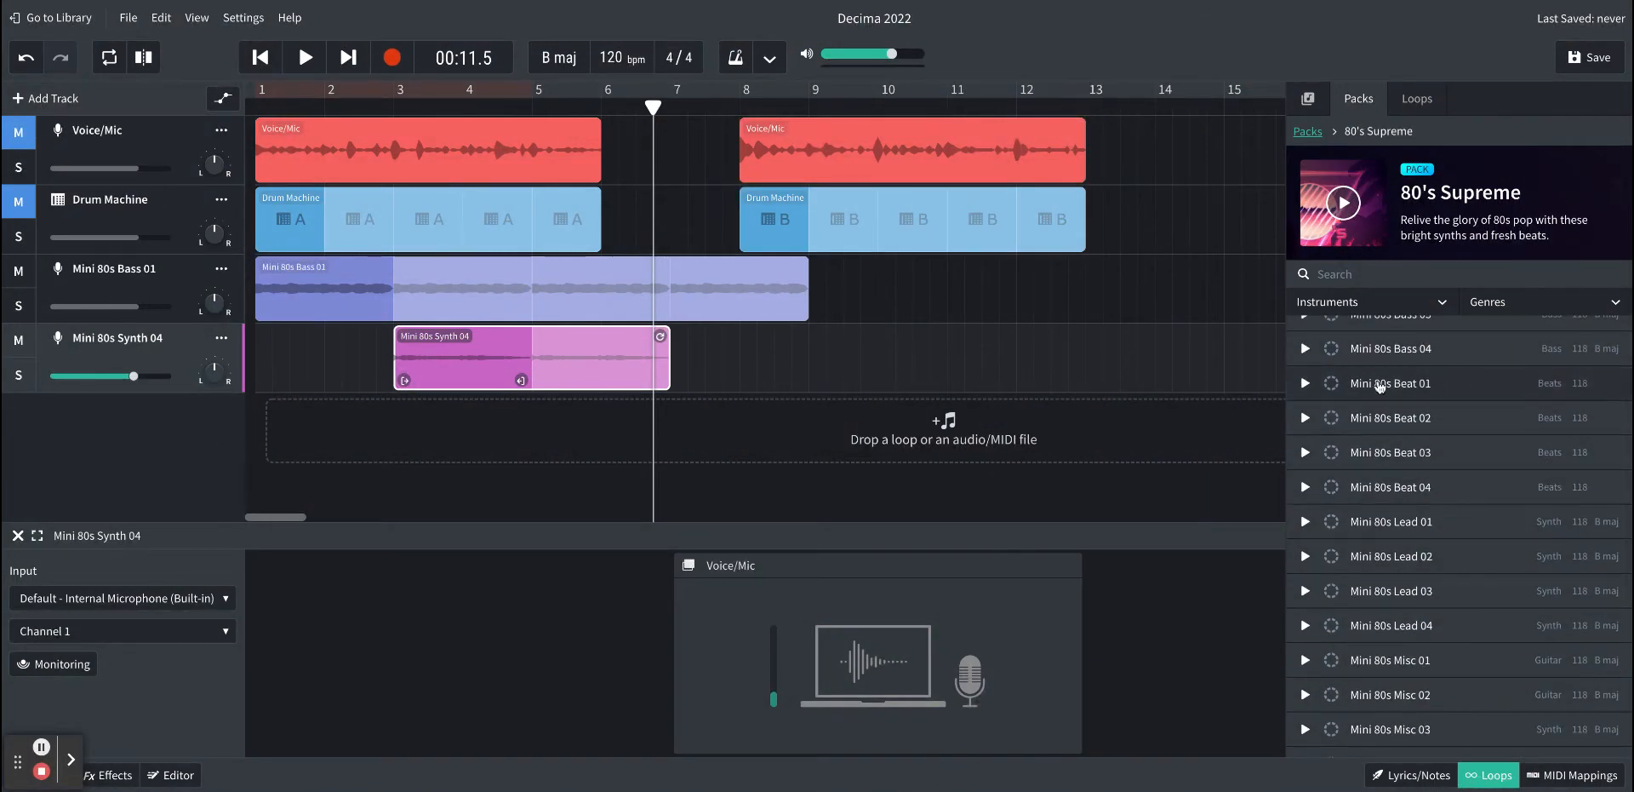
{"action": "left_click", "coordinate": [1307, 384]}
{"action": "left_click_drag", "start_coordinate": [1391, 388], "coordinate": [681, 433]}
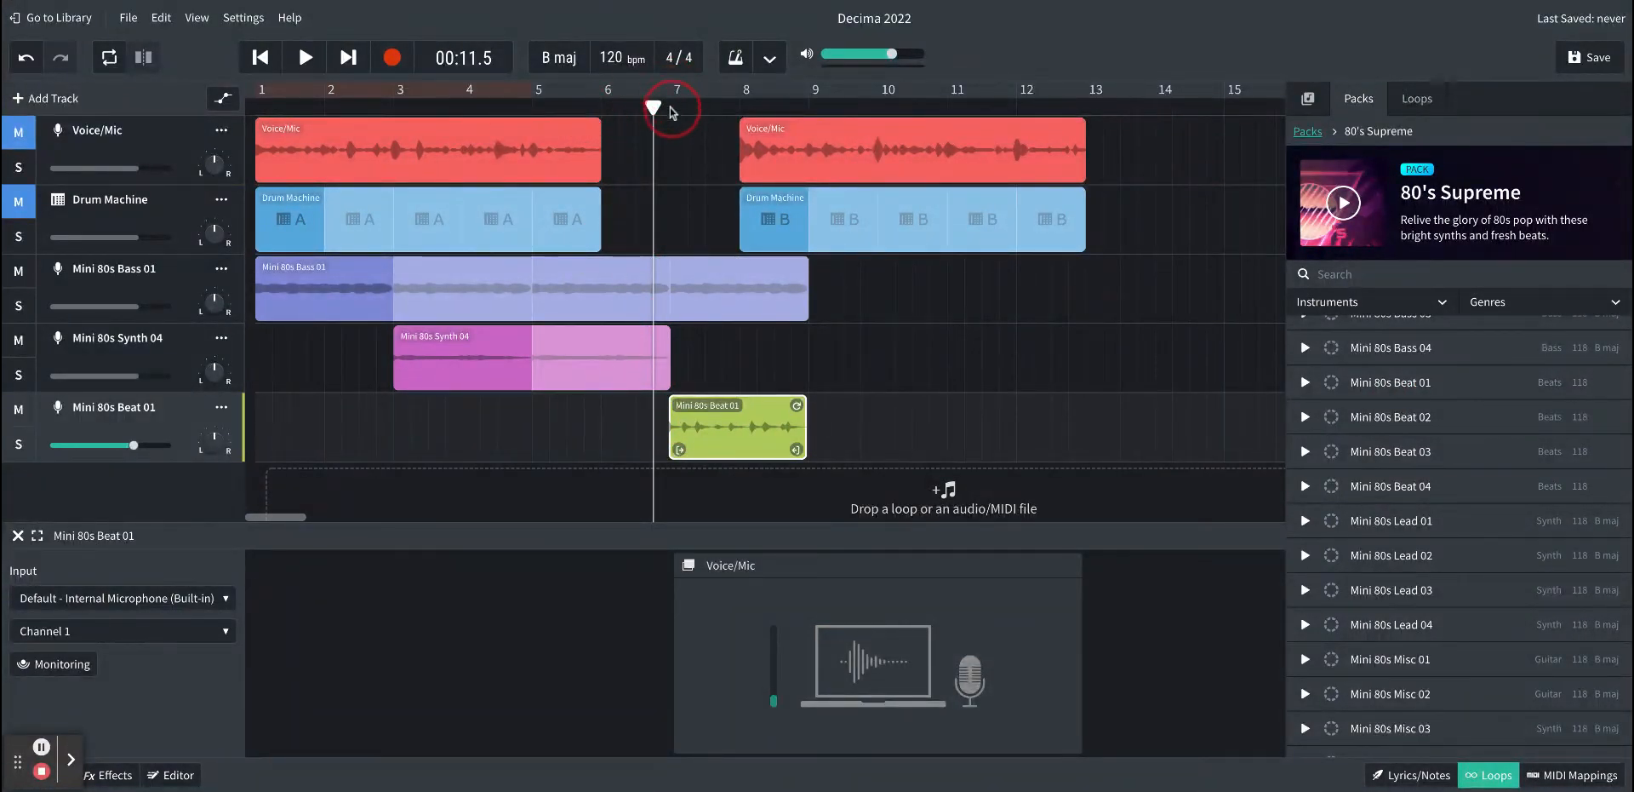
Step: Extend the Mini 80s Beat 01 region by looping it to bar 13, and play the arrangement from the start
{"action": "left_click_drag", "start_coordinate": [653, 106], "coordinate": [559, 106]}
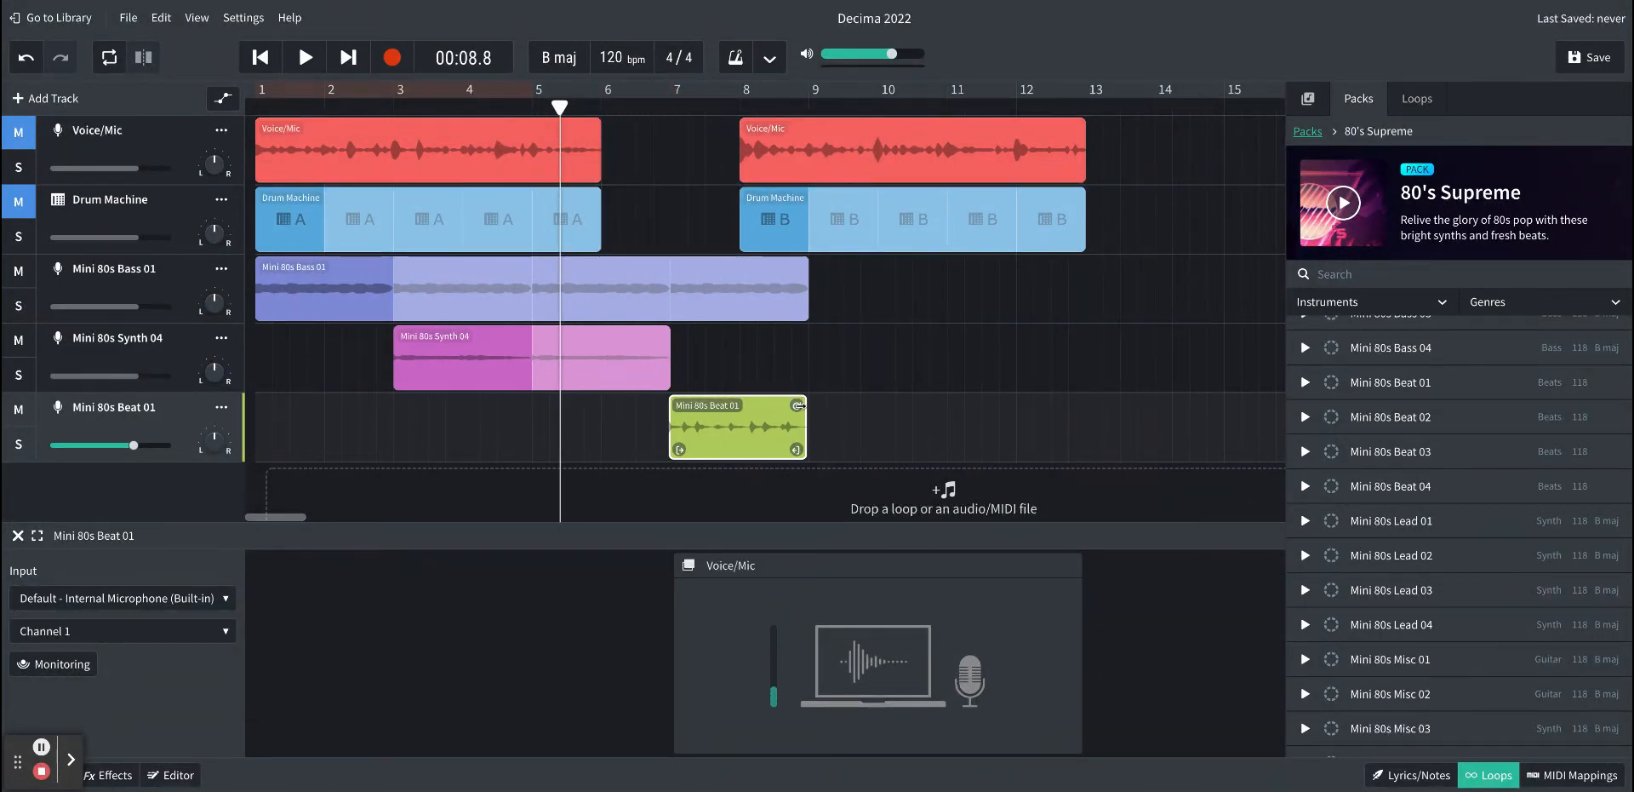
{"action": "left_click_drag", "start_coordinate": [800, 405], "coordinate": [1075, 405]}
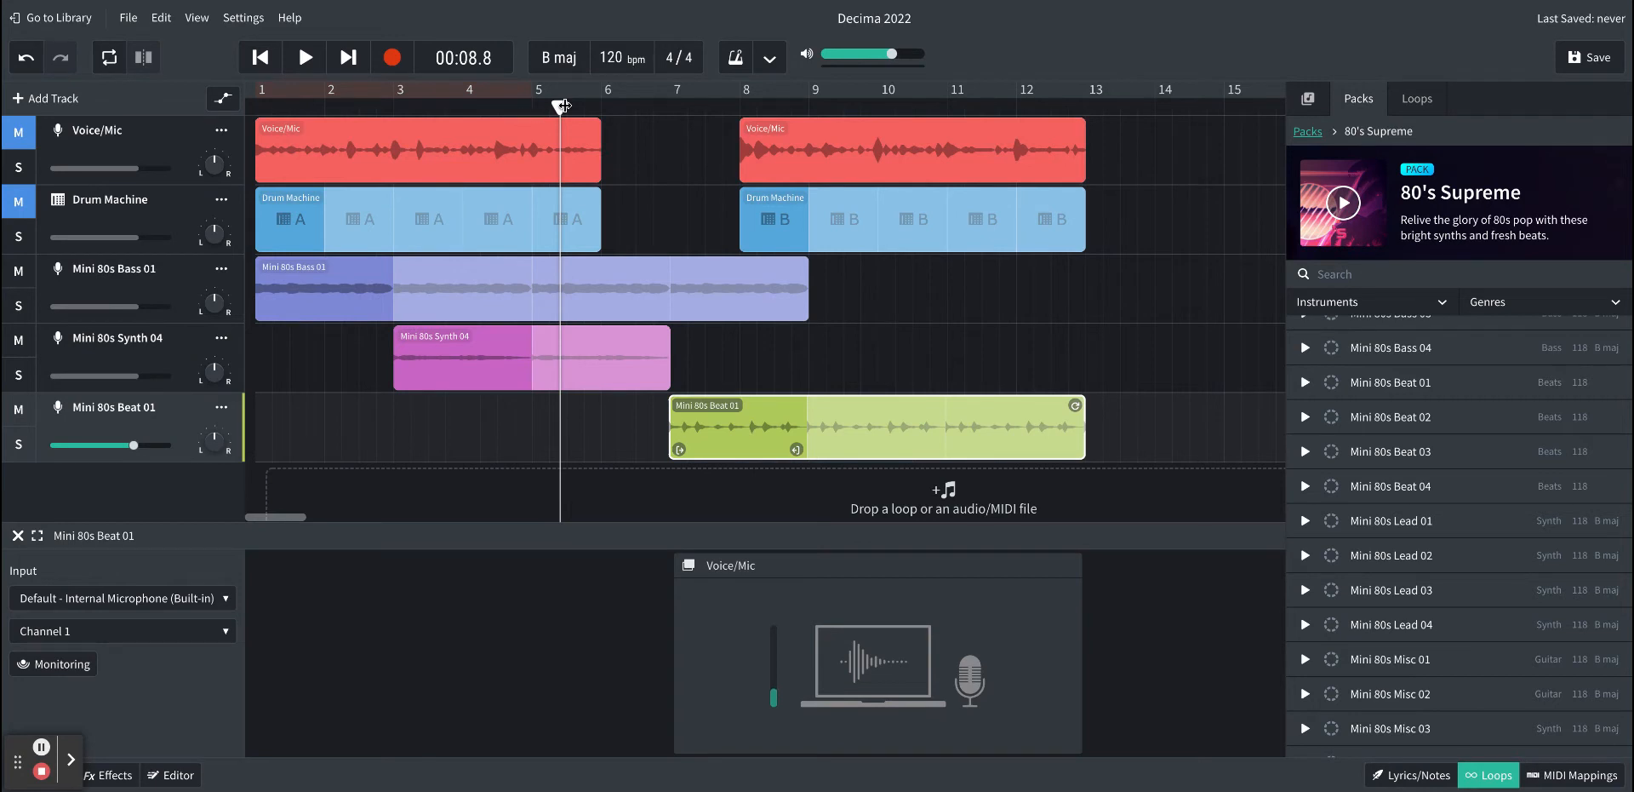
{"action": "left_click_drag", "start_coordinate": [563, 106], "coordinate": [259, 105]}
{"action": "left_click", "coordinate": [305, 57]}
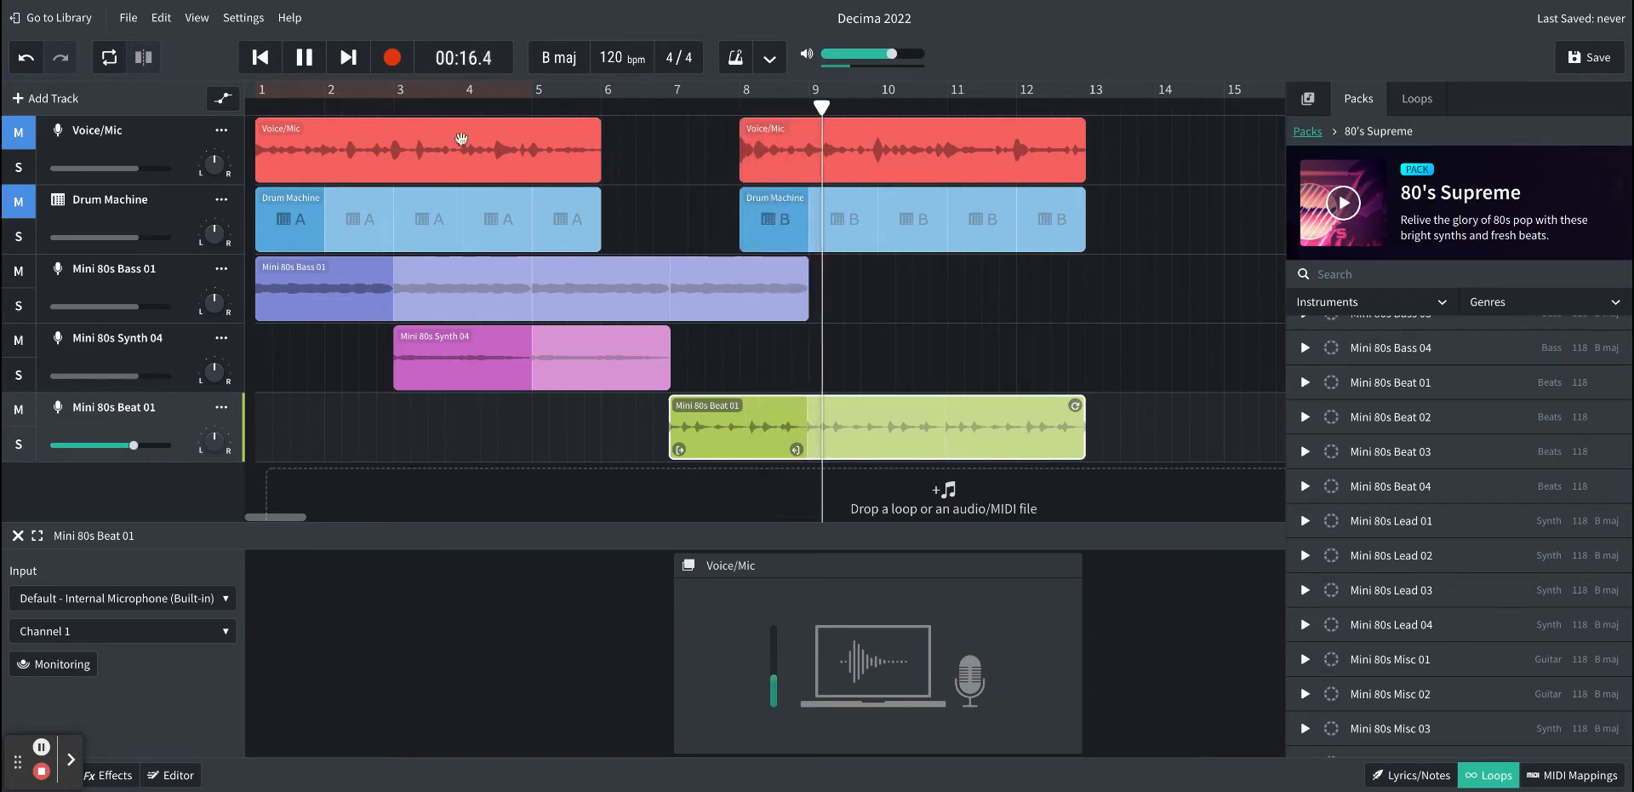
{"action": "key", "text": "space"}
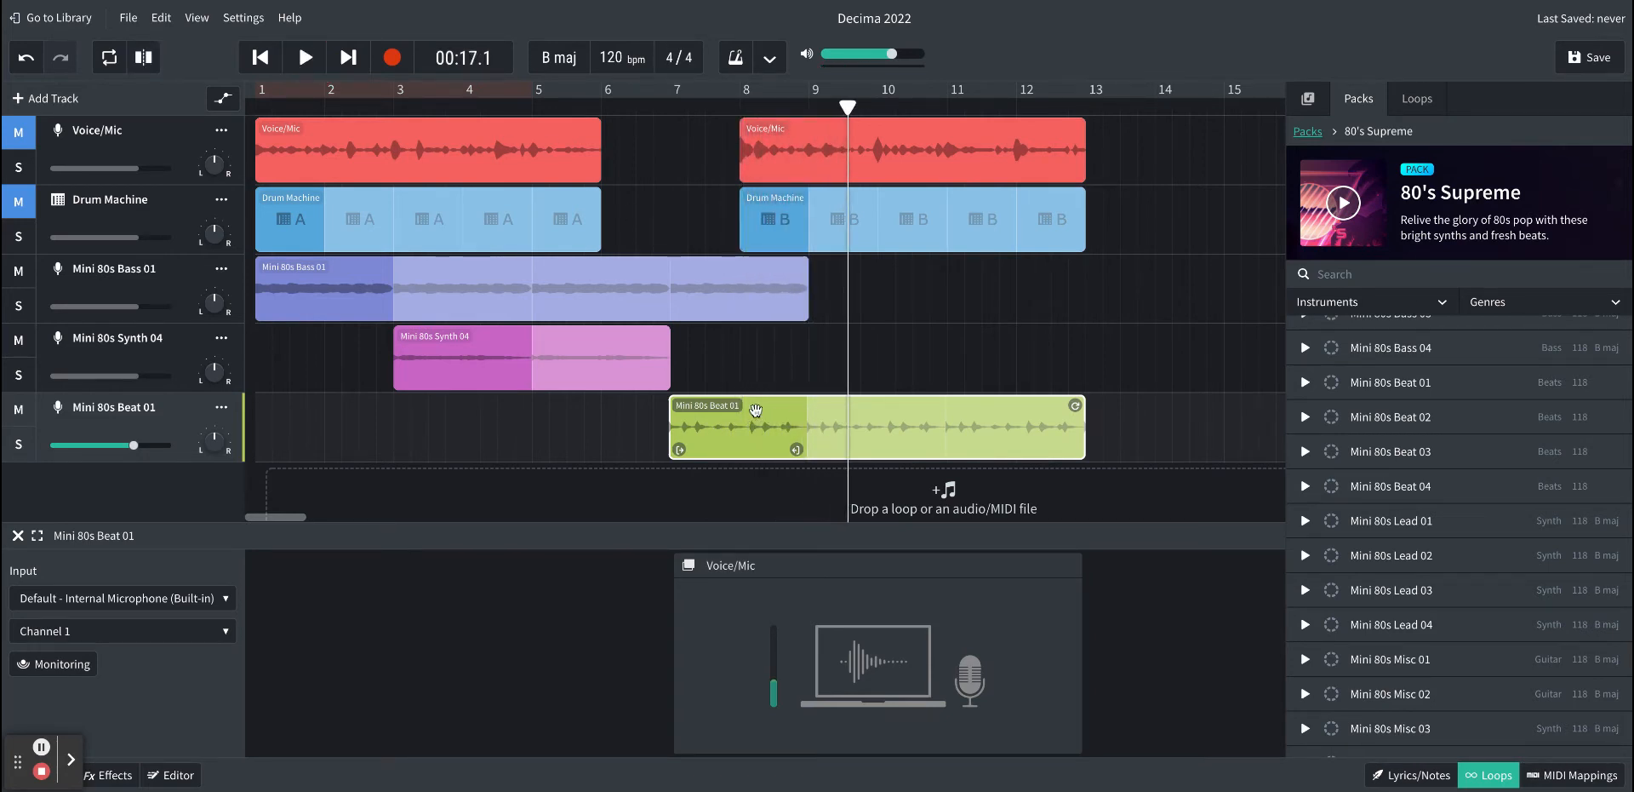
Step: Replace the Mini 80s Beat 01 region with the Mini 80s Beat 02 loop, repeated from bar 7 to bar 15, and play it back
{"action": "key", "text": "Delete"}
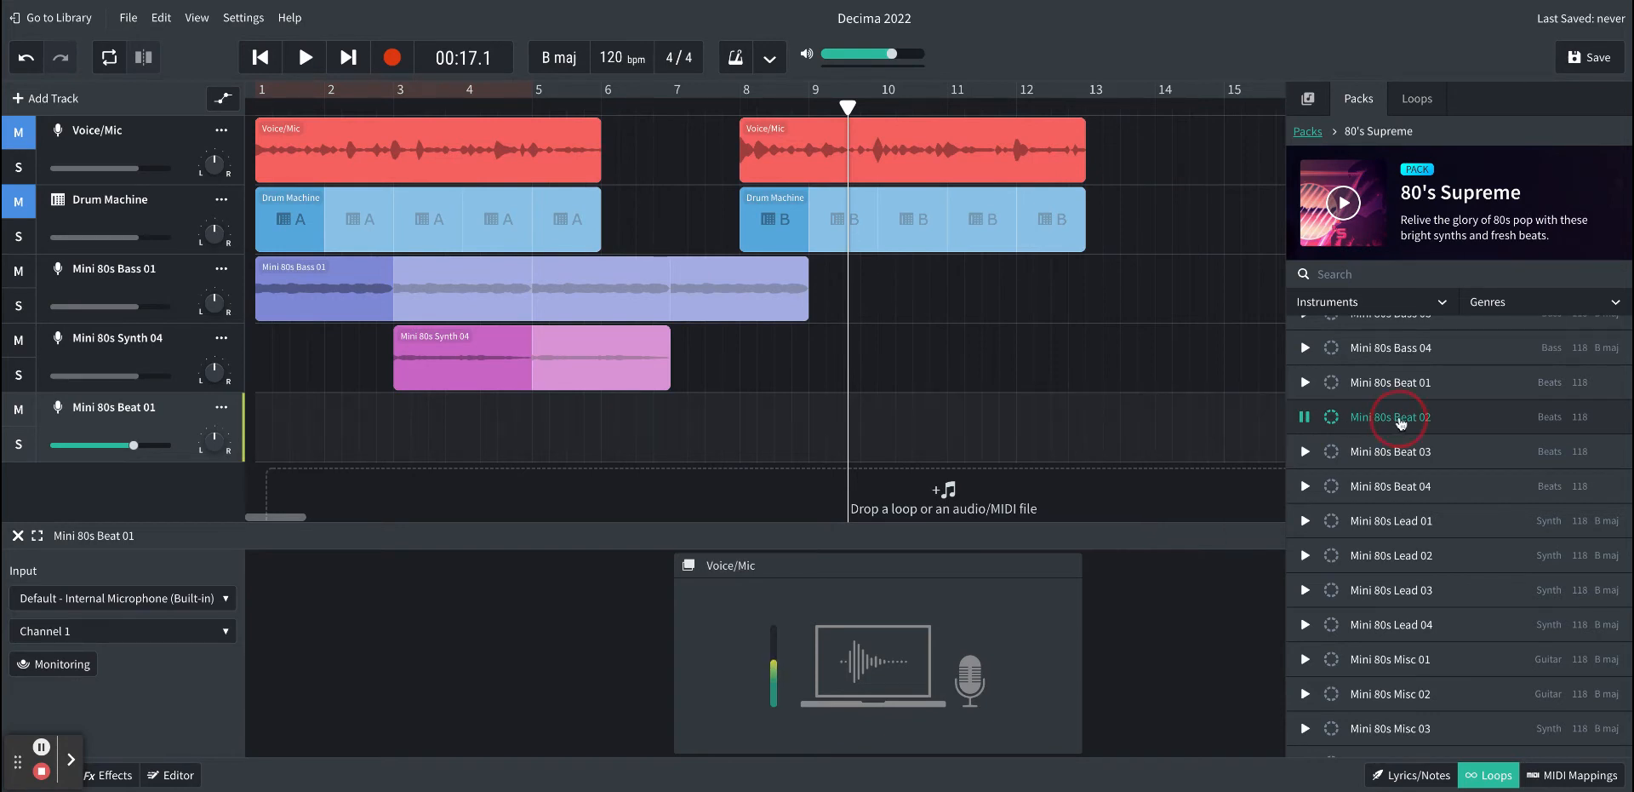
{"action": "left_click_drag", "start_coordinate": [1400, 422], "coordinate": [1224, 406]}
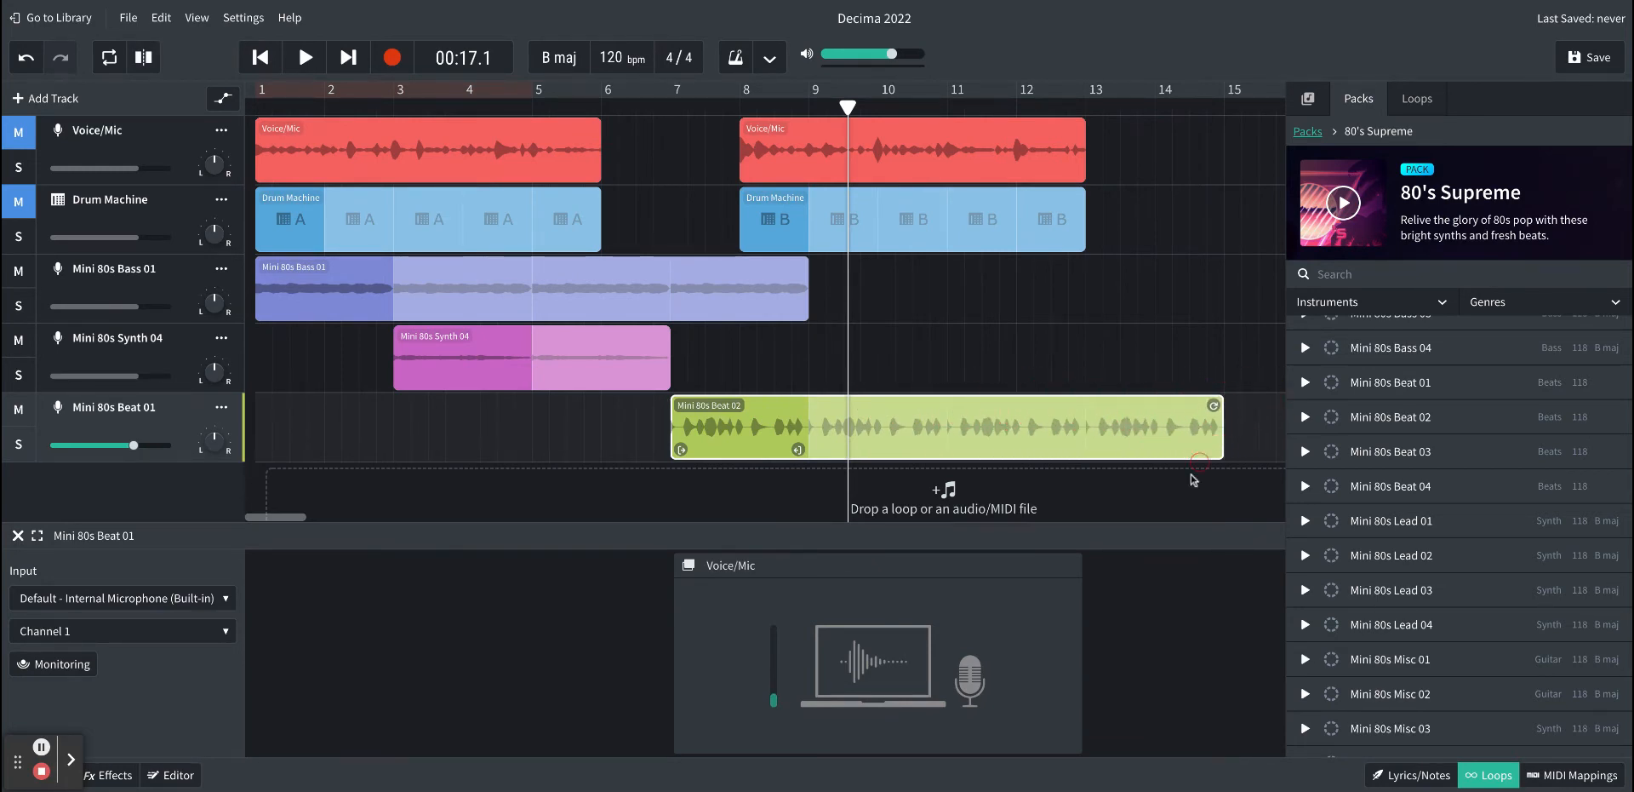
{"action": "left_click_drag", "start_coordinate": [842, 102], "coordinate": [504, 104]}
{"action": "left_click", "coordinate": [318, 68]}
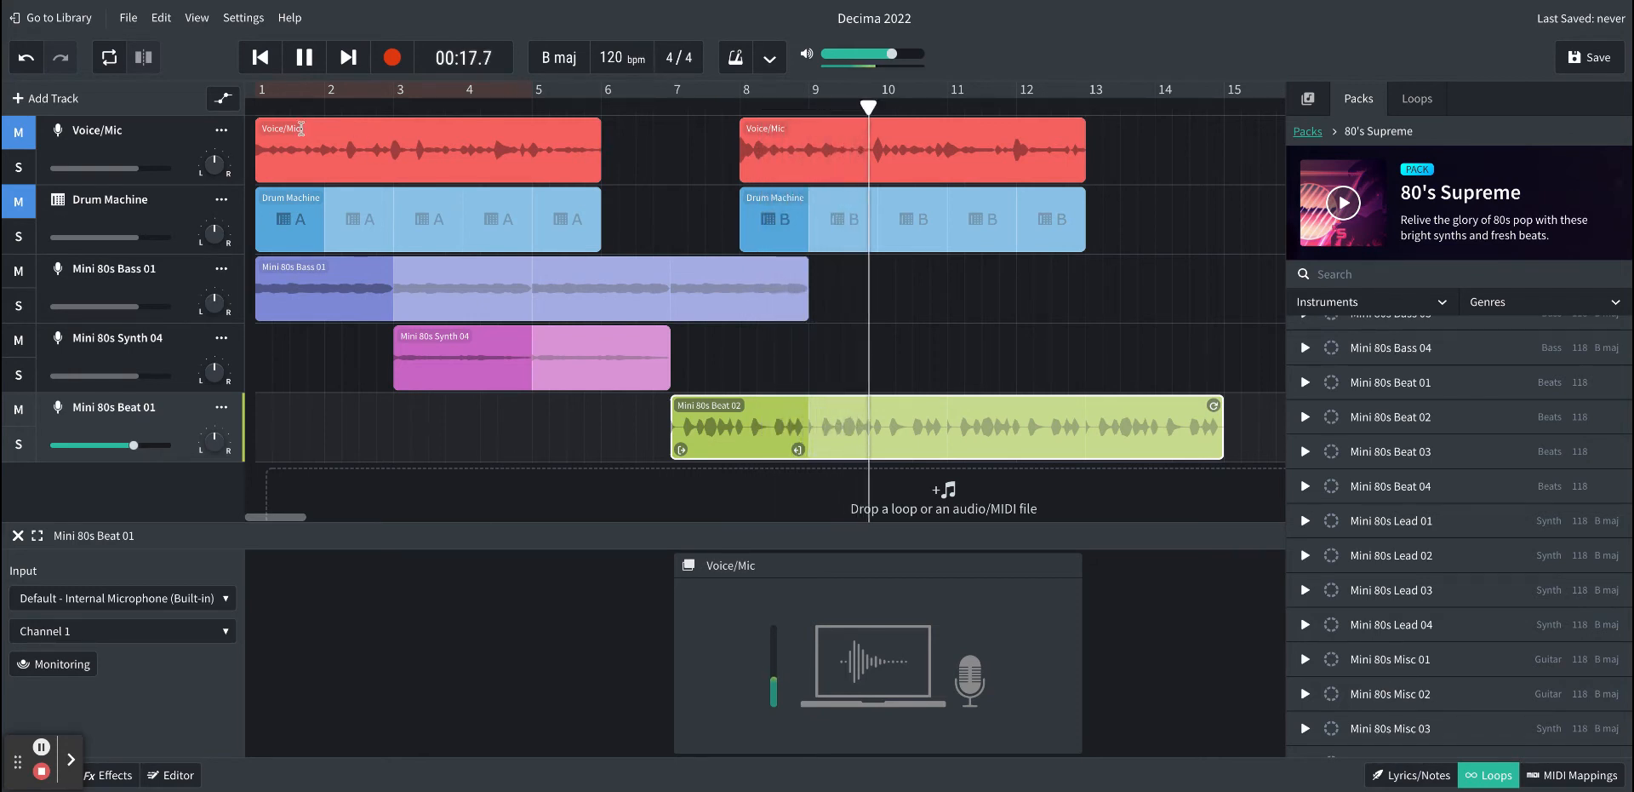
{"action": "left_click", "coordinate": [305, 57]}
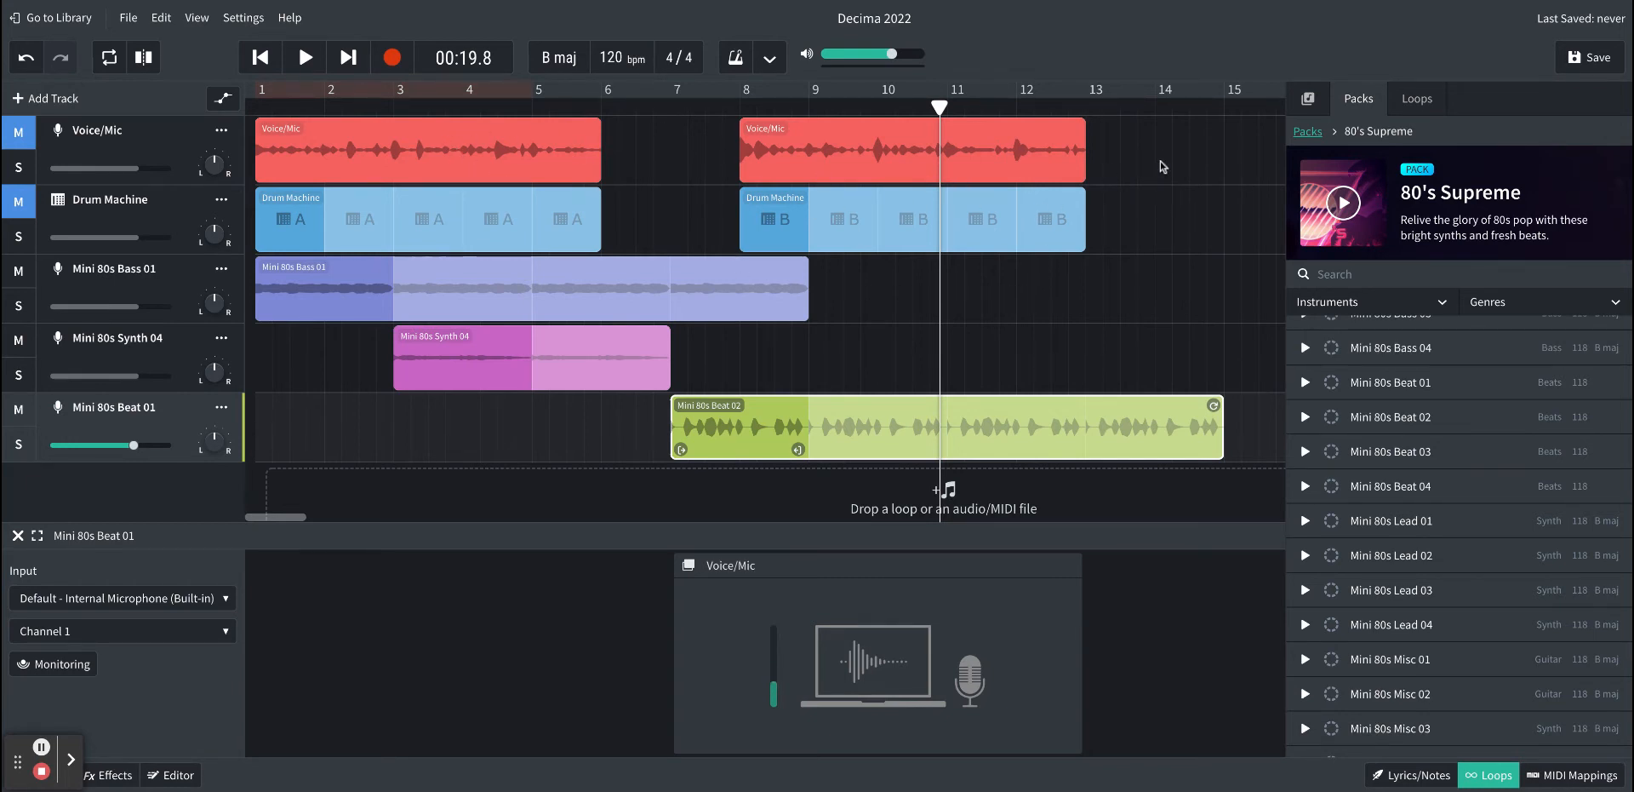
Step: Select all Voice/Mic and Drum Machine regions and move them together so the first ones start at bar 9
{"action": "left_click", "coordinate": [1202, 138]}
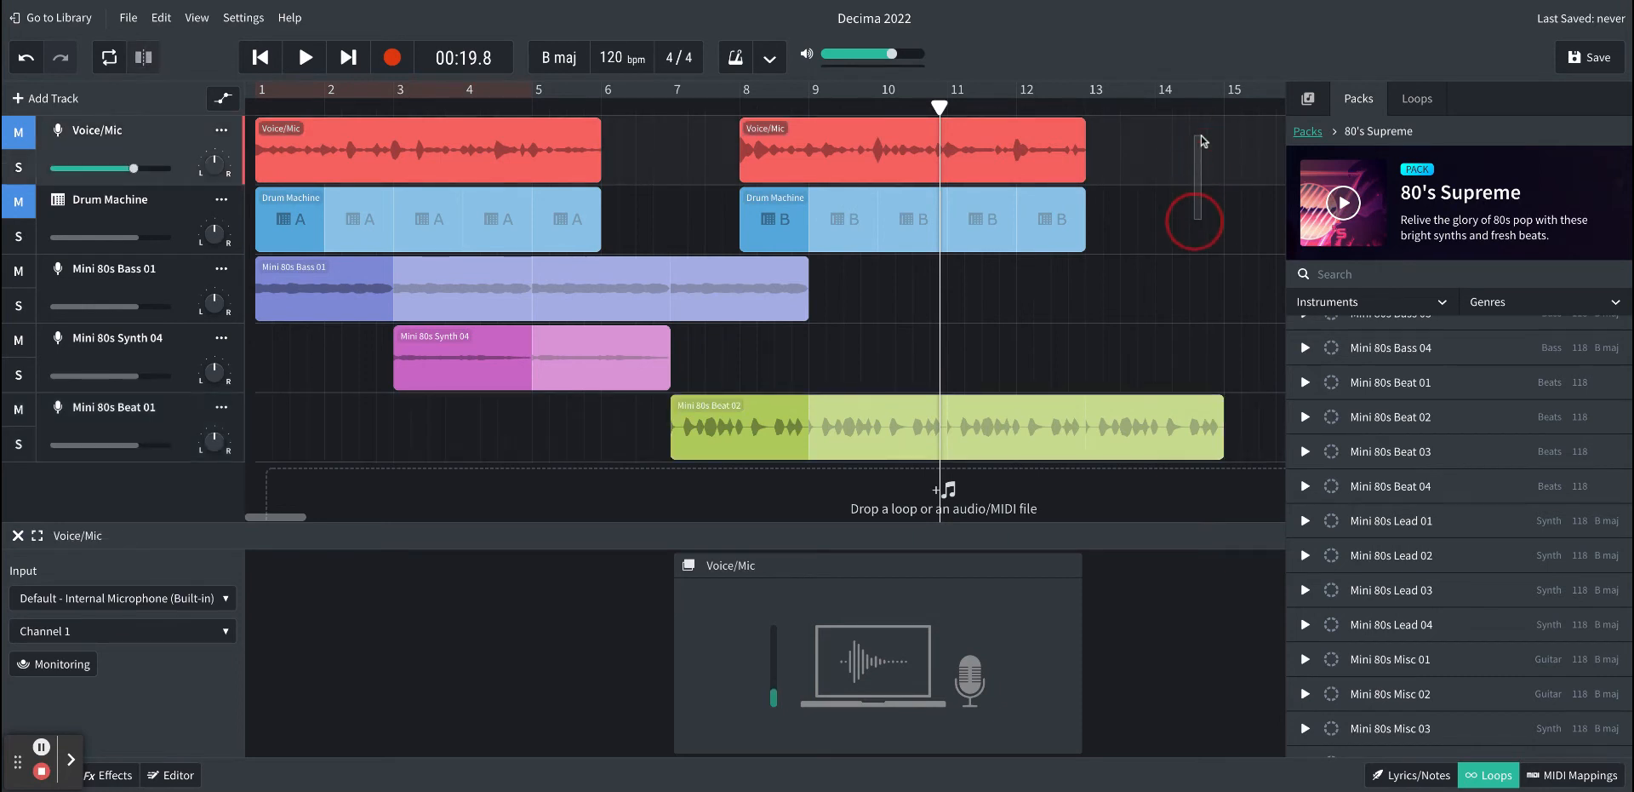
{"action": "left_click_drag", "start_coordinate": [1194, 221], "coordinate": [490, 219]}
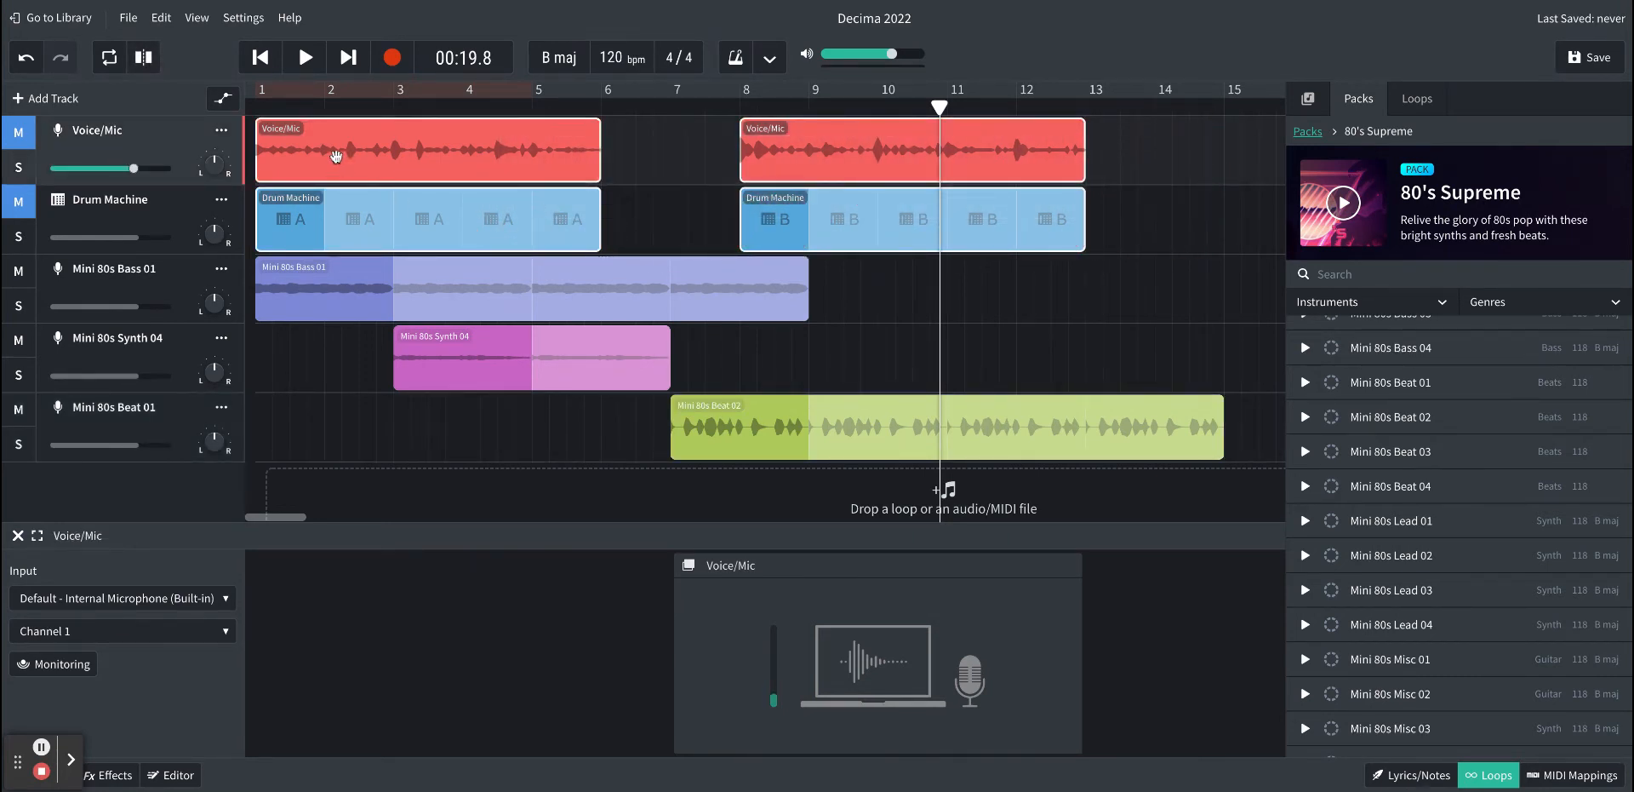
{"action": "left_click_drag", "start_coordinate": [335, 156], "coordinate": [892, 182]}
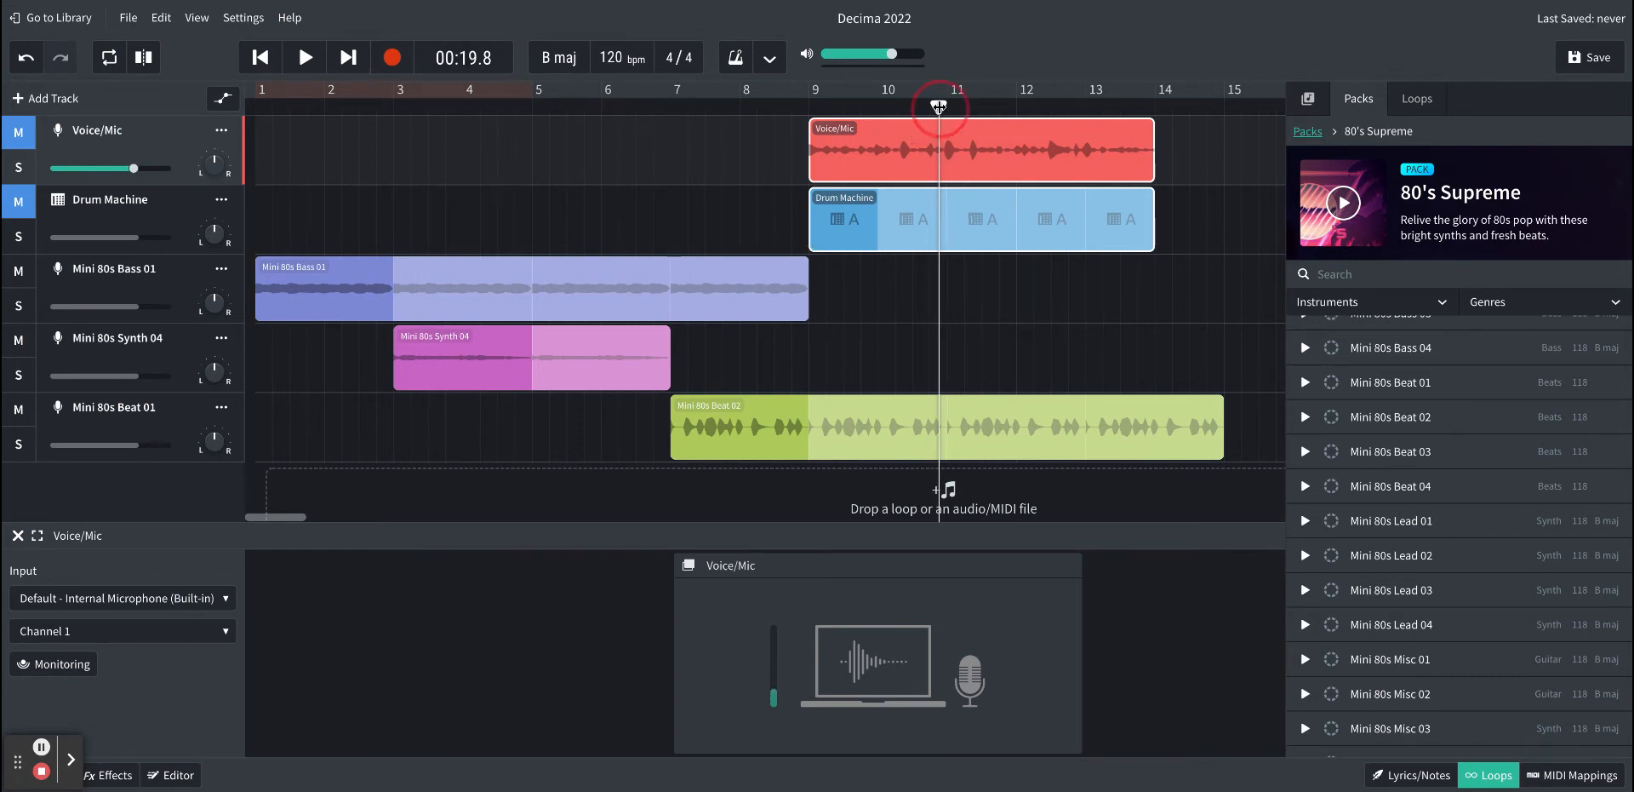
Step: Play the arrangement from around bar 4 and unmute the Voice/Mic track during playback
{"action": "left_click", "coordinate": [468, 106]}
{"action": "left_click", "coordinate": [307, 60]}
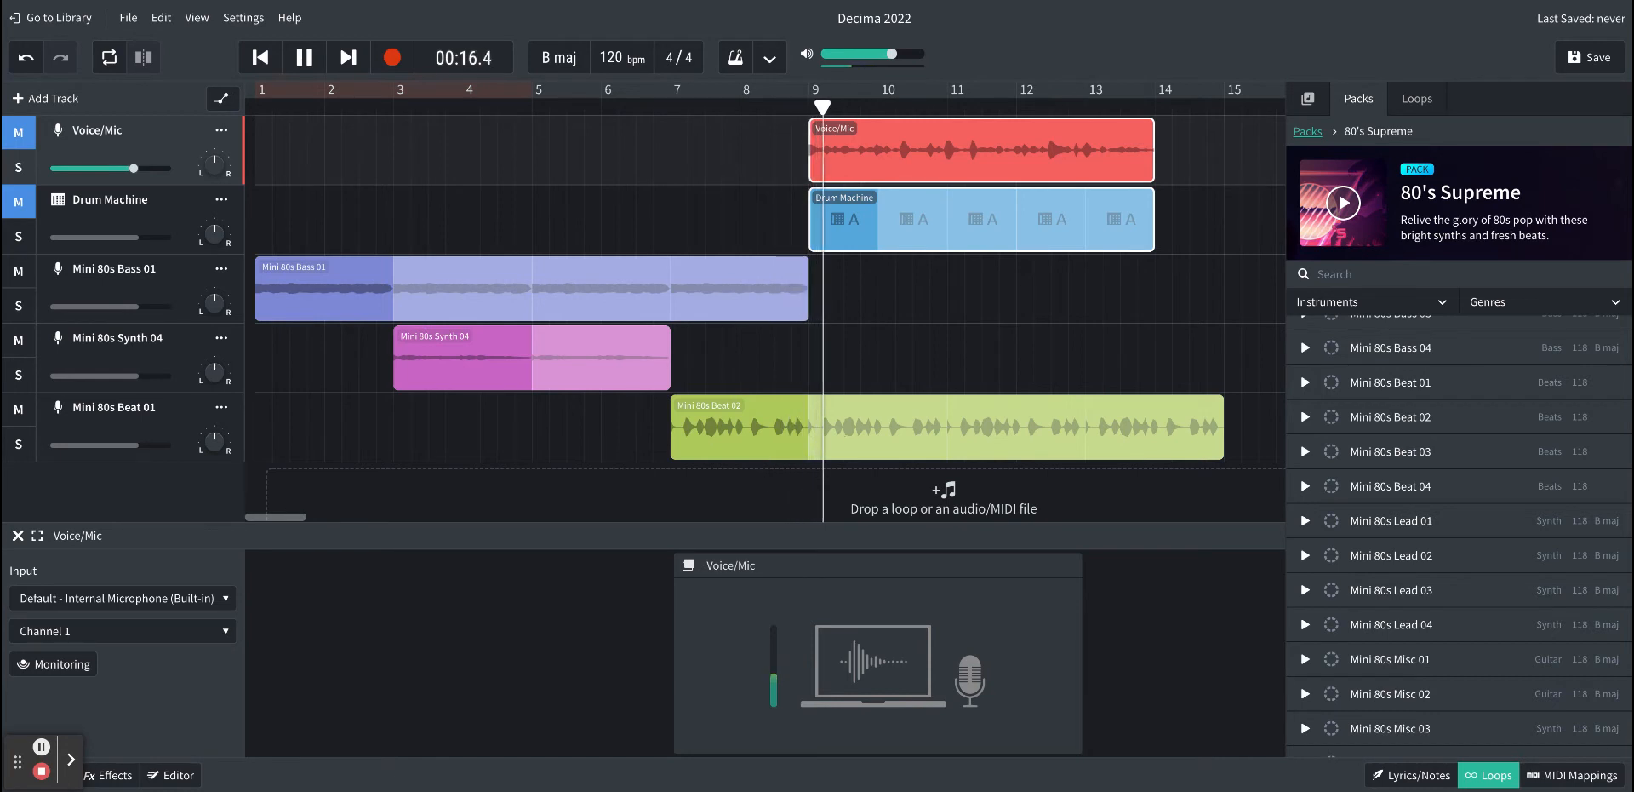
{"action": "left_click", "coordinate": [19, 129]}
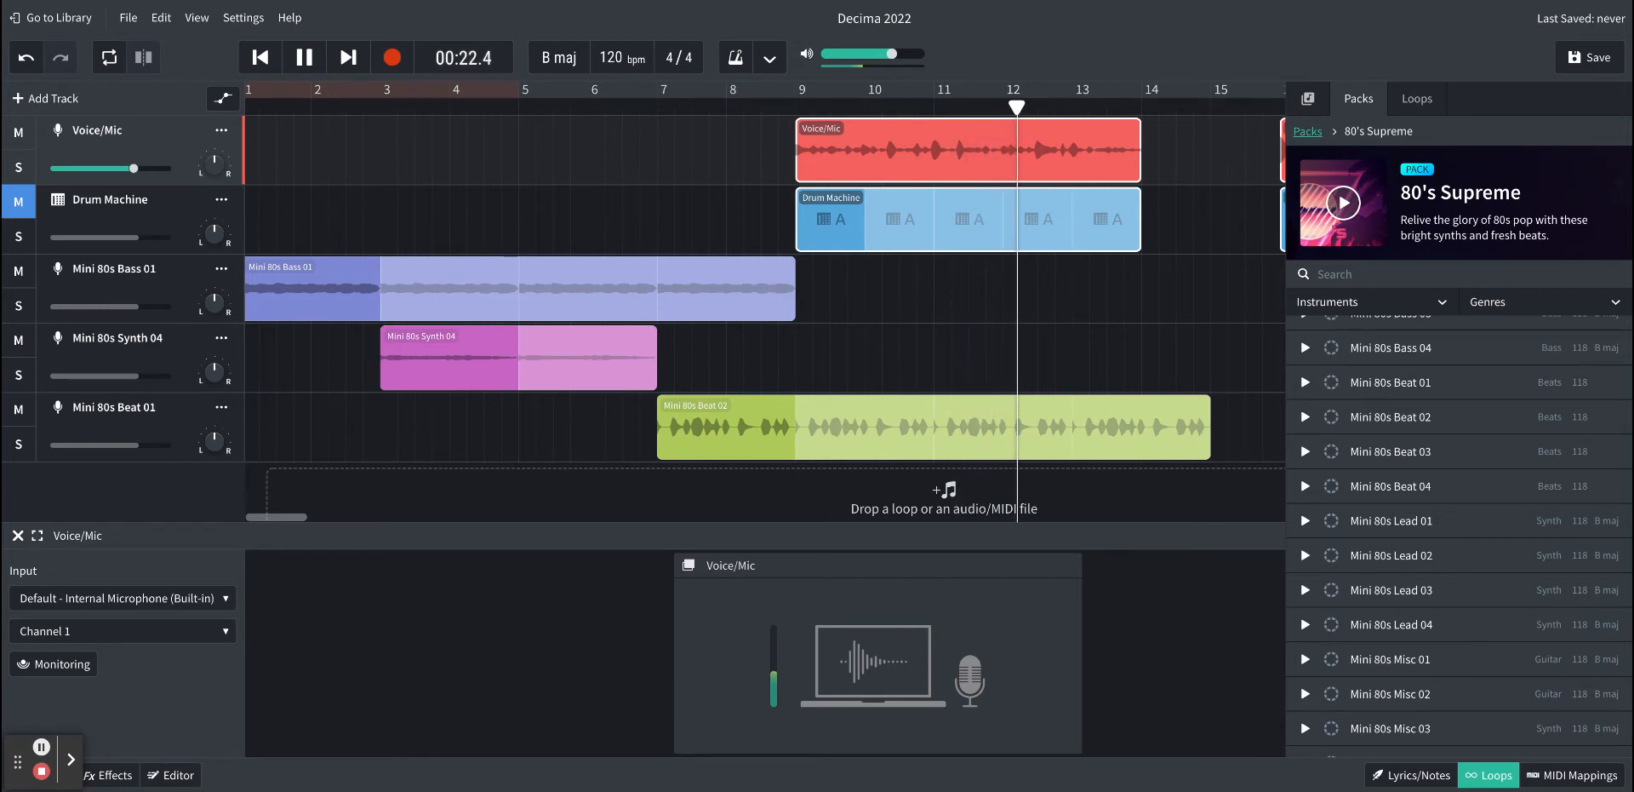
{"action": "left_click", "coordinate": [304, 58]}
Step: Move the selected Voice/Mic and Drum Machine regions together so the first ones start at bar 7, and play the arrangement
{"action": "scroll", "coordinate": [791, 349], "scroll_direction": "right", "scroll_amount": 3}
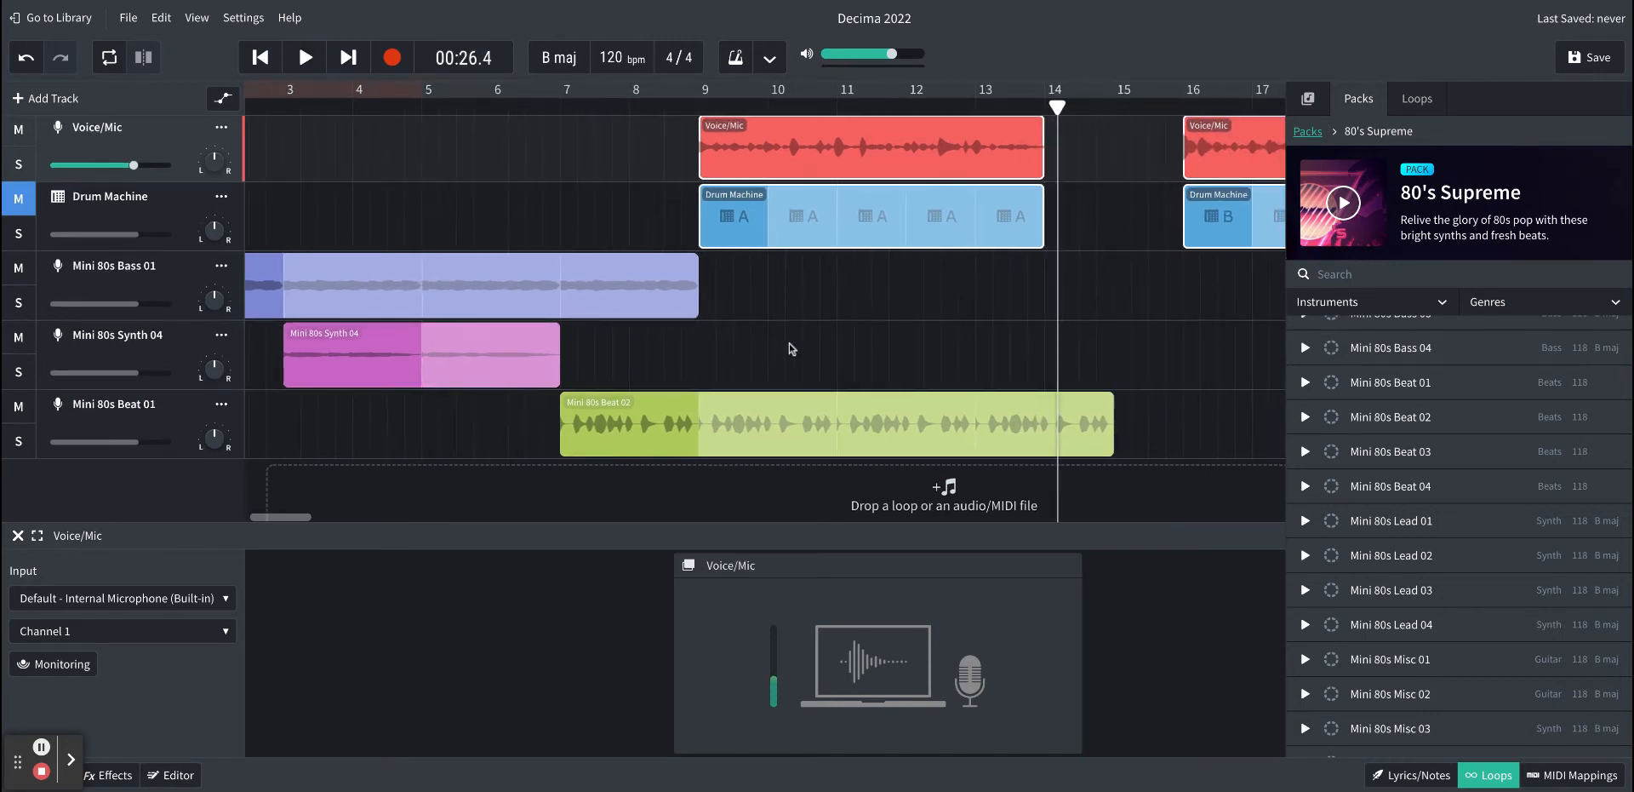
{"action": "scroll", "coordinate": [792, 347], "scroll_direction": "right", "scroll_amount": 2}
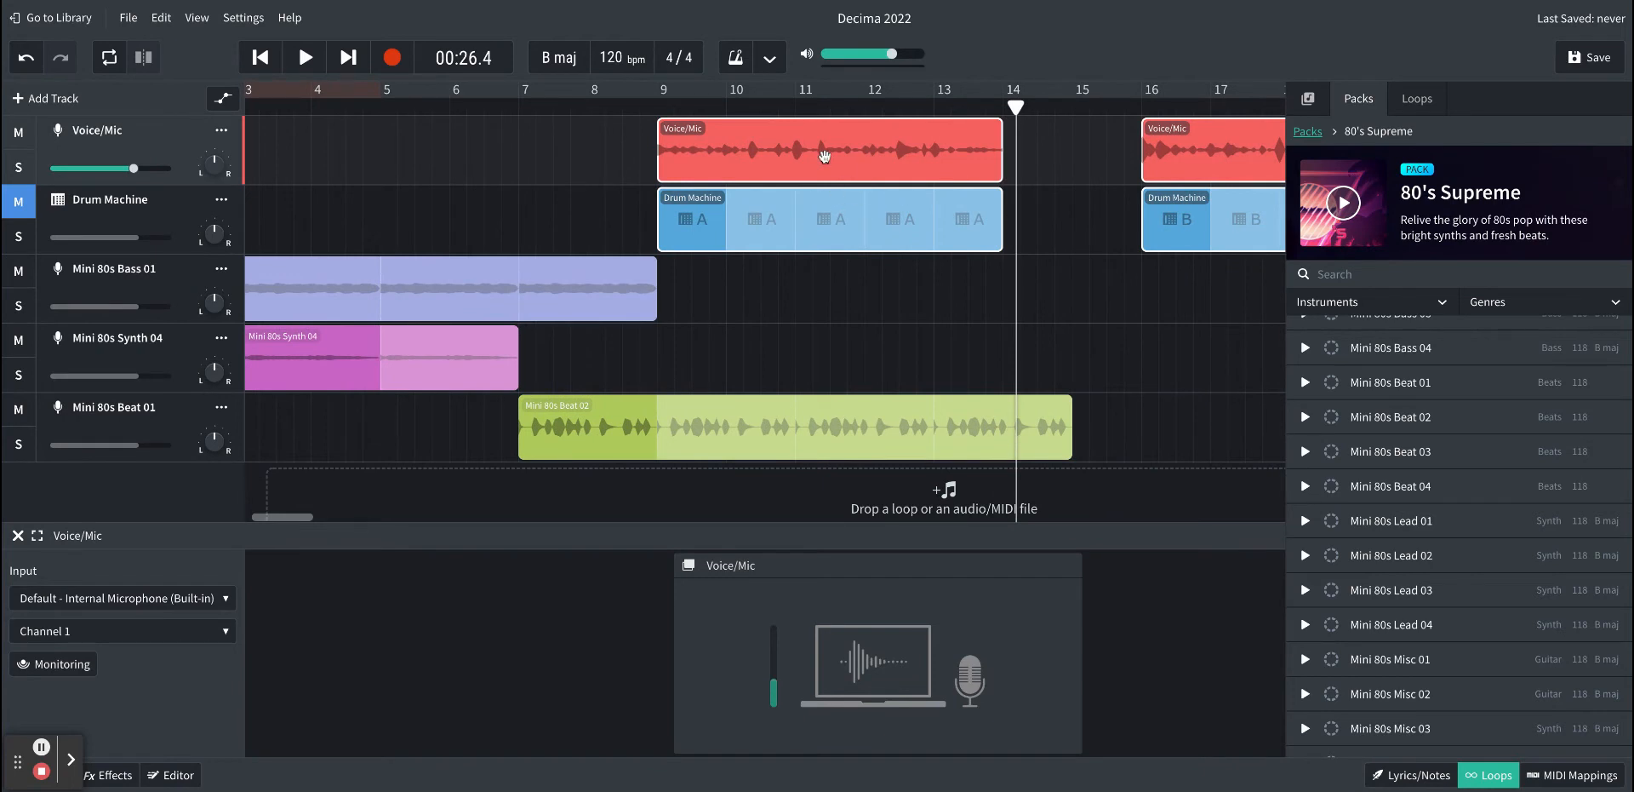
{"action": "left_click_drag", "start_coordinate": [827, 161], "coordinate": [689, 158]}
{"action": "scroll", "coordinate": [732, 243], "scroll_direction": "left", "scroll_amount": 7}
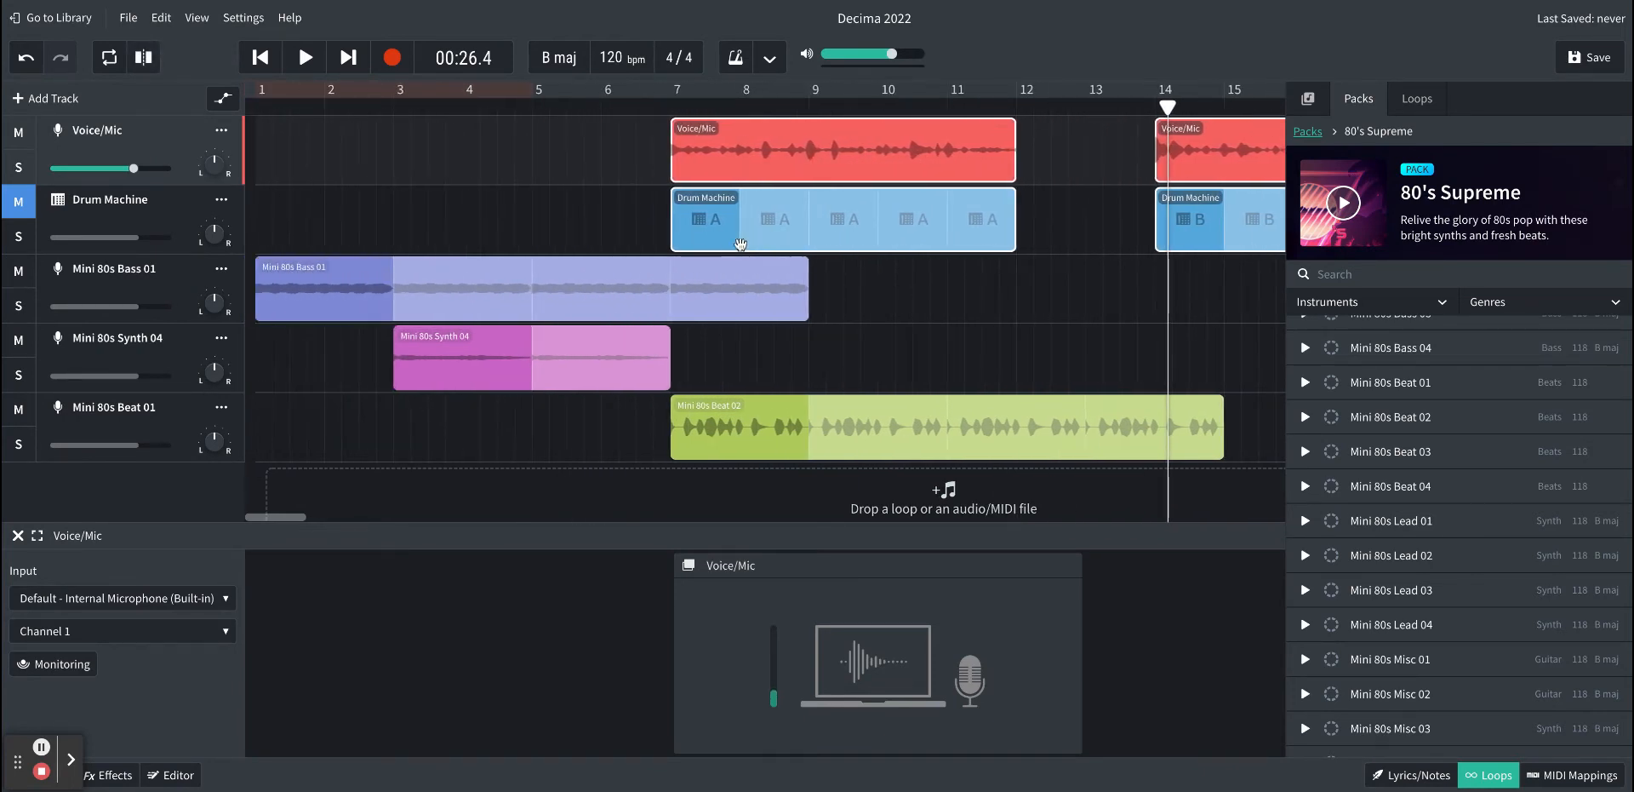
{"action": "left_click", "coordinate": [429, 107]}
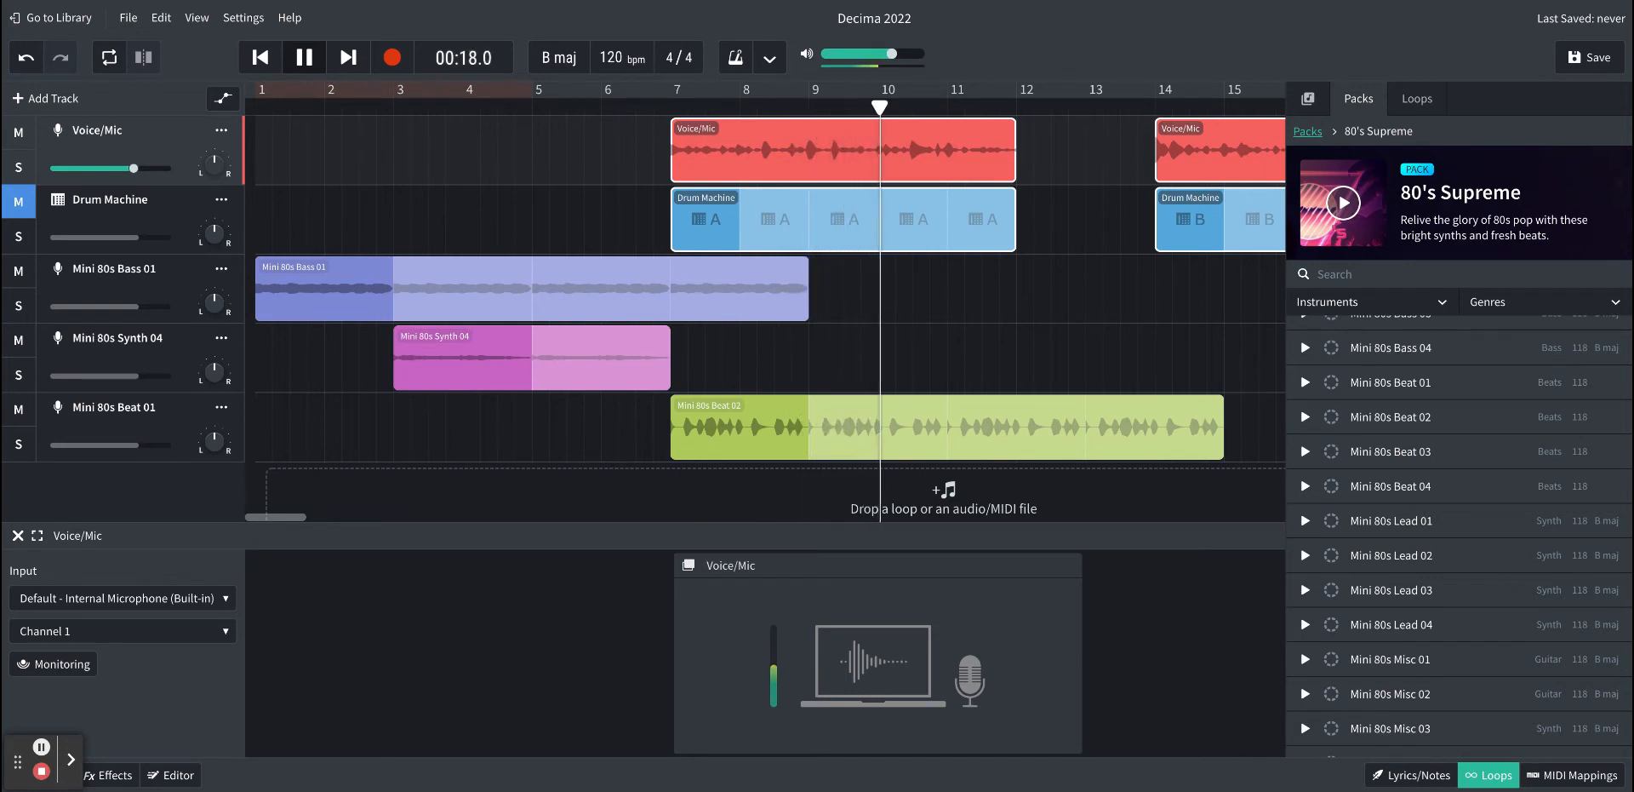
{"action": "left_click", "coordinate": [304, 58]}
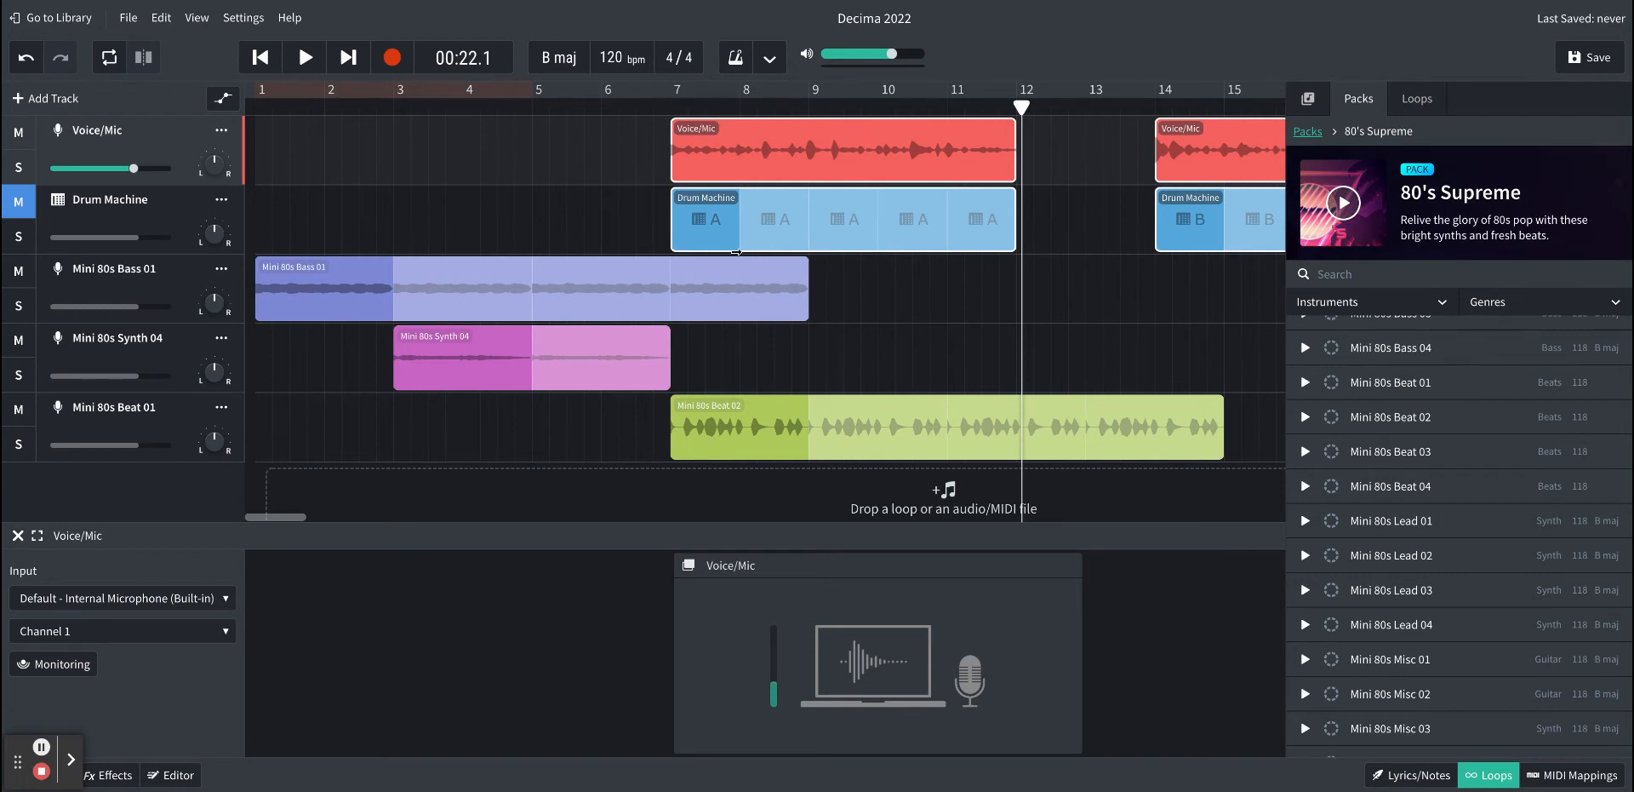
Step: Copy the Mini 80s Synth 04 region and paste it at bar 12 on the same track
{"action": "left_click", "coordinate": [493, 347]}
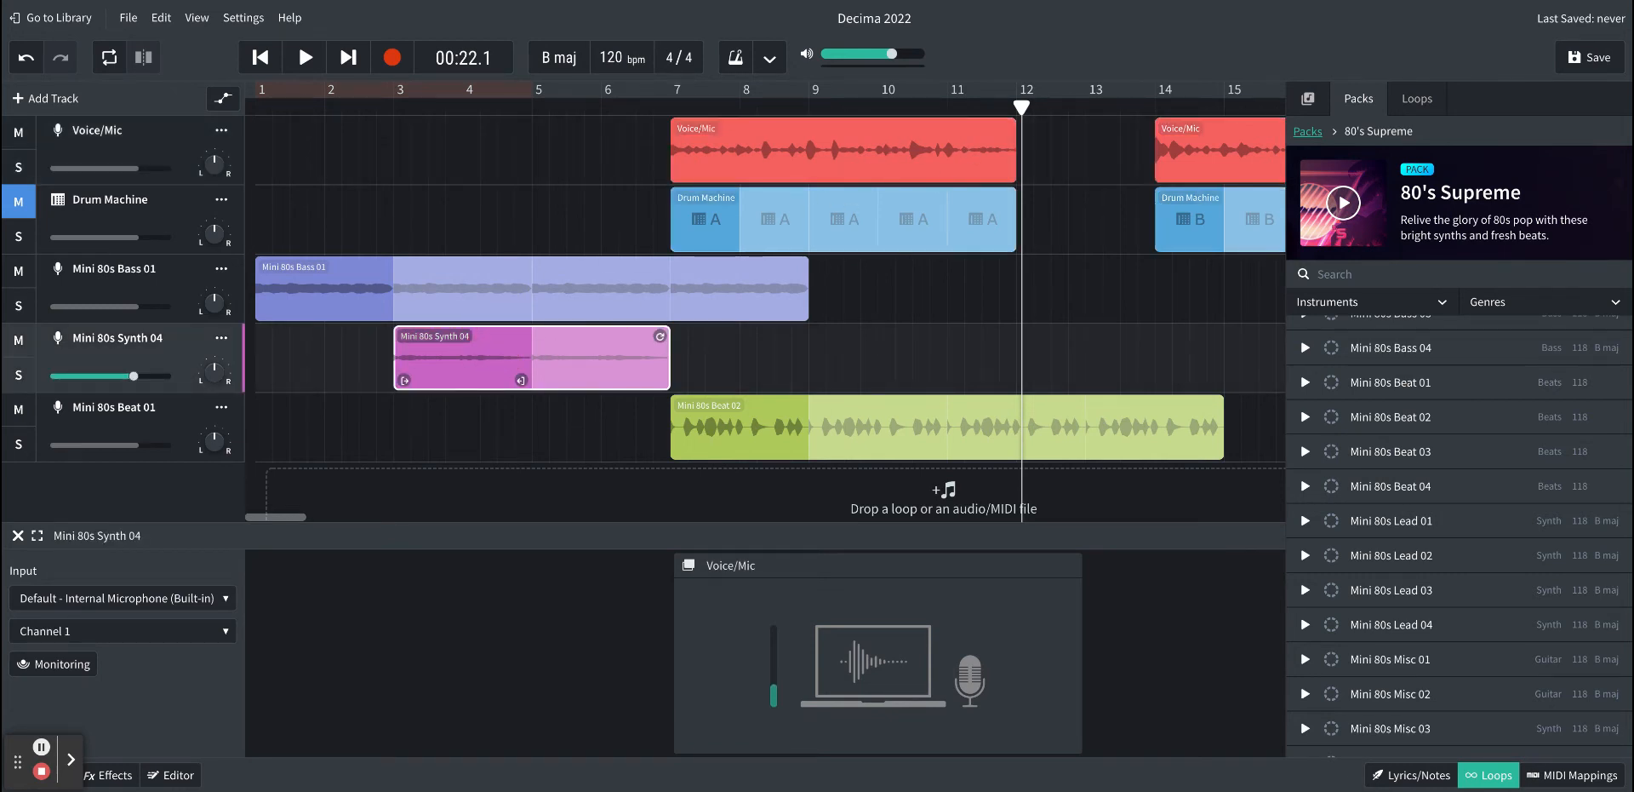
{"action": "left_click_drag", "start_coordinate": [1021, 105], "coordinate": [1020, 105]}
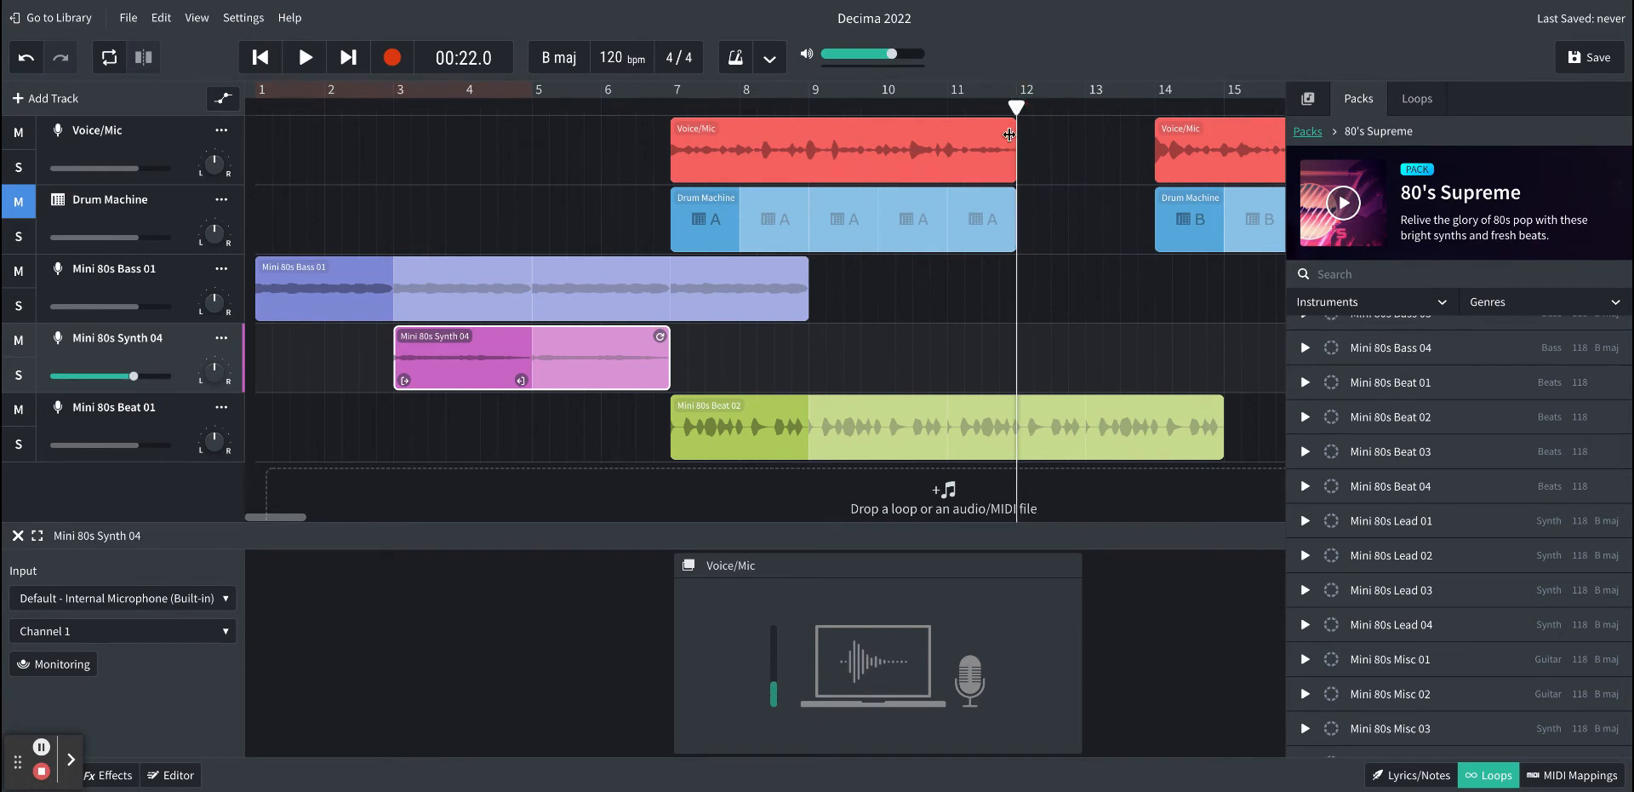
{"action": "key", "text": "ctrl+v"}
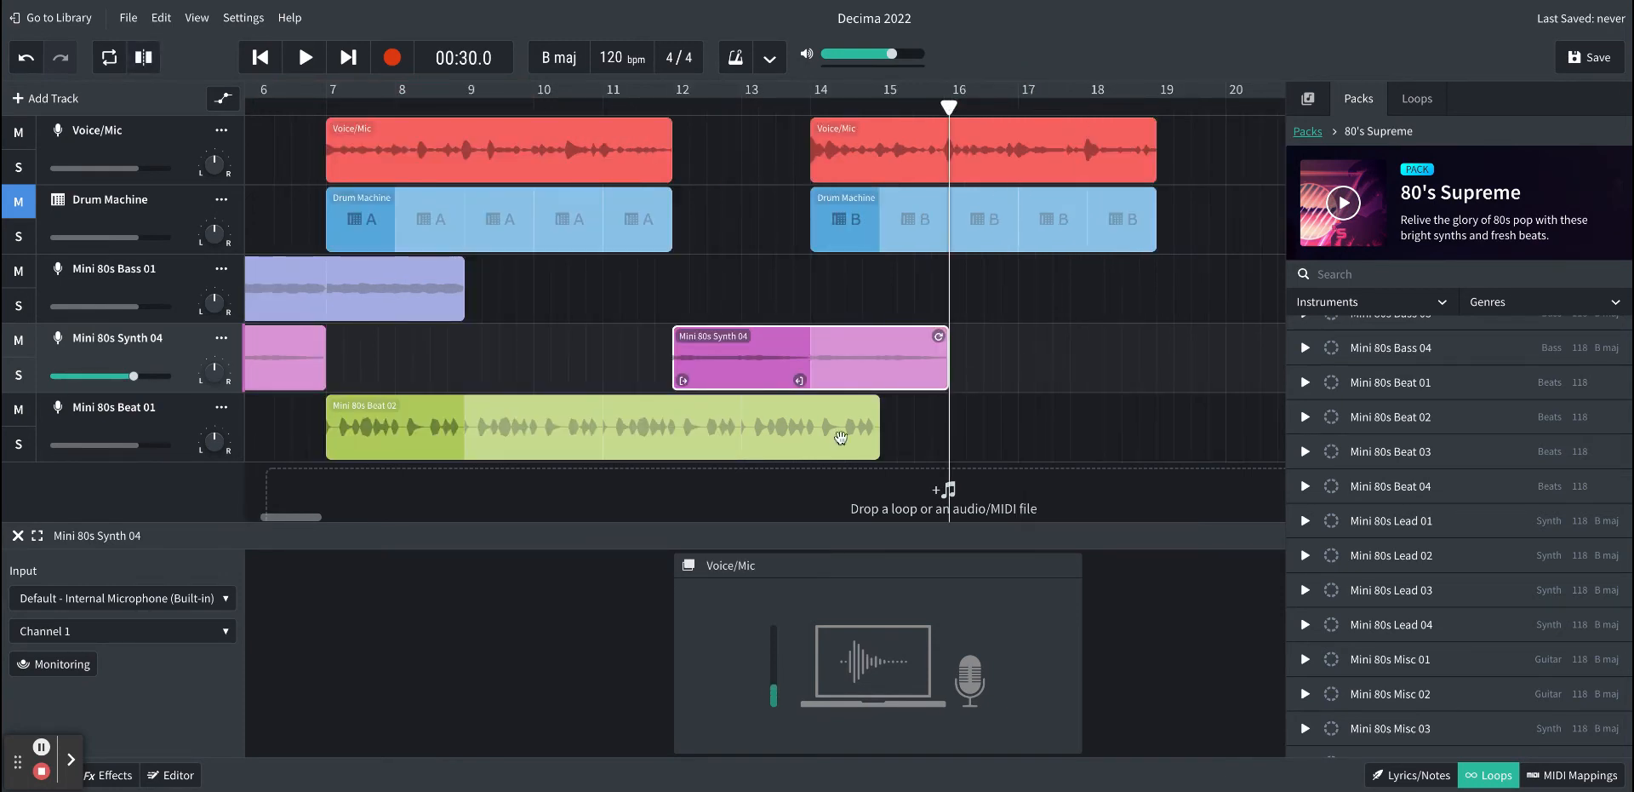
Step: Extend the looped Mini 80s Beat 02 region to just past bar 19
{"action": "scroll", "coordinate": [626, 361], "scroll_direction": "left", "scroll_amount": 3}
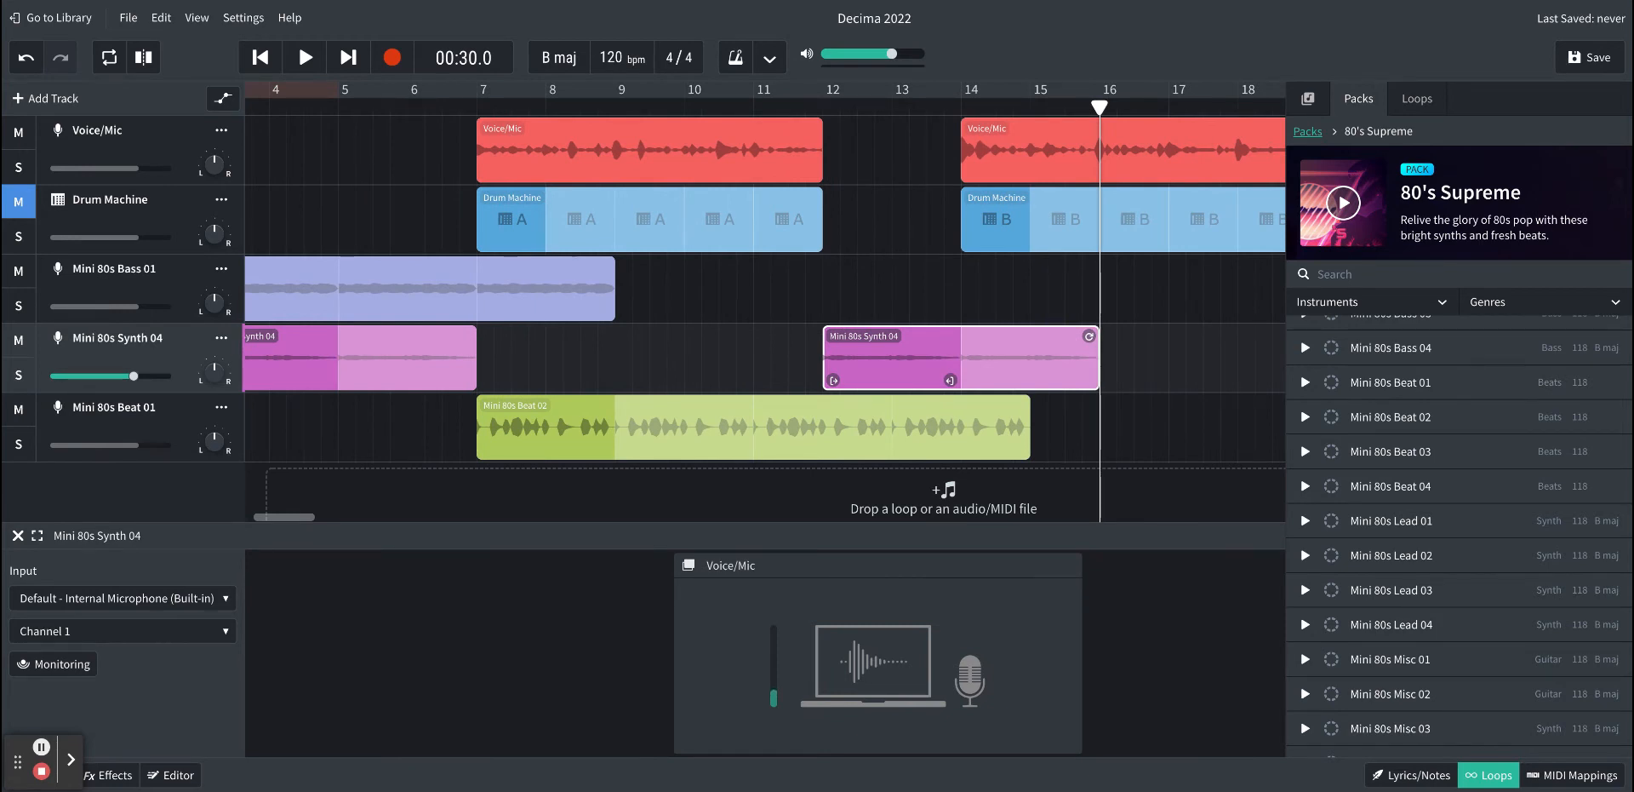
{"action": "scroll", "coordinate": [852, 425], "scroll_direction": "right", "scroll_amount": 3}
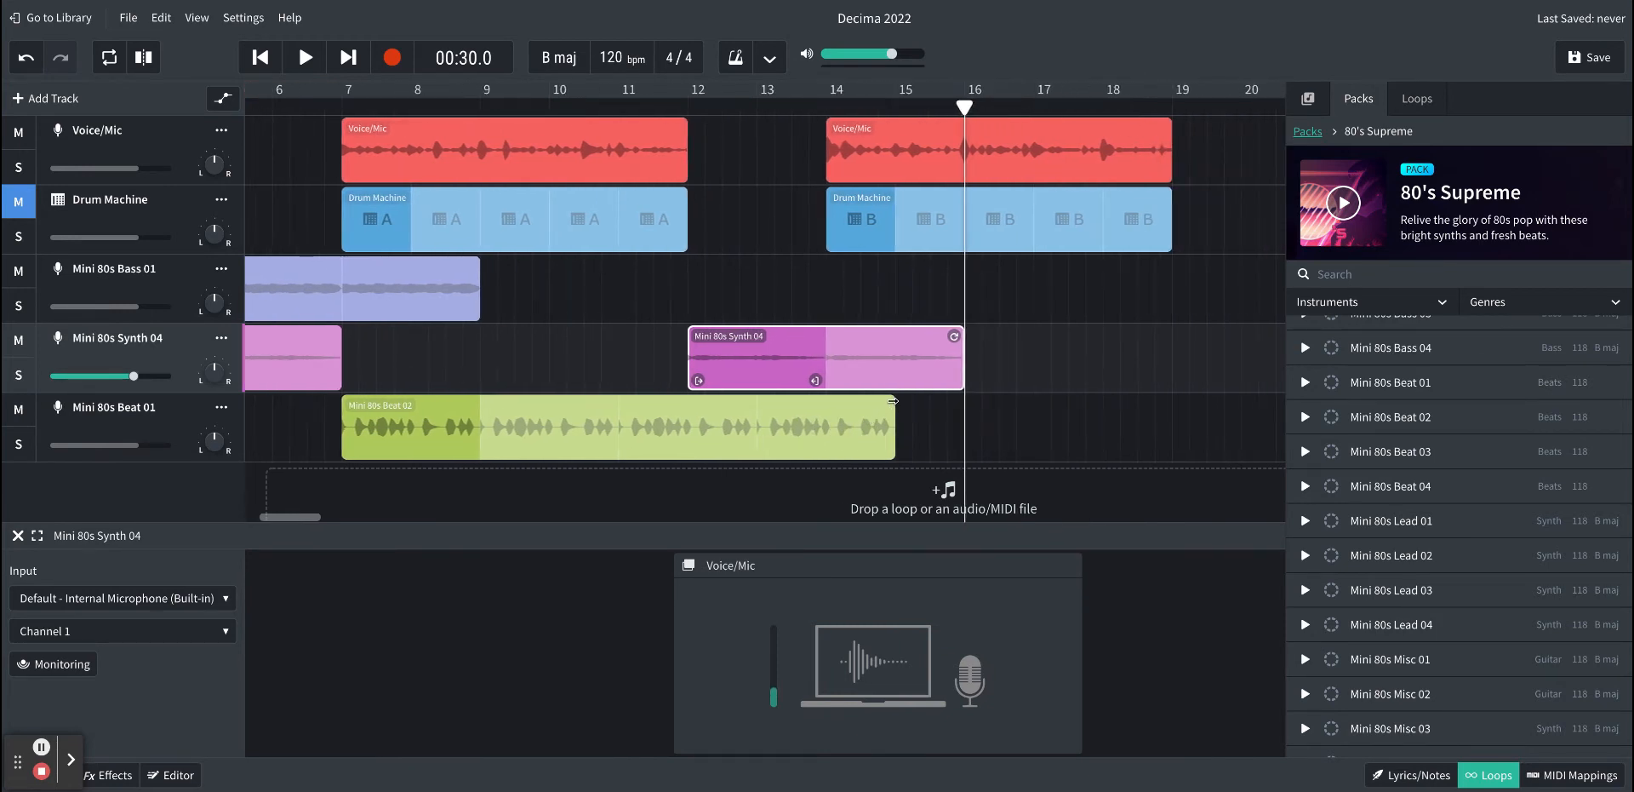
{"action": "left_click_drag", "start_coordinate": [892, 400], "coordinate": [1188, 411]}
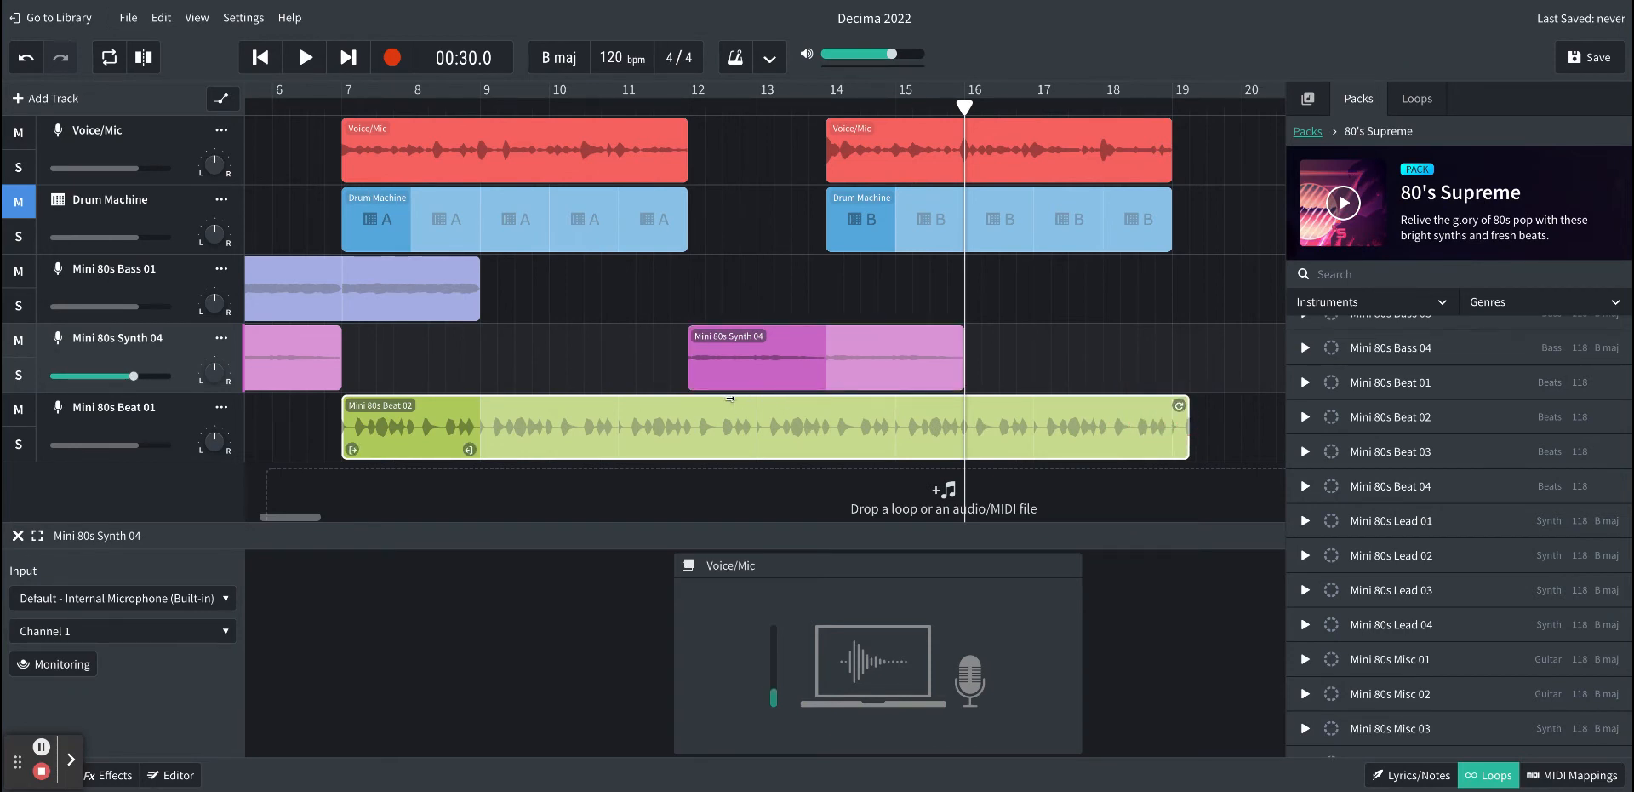
Step: Select the second Voice/Mic and Drum Machine regions and move them together to start at bar 16
{"action": "scroll", "coordinate": [730, 398], "scroll_direction": "left", "scroll_amount": 3}
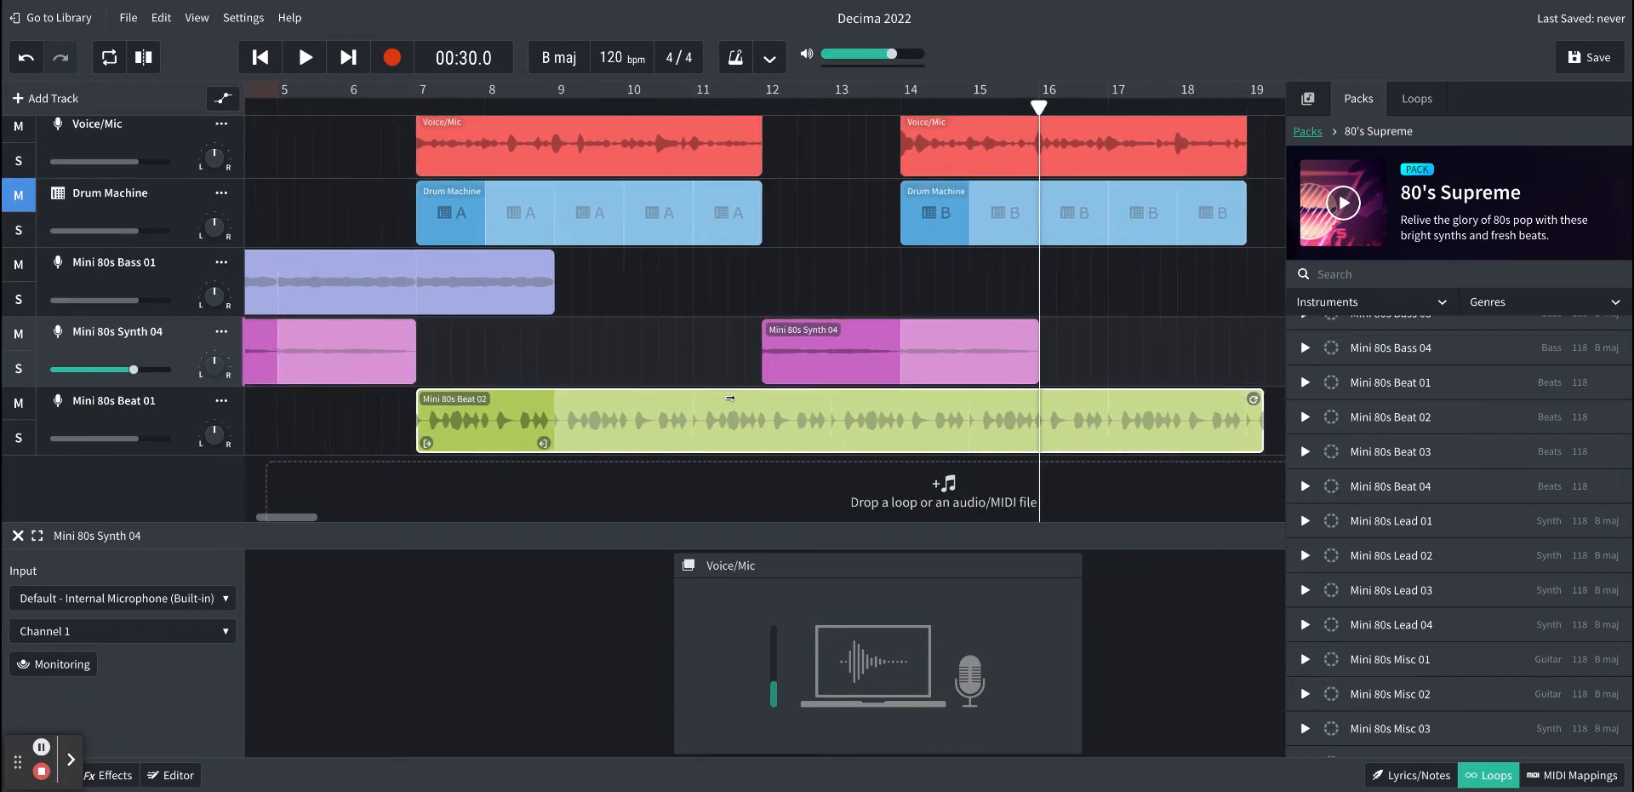
{"action": "scroll", "coordinate": [729, 398], "scroll_direction": "right", "scroll_amount": 1}
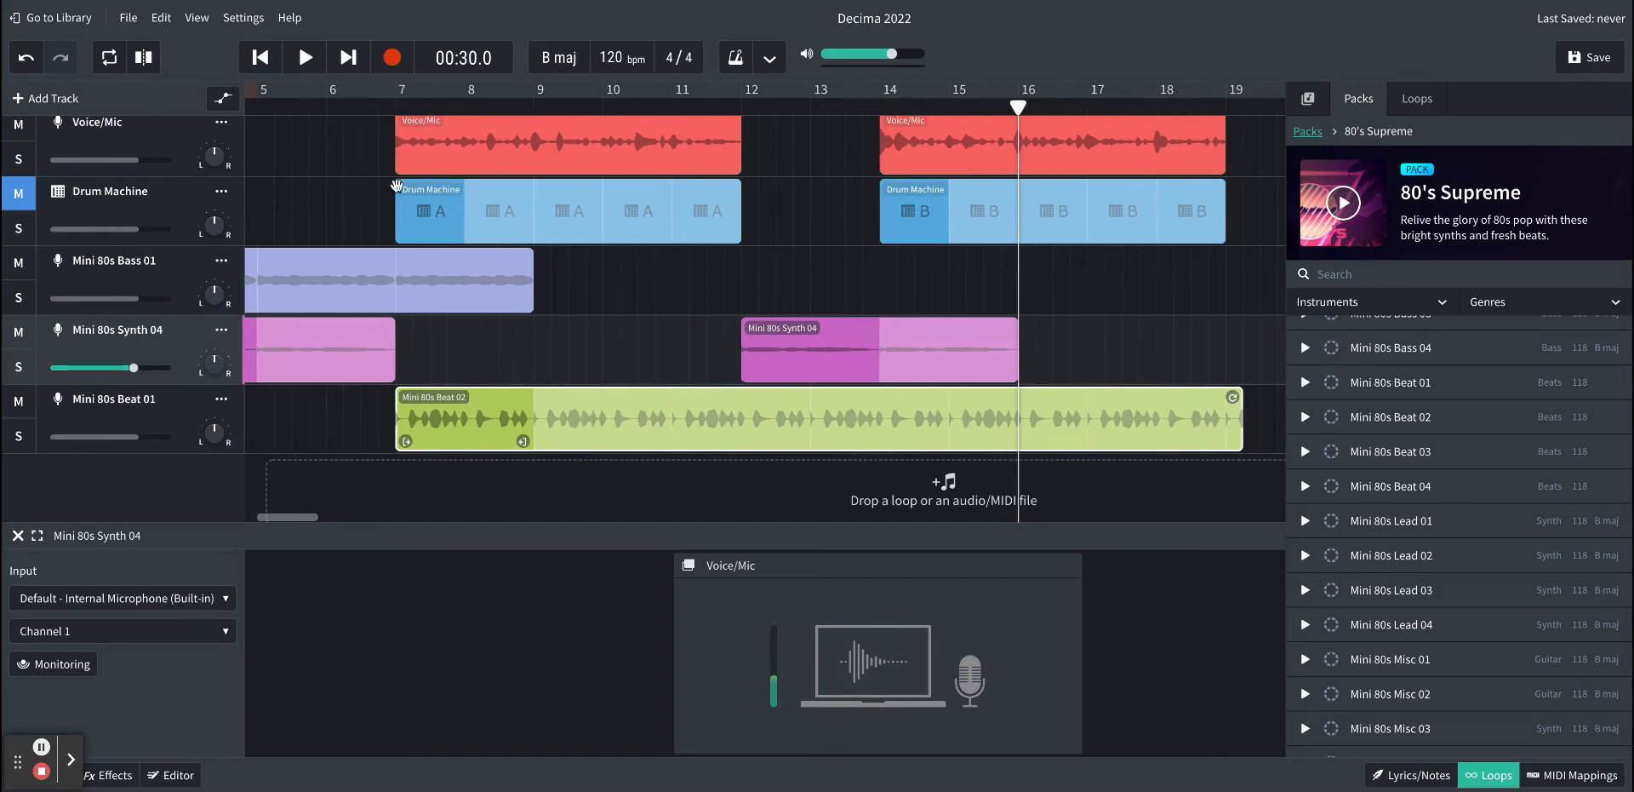
{"action": "scroll", "coordinate": [624, 297], "scroll_direction": "right", "scroll_amount": 5}
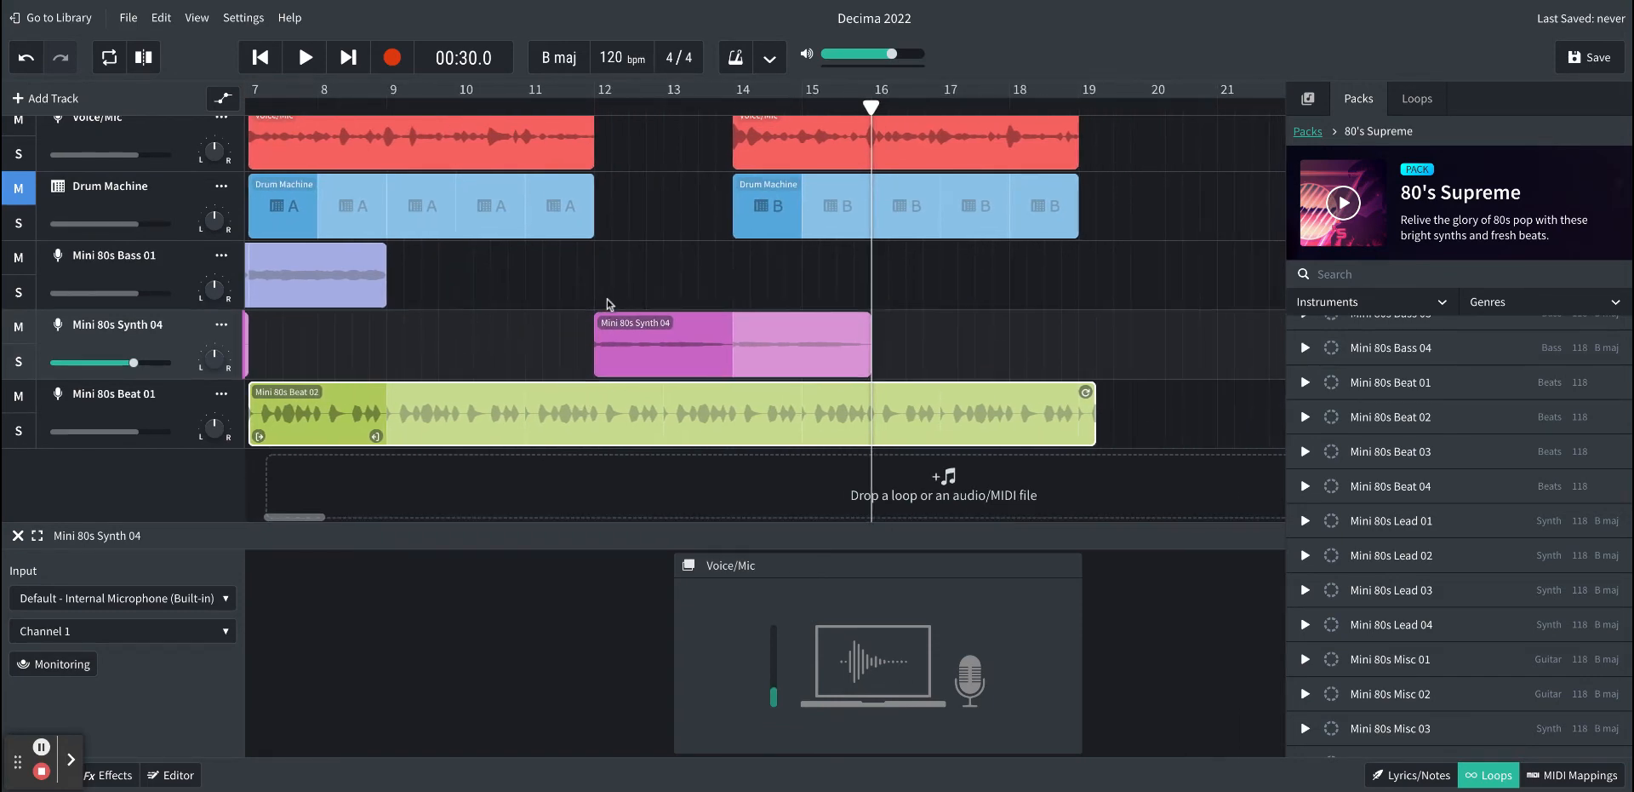
{"action": "scroll", "coordinate": [613, 303], "scroll_direction": "right", "scroll_amount": 2}
{"action": "scroll", "coordinate": [613, 302], "scroll_direction": "up", "scroll_amount": 1}
{"action": "left_click_drag", "start_coordinate": [1114, 166], "coordinate": [799, 205]}
{"action": "left_click_drag", "start_coordinate": [756, 154], "coordinate": [895, 158]}
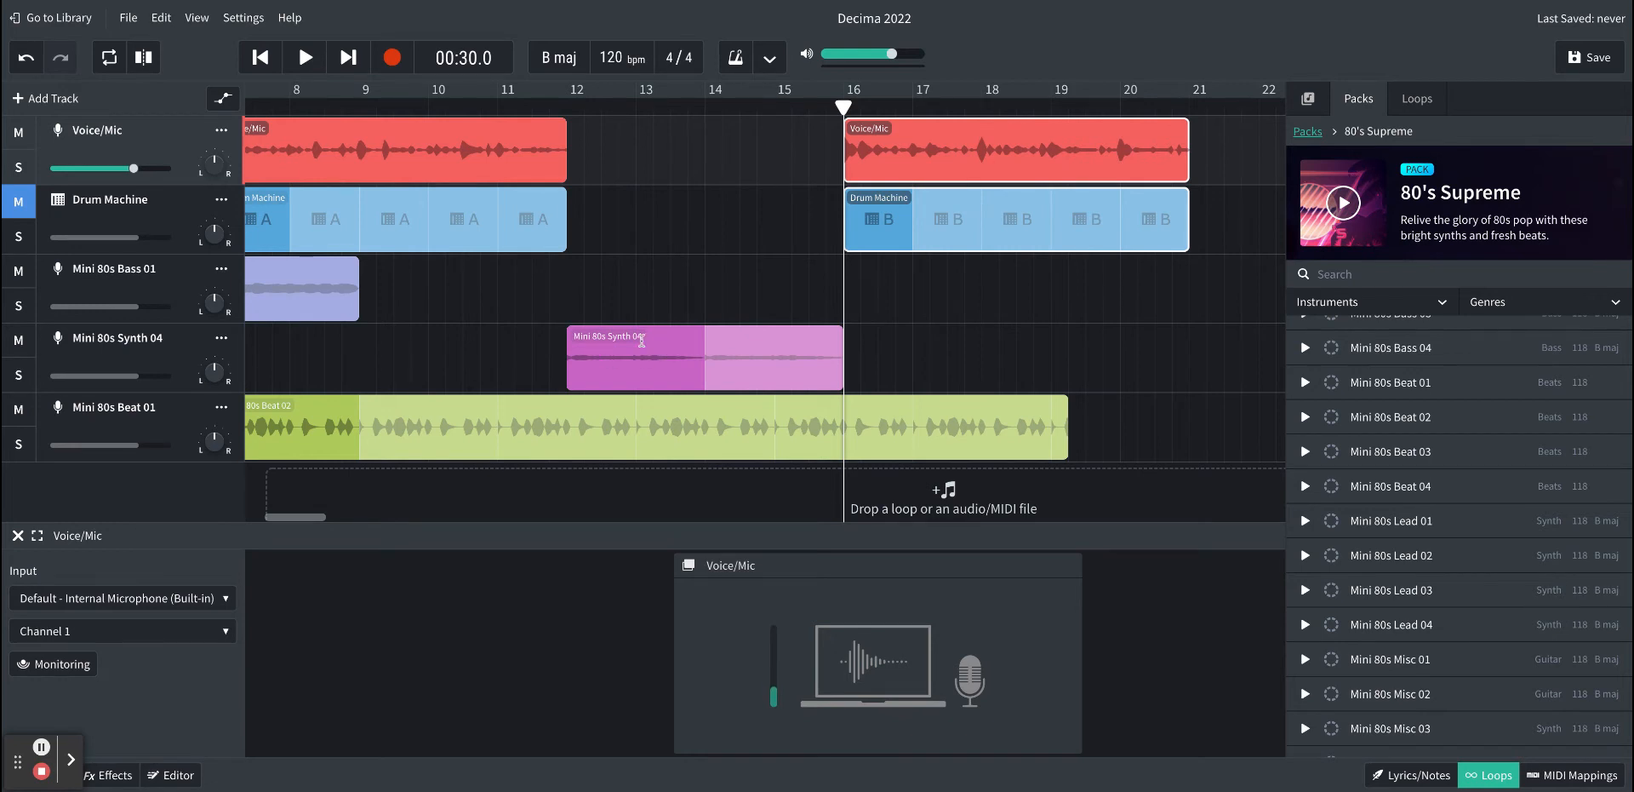
Step: Play the arrangement from the beginning and stop it at bar 16
{"action": "scroll", "coordinate": [656, 338], "scroll_direction": "left", "scroll_amount": 3}
{"action": "scroll", "coordinate": [656, 339], "scroll_direction": "right", "scroll_amount": 5}
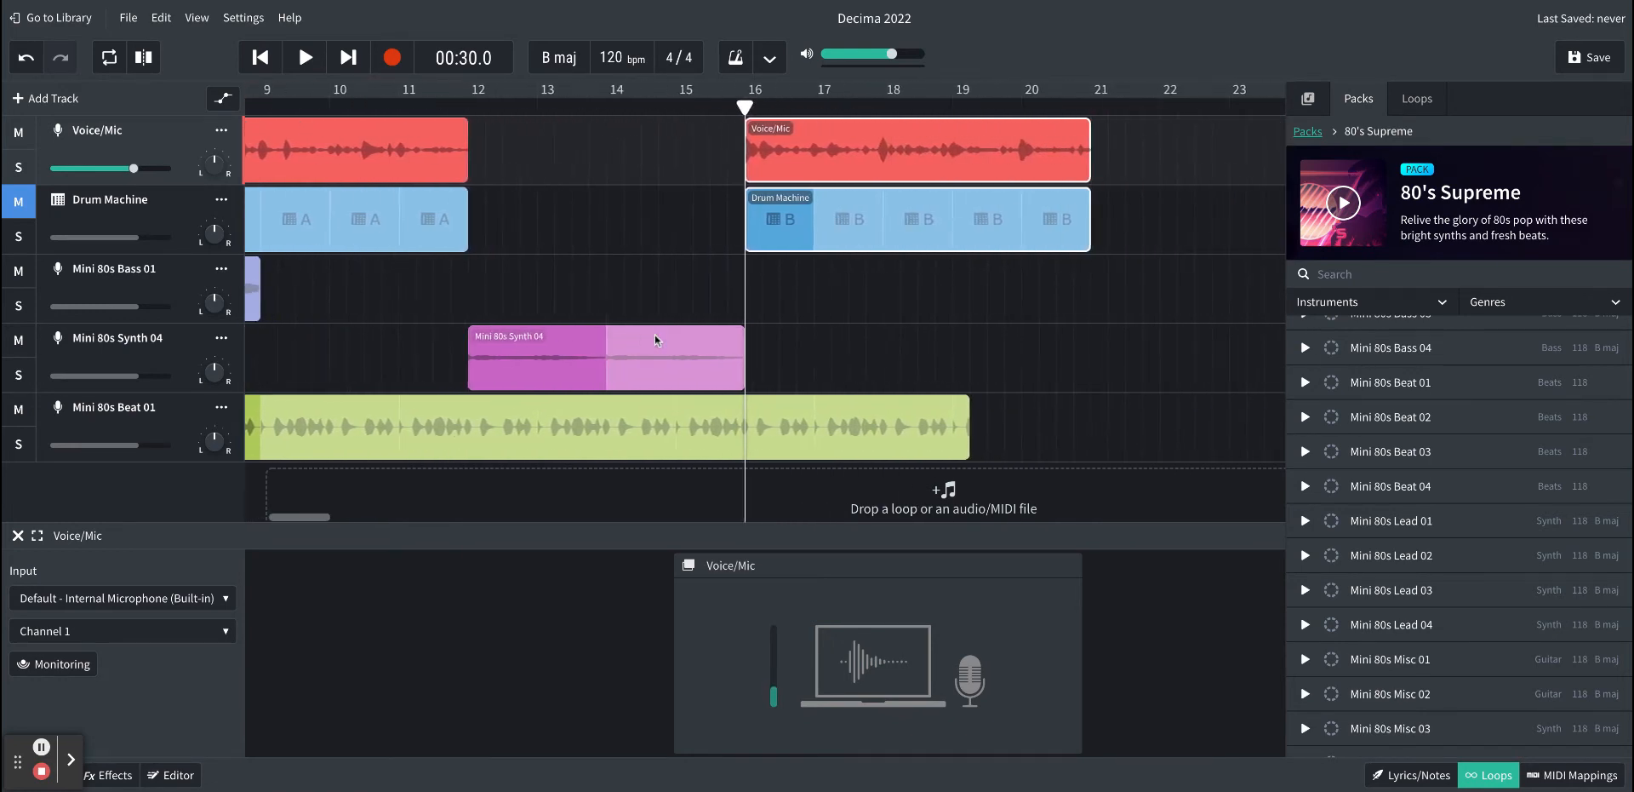
{"action": "scroll", "coordinate": [659, 337], "scroll_direction": "left", "scroll_amount": 6}
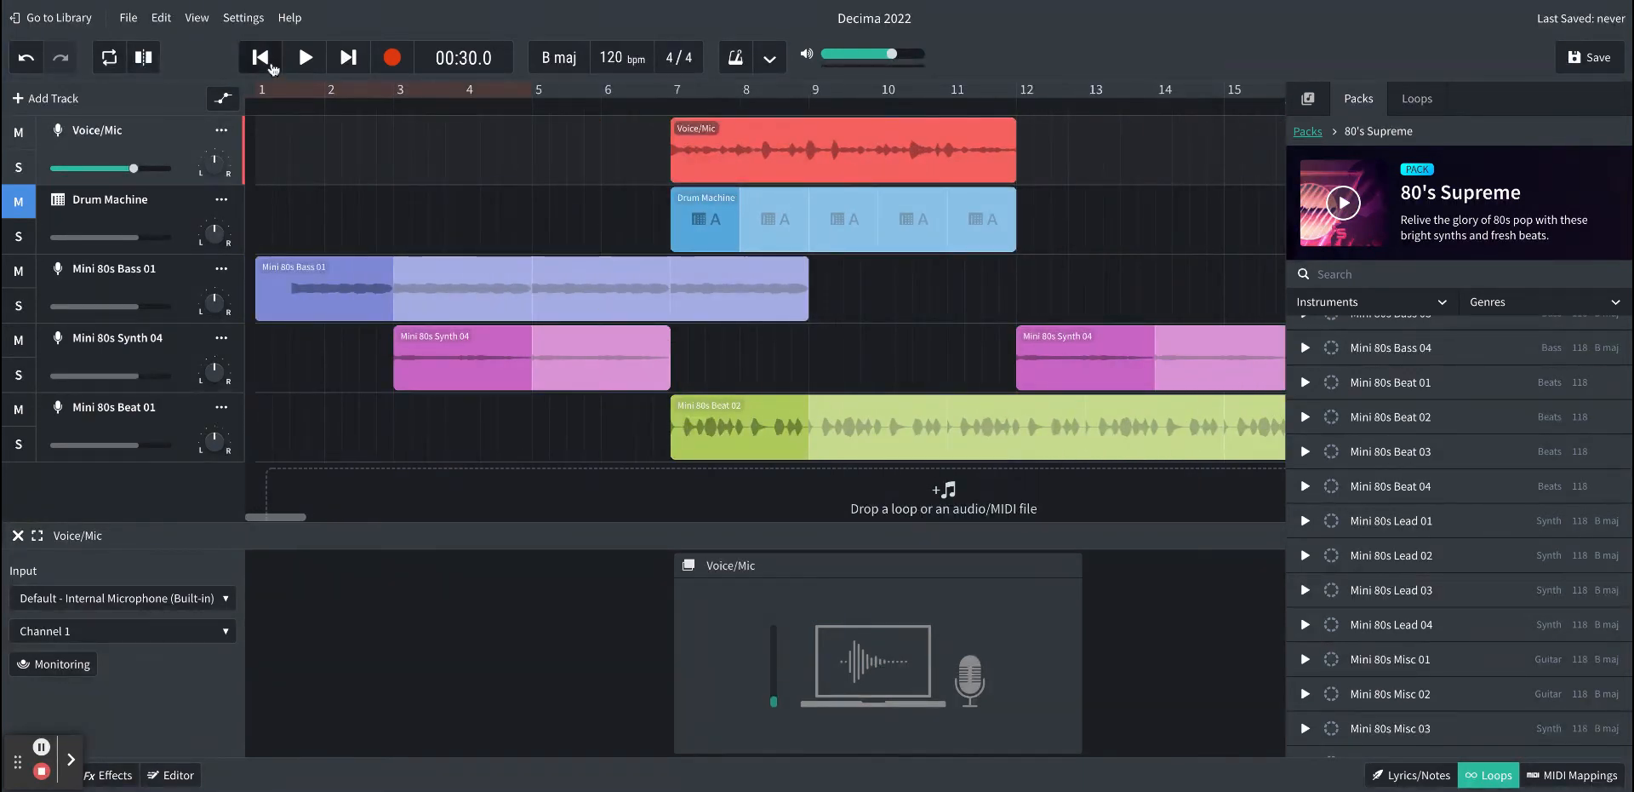
{"action": "left_click", "coordinate": [271, 66]}
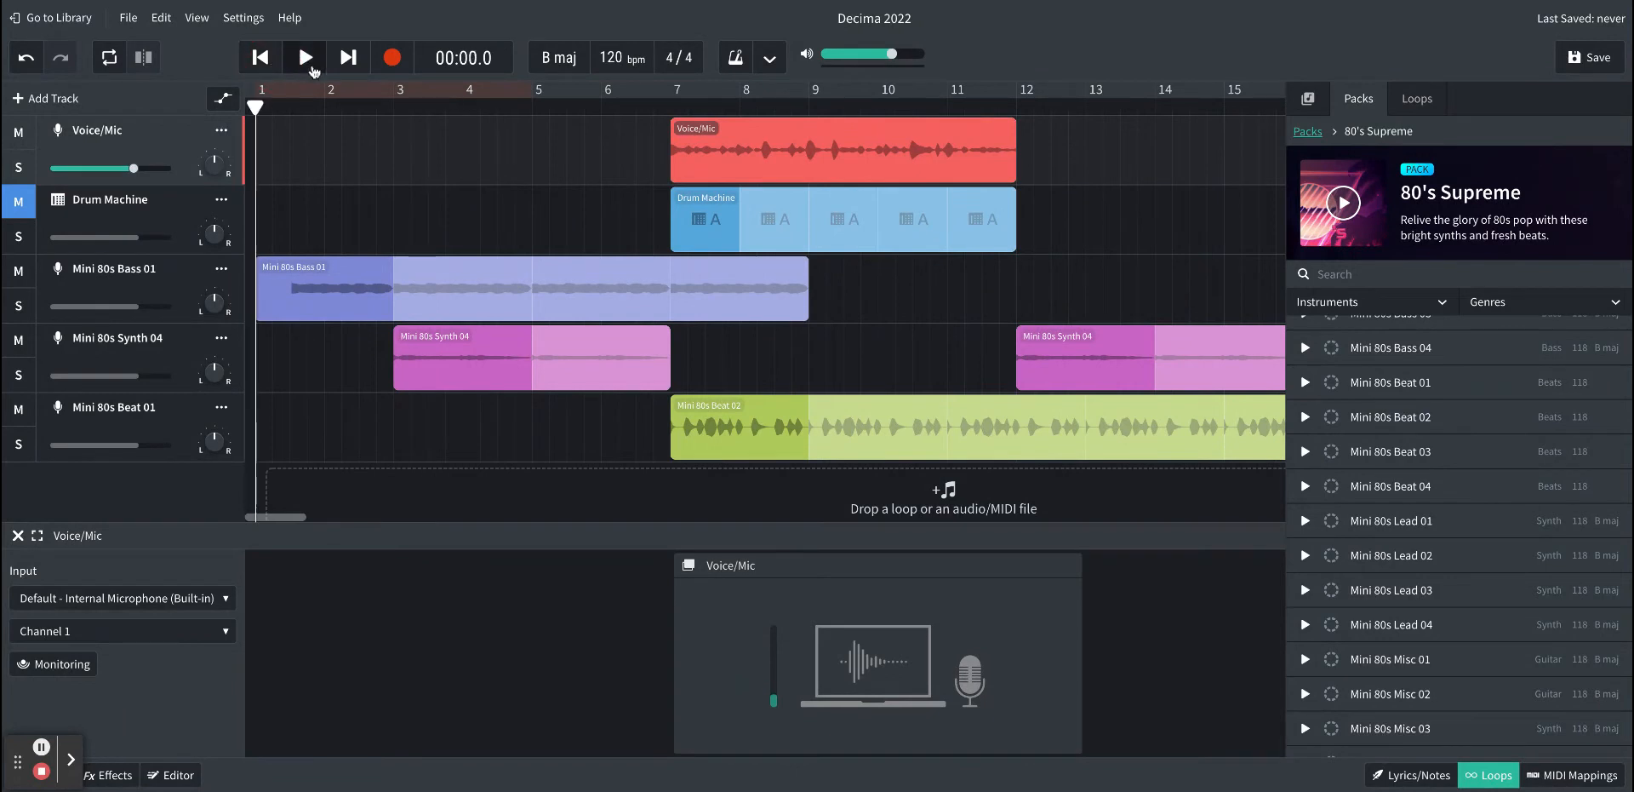
{"action": "left_click", "coordinate": [308, 64]}
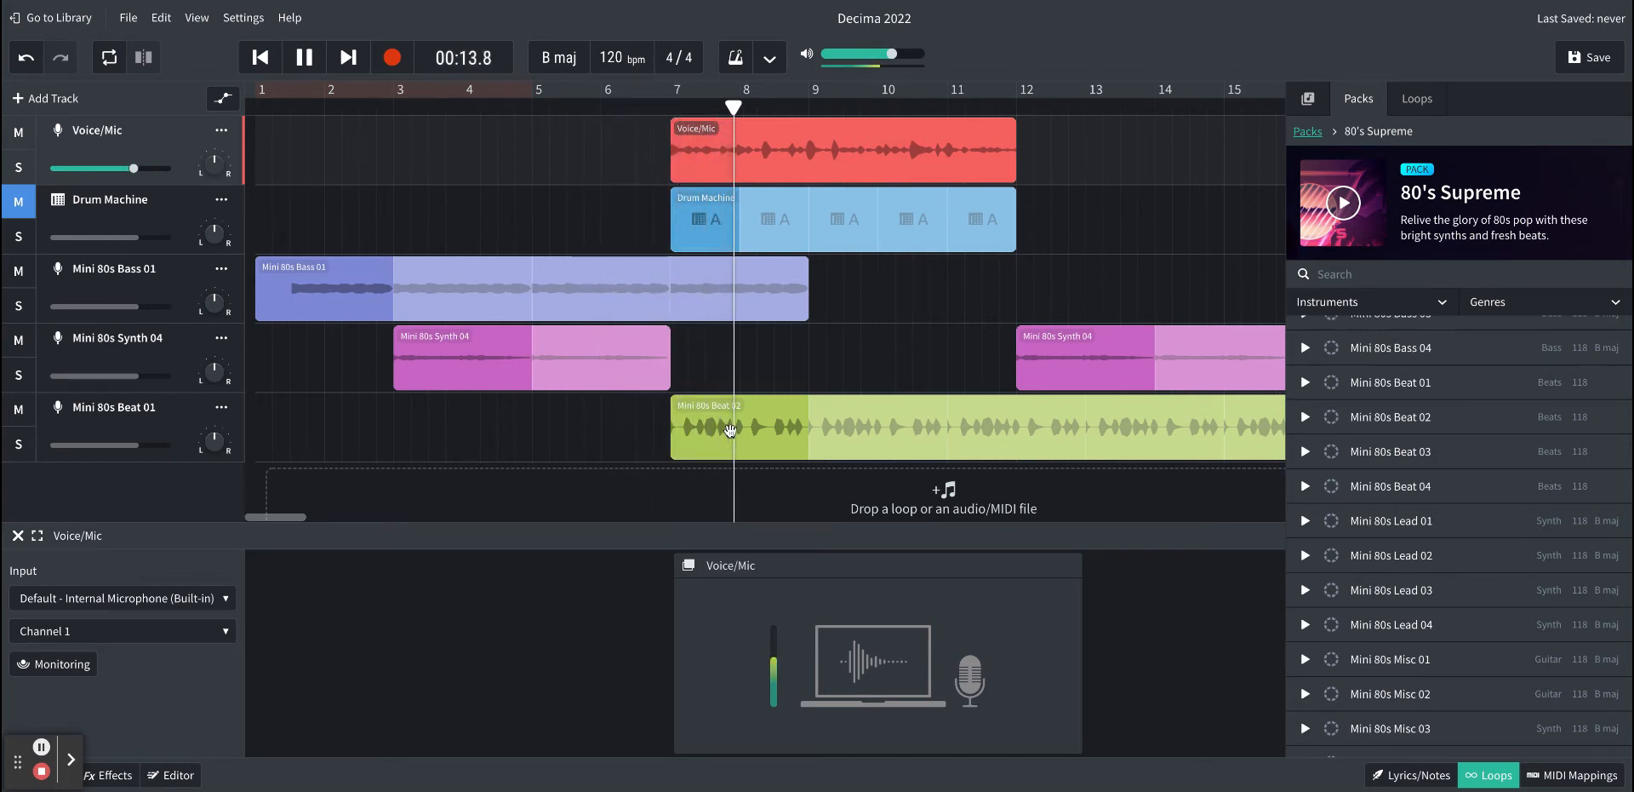
{"action": "scroll", "coordinate": [731, 431], "scroll_direction": "right", "scroll_amount": 1}
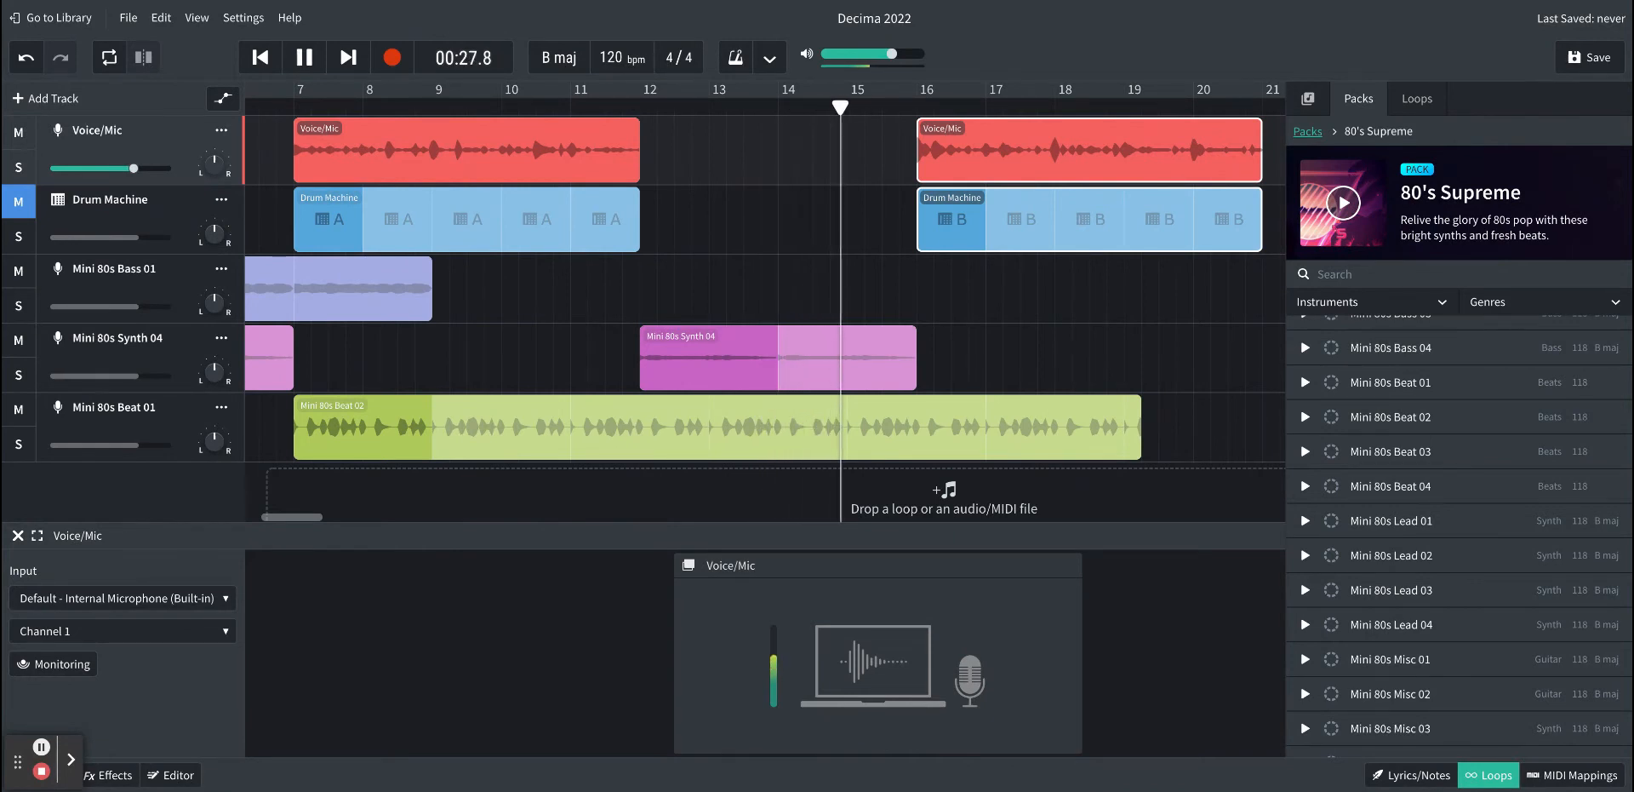
{"action": "left_click", "coordinate": [305, 58]}
Step: Copy the opening Mini 80s Bass 01 region to bar 12 and shorten the copy to end at bar 16
{"action": "scroll", "coordinate": [800, 365], "scroll_direction": "left", "scroll_amount": 5}
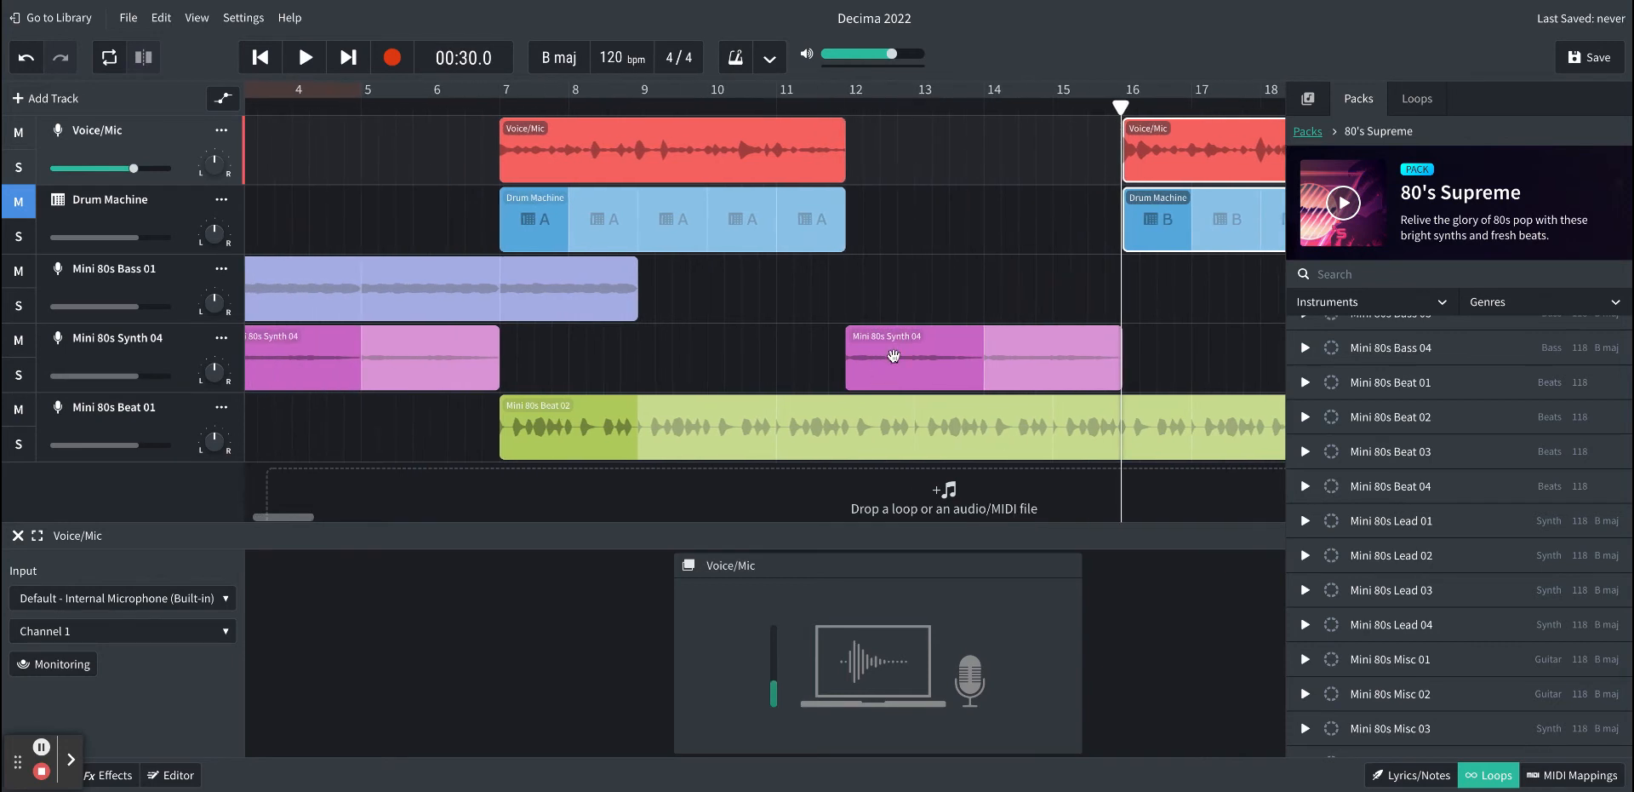
{"action": "scroll", "coordinate": [885, 357], "scroll_direction": "left", "scroll_amount": 3}
{"action": "left_click", "coordinate": [315, 274]}
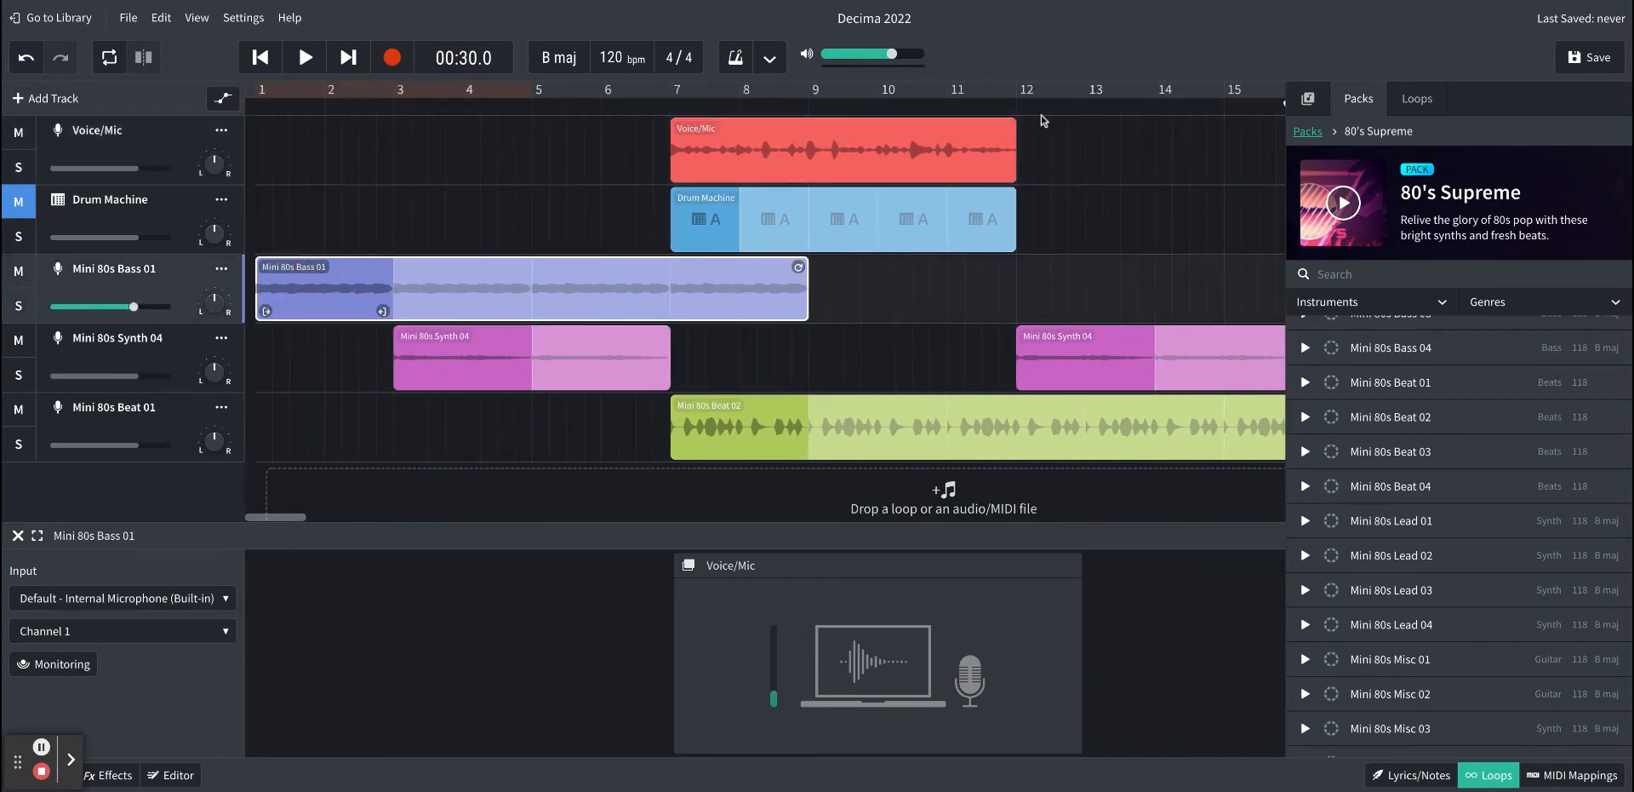
{"action": "key", "text": "ctrl+v"}
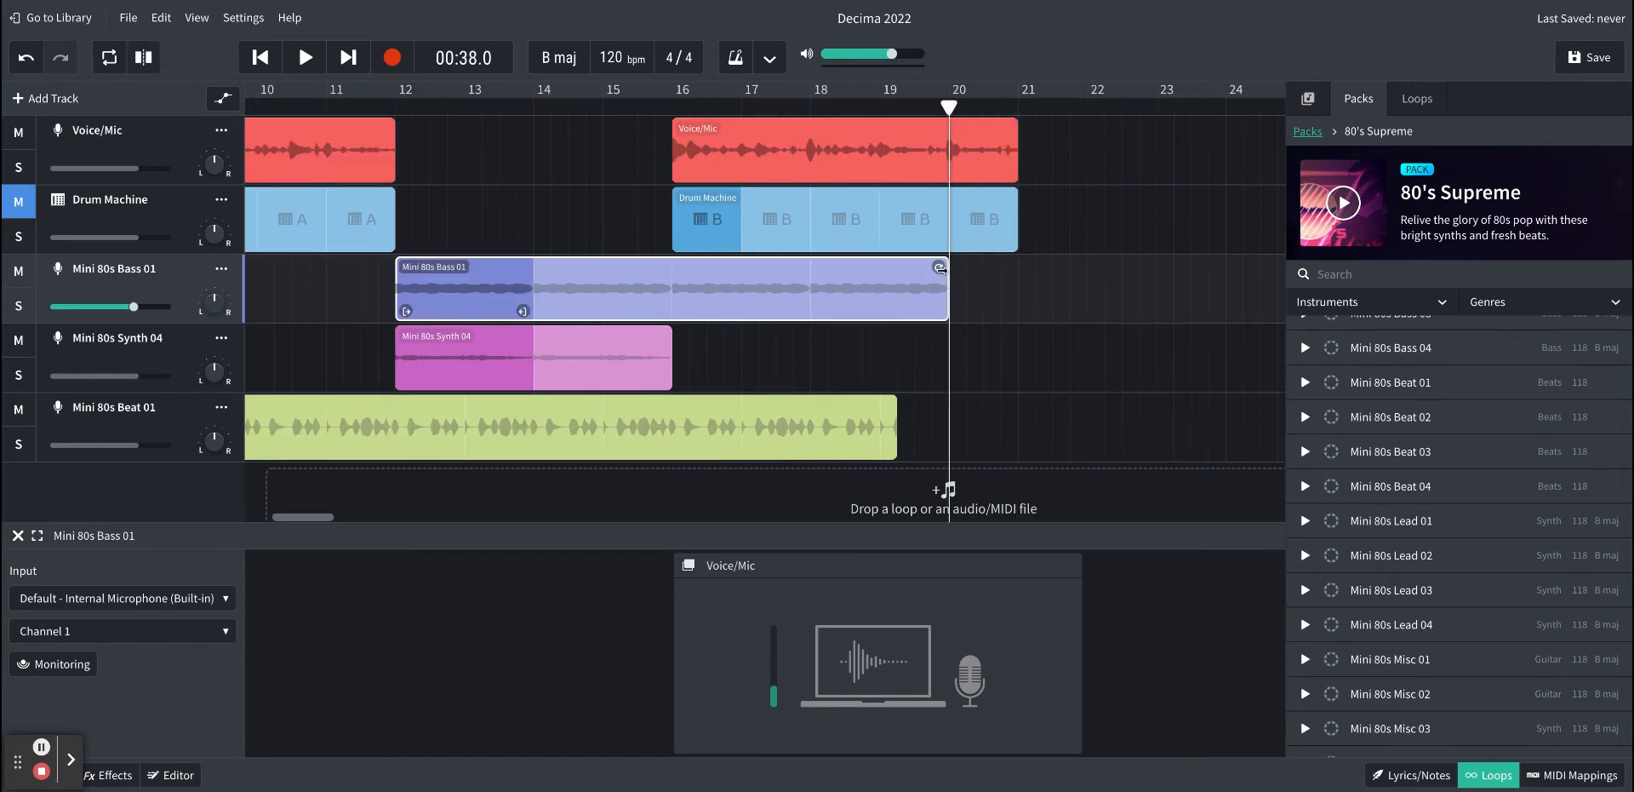
{"action": "left_click_drag", "start_coordinate": [940, 270], "coordinate": [679, 268]}
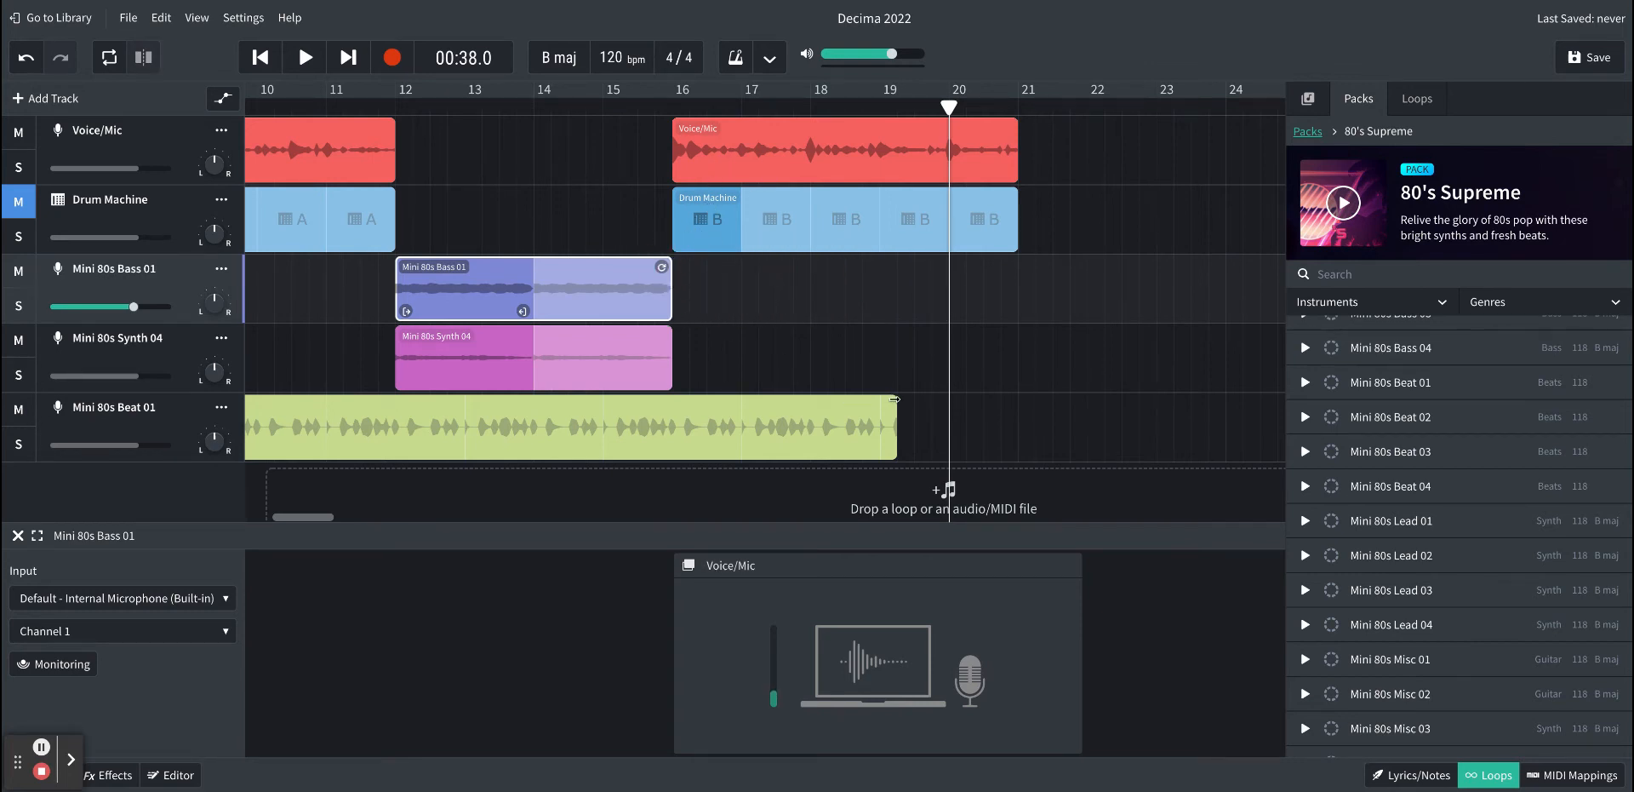
Step: Extend the Mini 80s Beat 02 region to just past bar 21 and play the arrangement through to its end
{"action": "left_click_drag", "start_coordinate": [895, 398], "coordinate": [992, 404]}
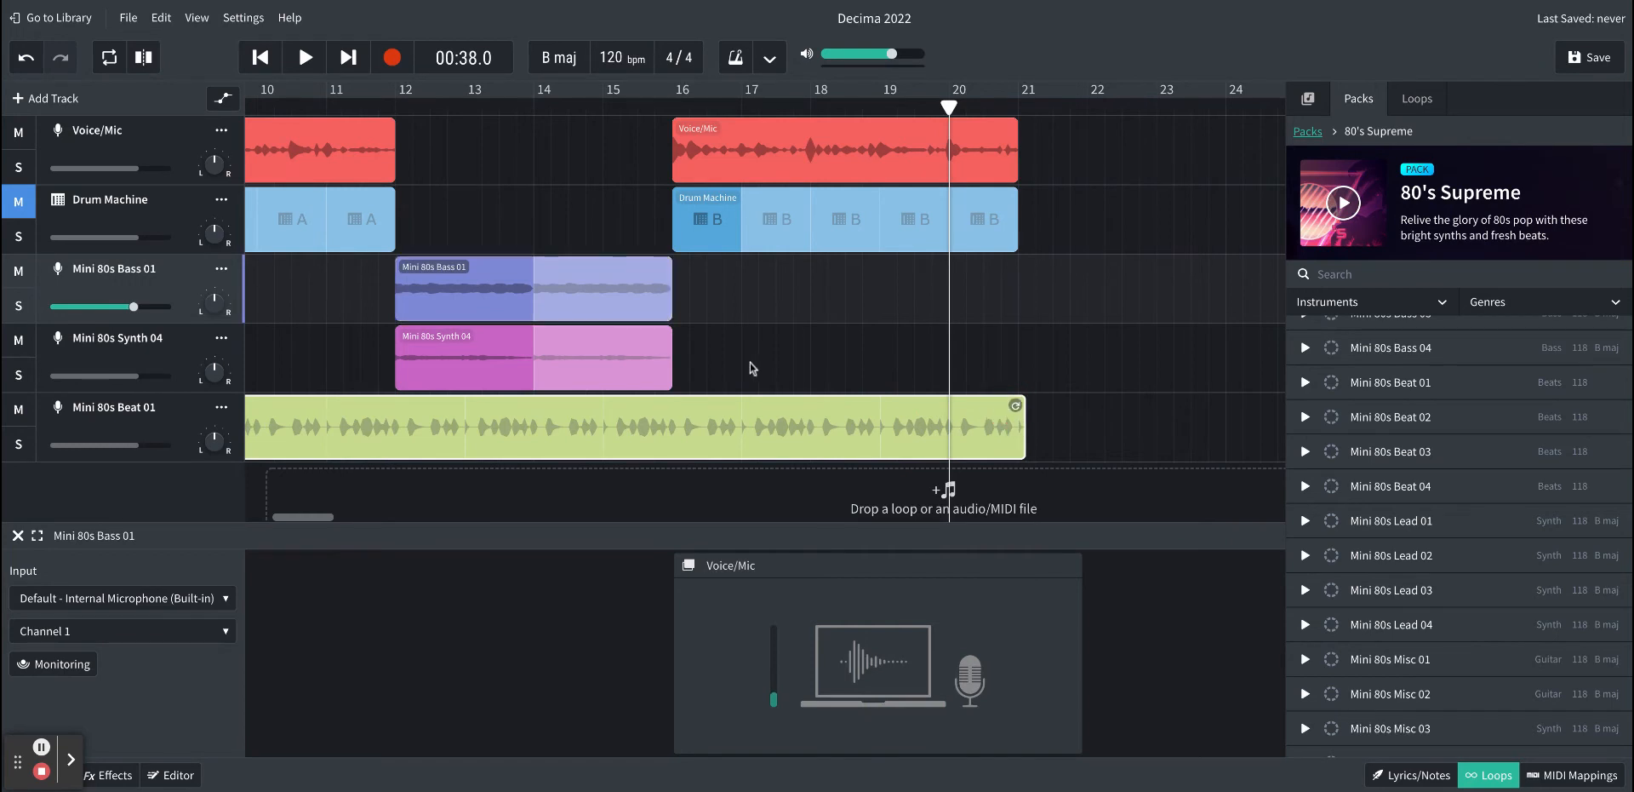
{"action": "scroll", "coordinate": [738, 335], "scroll_direction": "left", "scroll_amount": 5}
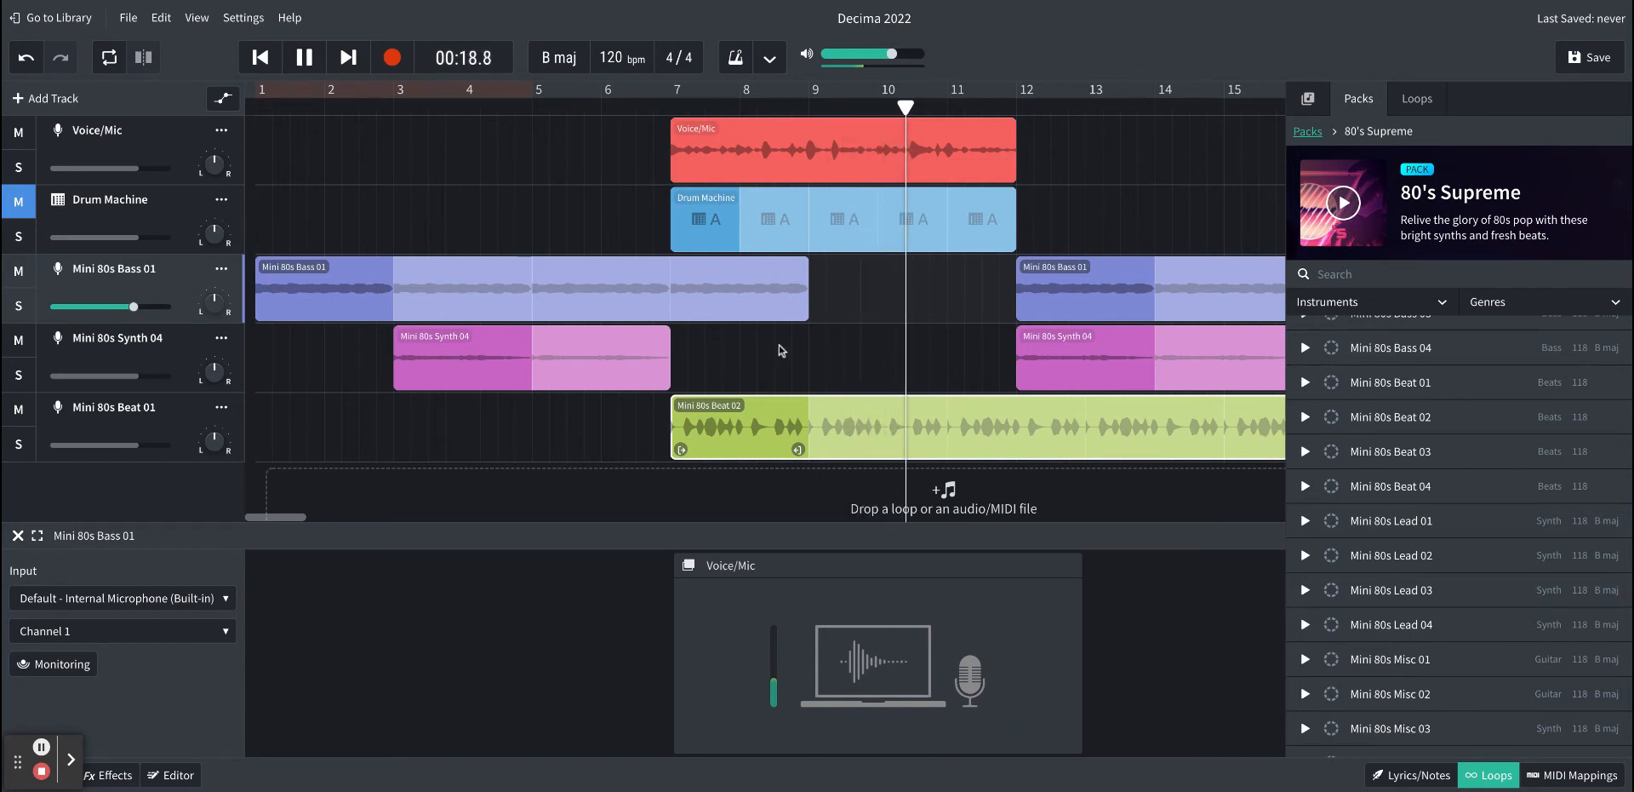
{"action": "scroll", "coordinate": [770, 348], "scroll_direction": "right", "scroll_amount": 3}
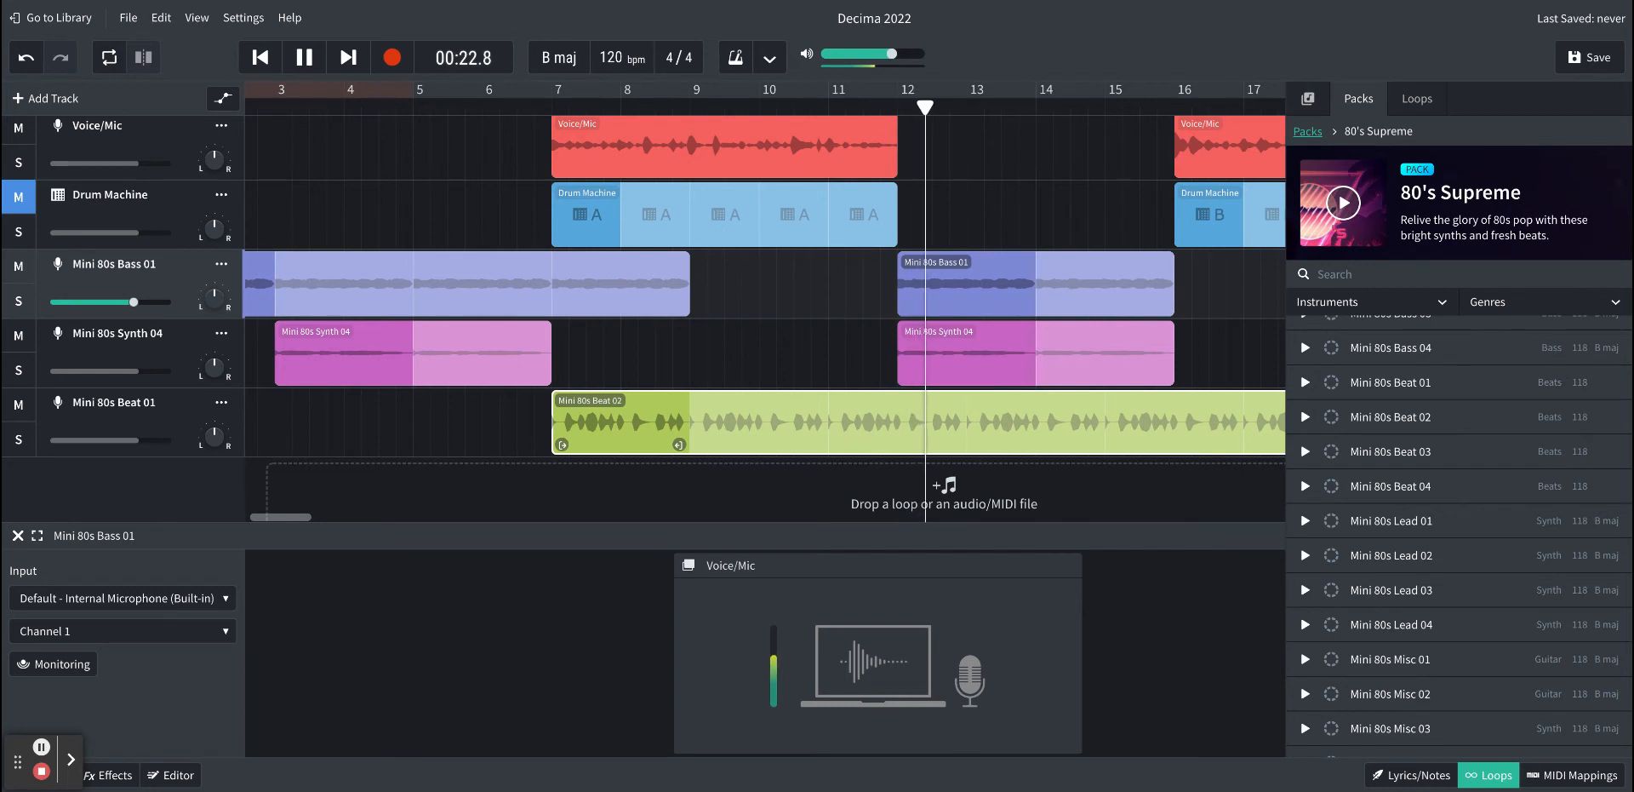
{"action": "scroll", "coordinate": [767, 347], "scroll_direction": "right", "scroll_amount": 2}
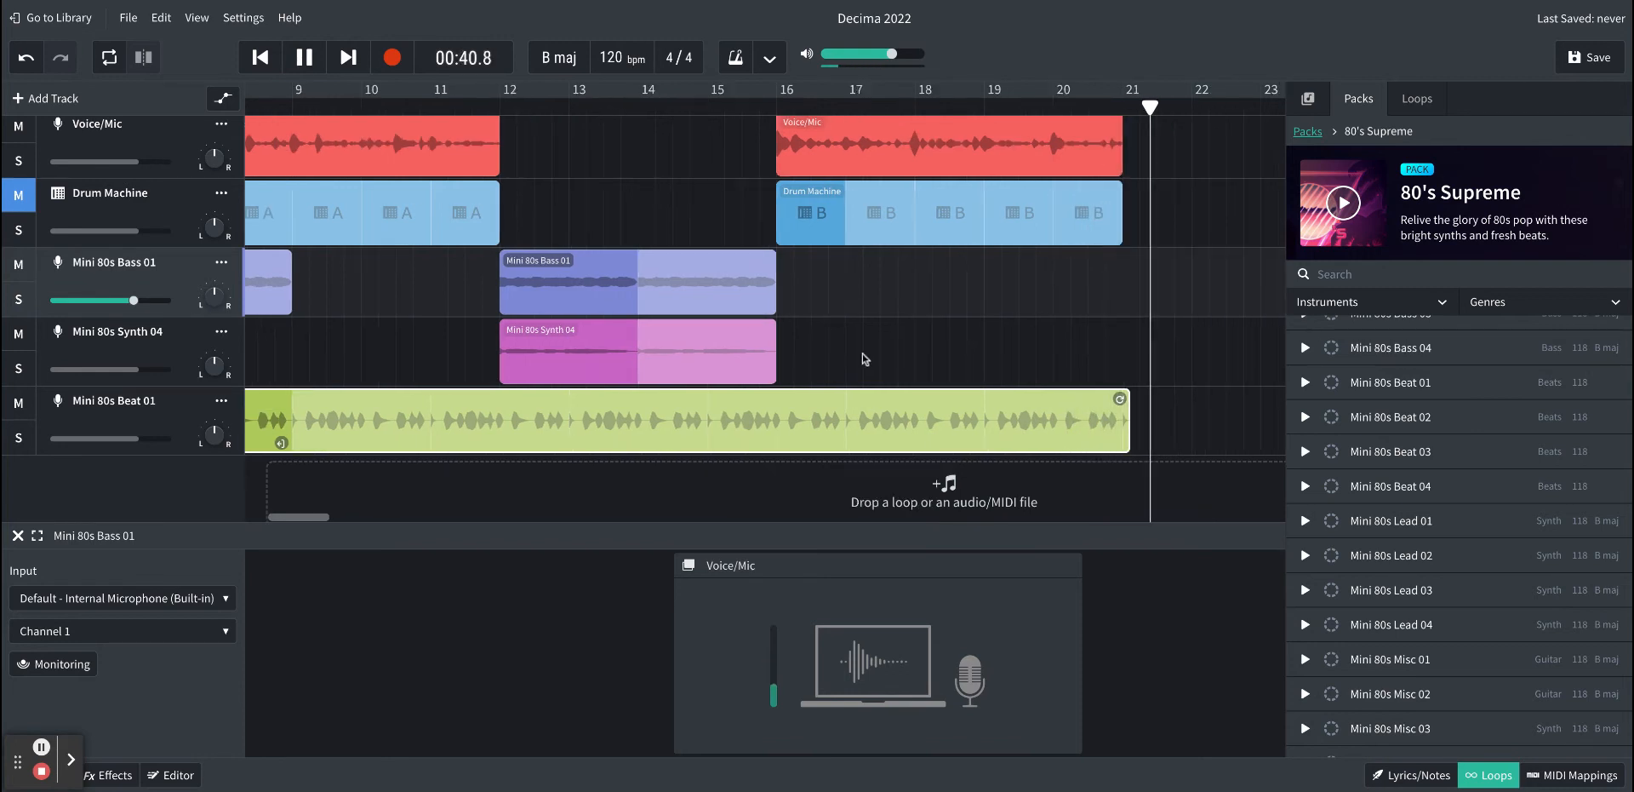
{"action": "left_click", "coordinate": [305, 57]}
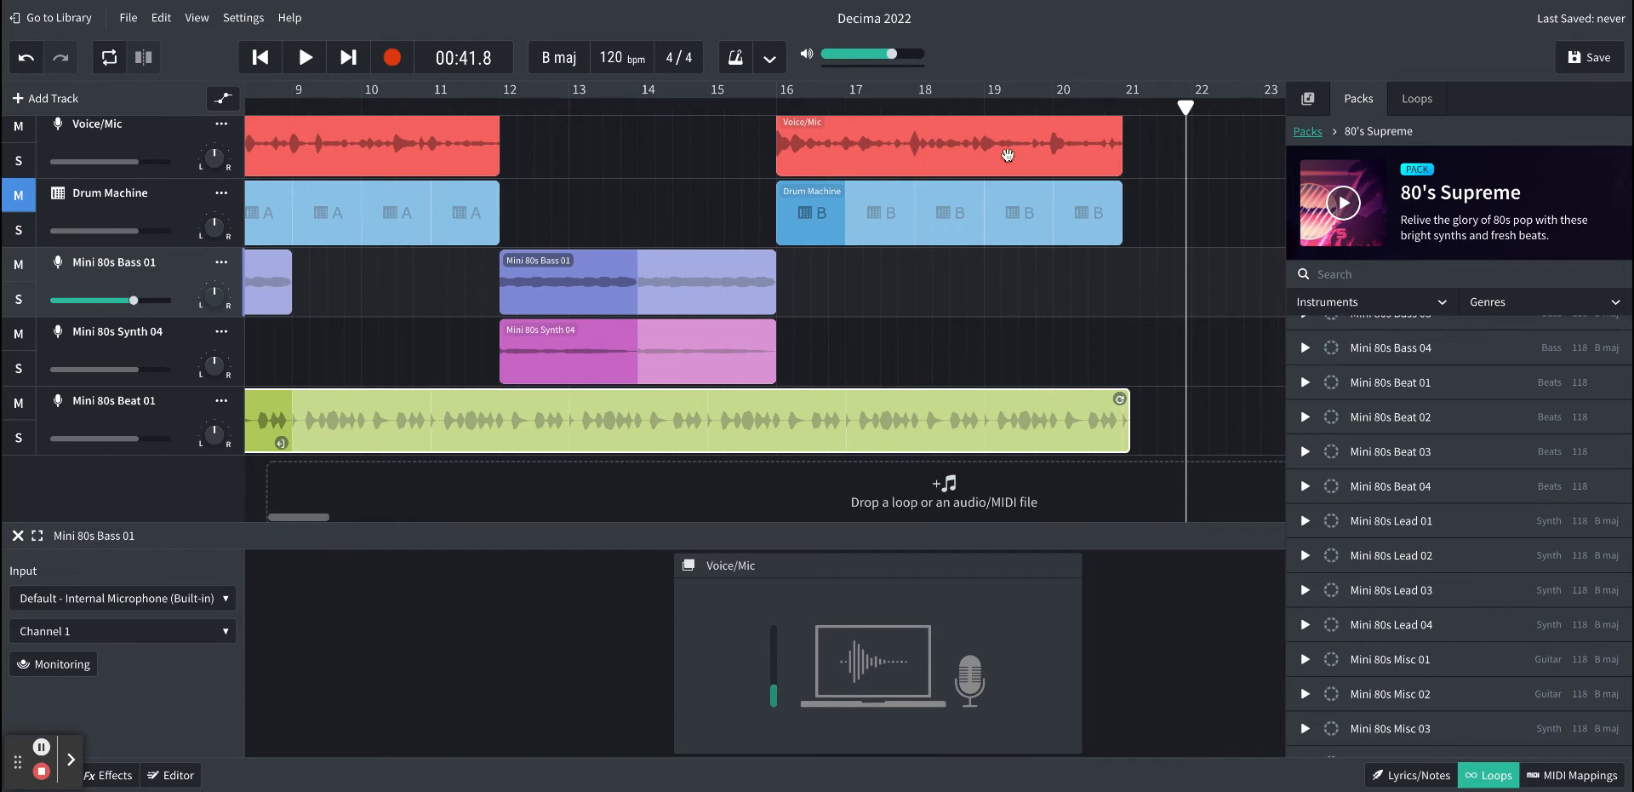
Step: Copy the opening Mini 80s Bass 01 region and paste it at bar 21 after the last vocal region
{"action": "scroll", "coordinate": [1006, 331], "scroll_direction": "right", "scroll_amount": 3}
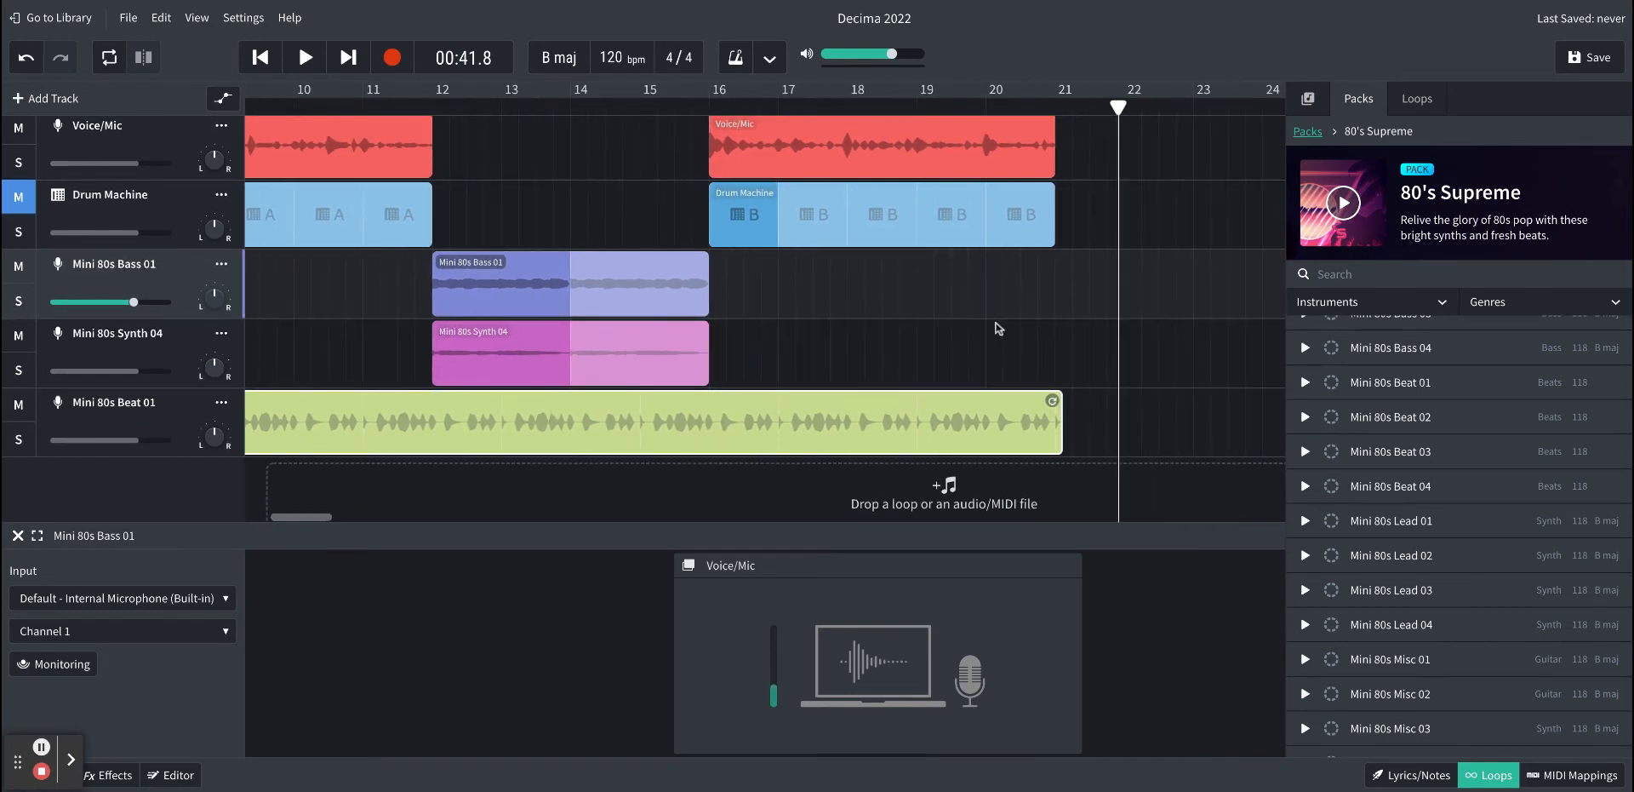
{"action": "scroll", "coordinate": [998, 328], "scroll_direction": "left", "scroll_amount": 10}
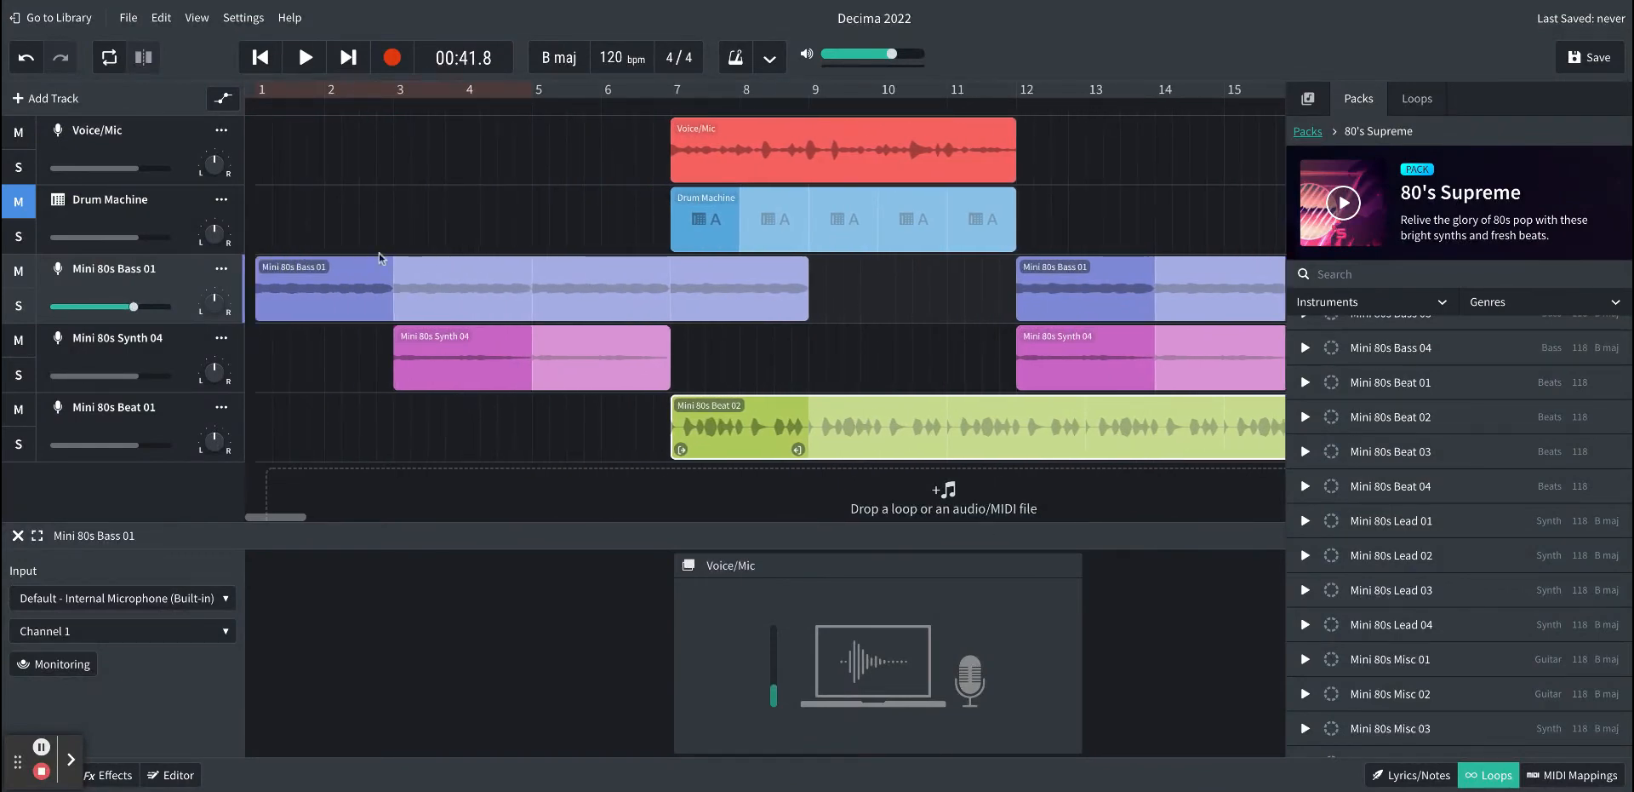
{"action": "left_click", "coordinate": [333, 272]}
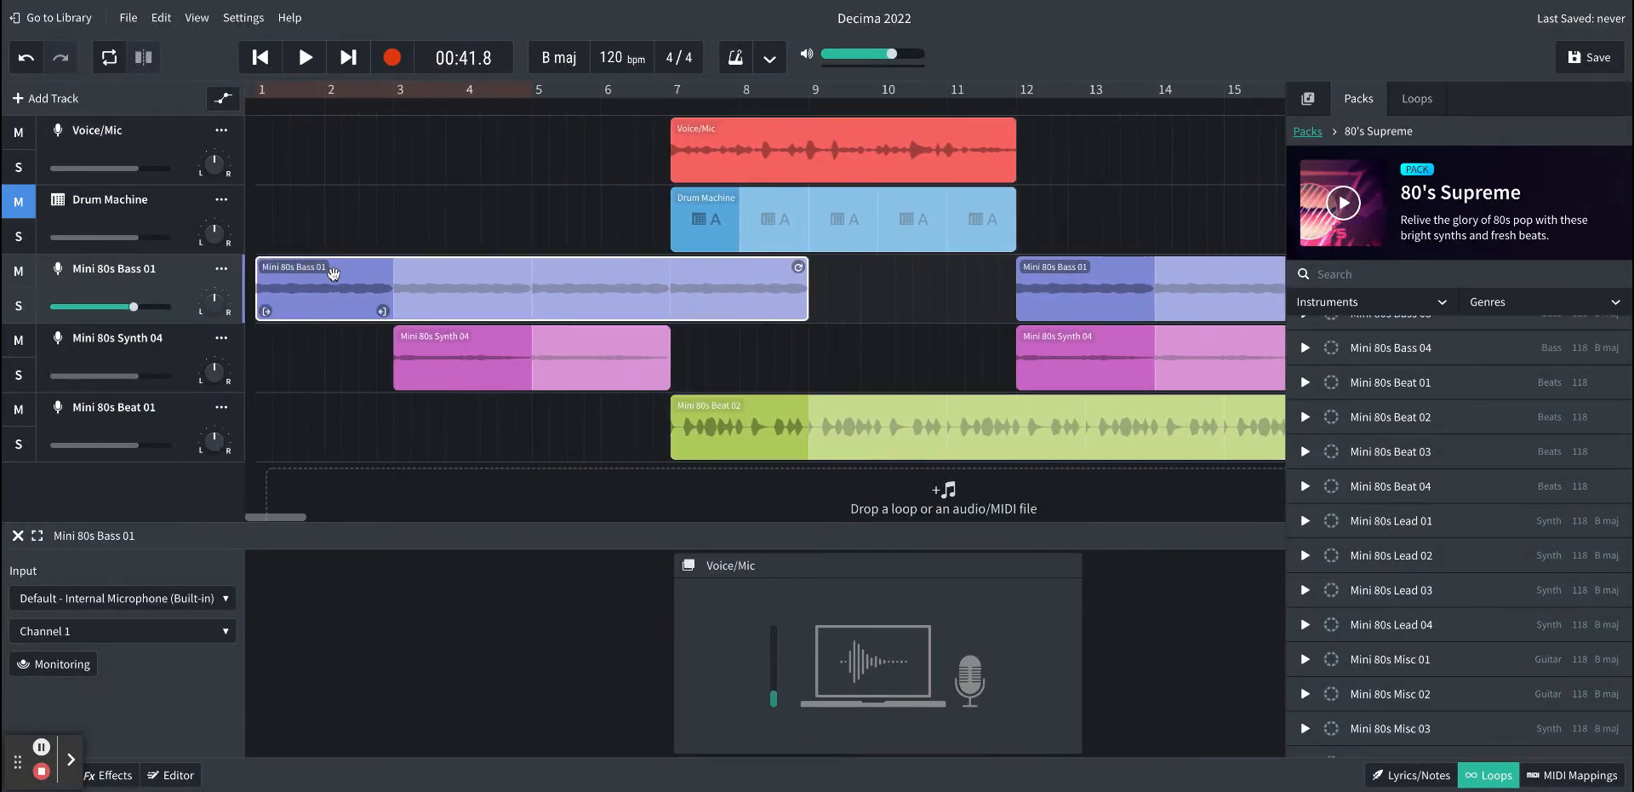
{"action": "scroll", "coordinate": [830, 356], "scroll_direction": "right", "scroll_amount": 10}
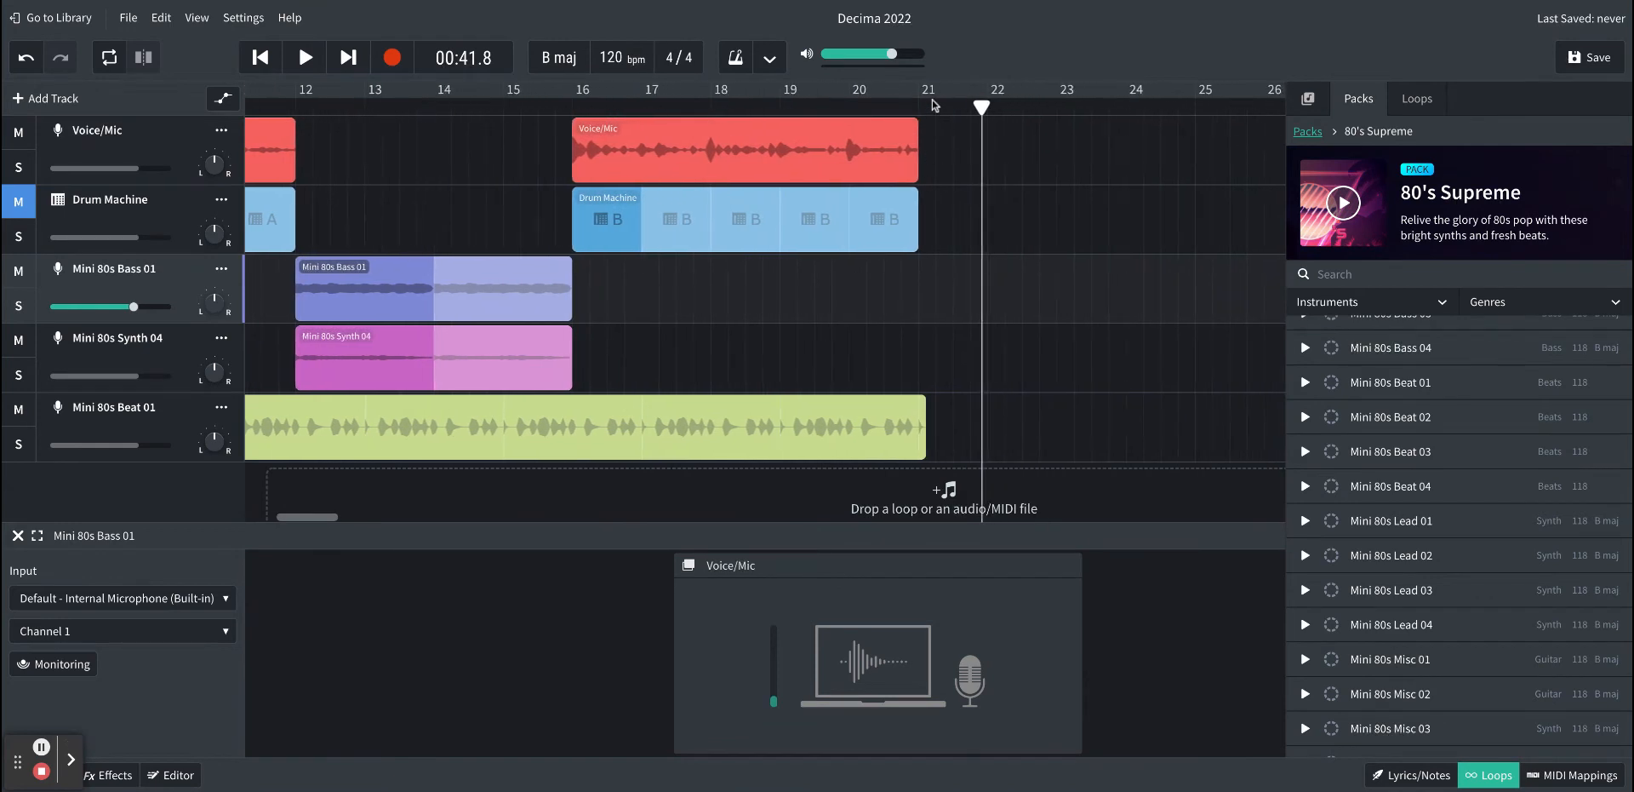
{"action": "left_click", "coordinate": [924, 114]}
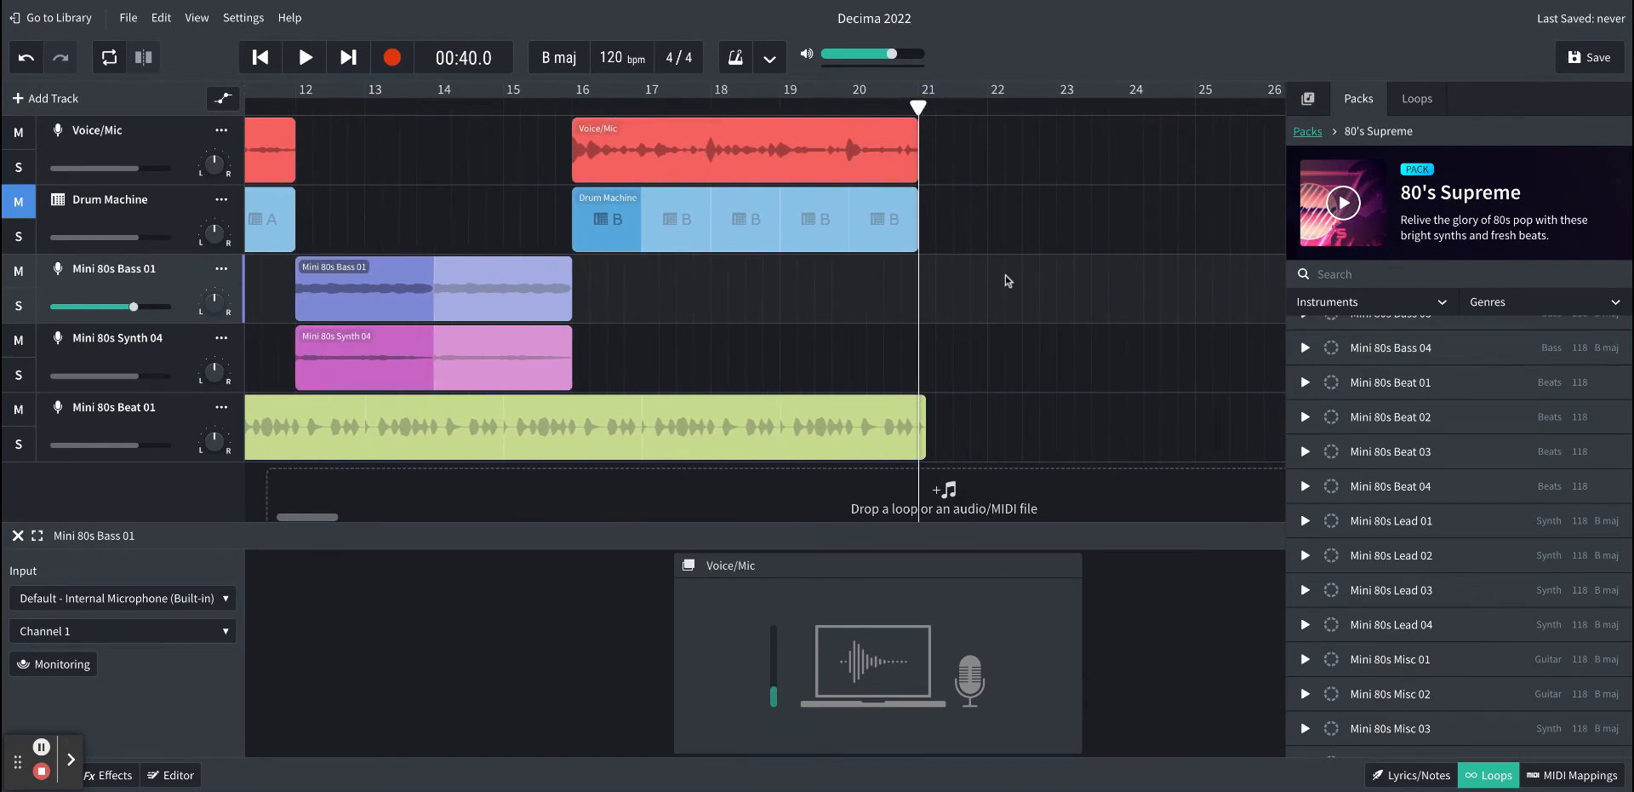
{"action": "key", "text": "ctrl+v"}
Step: Copy the Mini 80s Synth 04 region from bar 12 and paste it at bar 21
{"action": "scroll", "coordinate": [444, 509], "scroll_direction": "left", "scroll_amount": 12}
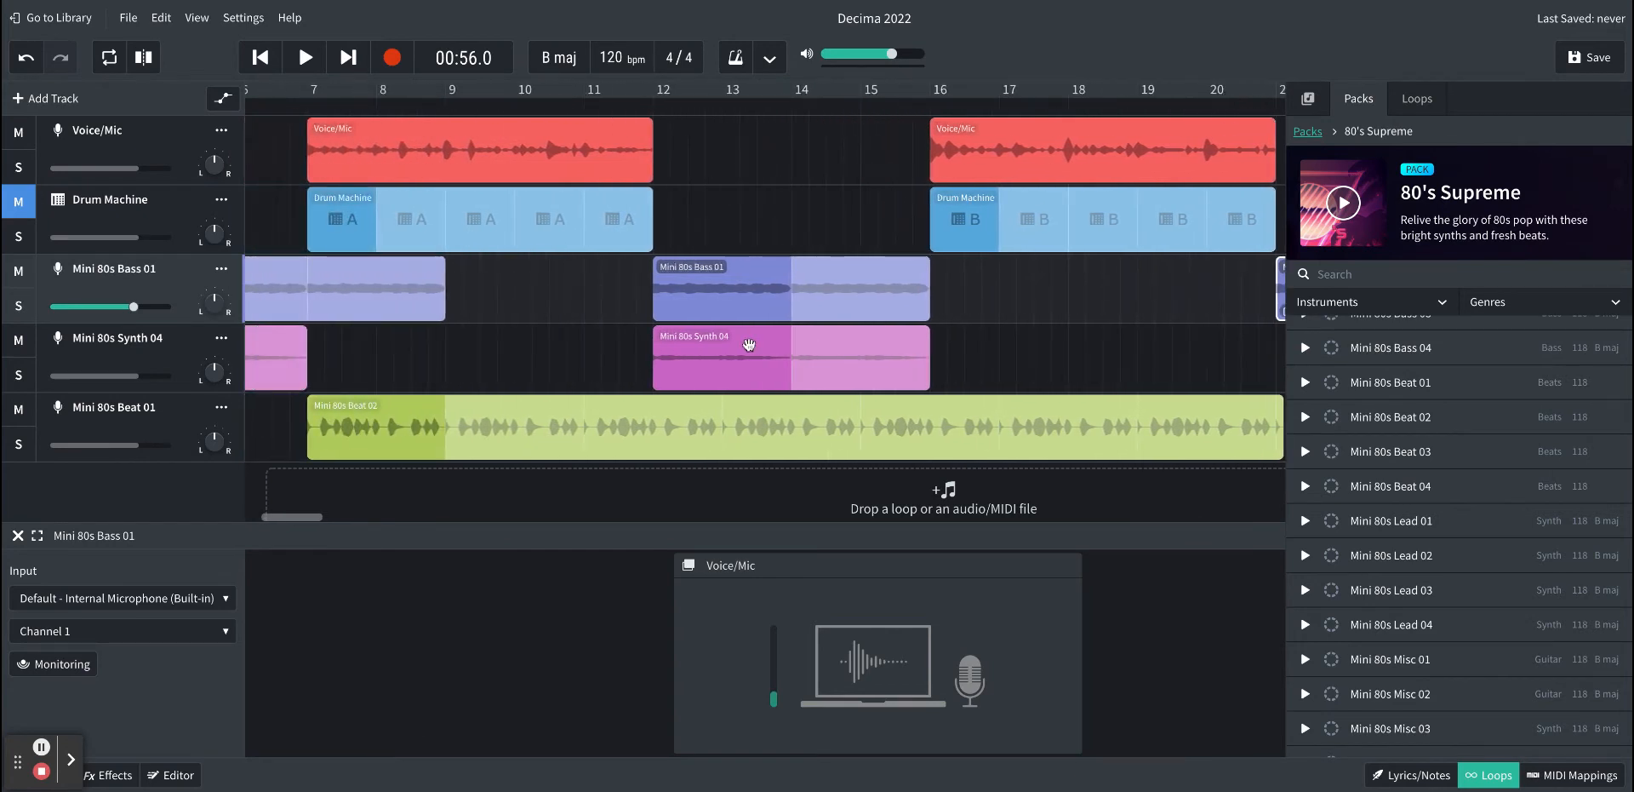
{"action": "left_click", "coordinate": [749, 344]}
{"action": "scroll", "coordinate": [749, 344], "scroll_direction": "right", "scroll_amount": 10}
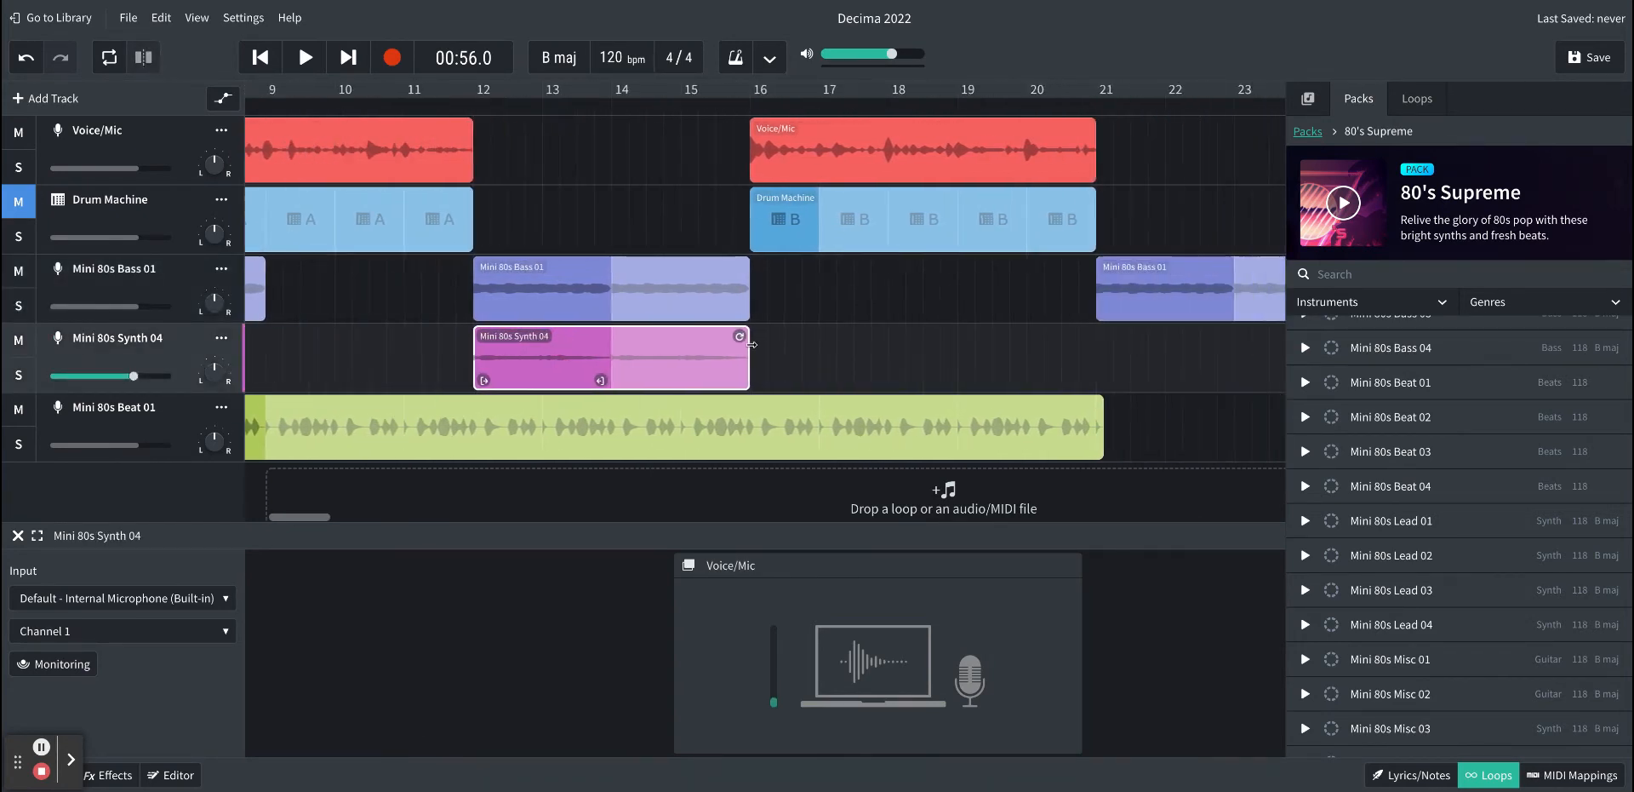
{"action": "left_click", "coordinate": [542, 109]}
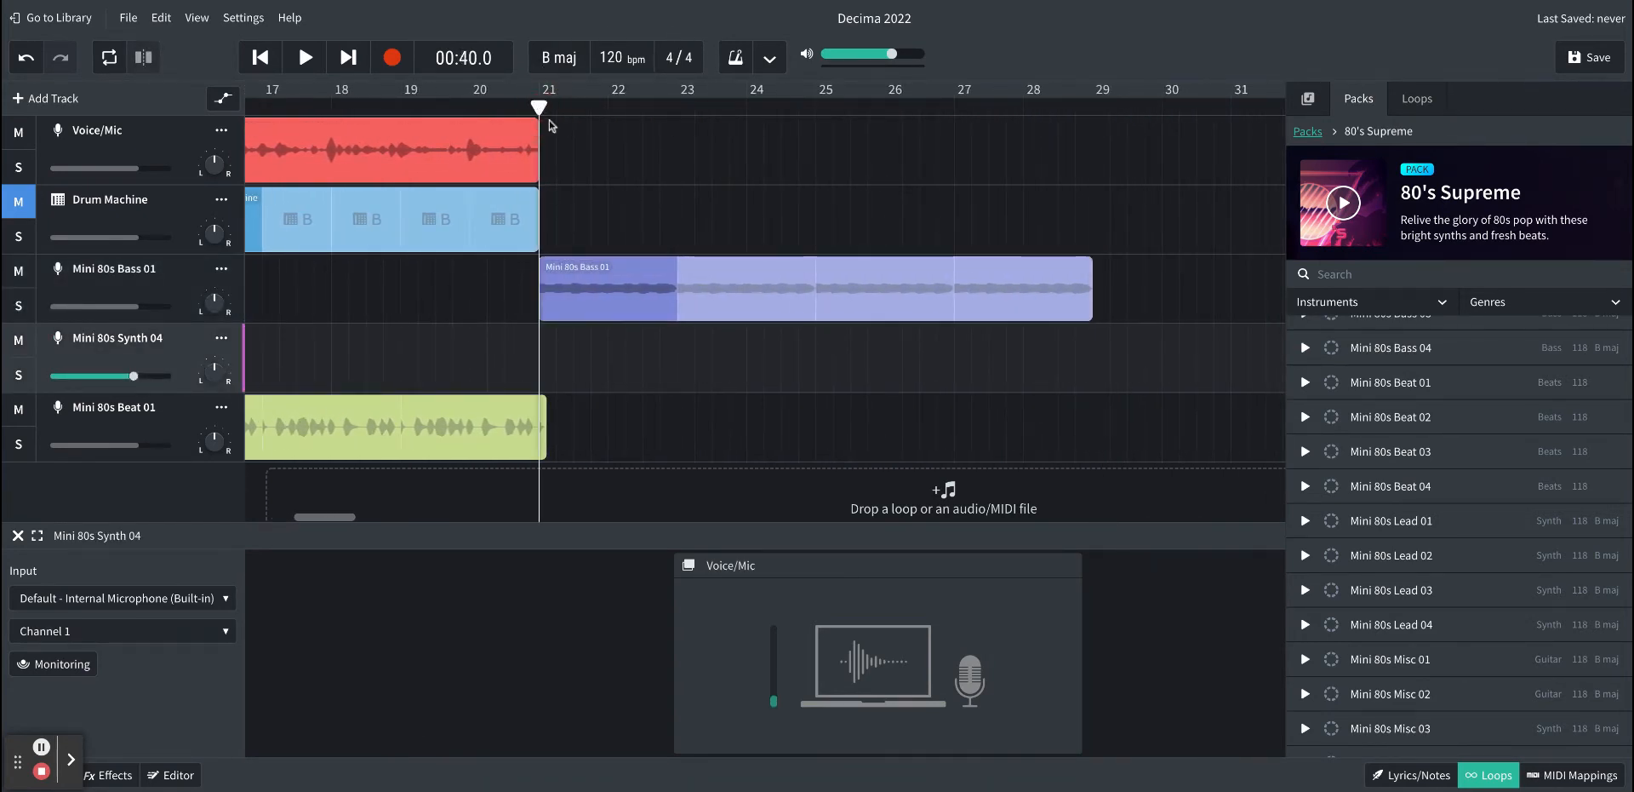
{"action": "key", "text": "ctrl+v"}
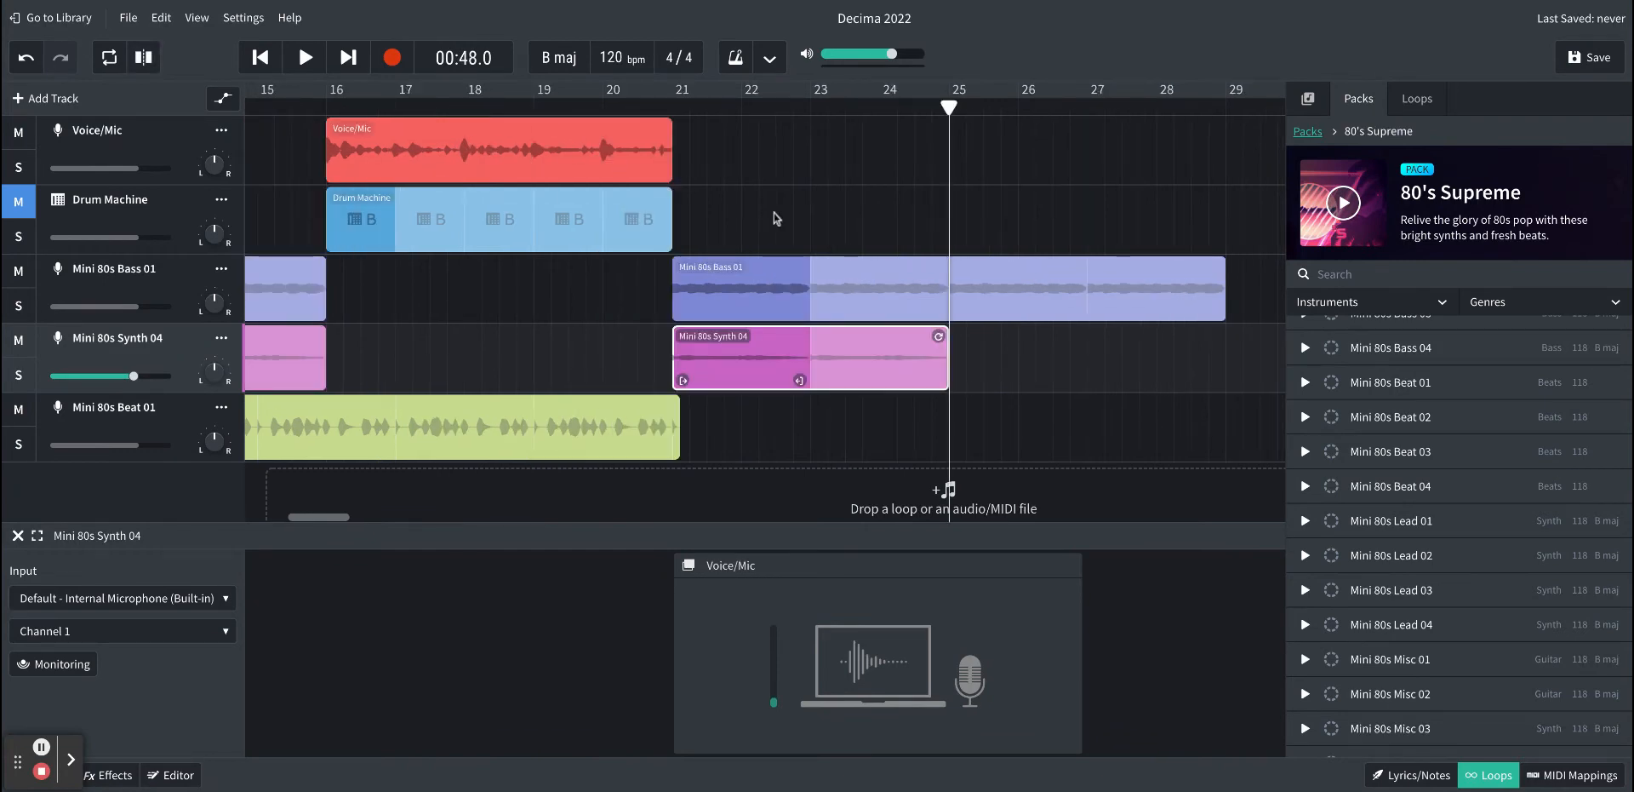
Step: Shorten the final Mini 80s Bass 01 region to end at bar 25 and play the ending from around bar 18
{"action": "left_click_drag", "start_coordinate": [1223, 263], "coordinate": [925, 272]}
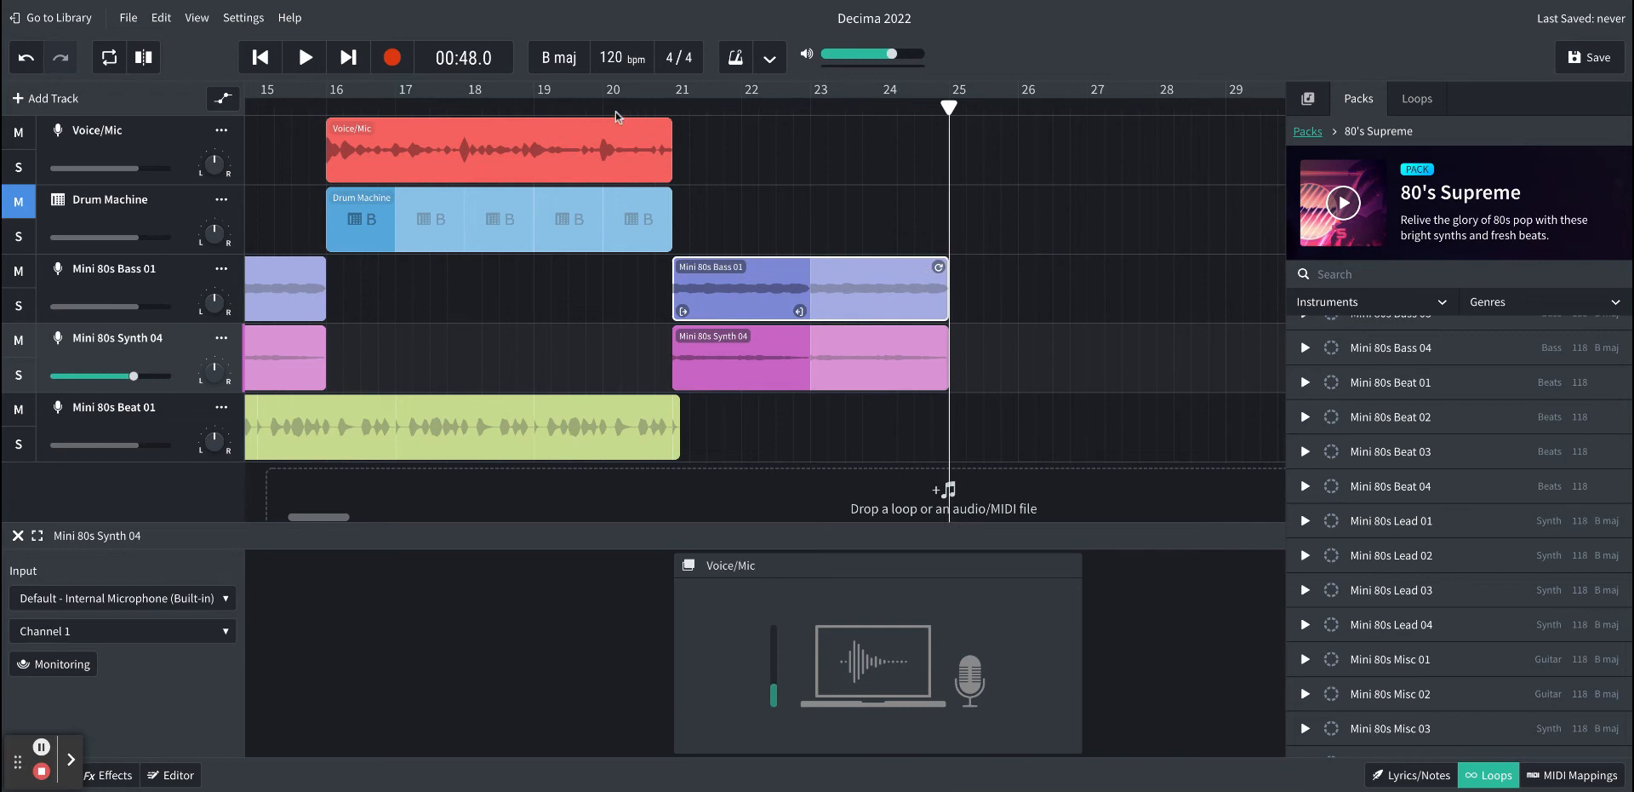
{"action": "left_click", "coordinate": [497, 108]}
{"action": "key", "text": "space"}
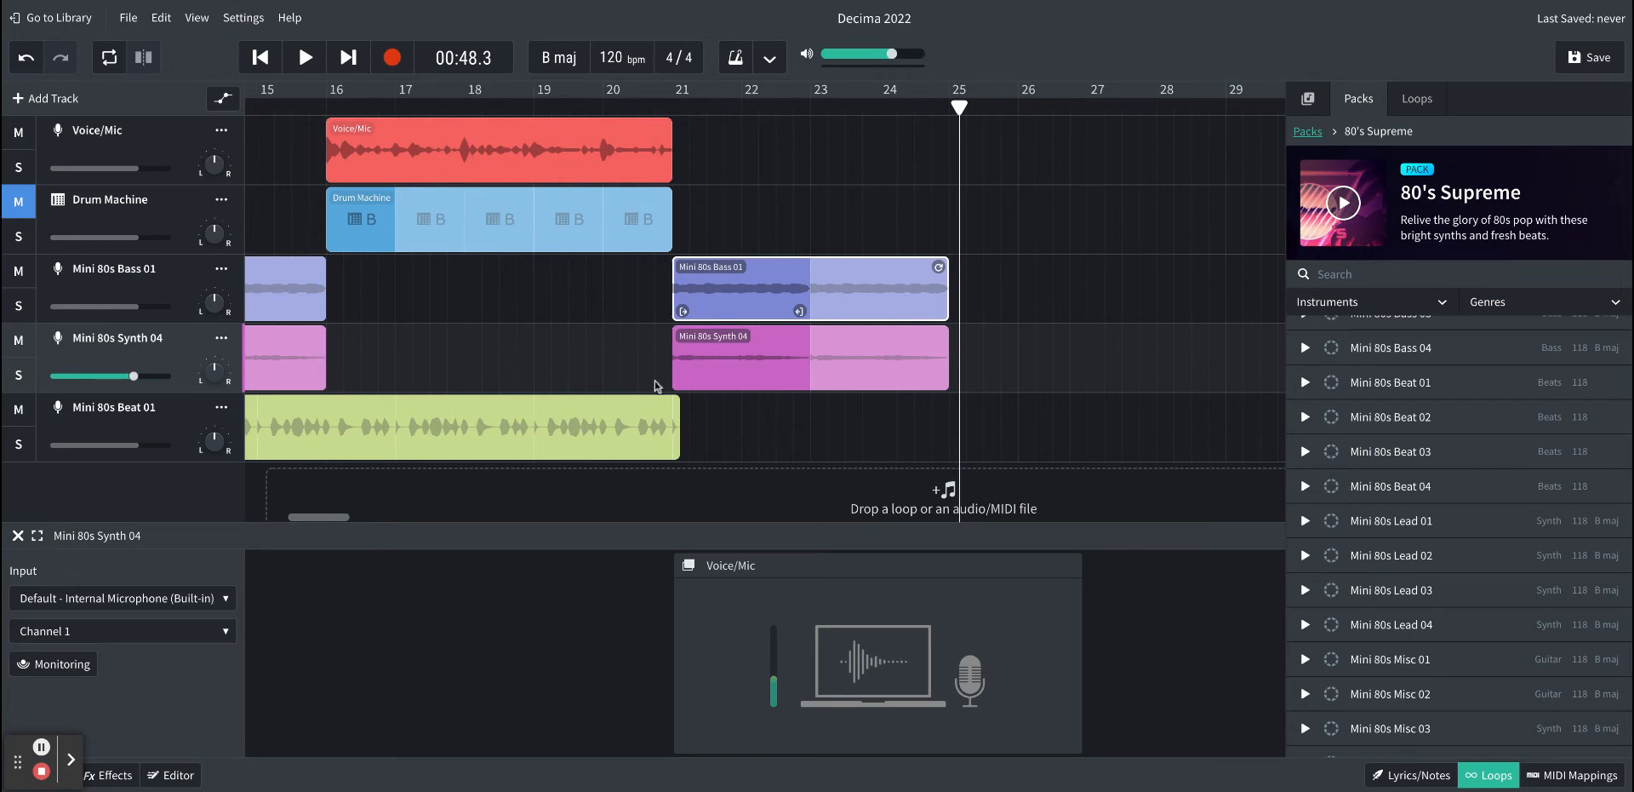
Step: Extend the Mini 80s Beat 02 region to end at bar 23
{"action": "left_click_drag", "start_coordinate": [675, 405], "coordinate": [796, 410]}
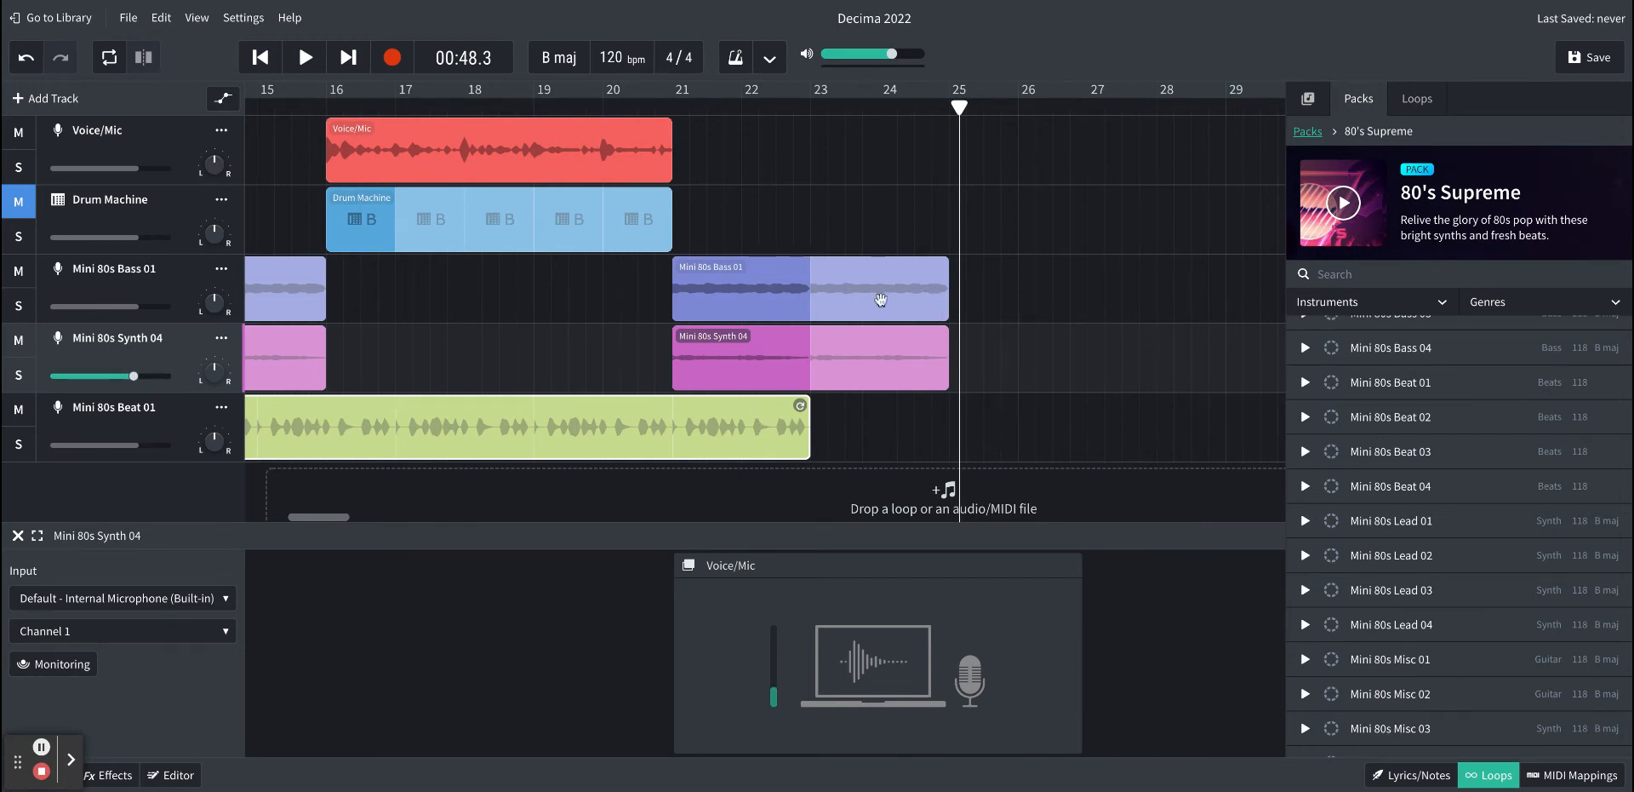
{"action": "scroll", "coordinate": [575, 309], "scroll_direction": "left", "scroll_amount": 5}
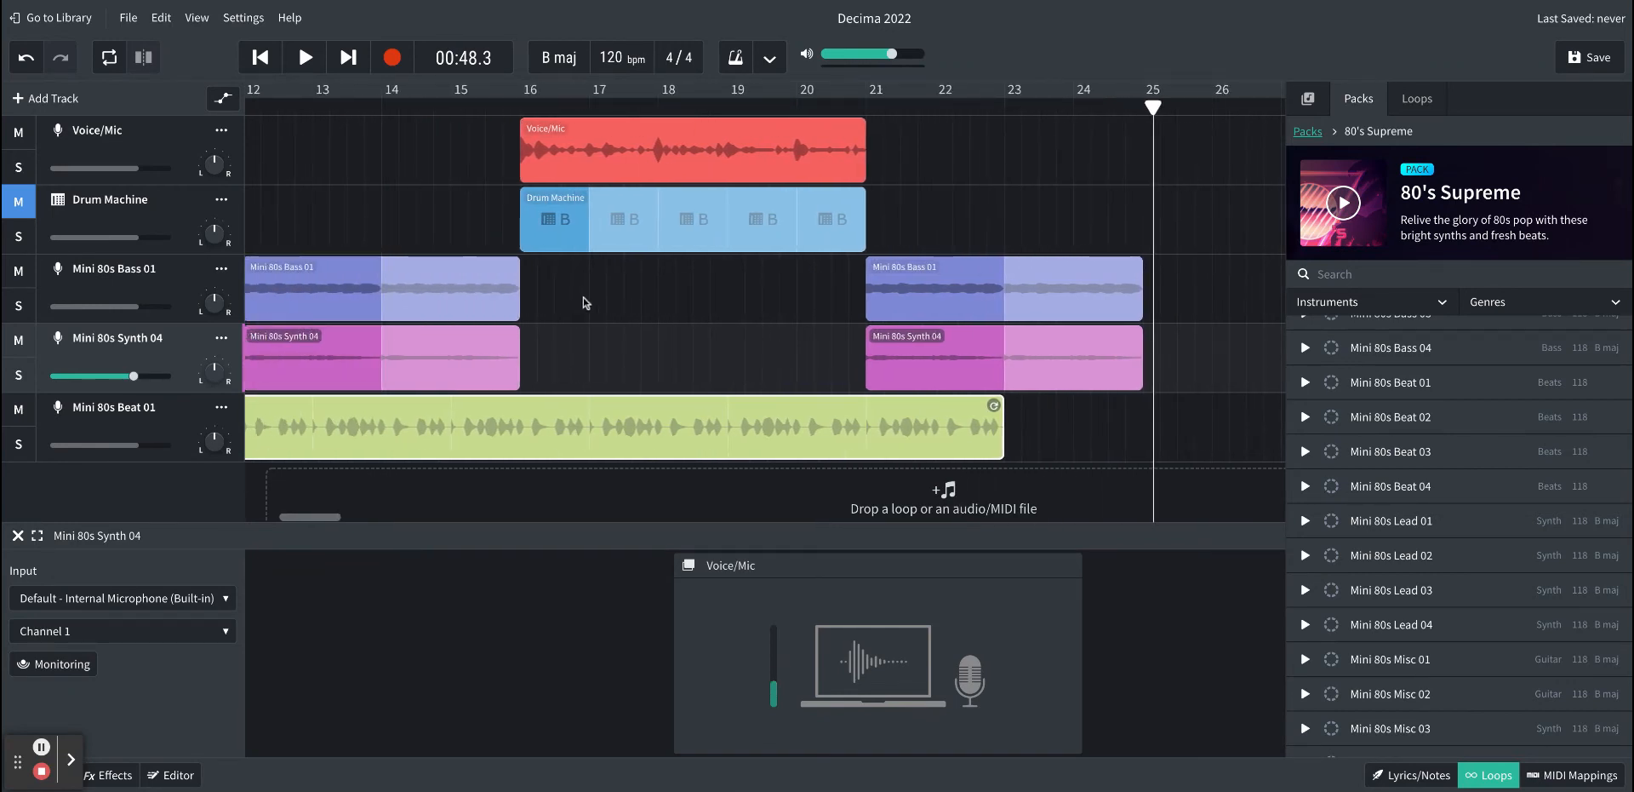
{"action": "scroll", "coordinate": [601, 293], "scroll_direction": "right", "scroll_amount": 9}
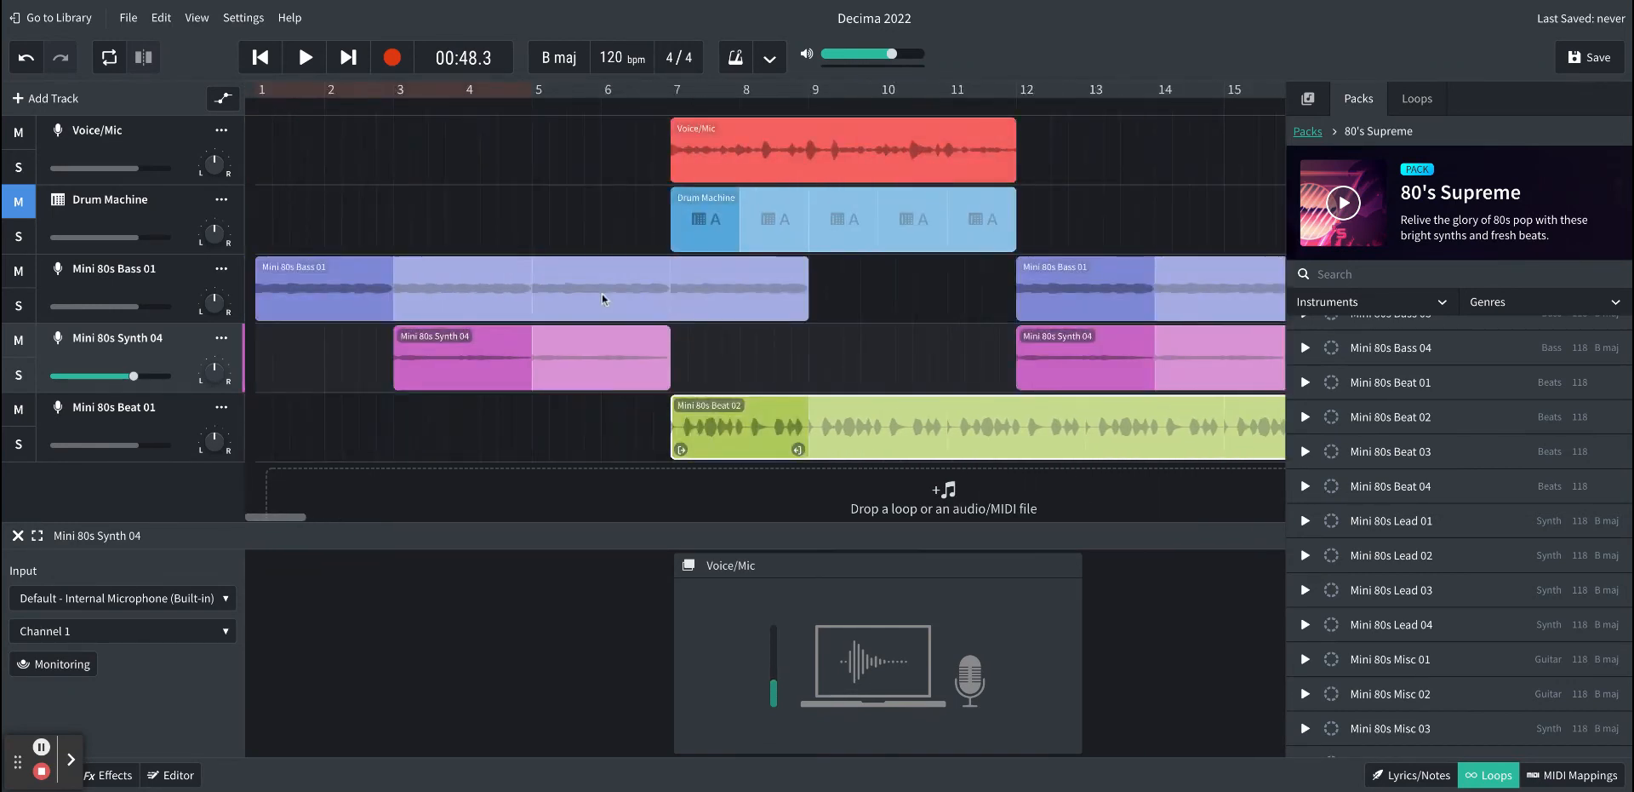
{"action": "scroll", "coordinate": [535, 285], "scroll_direction": "left", "scroll_amount": 20}
Step: Play the whole arrangement from the beginning to just past bar 25, following the playhead along the timeline
{"action": "left_click", "coordinate": [305, 57]}
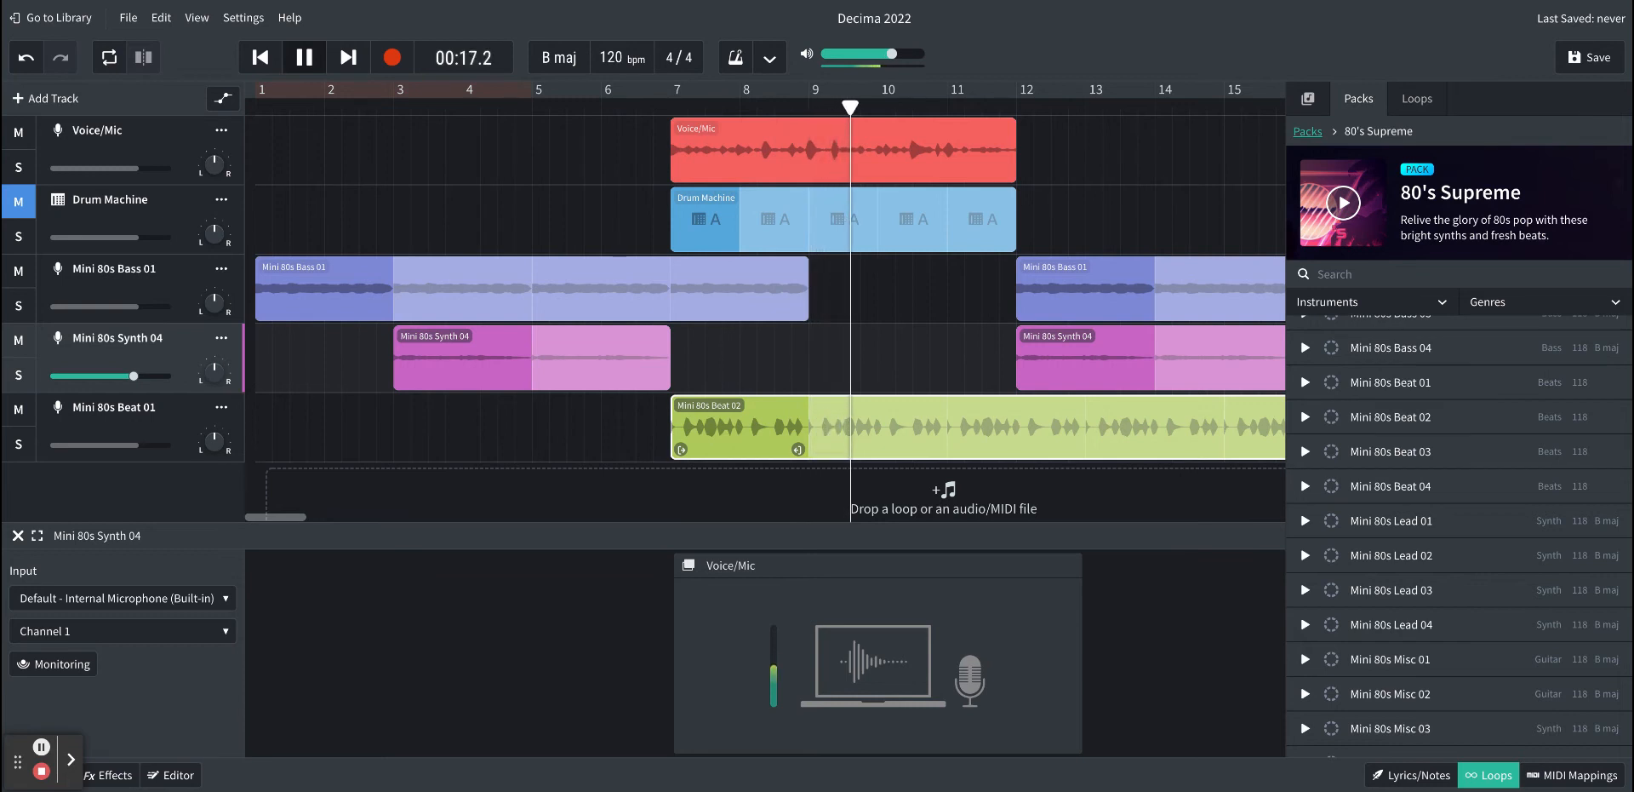
{"action": "scroll", "coordinate": [879, 371], "scroll_direction": "right", "scroll_amount": 2}
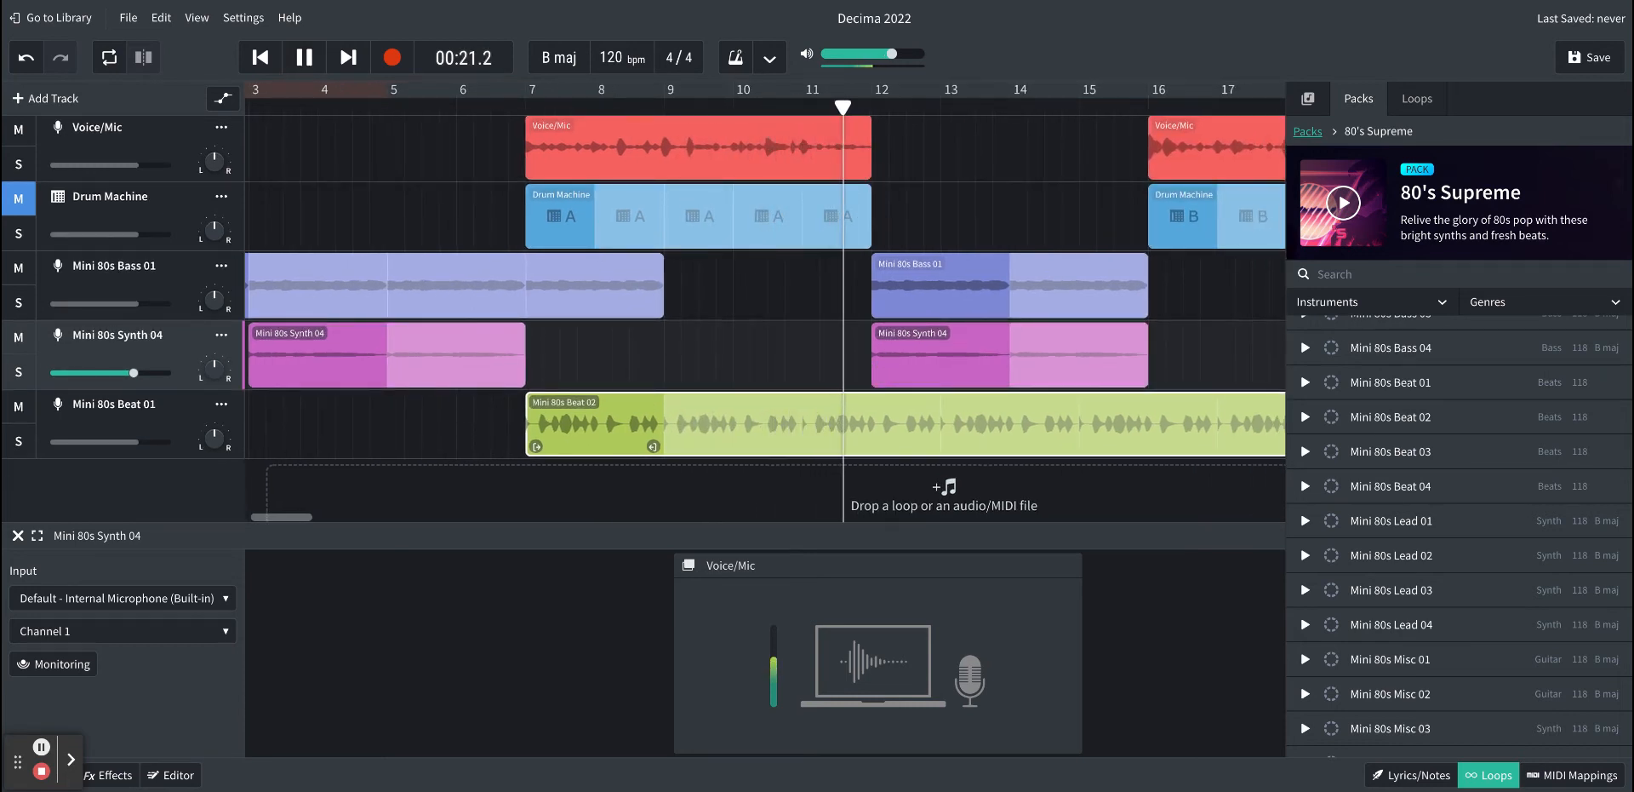
{"action": "scroll", "coordinate": [766, 315], "scroll_direction": "right", "scroll_amount": 2}
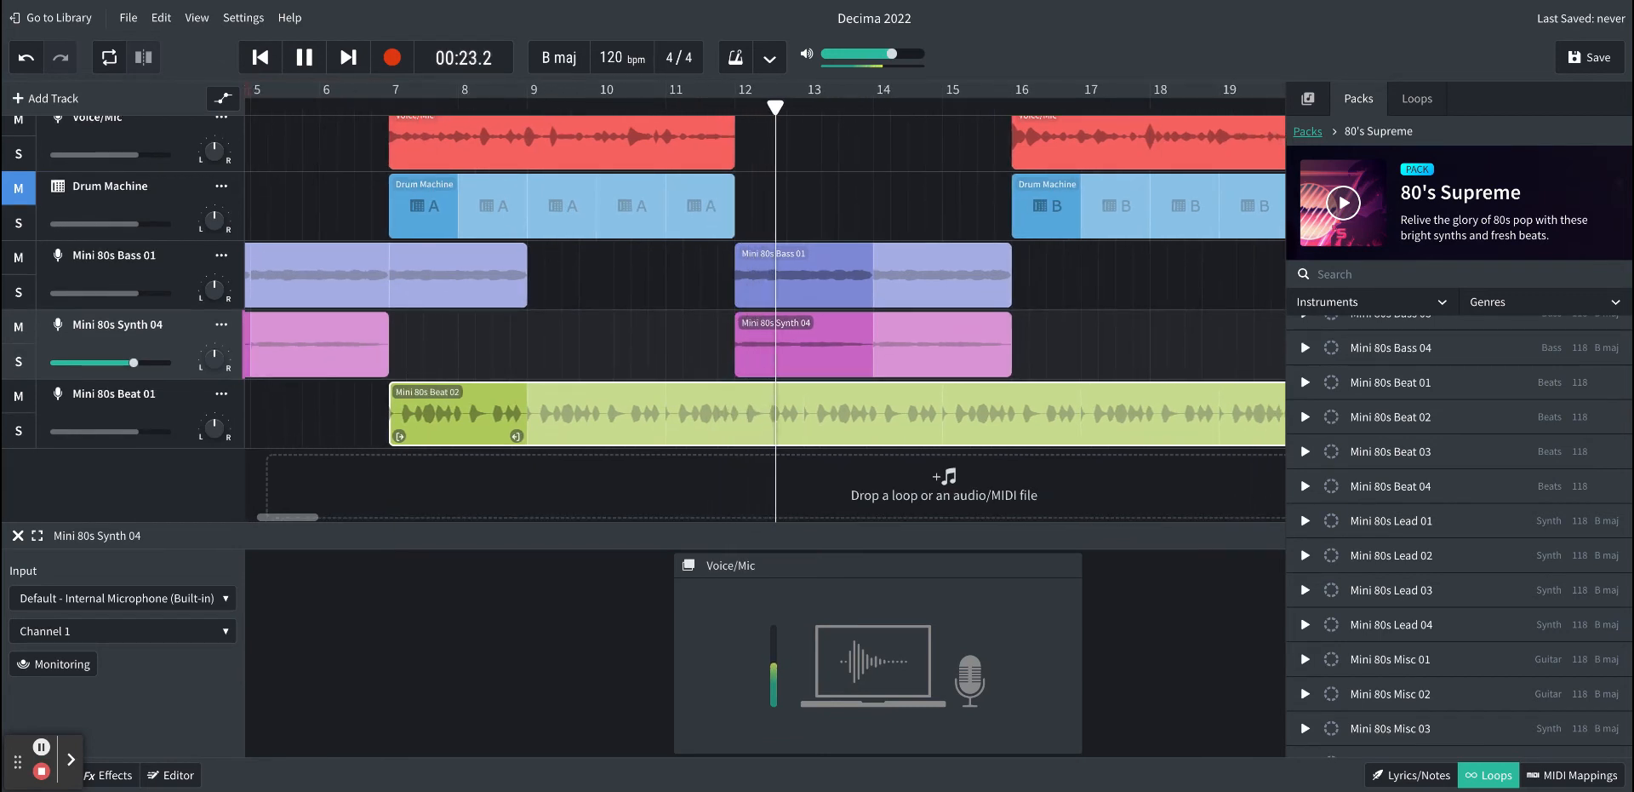
{"action": "scroll", "coordinate": [766, 315], "scroll_direction": "right", "scroll_amount": 2}
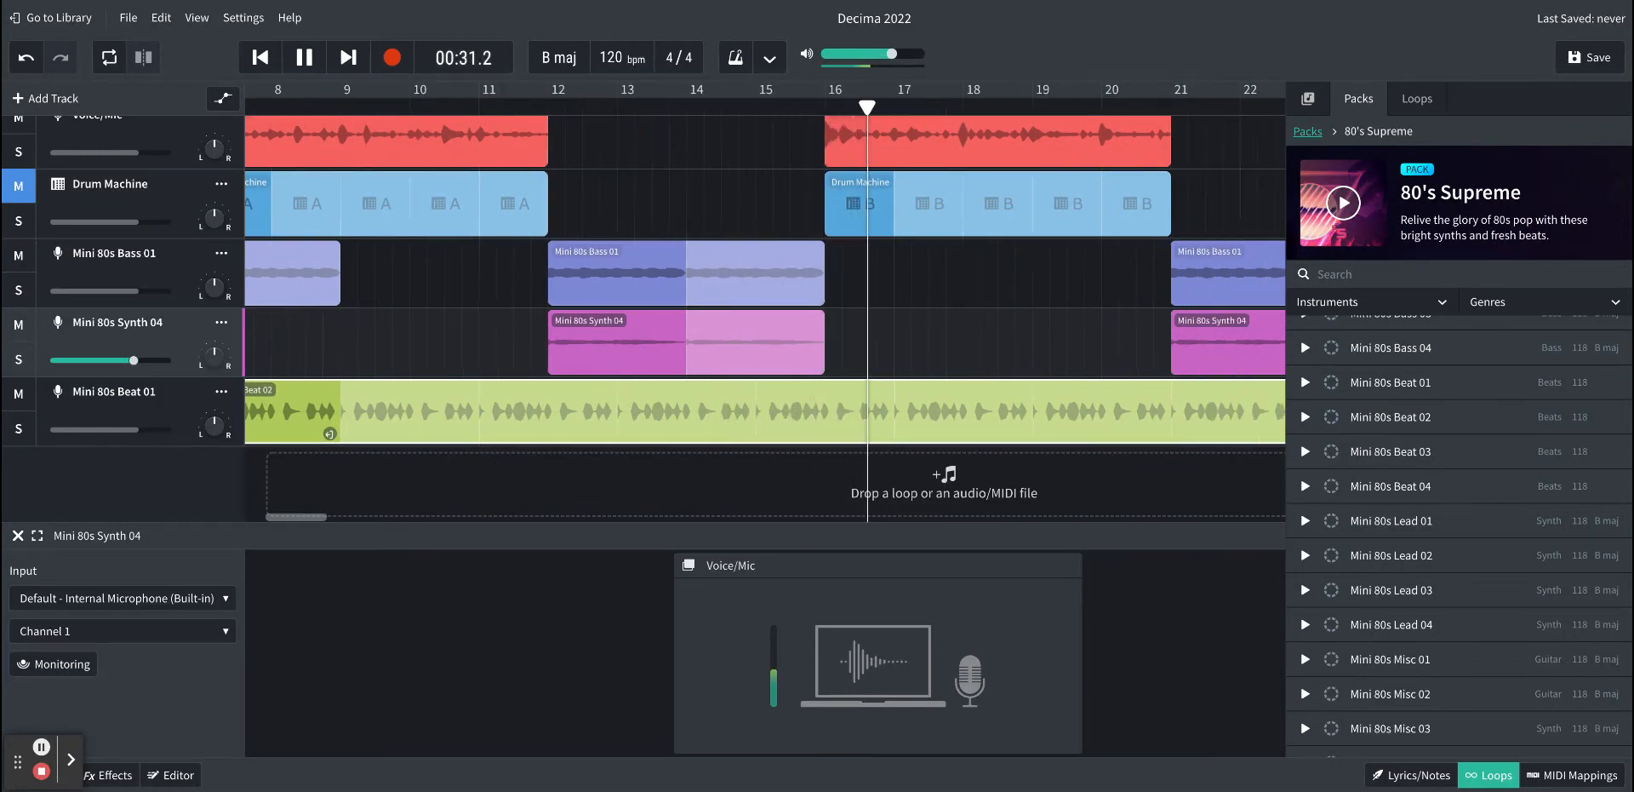
{"action": "scroll", "coordinate": [766, 315], "scroll_direction": "right", "scroll_amount": 1}
{"action": "scroll", "coordinate": [766, 315], "scroll_direction": "up", "scroll_amount": 1}
{"action": "scroll", "coordinate": [765, 315], "scroll_direction": "right", "scroll_amount": 1}
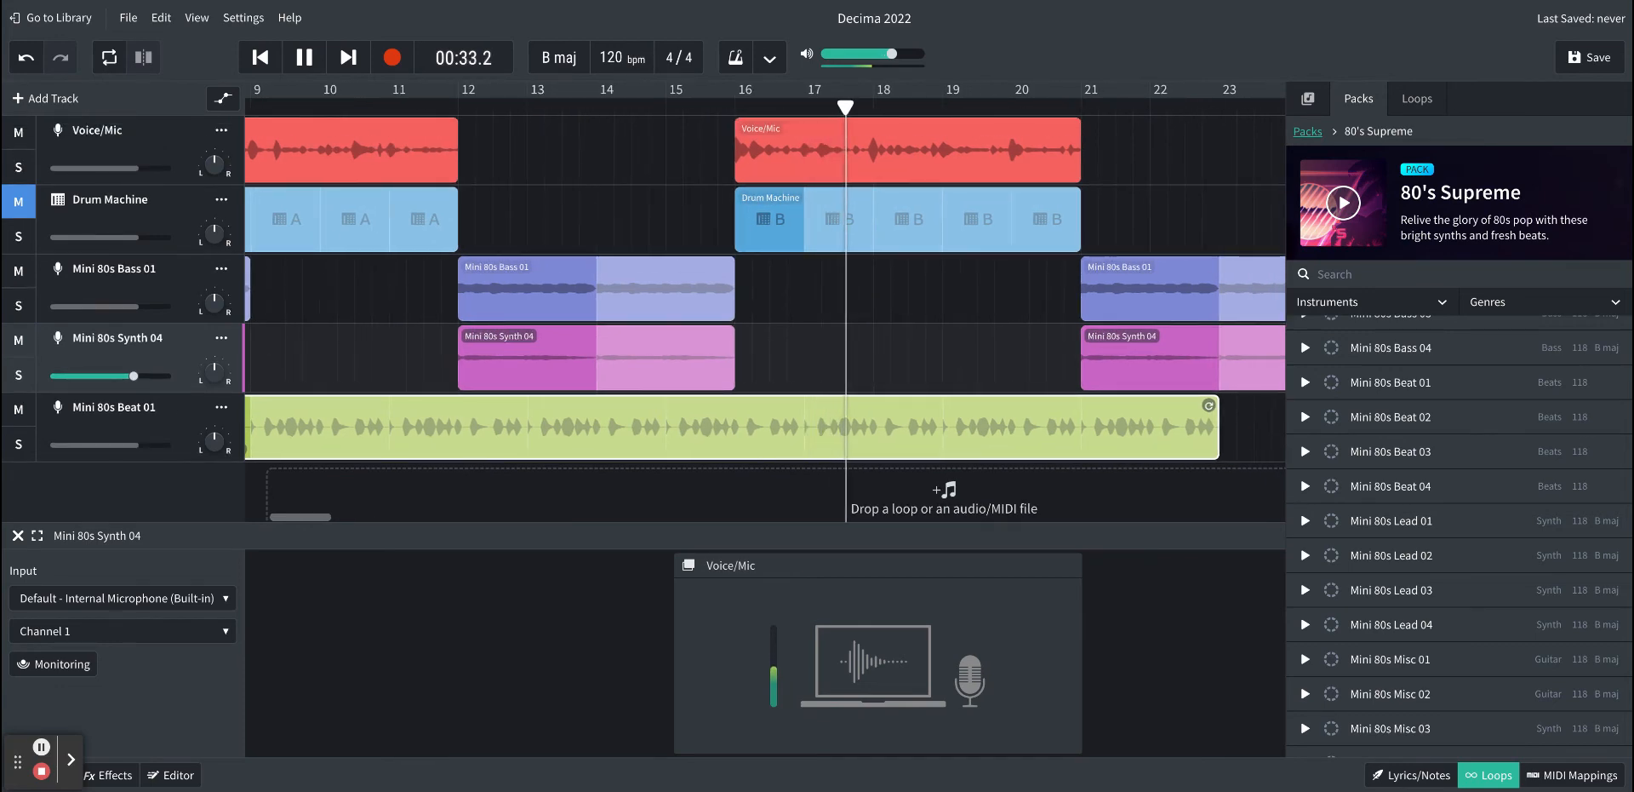
{"action": "scroll", "coordinate": [766, 315], "scroll_direction": "right", "scroll_amount": 1}
{"action": "scroll", "coordinate": [765, 315], "scroll_direction": "down", "scroll_amount": 1}
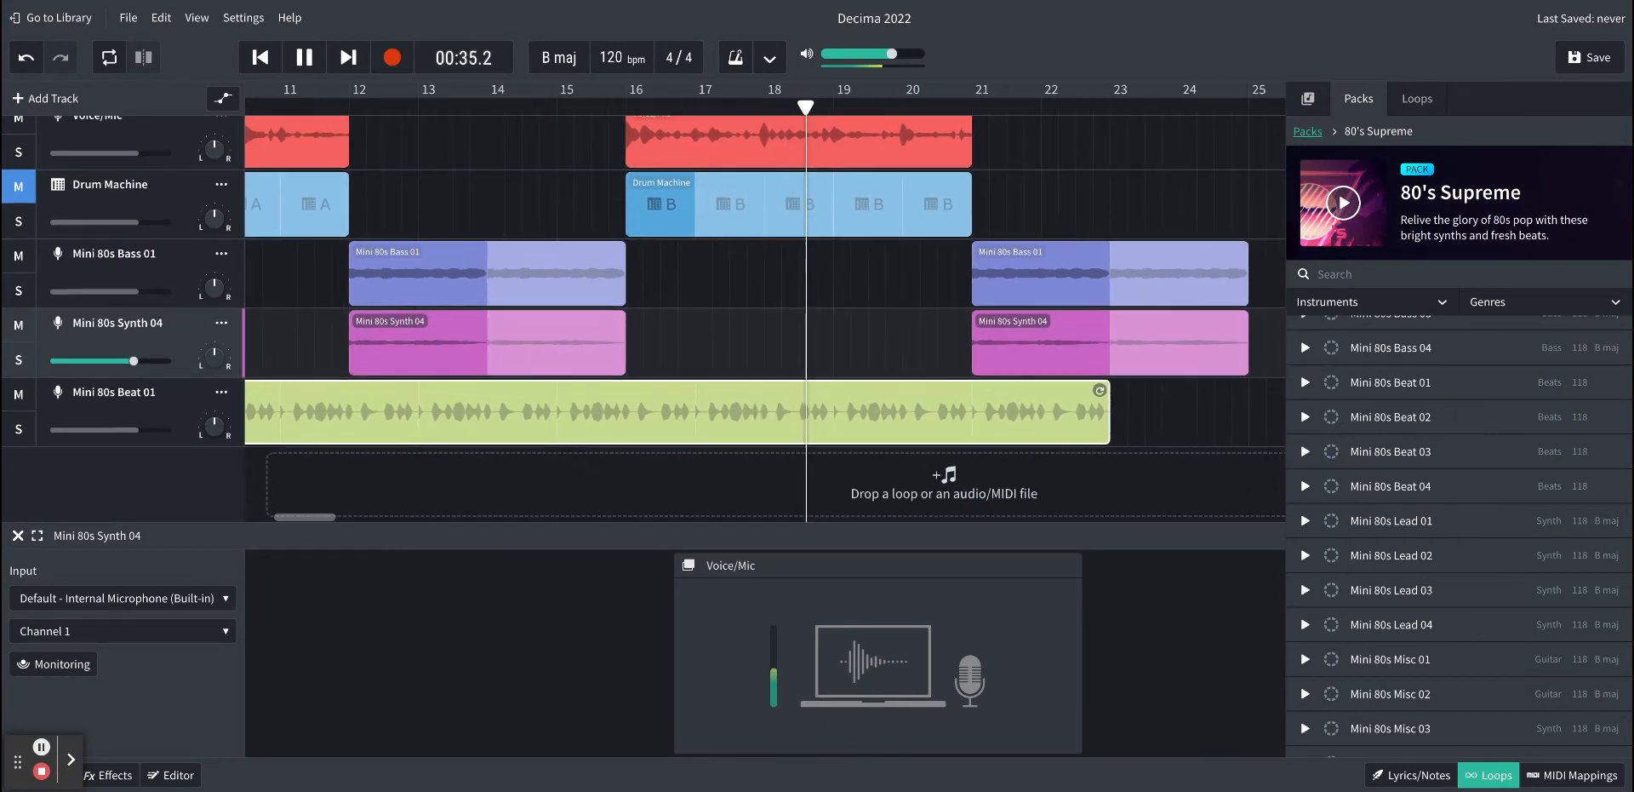
{"action": "scroll", "coordinate": [765, 314], "scroll_direction": "up", "scroll_amount": 1}
{"action": "scroll", "coordinate": [765, 315], "scroll_direction": "right", "scroll_amount": 1}
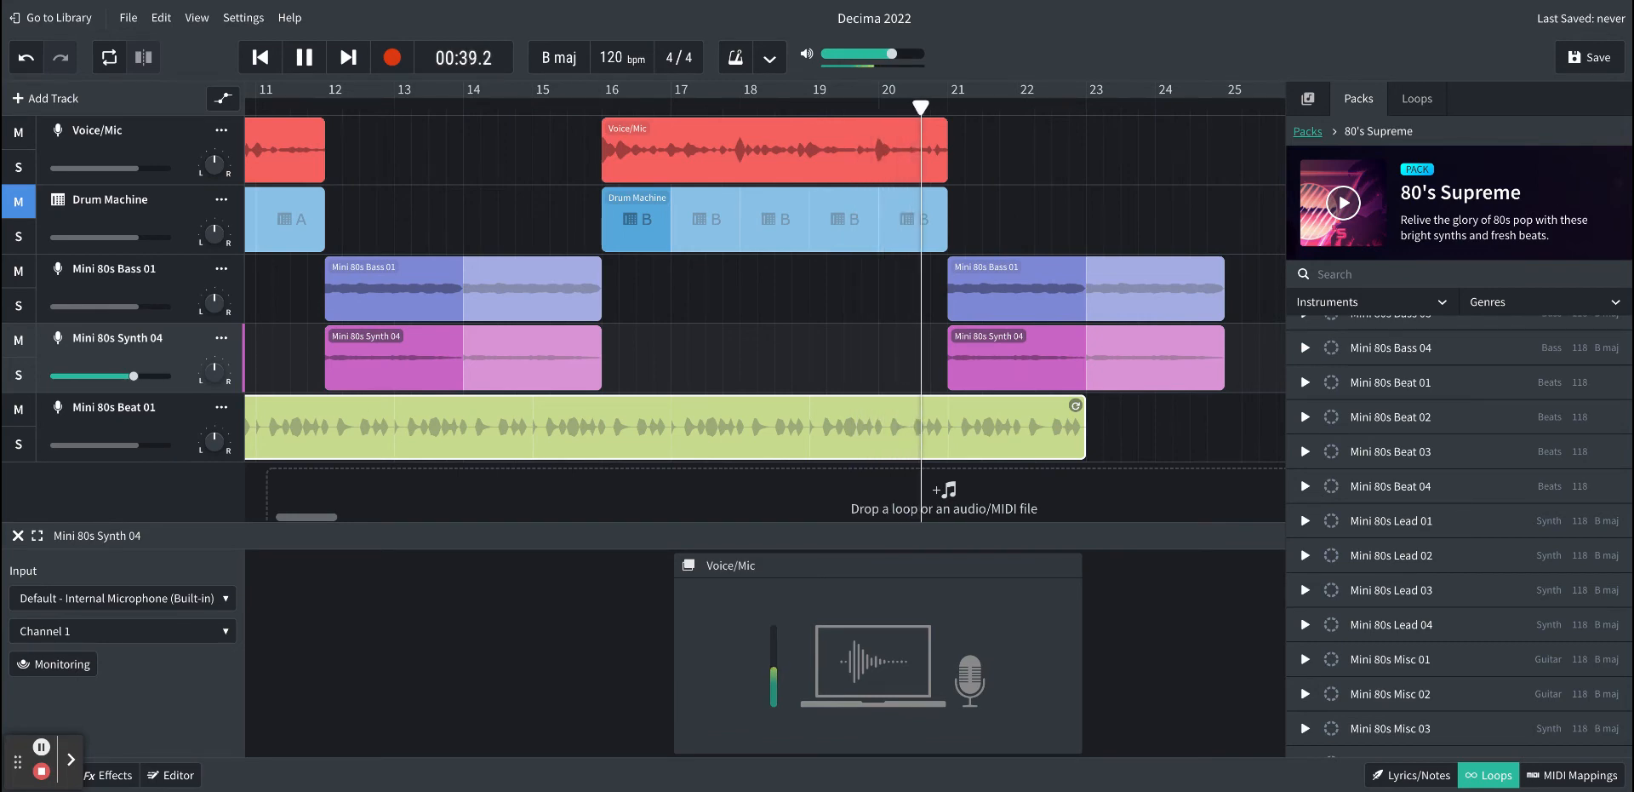
{"action": "scroll", "coordinate": [765, 315], "scroll_direction": "right", "scroll_amount": 1}
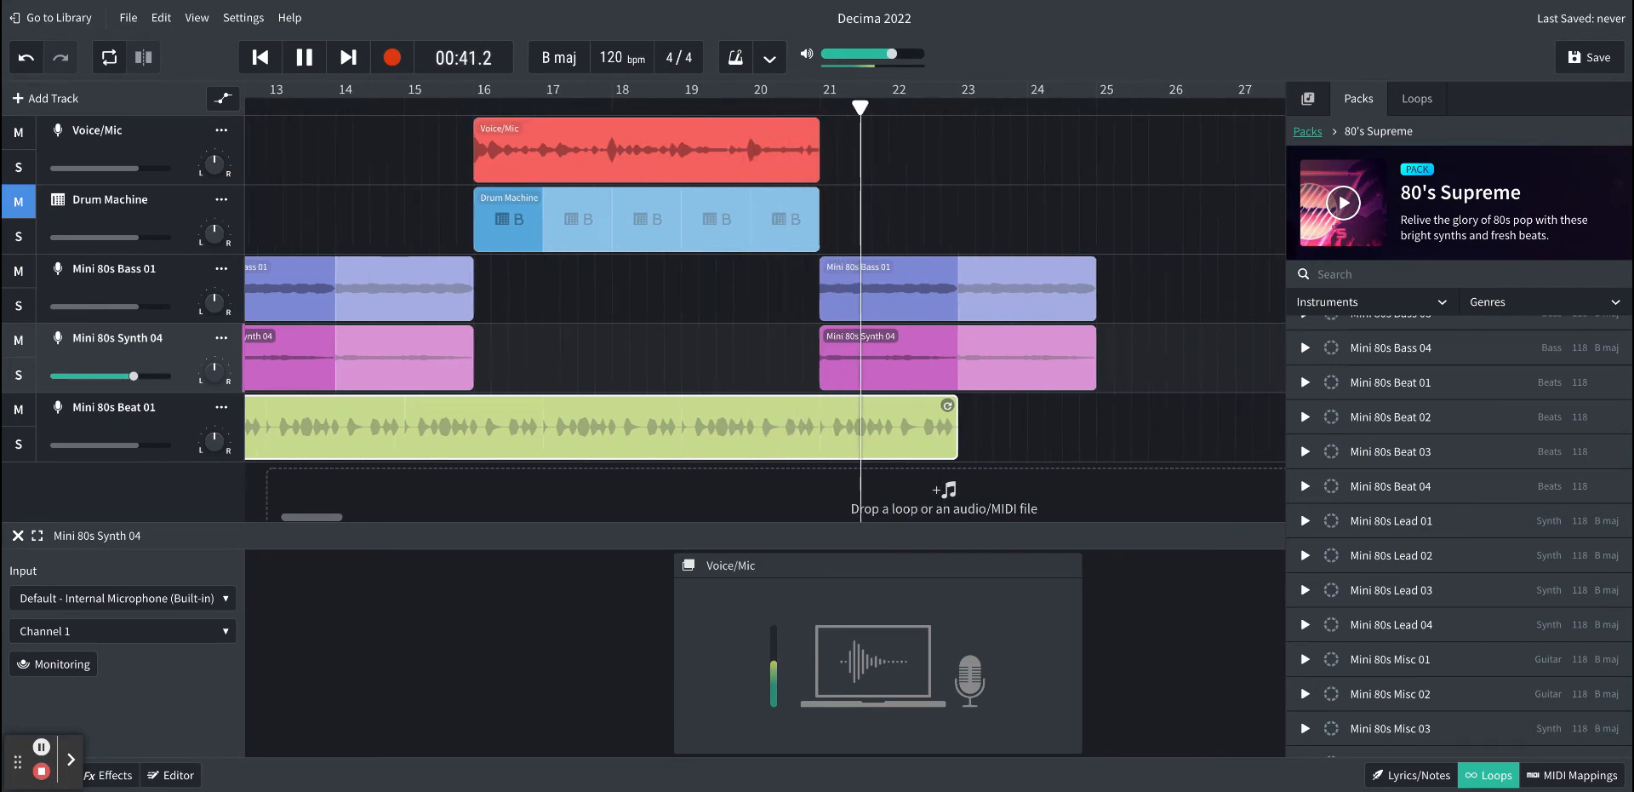
{"action": "scroll", "coordinate": [766, 315], "scroll_direction": "right", "scroll_amount": 1}
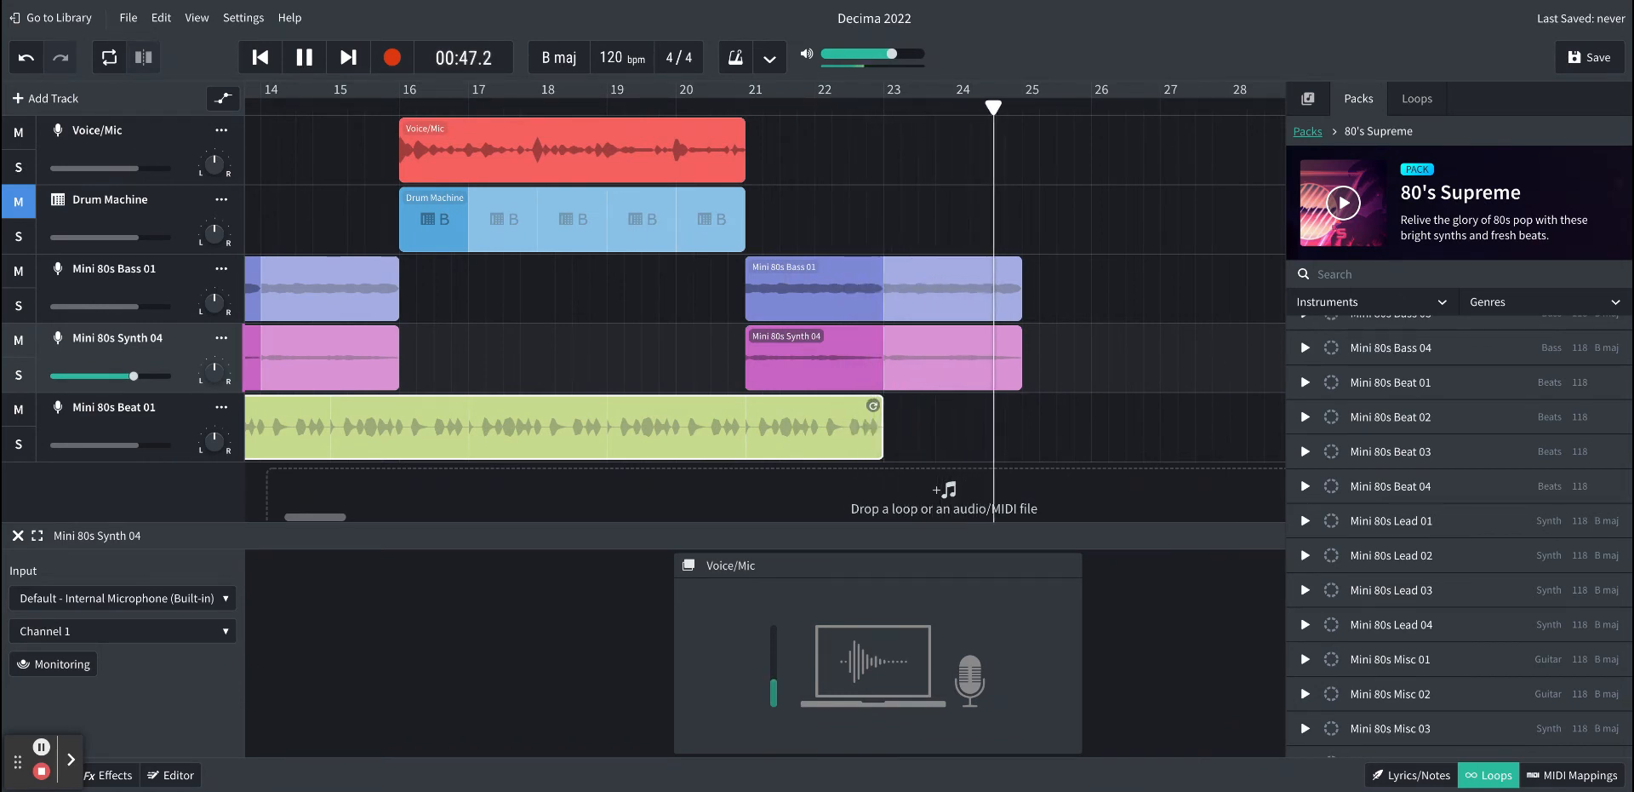
{"action": "left_click", "coordinate": [308, 59]}
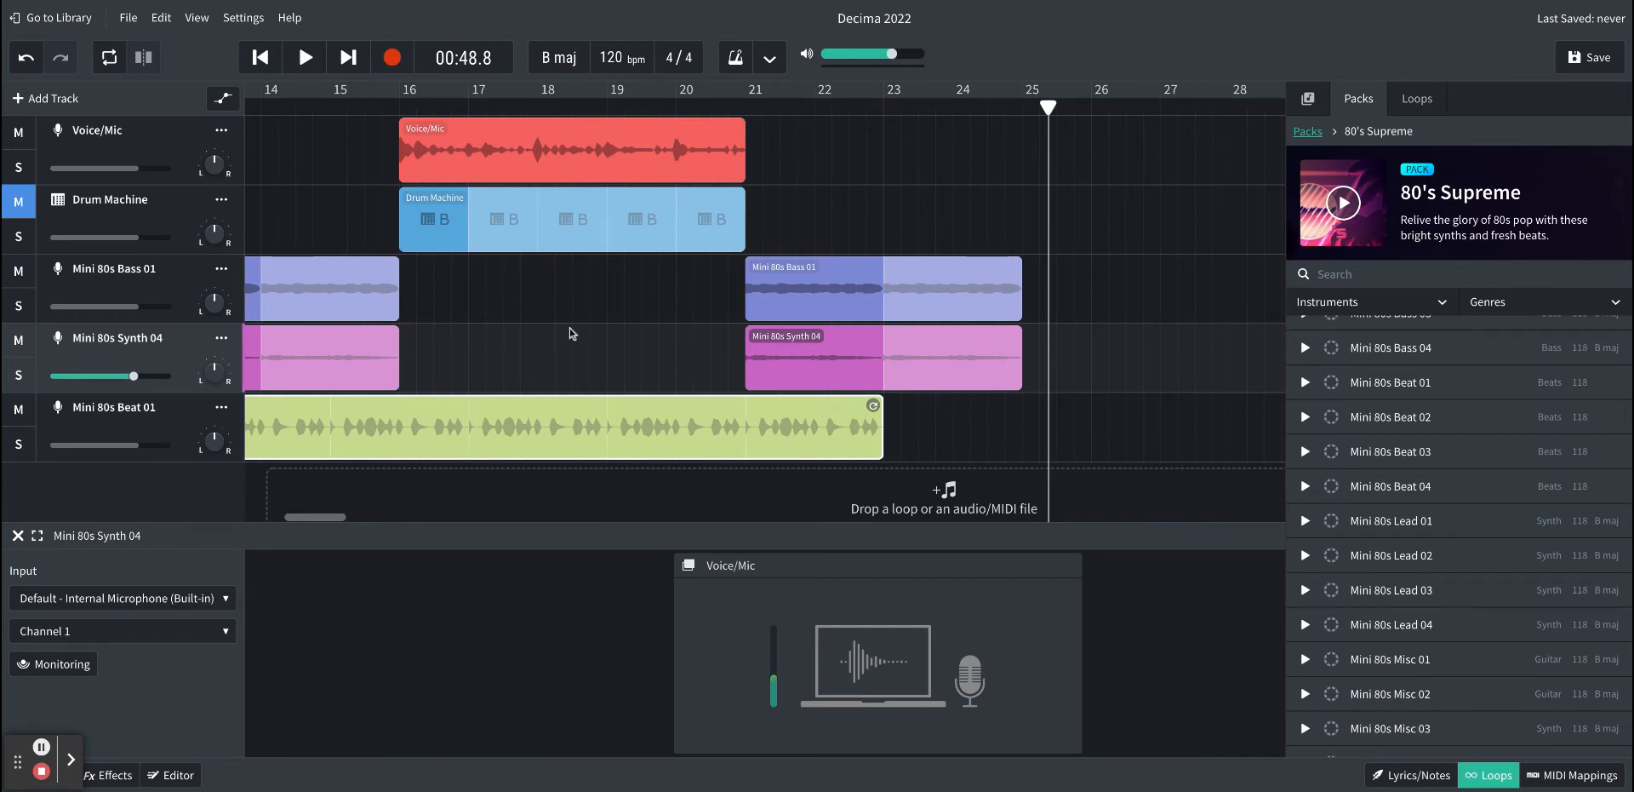
Step: Raise the Voice/Mic track volume to nearly its maximum and play the first vocal entry from just past bar 6
{"action": "scroll", "coordinate": [572, 333], "scroll_direction": "left", "scroll_amount": 10}
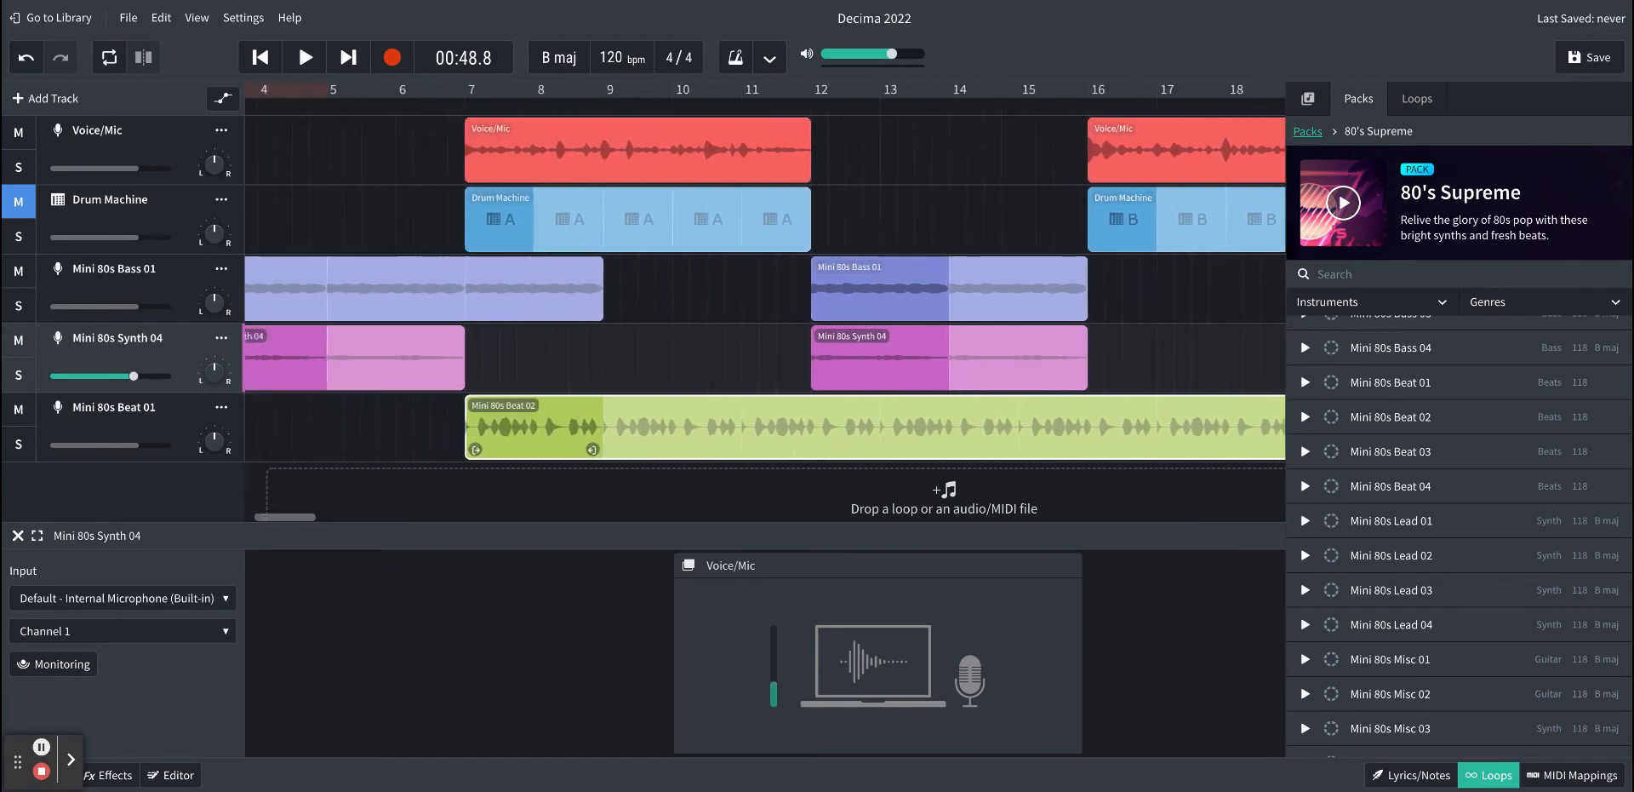
{"action": "left_click", "coordinate": [148, 170]}
{"action": "left_click_drag", "start_coordinate": [134, 168], "coordinate": [165, 169]}
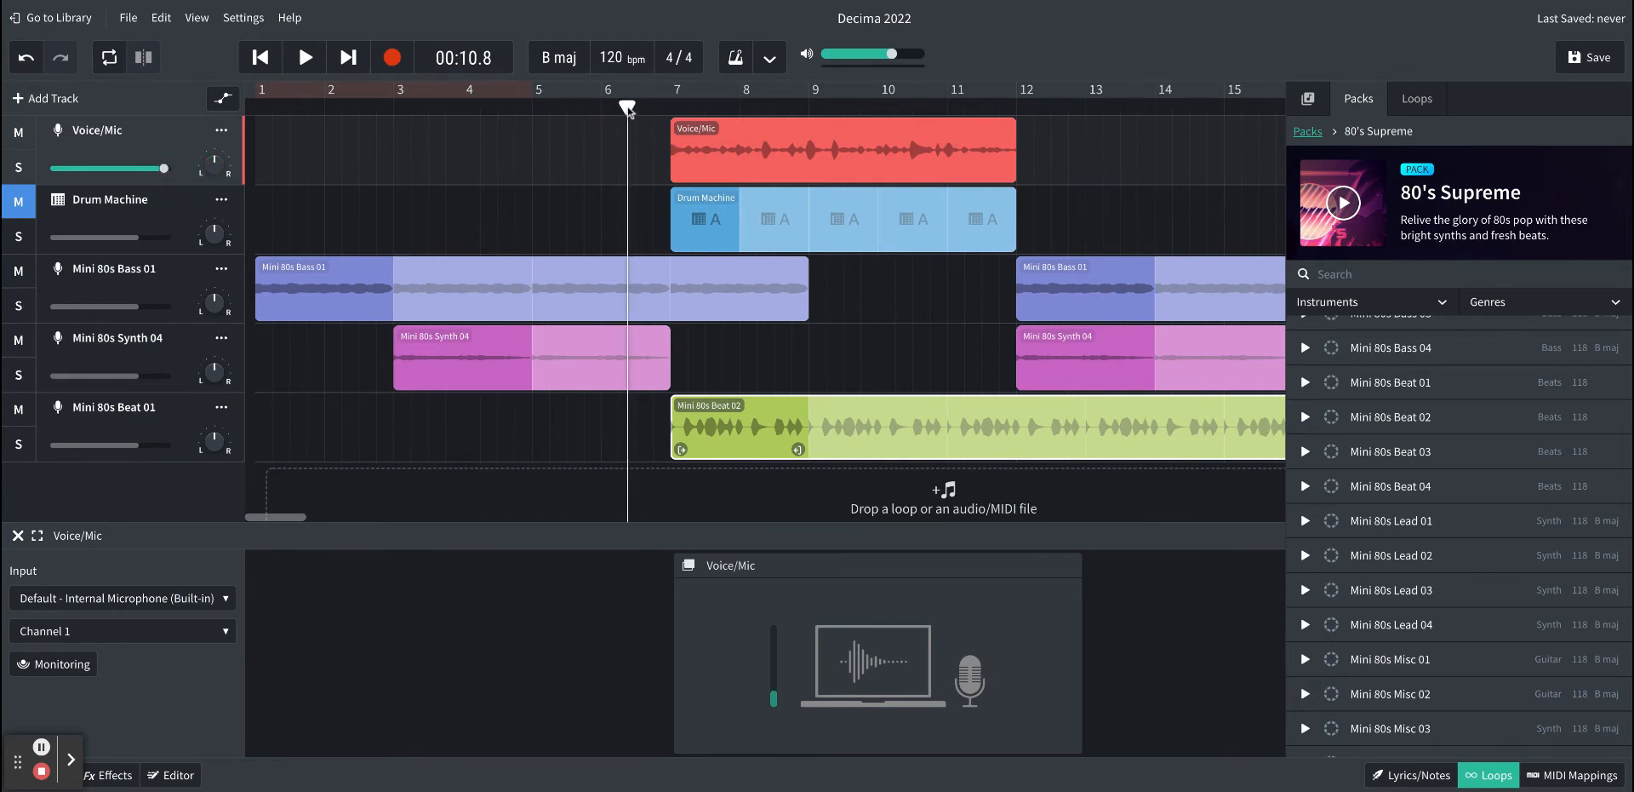
{"action": "key", "text": "space"}
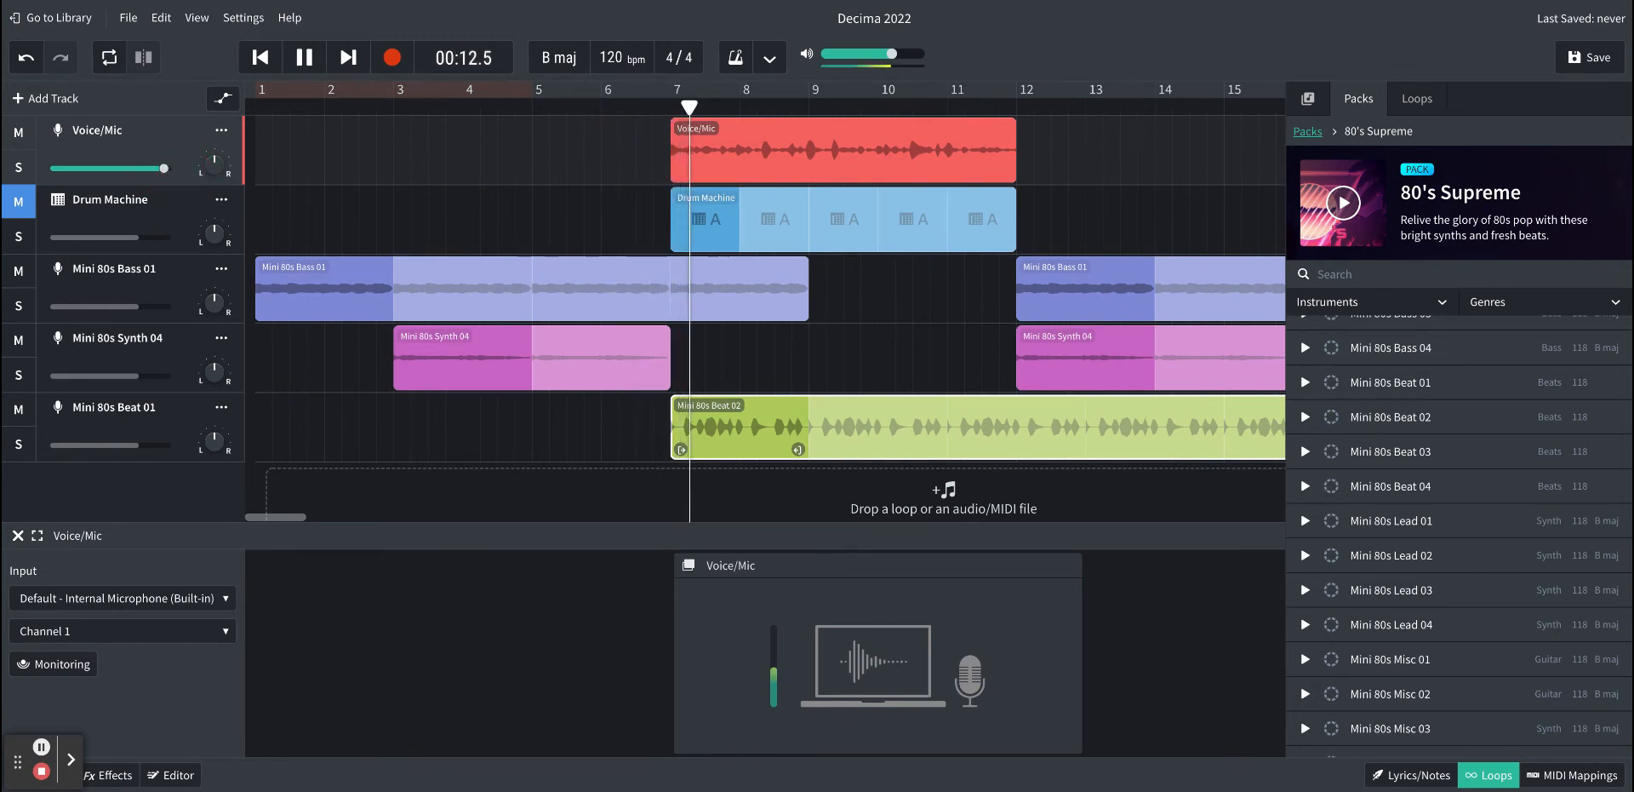
{"action": "key", "text": "space"}
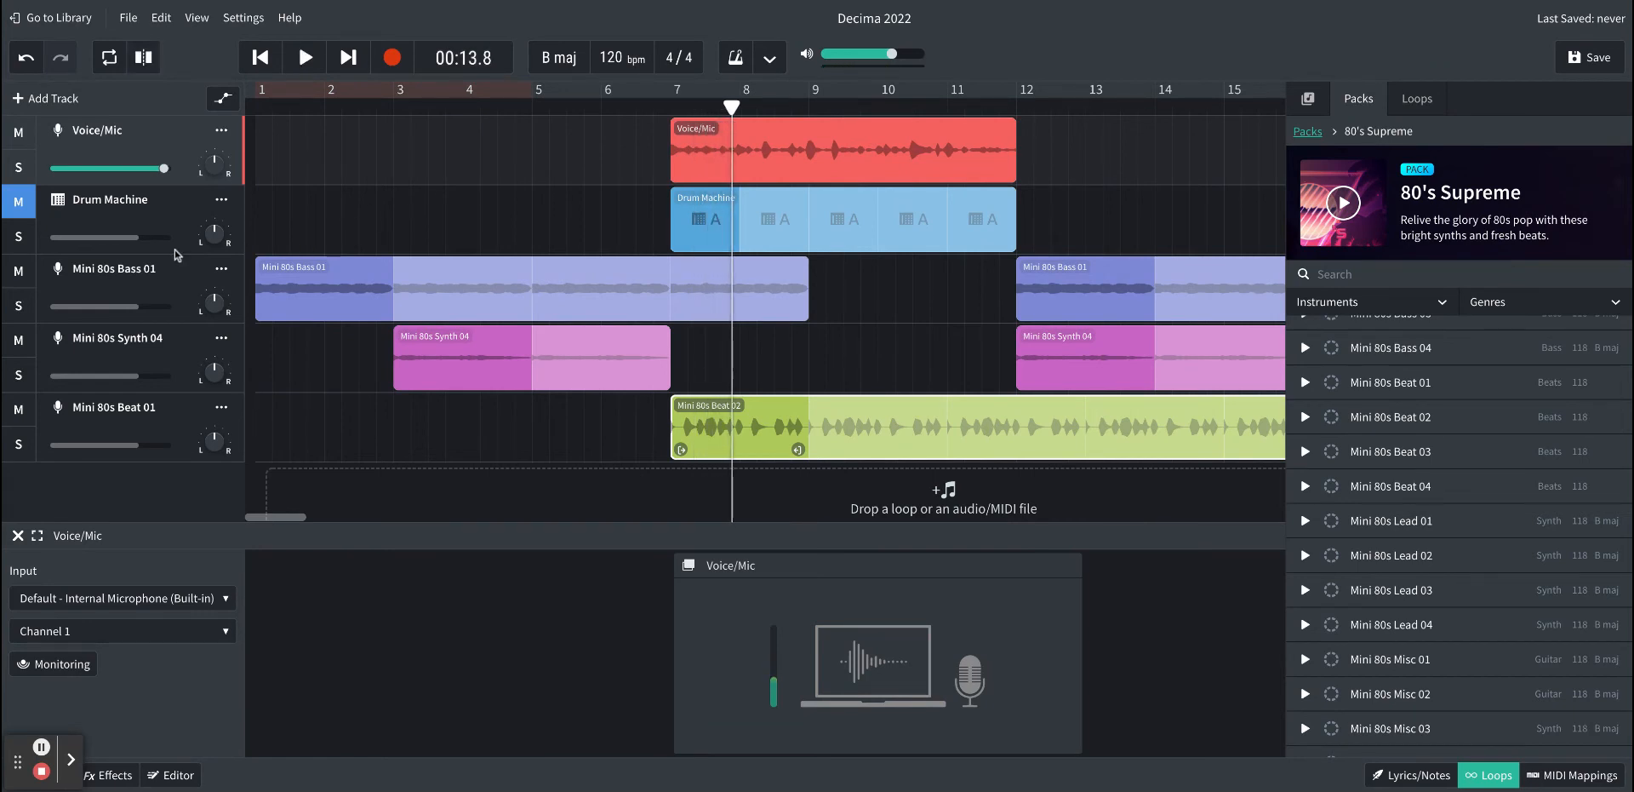
Step: Lower the Drum Machine and Mini 80s Bass 01 track volumes, and set Mini 80s Synth 04 and Mini 80s Beat 01 to -6.0 dB
{"action": "left_click_drag", "start_coordinate": [138, 239], "coordinate": [125, 238]}
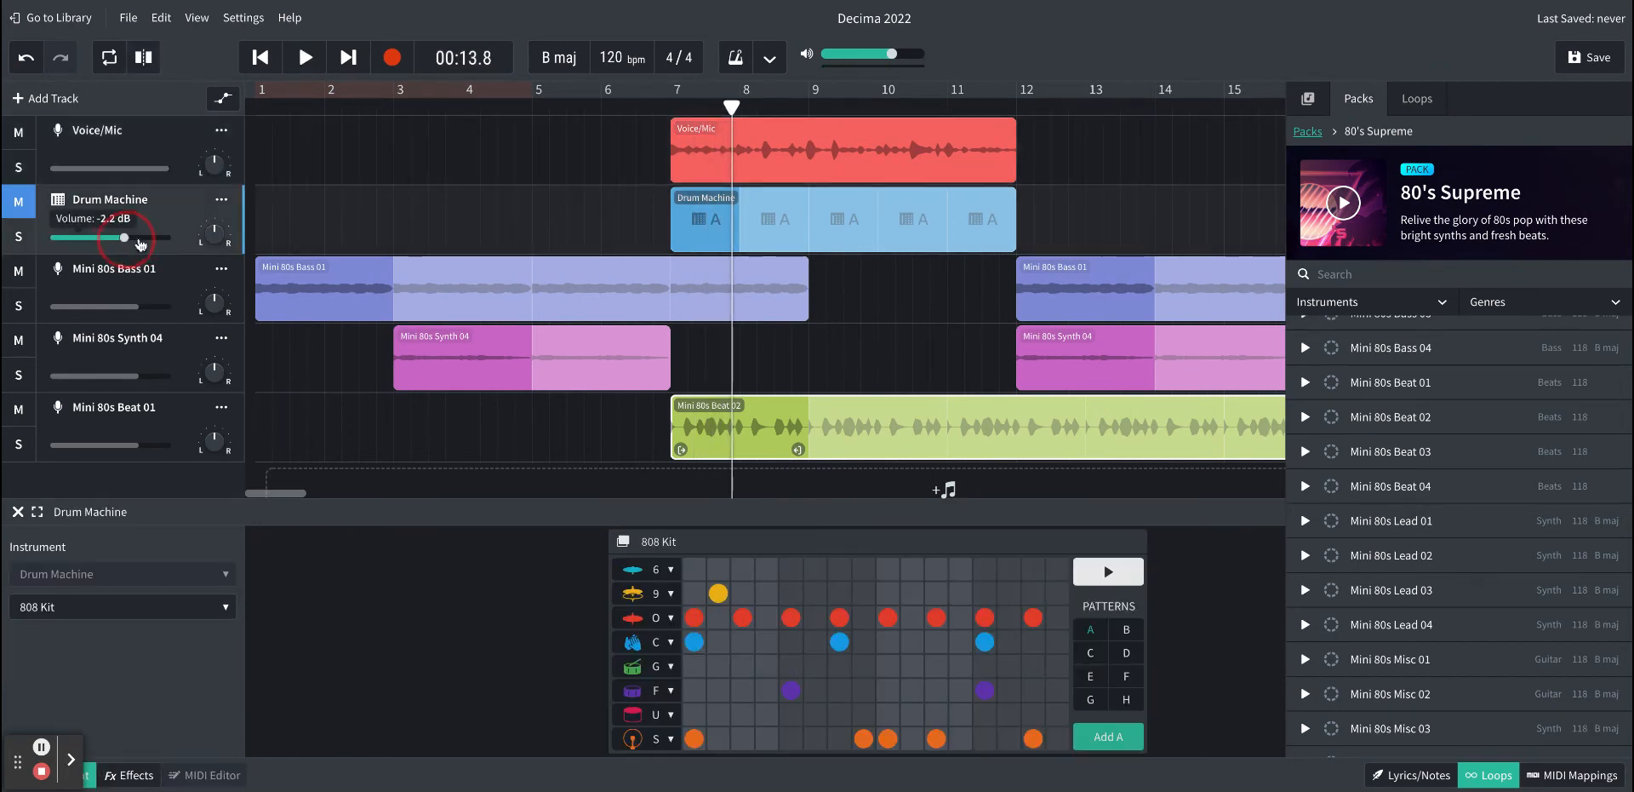
{"action": "left_click", "coordinate": [135, 308]}
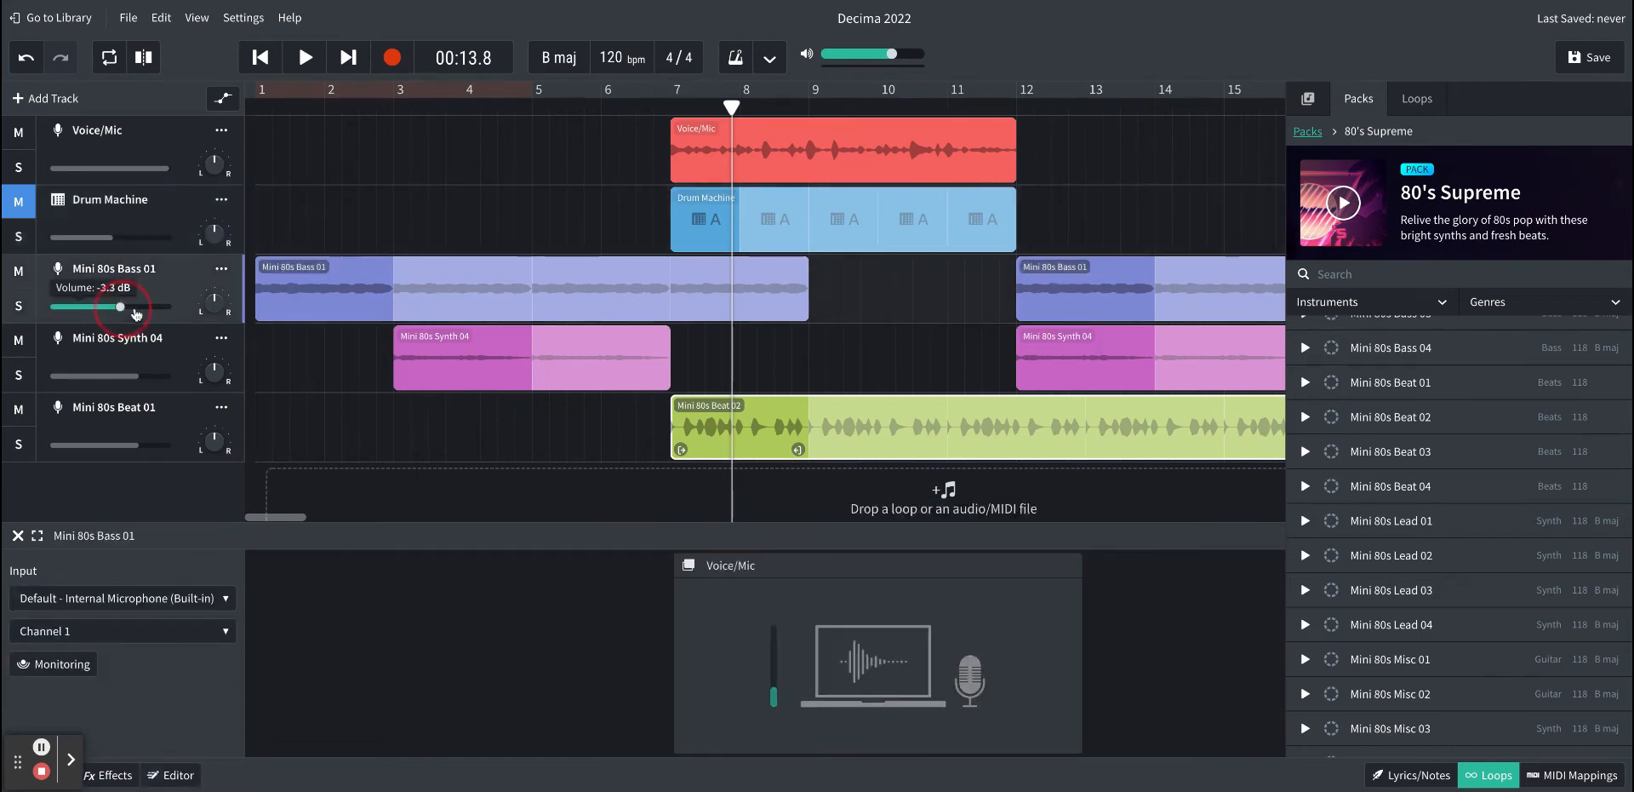
{"action": "left_click", "coordinate": [134, 379]}
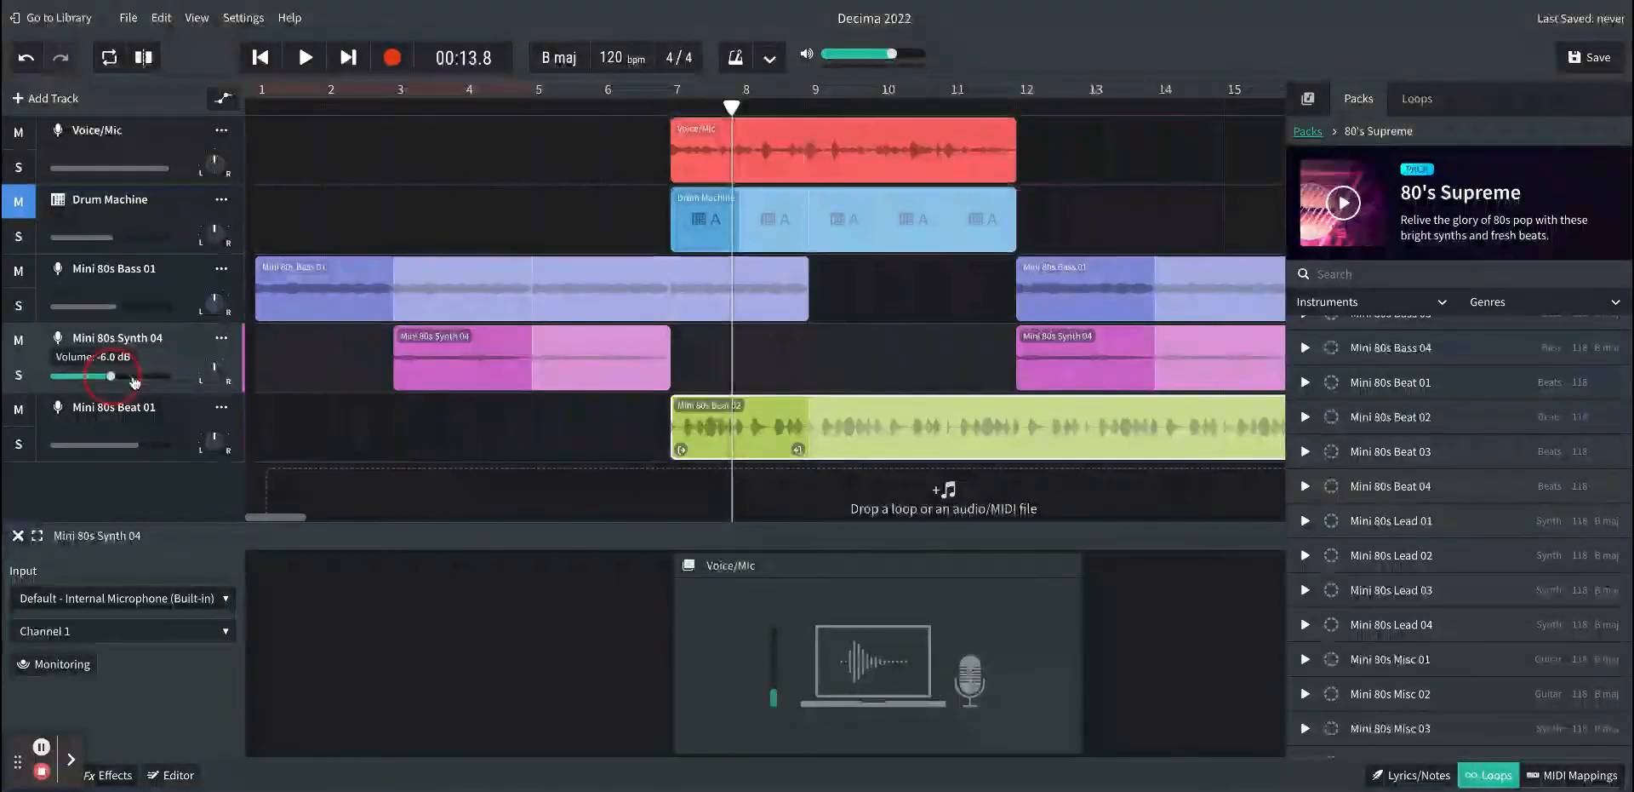
{"action": "left_click", "coordinate": [136, 448]}
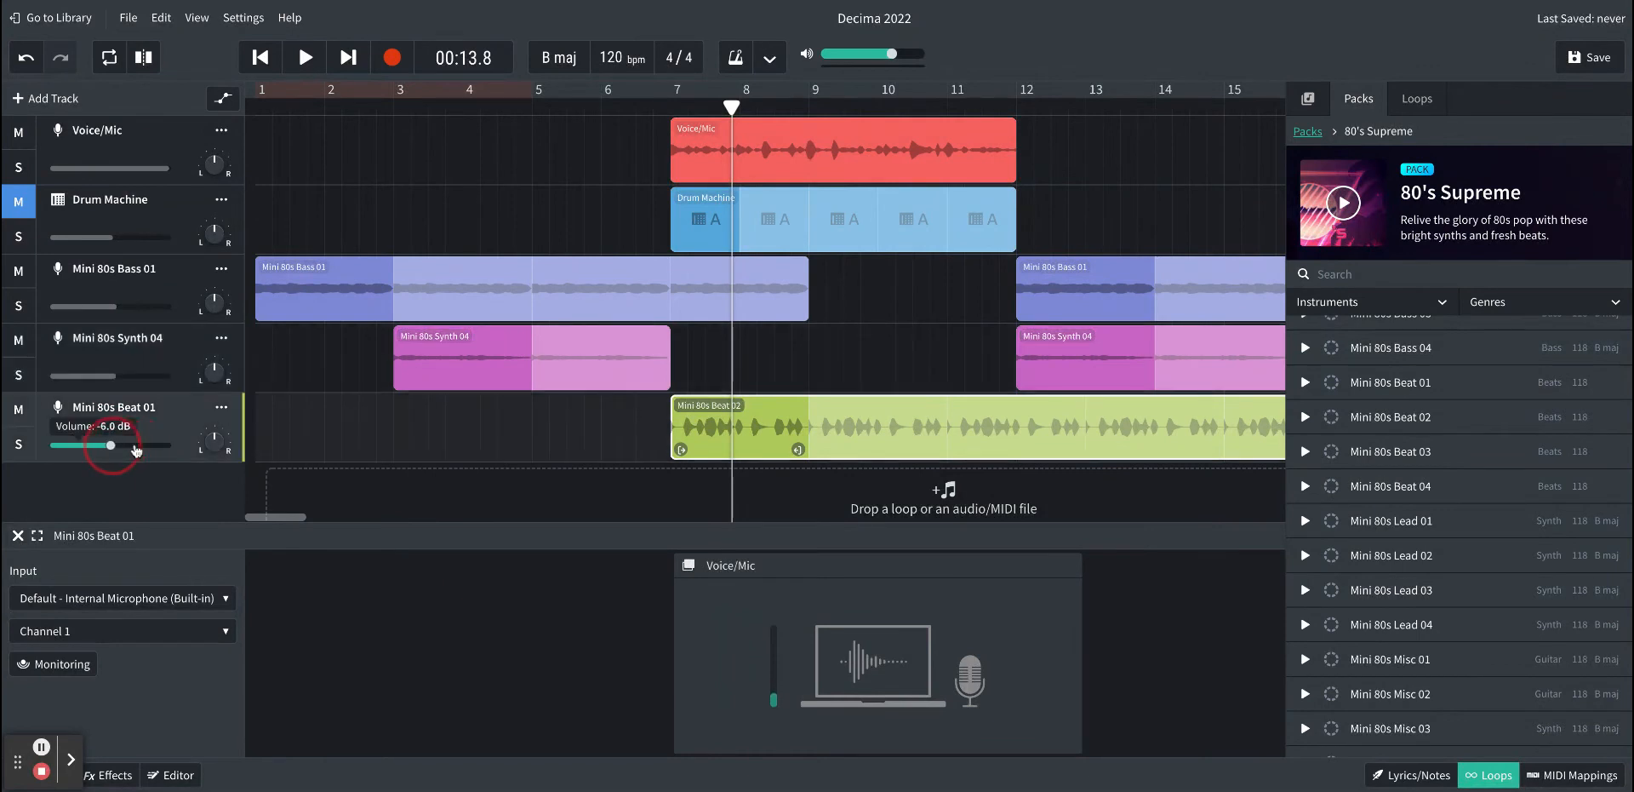
Step: Play the mix from around bar 5 to the end to check the volume balance
{"action": "left_click", "coordinate": [569, 109]}
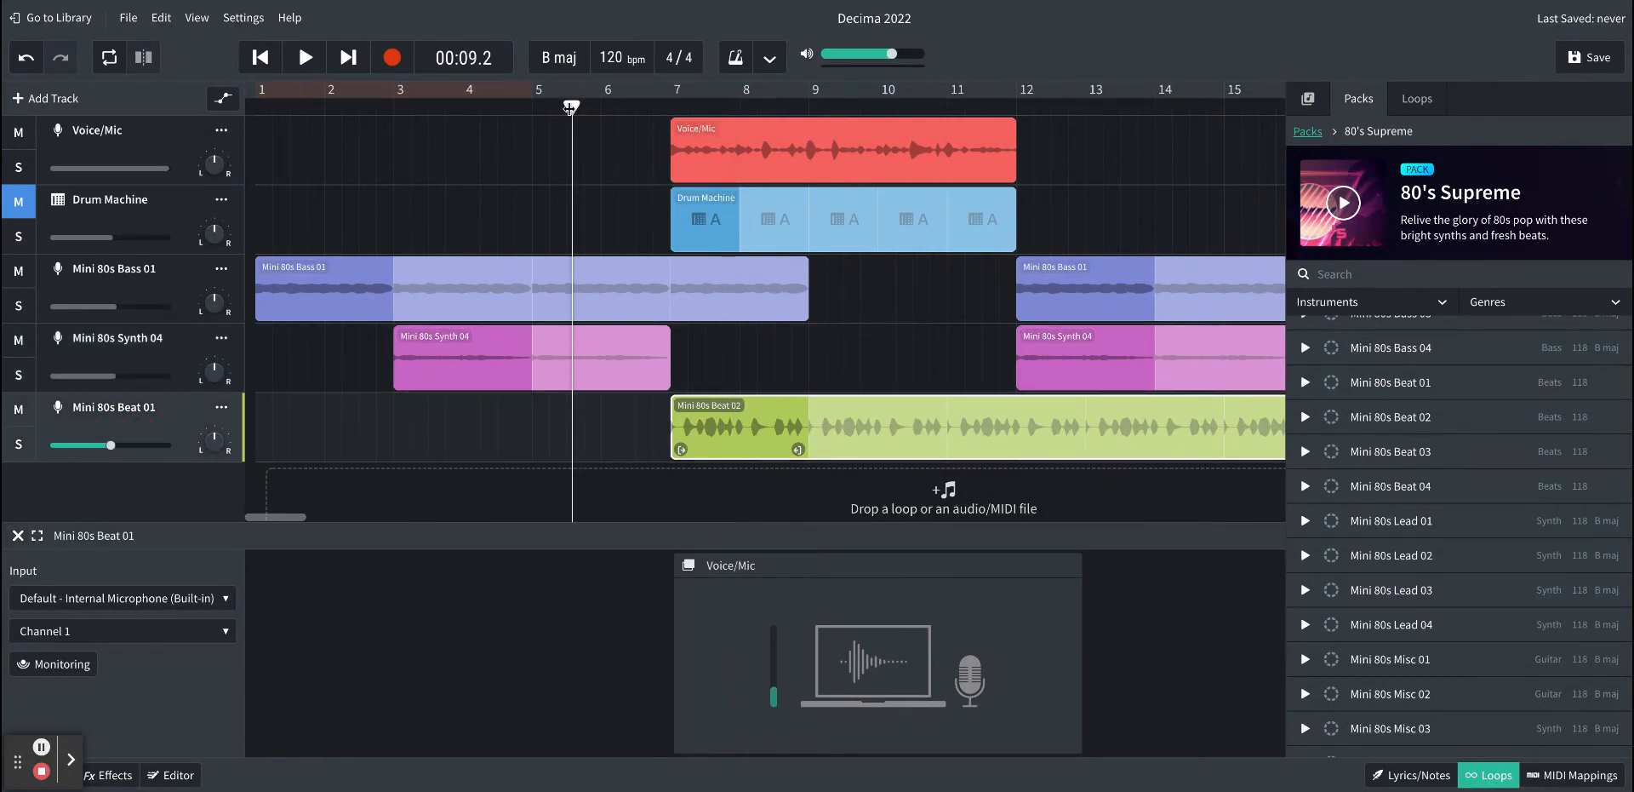
{"action": "key", "text": "space"}
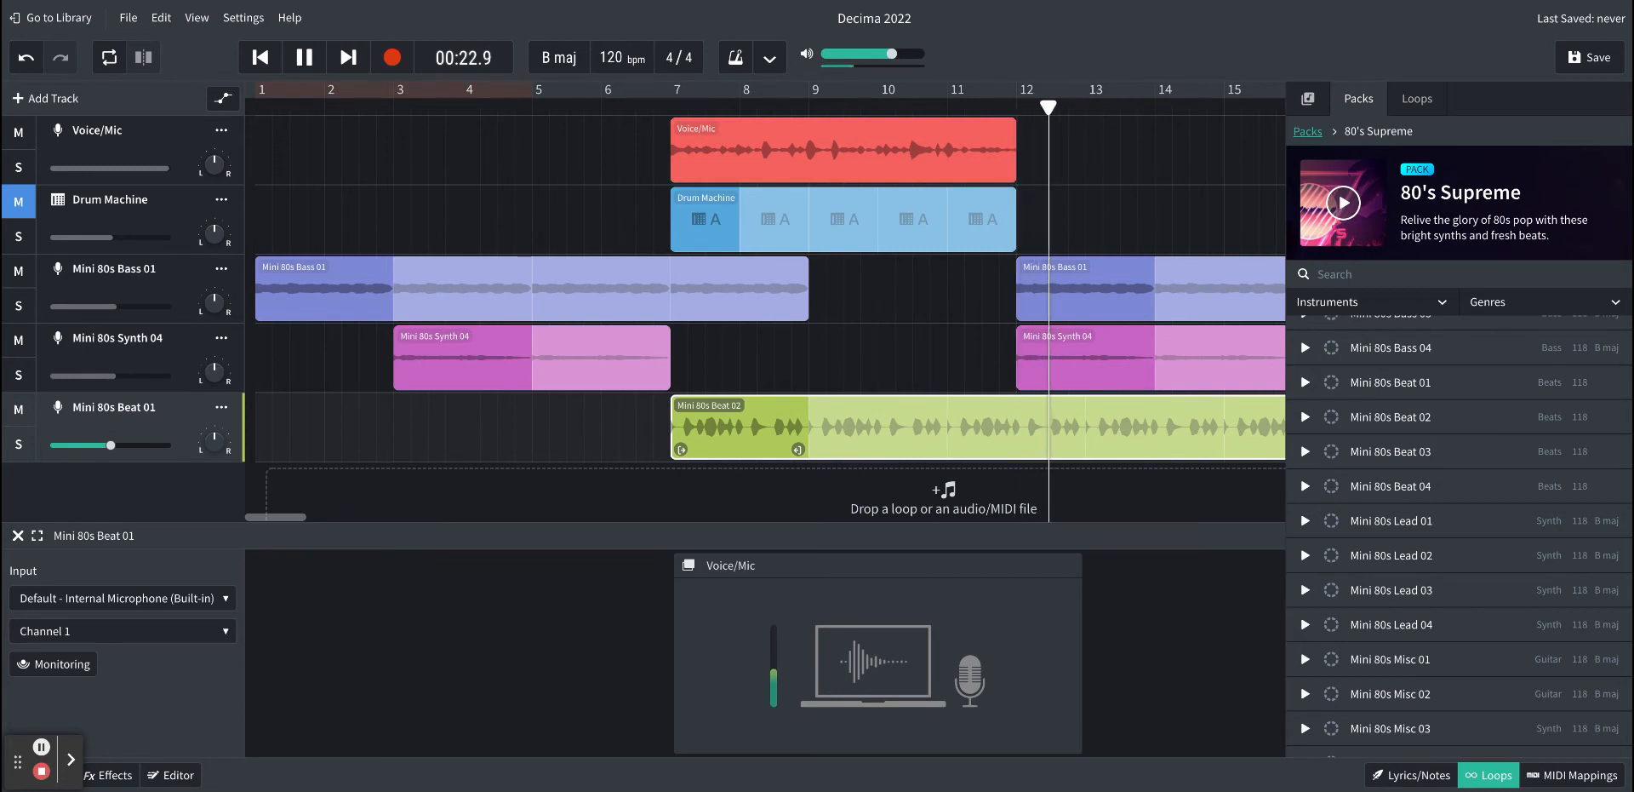
{"action": "scroll", "coordinate": [896, 298], "scroll_direction": "right", "scroll_amount": 4}
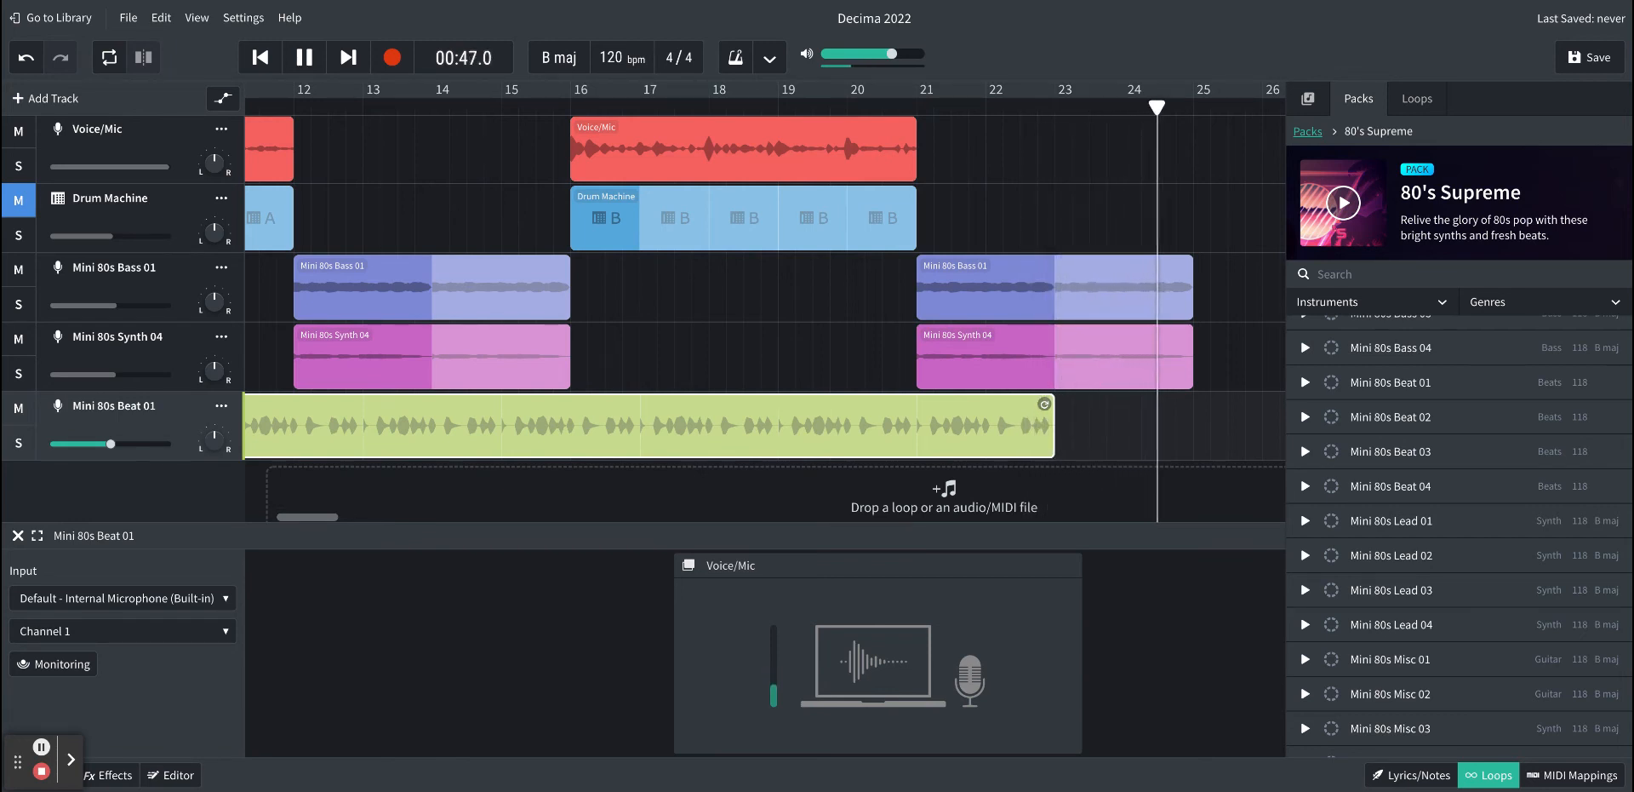
{"action": "key", "text": "space"}
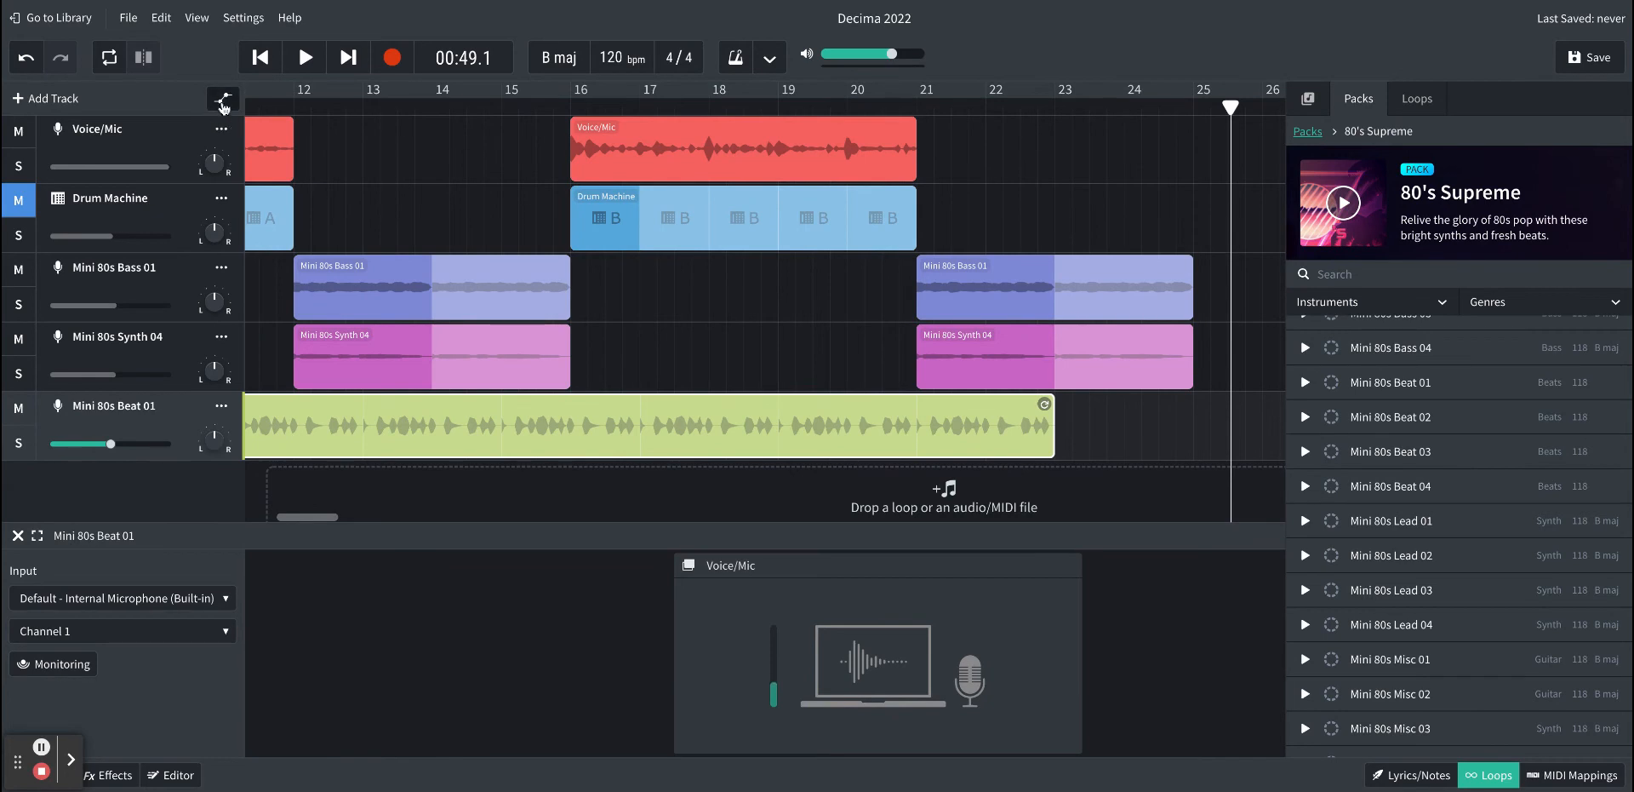
Step: Automate volume fade-outs on Mini 80s Bass 01 and Mini 80s Synth 04, from about bar 24.5 down to -Infinity dB around bar 25
{"action": "left_click", "coordinate": [223, 103]}
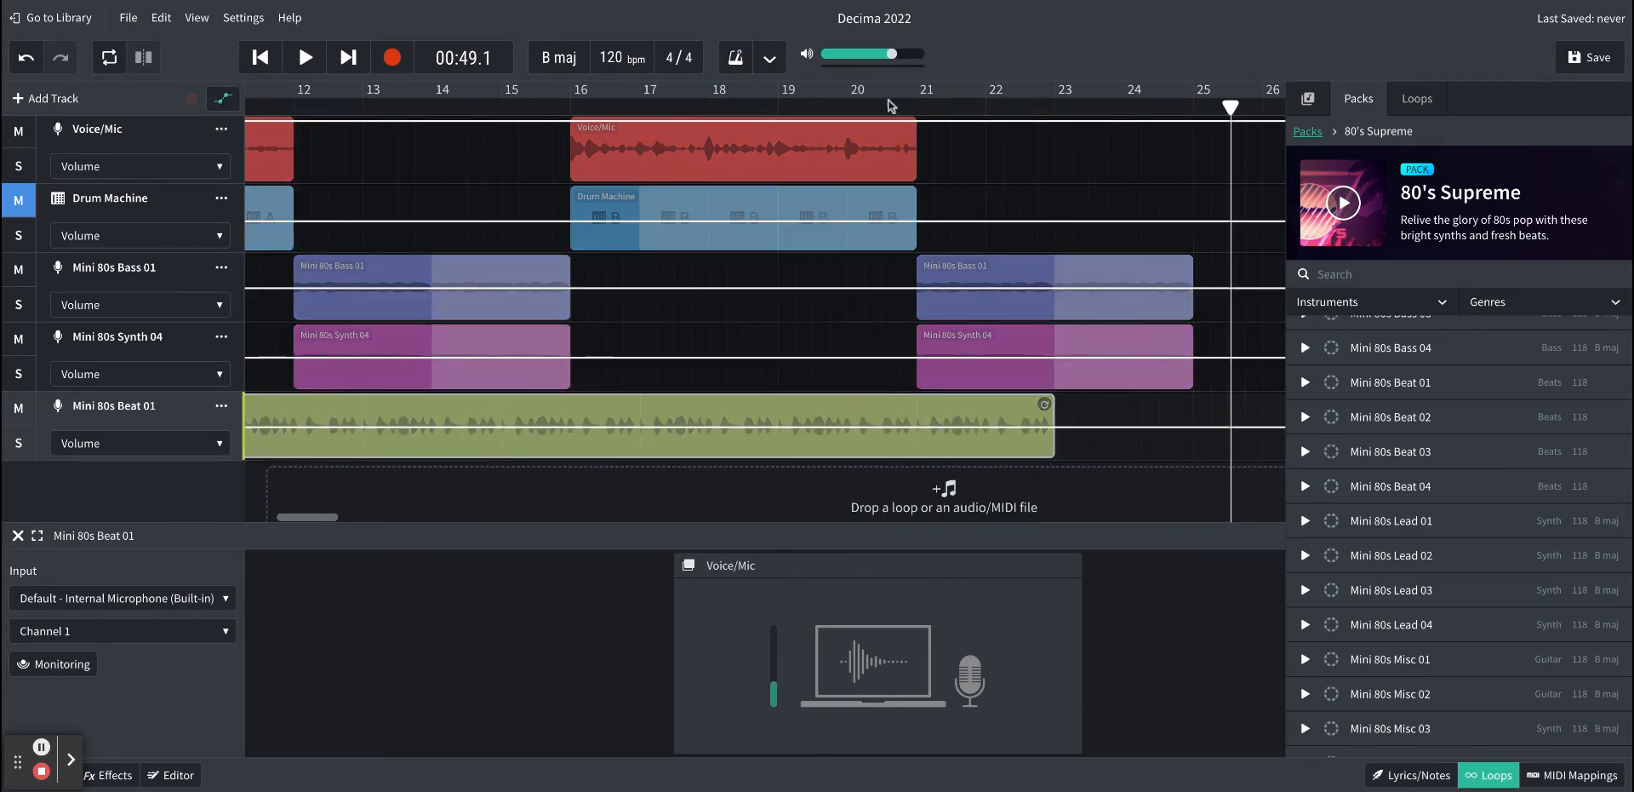
{"action": "left_click", "coordinate": [1166, 288]}
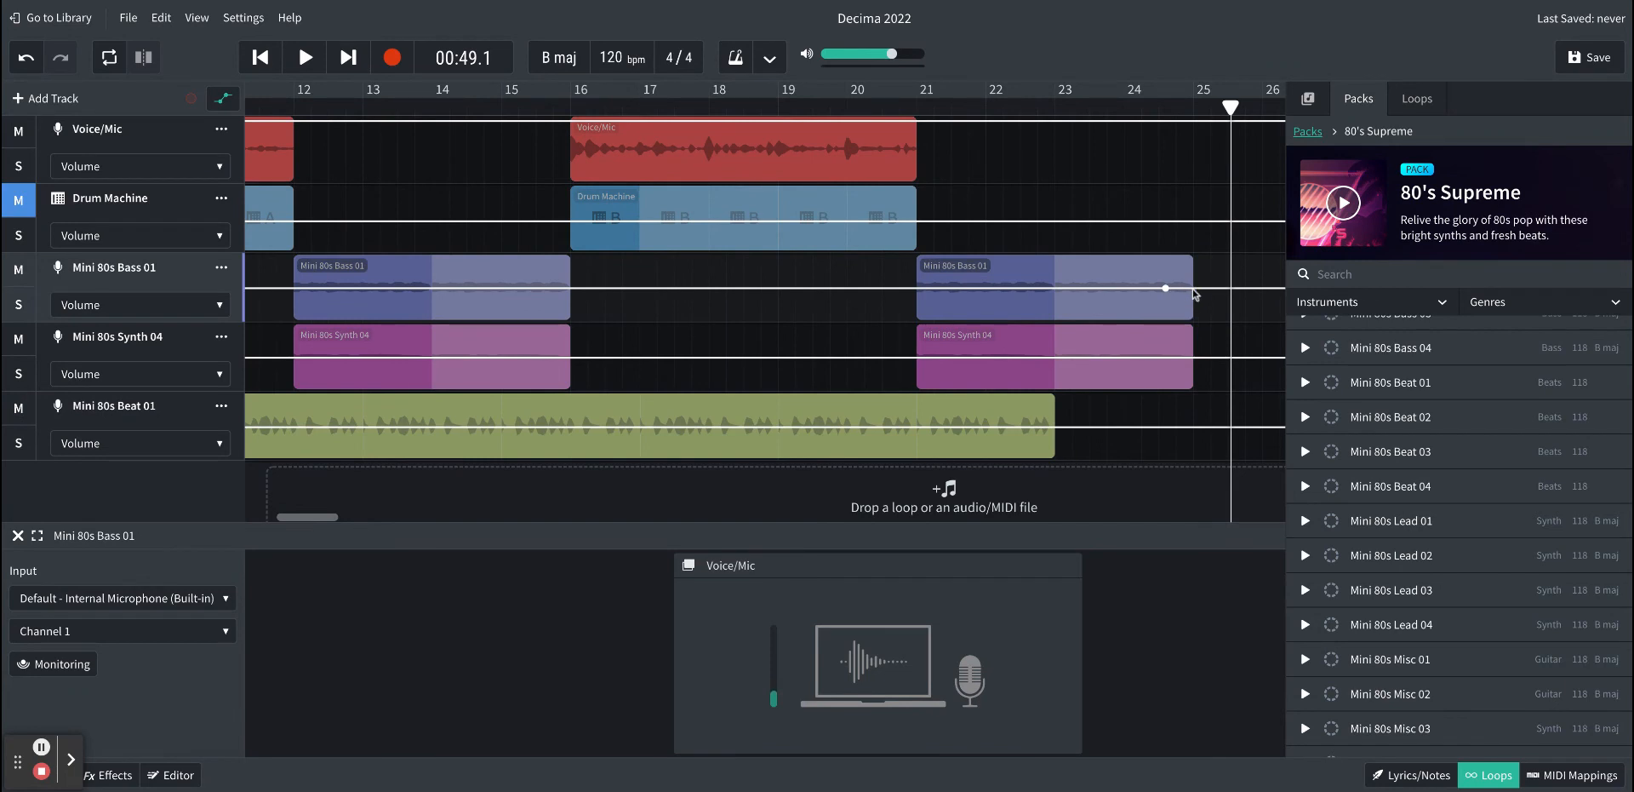
{"action": "left_click_drag", "start_coordinate": [1194, 291], "coordinate": [1200, 319]}
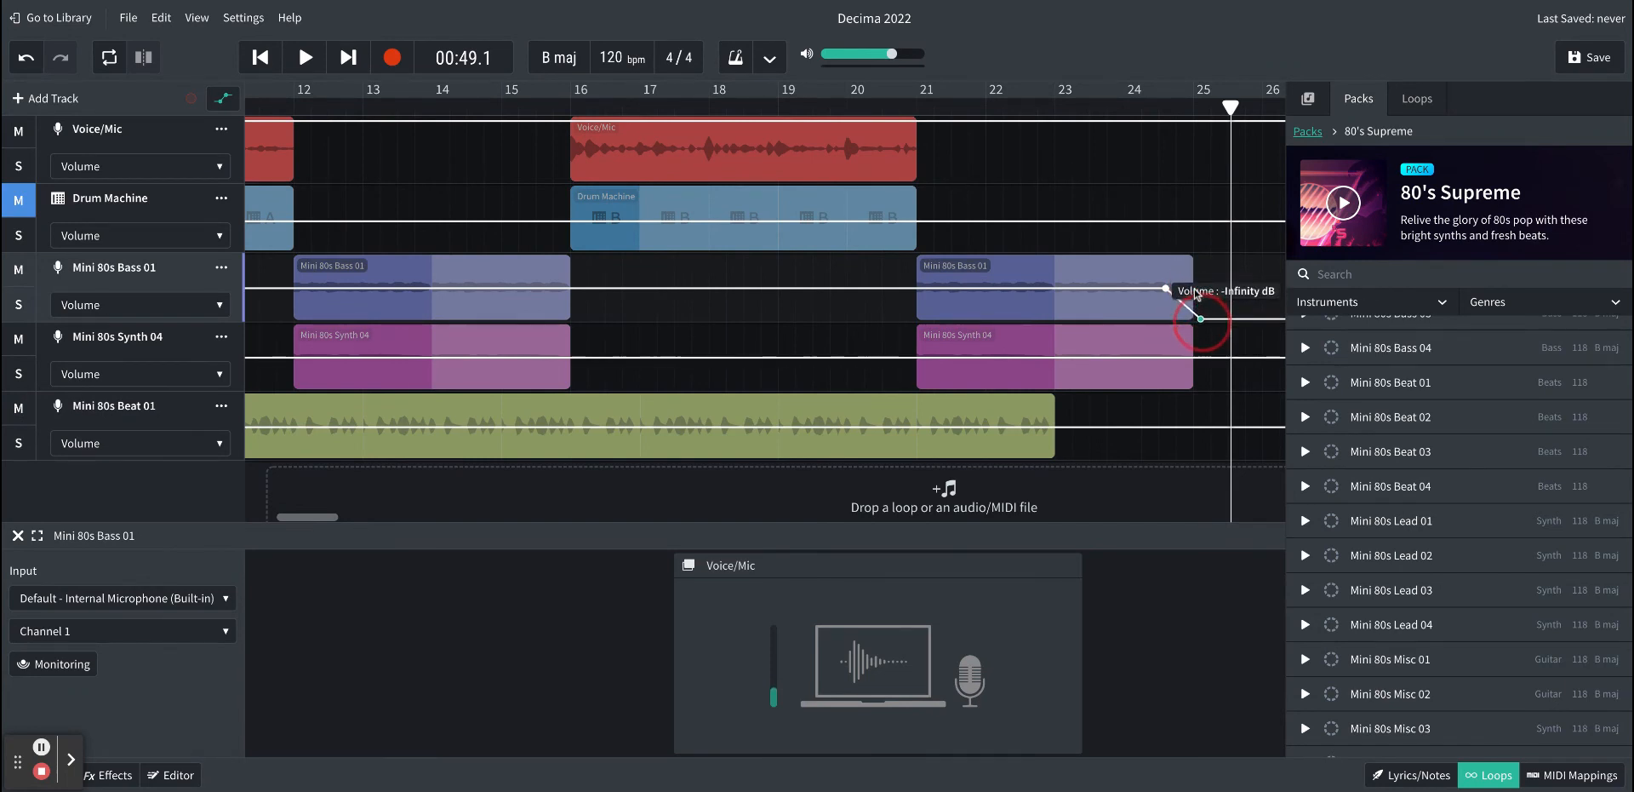
{"action": "left_click", "coordinate": [1165, 357]}
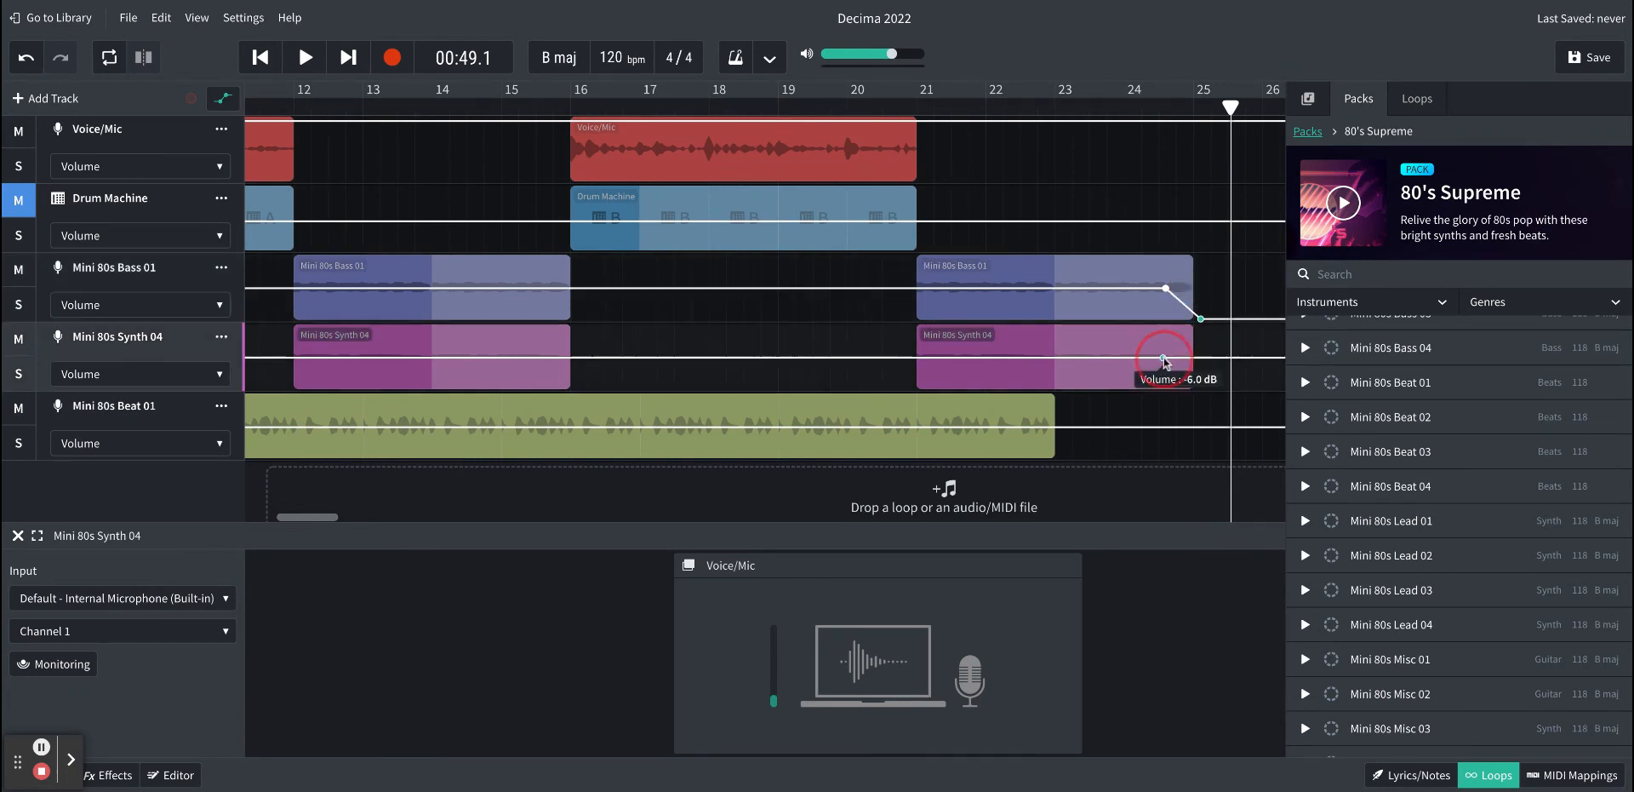
{"action": "left_click_drag", "start_coordinate": [1209, 358], "coordinate": [1210, 387]}
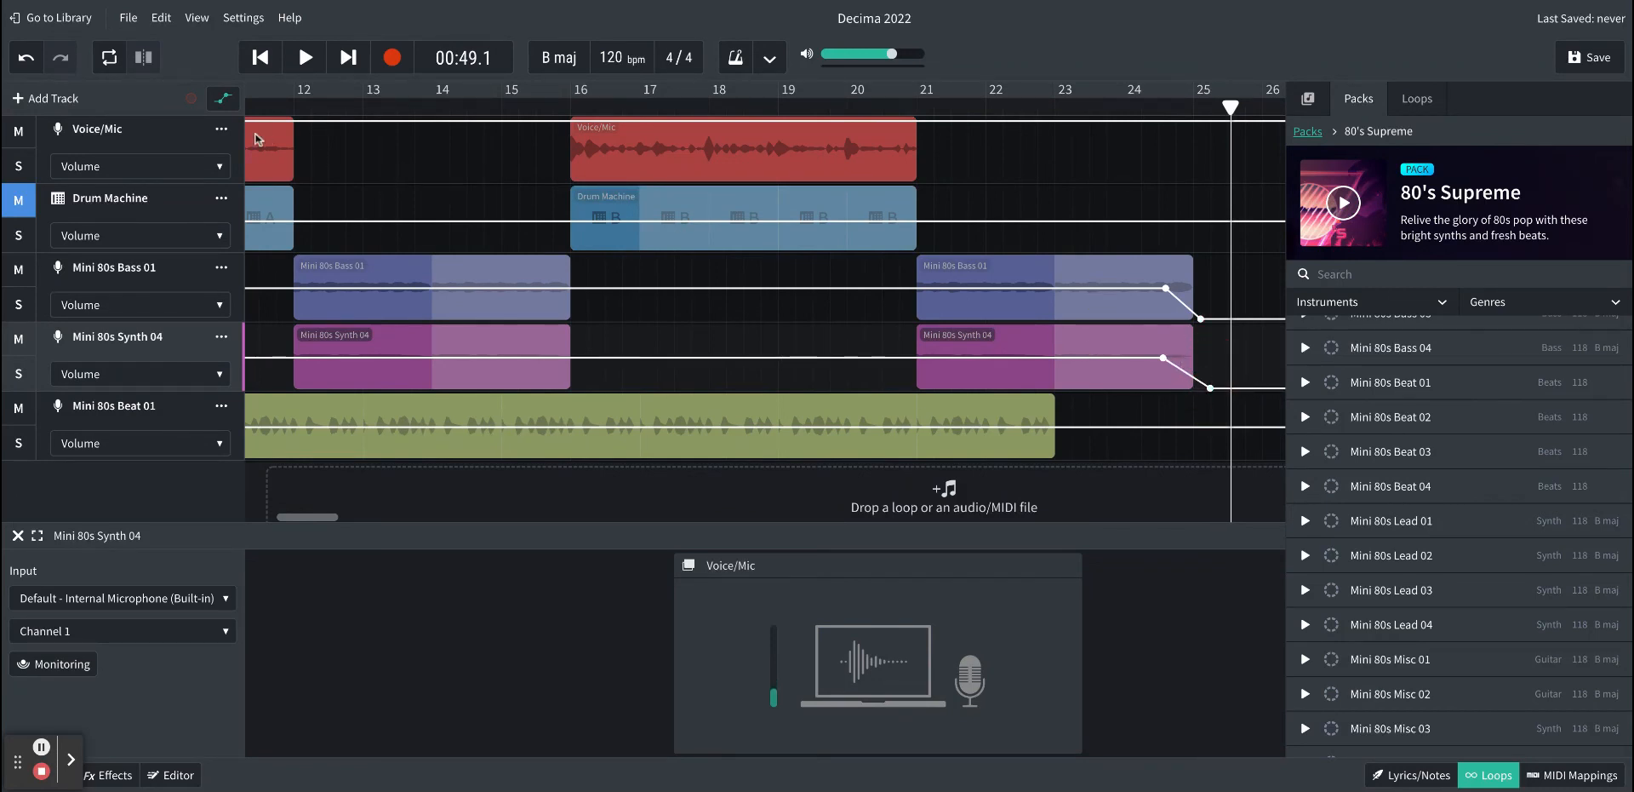
{"action": "left_click", "coordinate": [223, 102]}
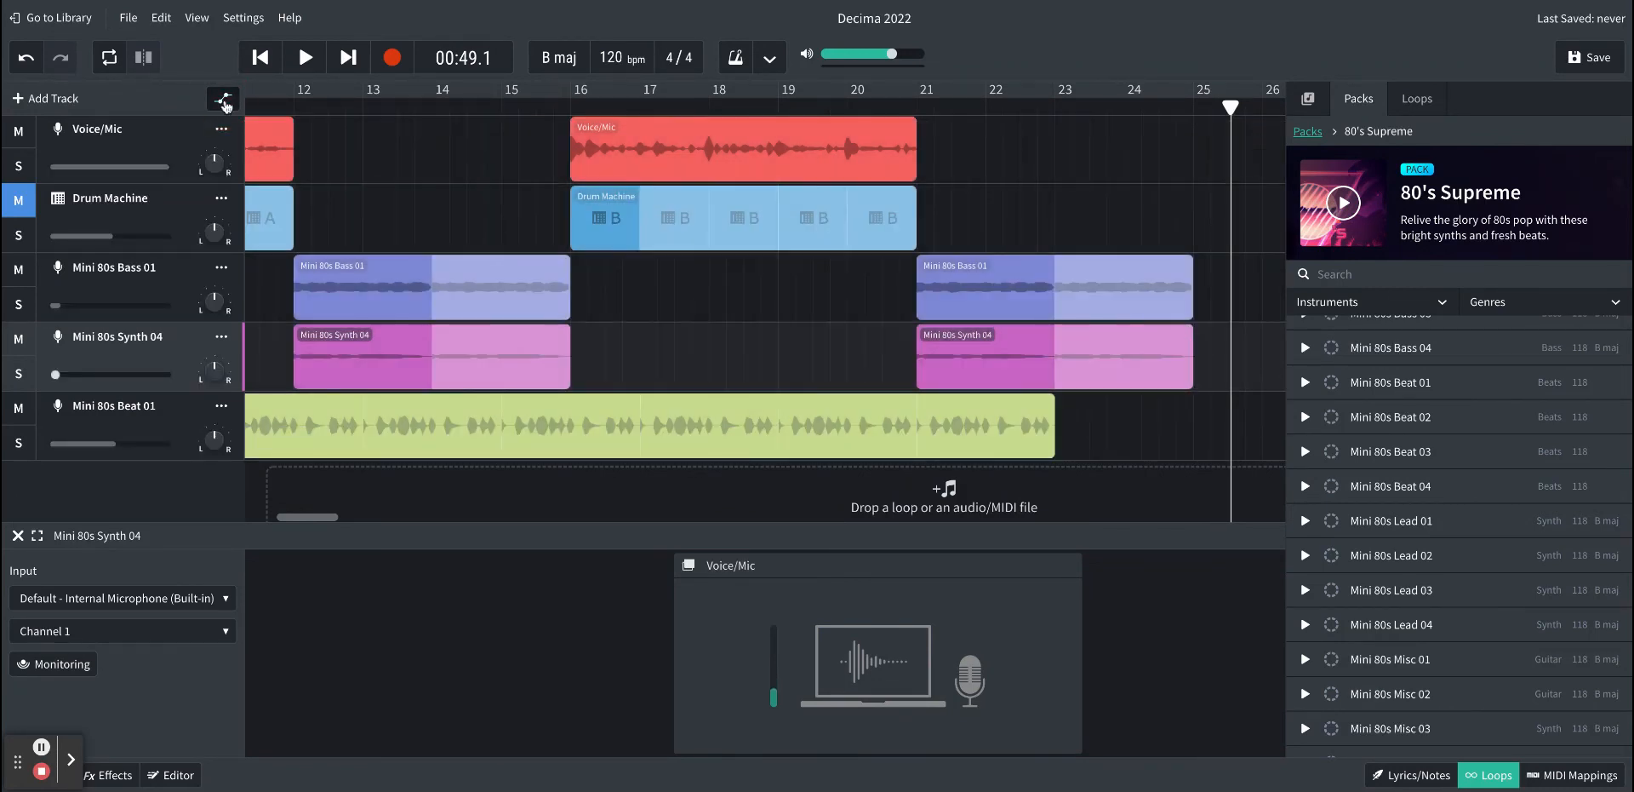
Step: Play the ending from around bar 21 to check the fade-outs
{"action": "left_click", "coordinate": [956, 109]}
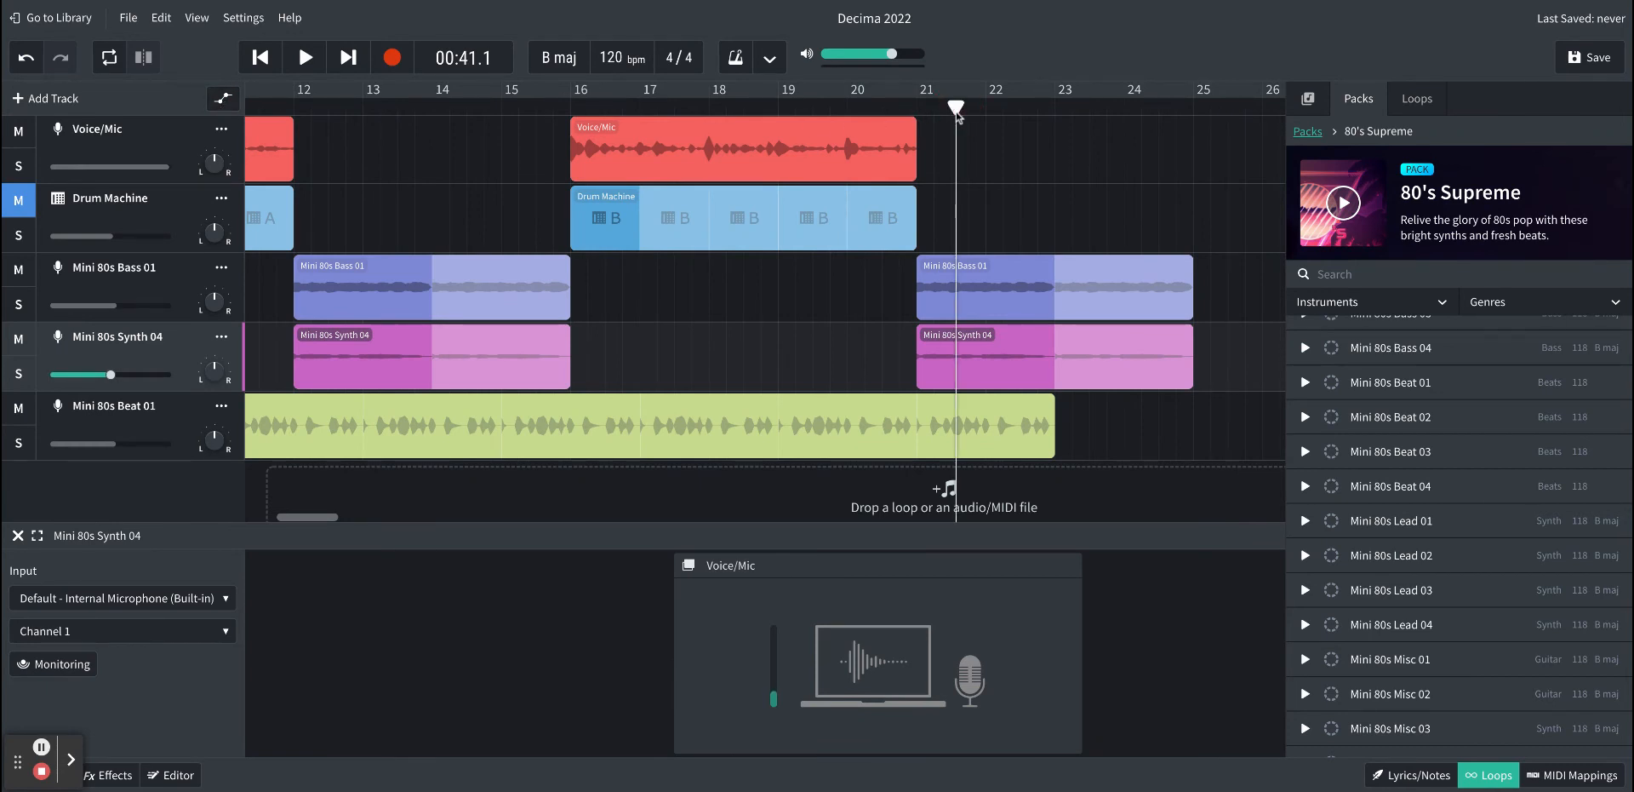
{"action": "key", "text": "space"}
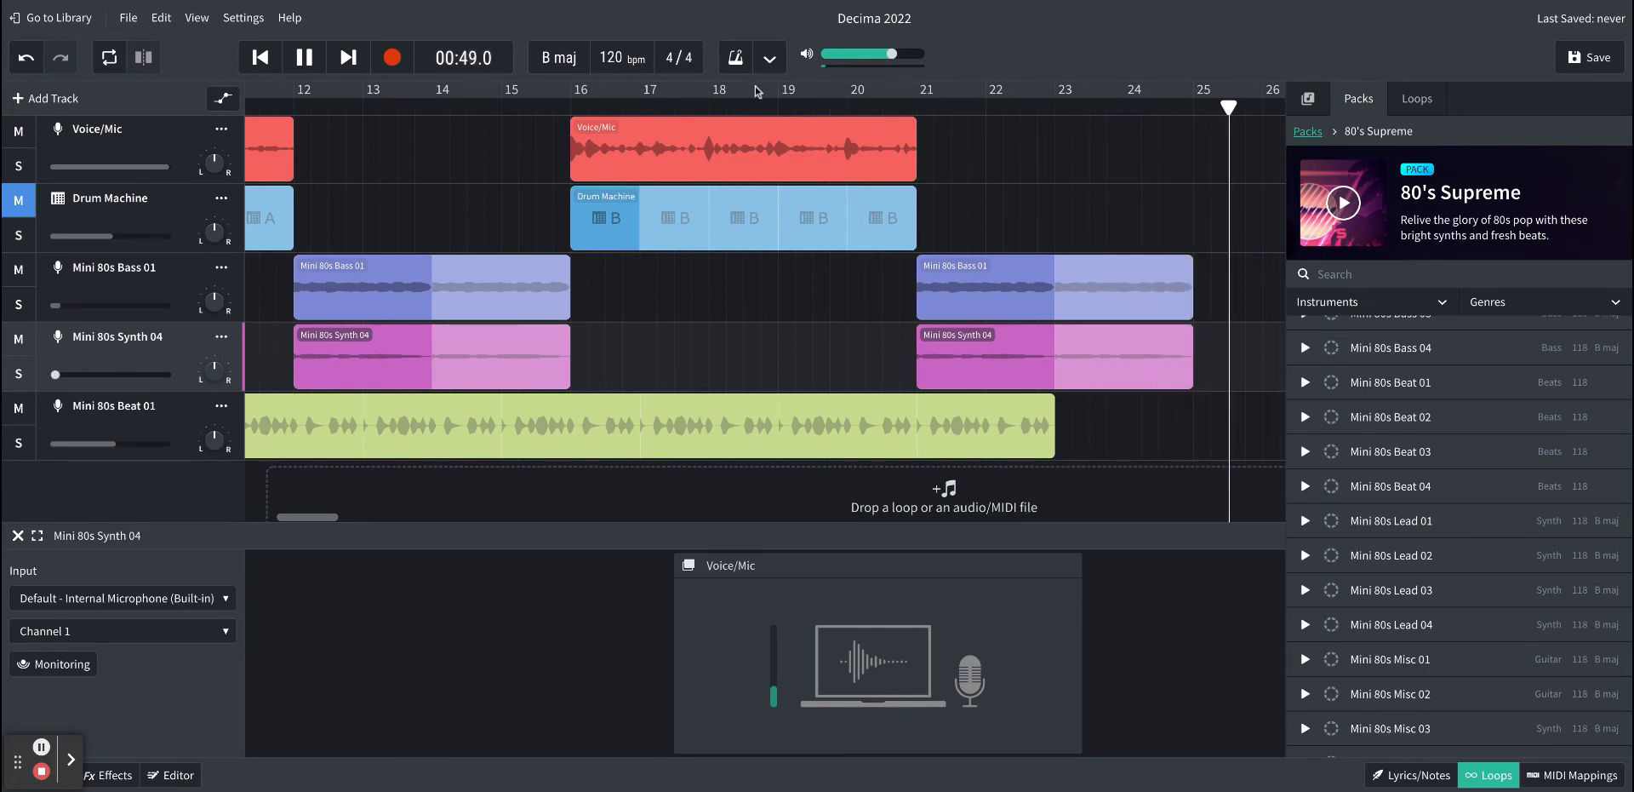
{"action": "left_click", "coordinate": [305, 58]}
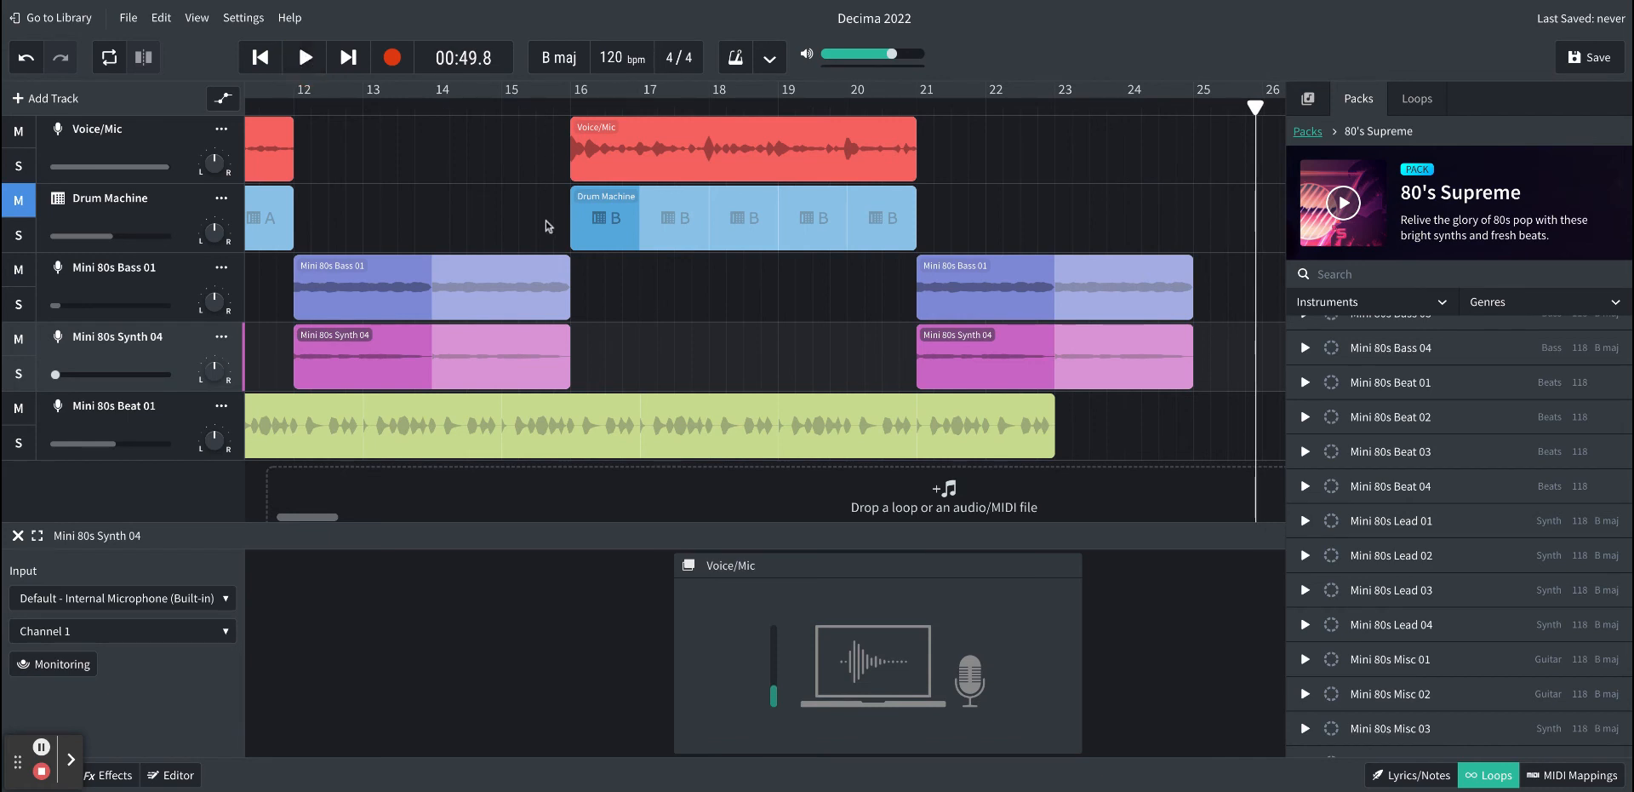
Step: Return the playhead to bar 1 and play the whole mix through to the end
{"action": "left_click_drag", "start_coordinate": [1254, 105], "coordinate": [263, 106]}
{"action": "scroll", "coordinate": [380, 150], "scroll_direction": "left", "scroll_amount": 5}
{"action": "scroll", "coordinate": [379, 149], "scroll_direction": "left", "scroll_amount": 1}
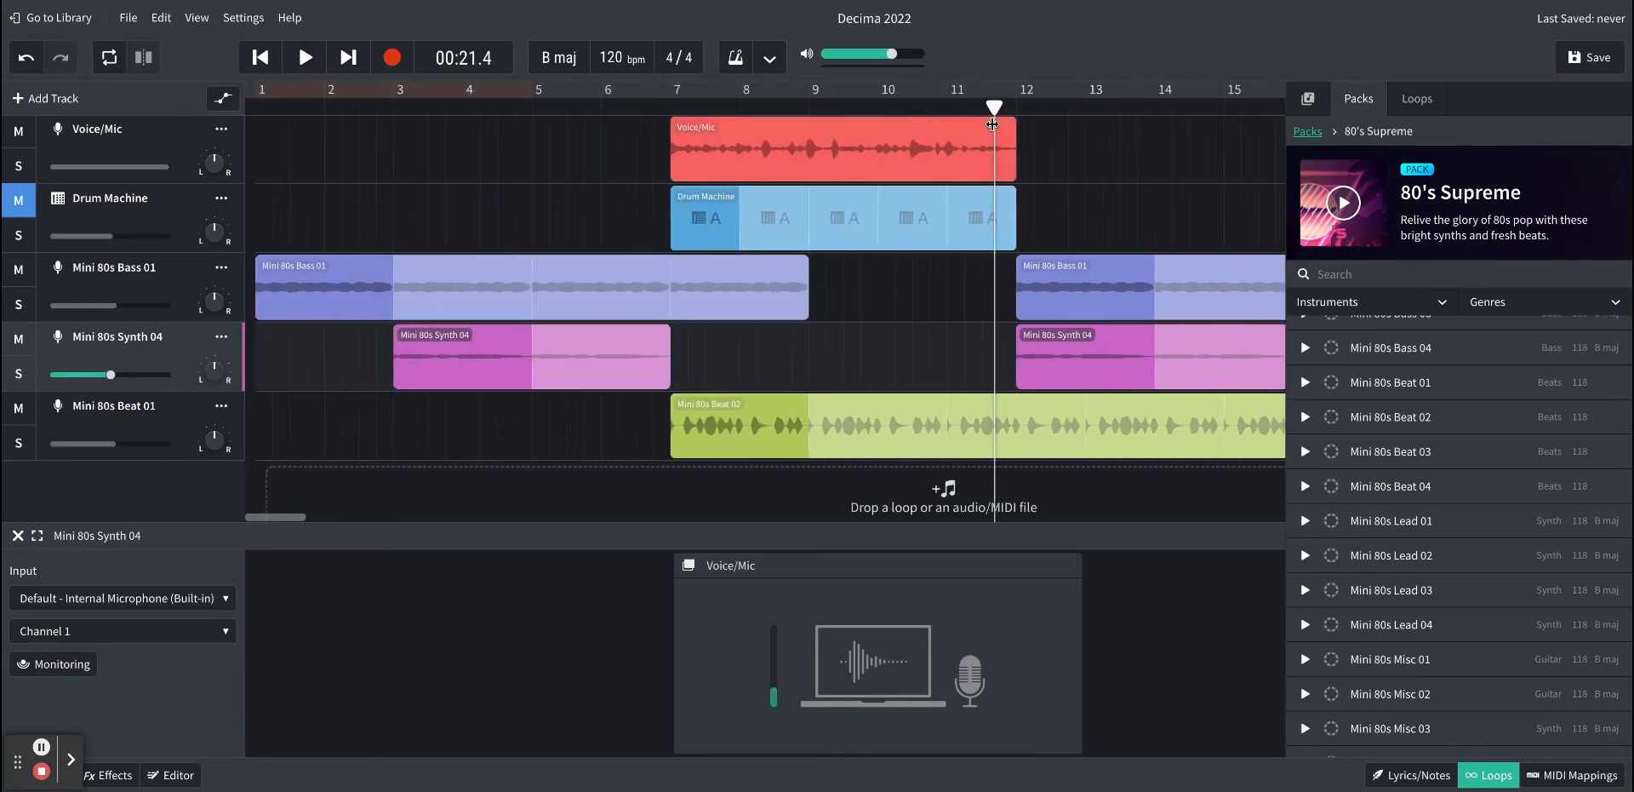
{"action": "left_click_drag", "start_coordinate": [994, 106], "coordinate": [228, 109]}
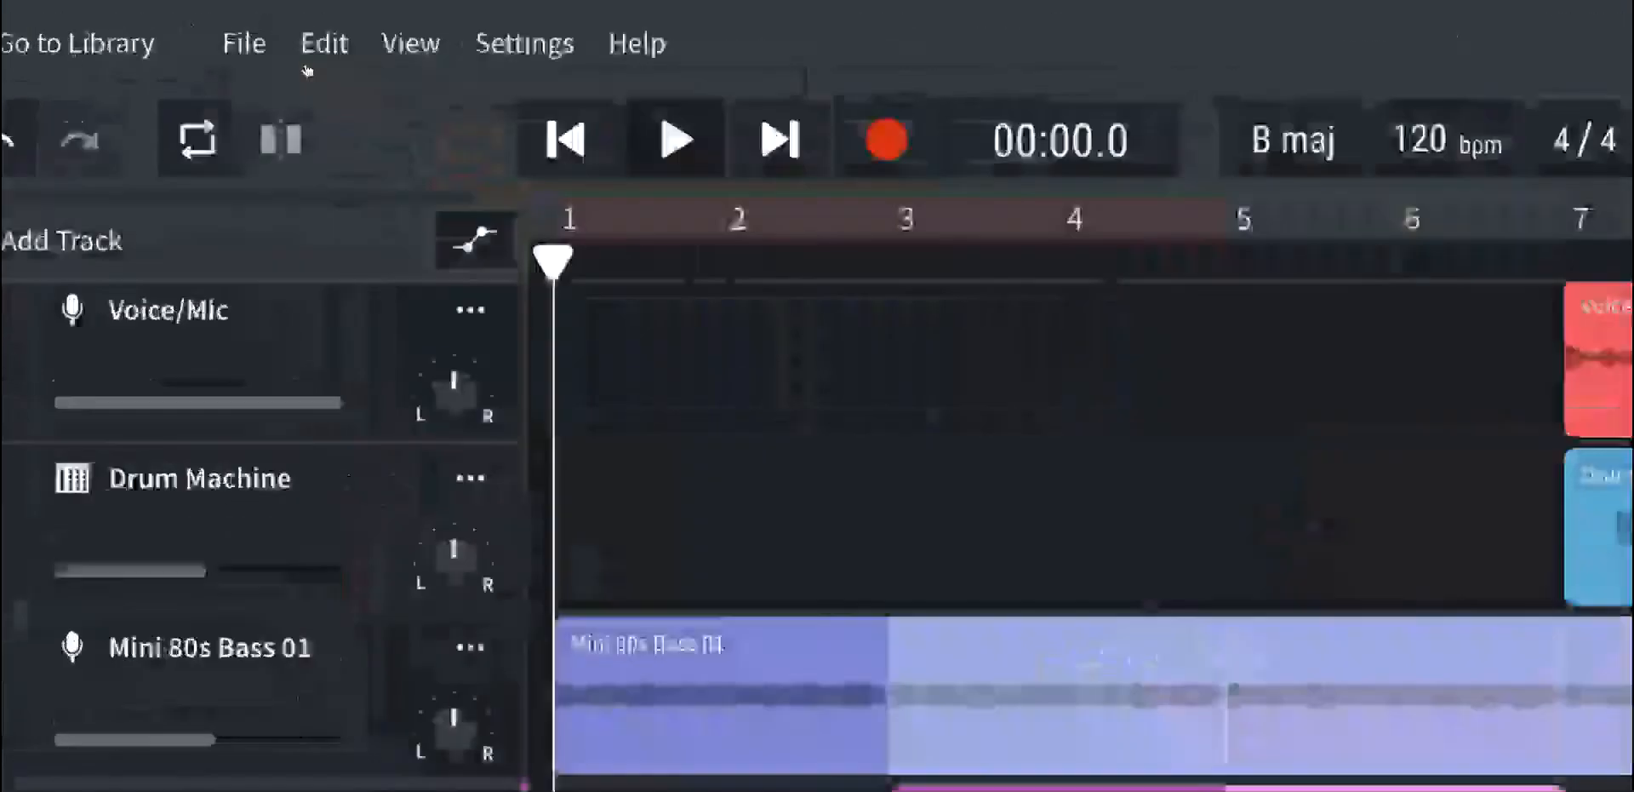
{"action": "left_click", "coordinate": [305, 68]}
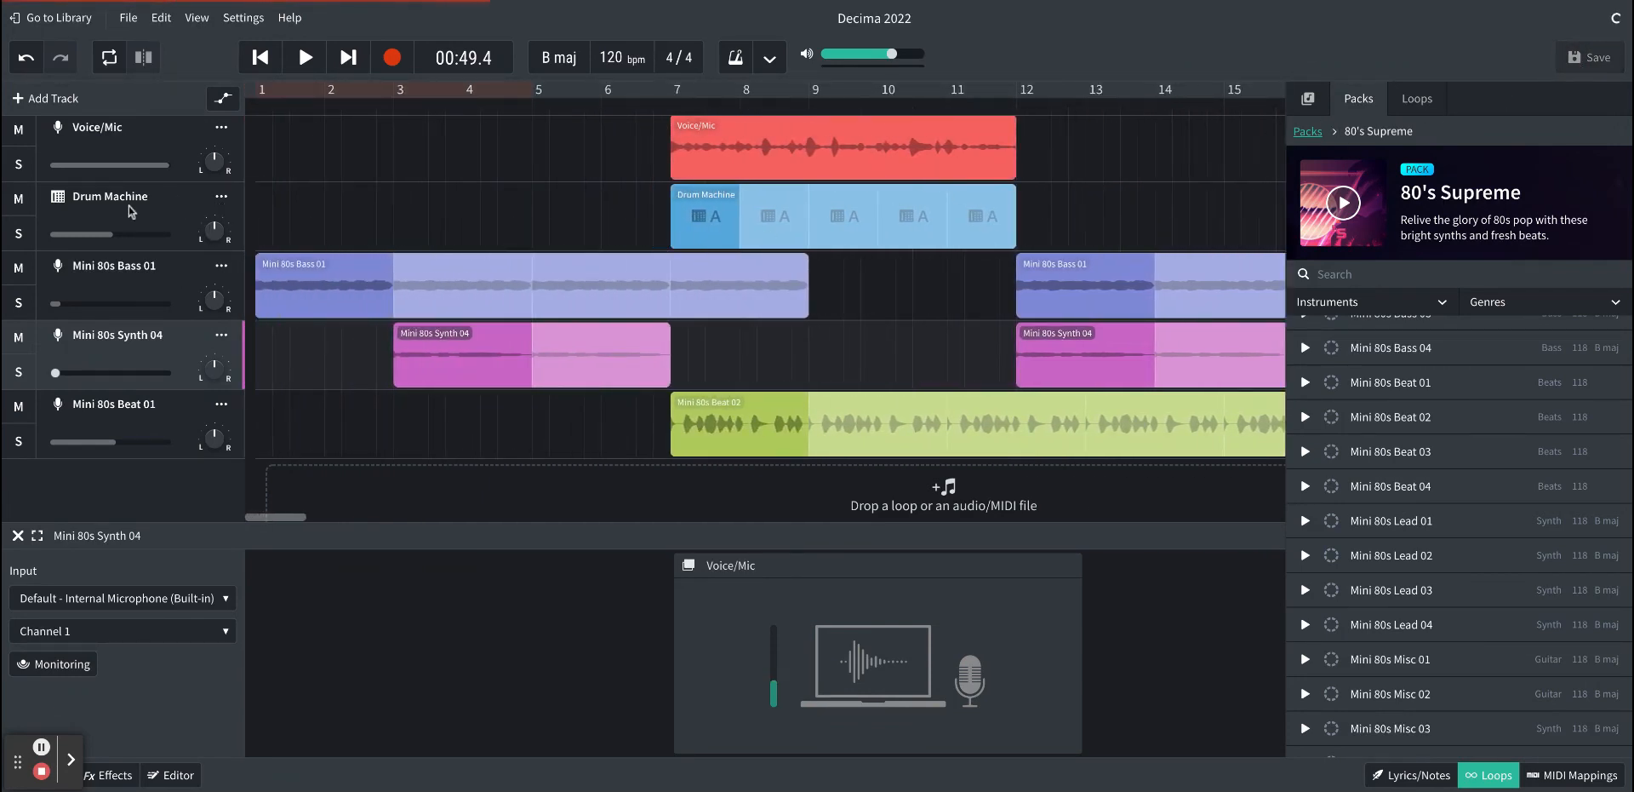
Step: Mute the Drum Machine track
{"action": "left_click", "coordinate": [17, 198]}
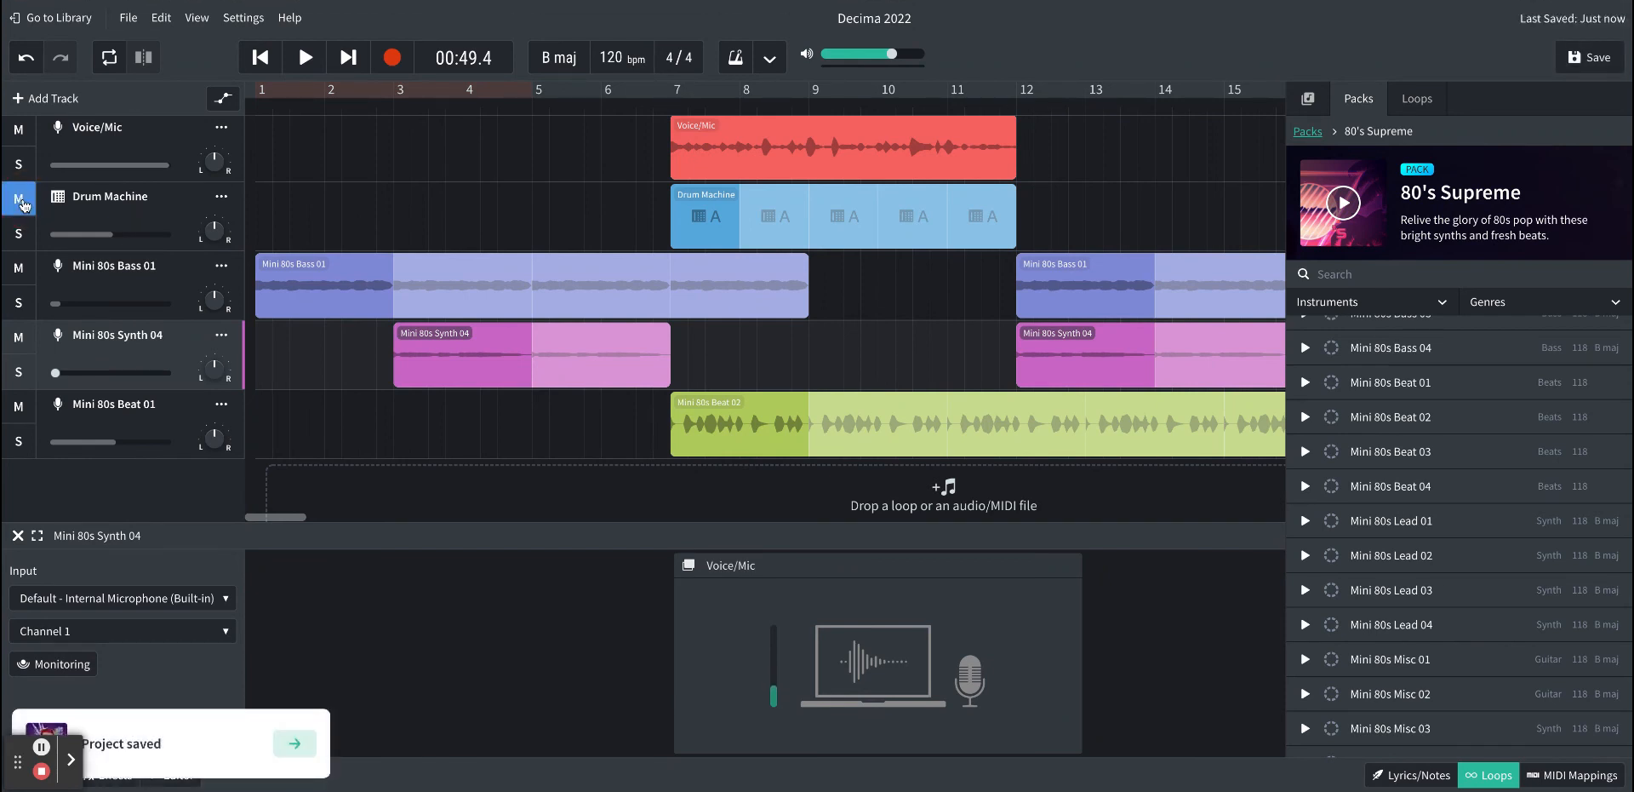
{"action": "left_click", "coordinate": [222, 200]}
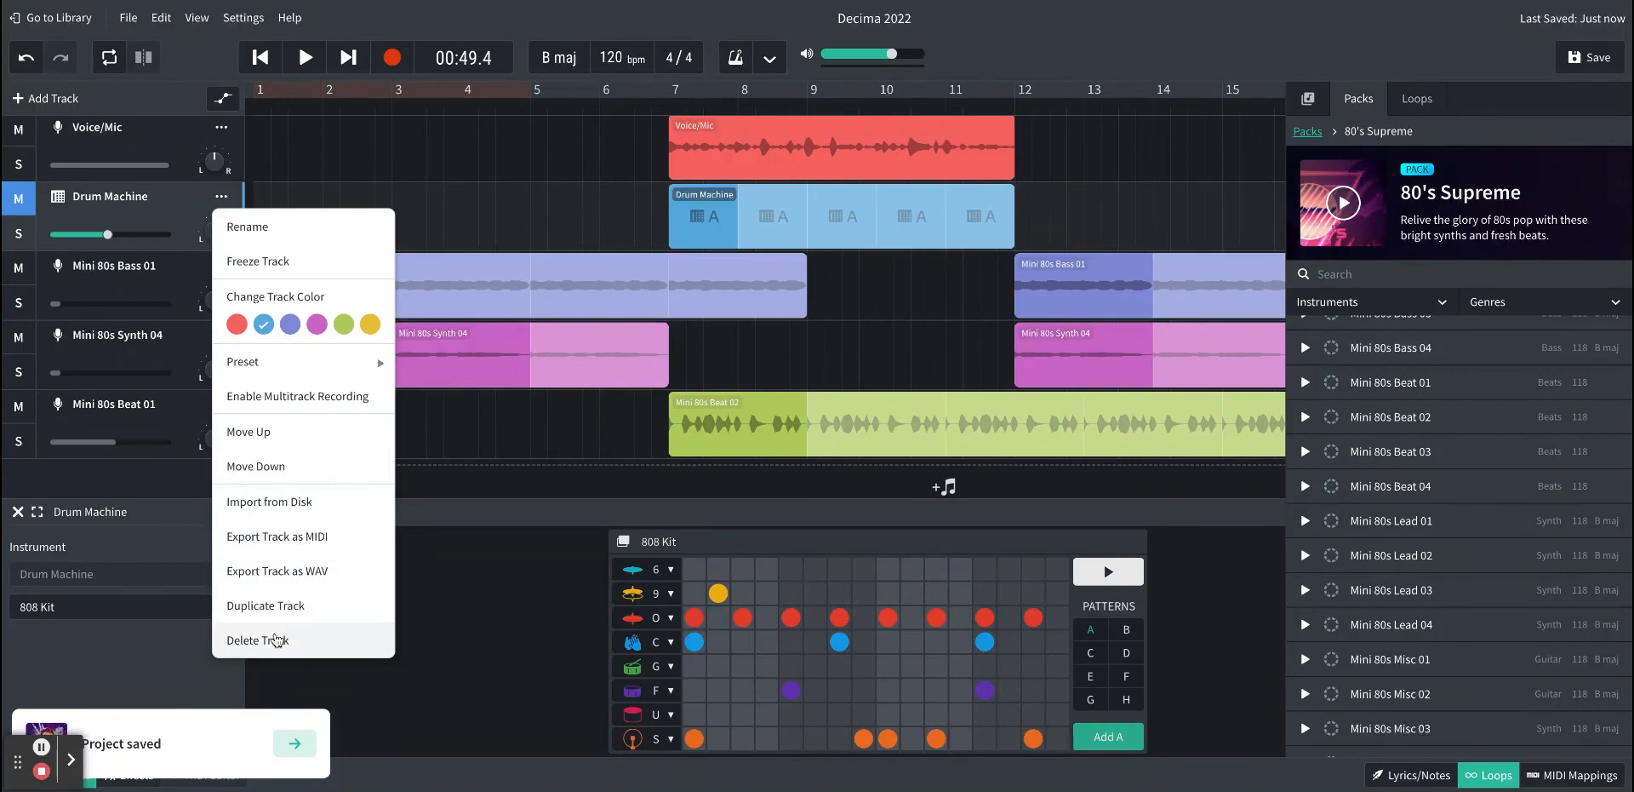
{"action": "left_click", "coordinate": [443, 177]}
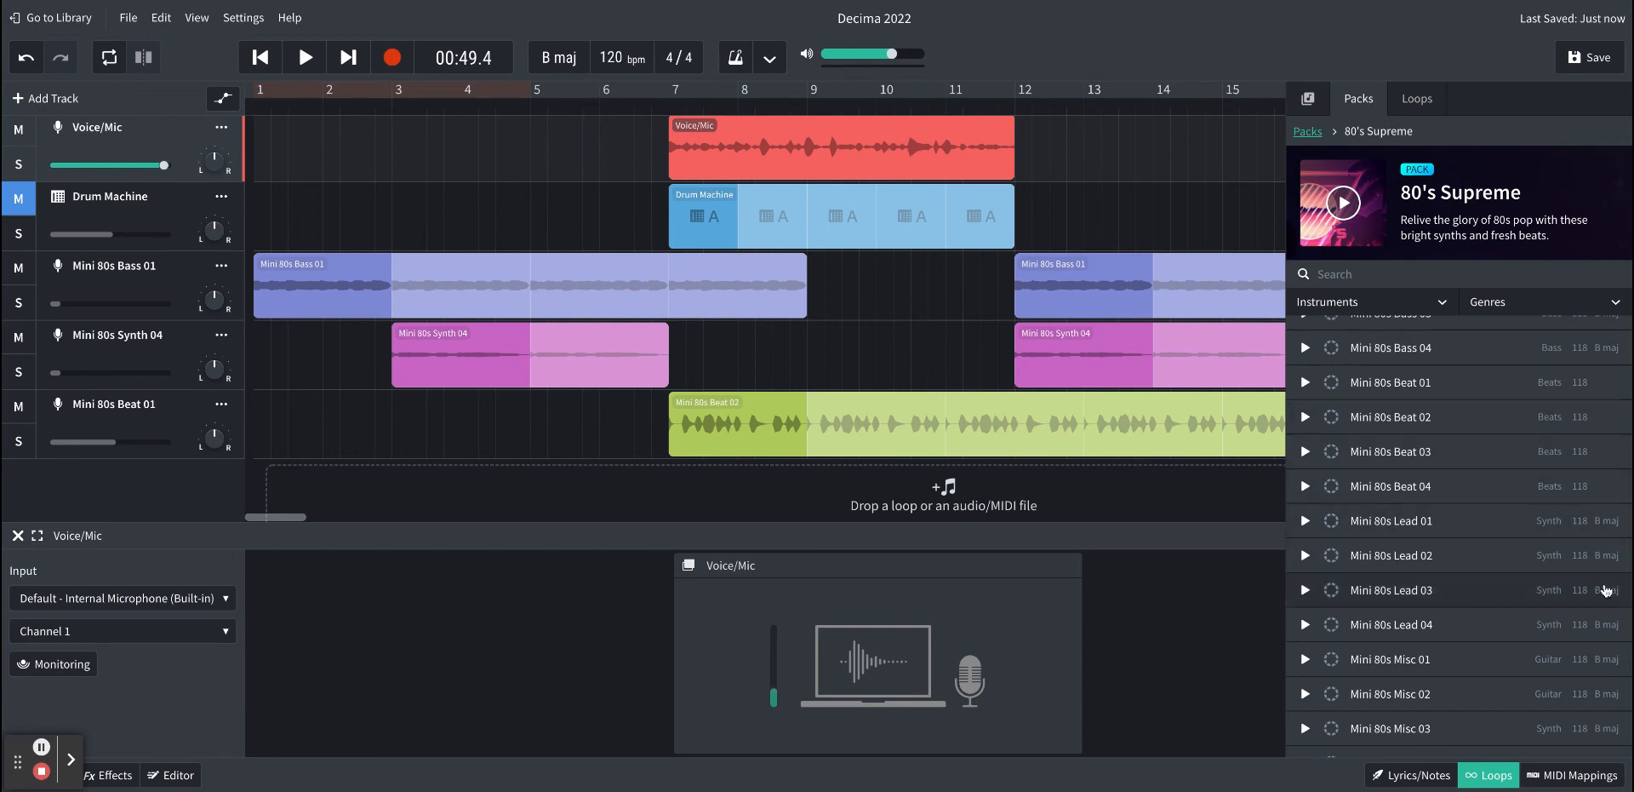
Step: Look through the 80's Supreme loop list and examine the arrangement of all tracks from bar 1 to the end
{"action": "scroll", "coordinate": [1607, 613], "scroll_direction": "down", "scroll_amount": 5}
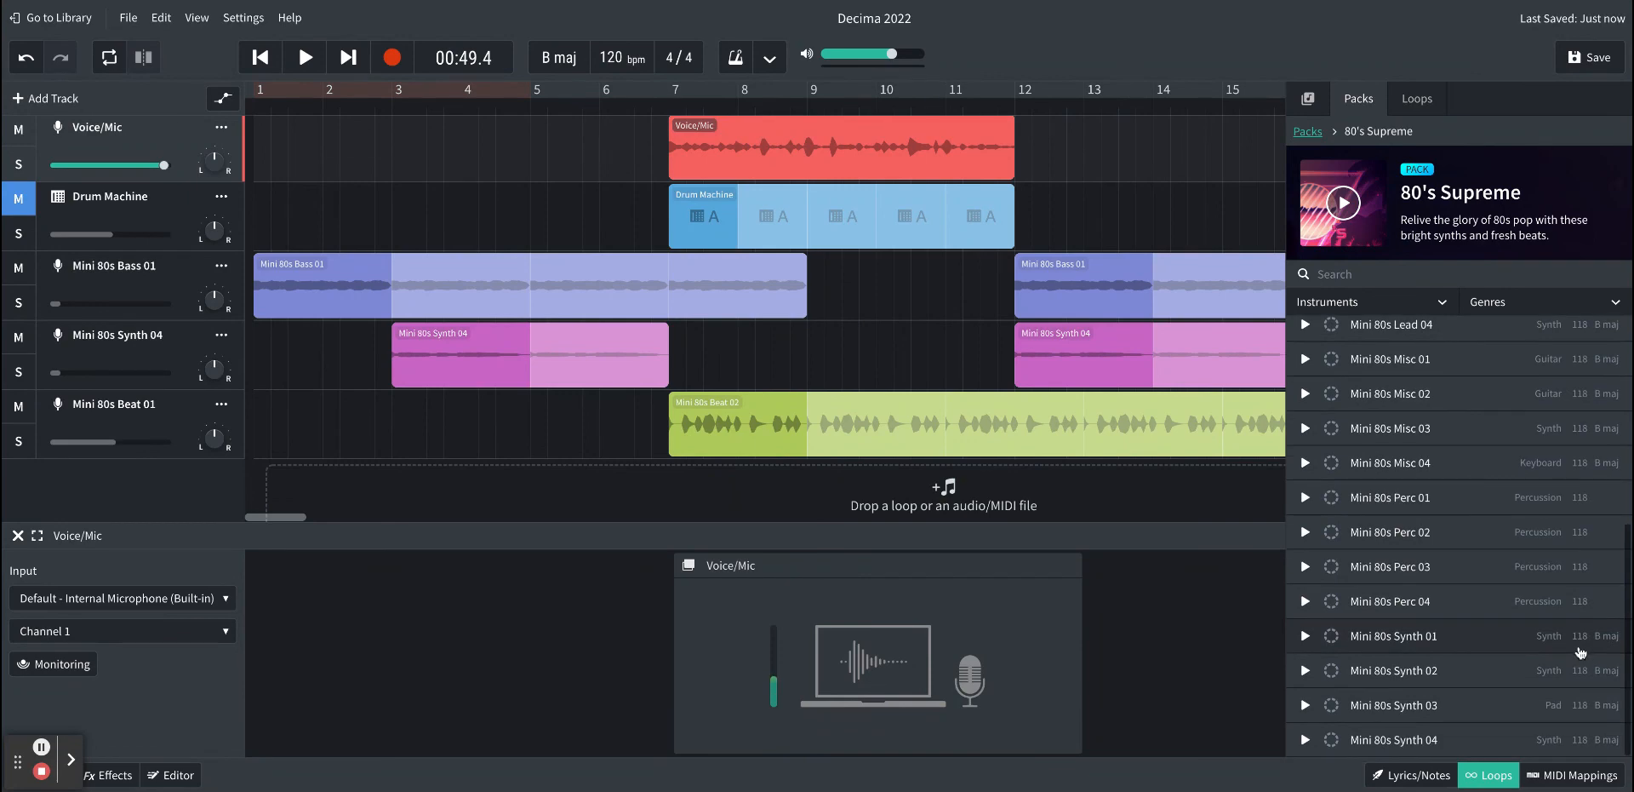
{"action": "scroll", "coordinate": [1583, 645], "scroll_direction": "up", "scroll_amount": 6}
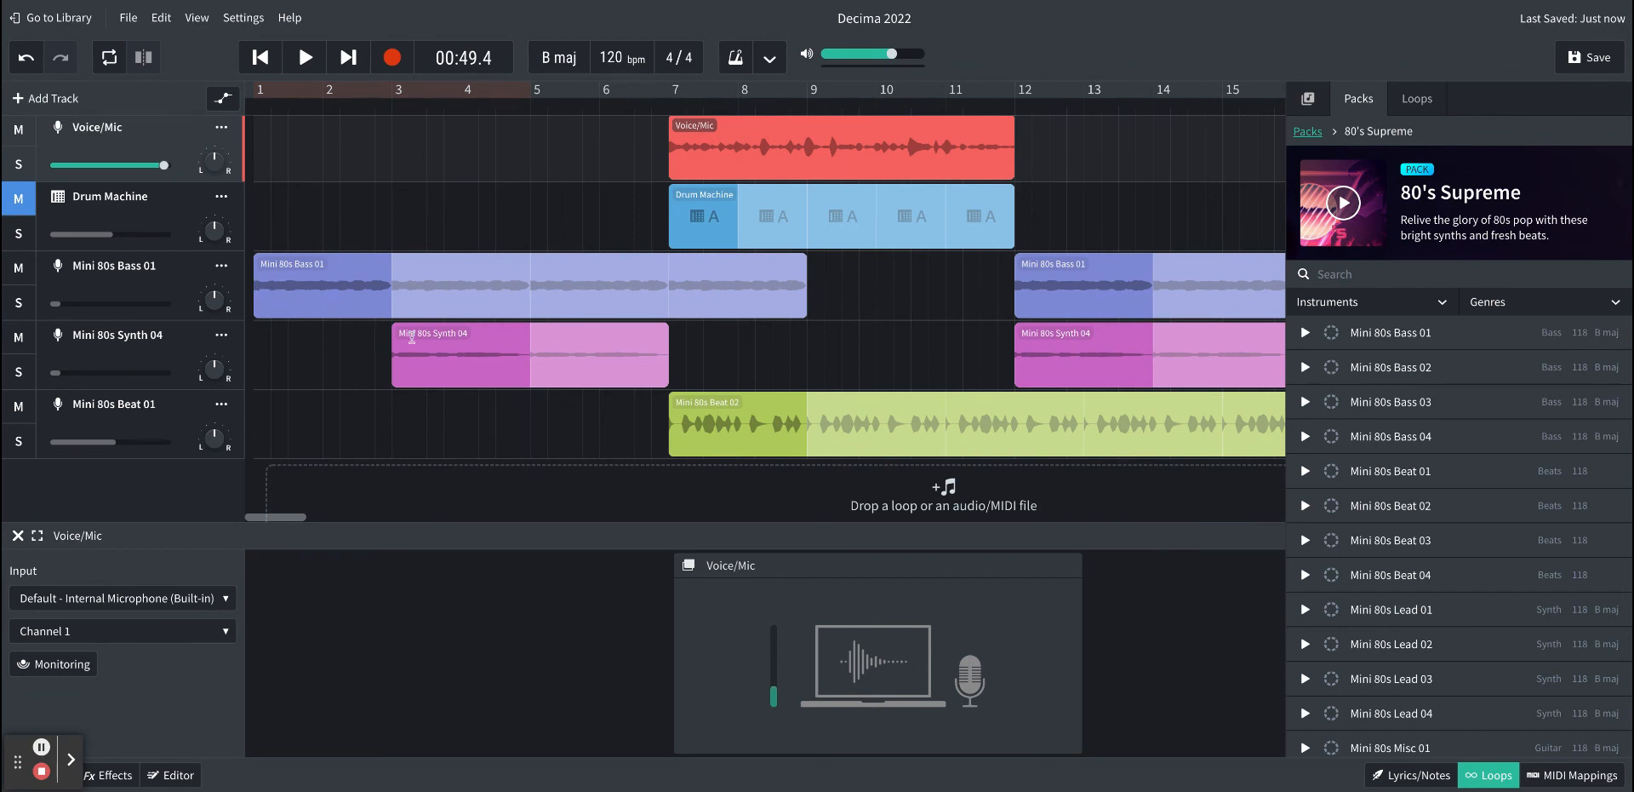
{"action": "scroll", "coordinate": [717, 361], "scroll_direction": "right", "scroll_amount": 10}
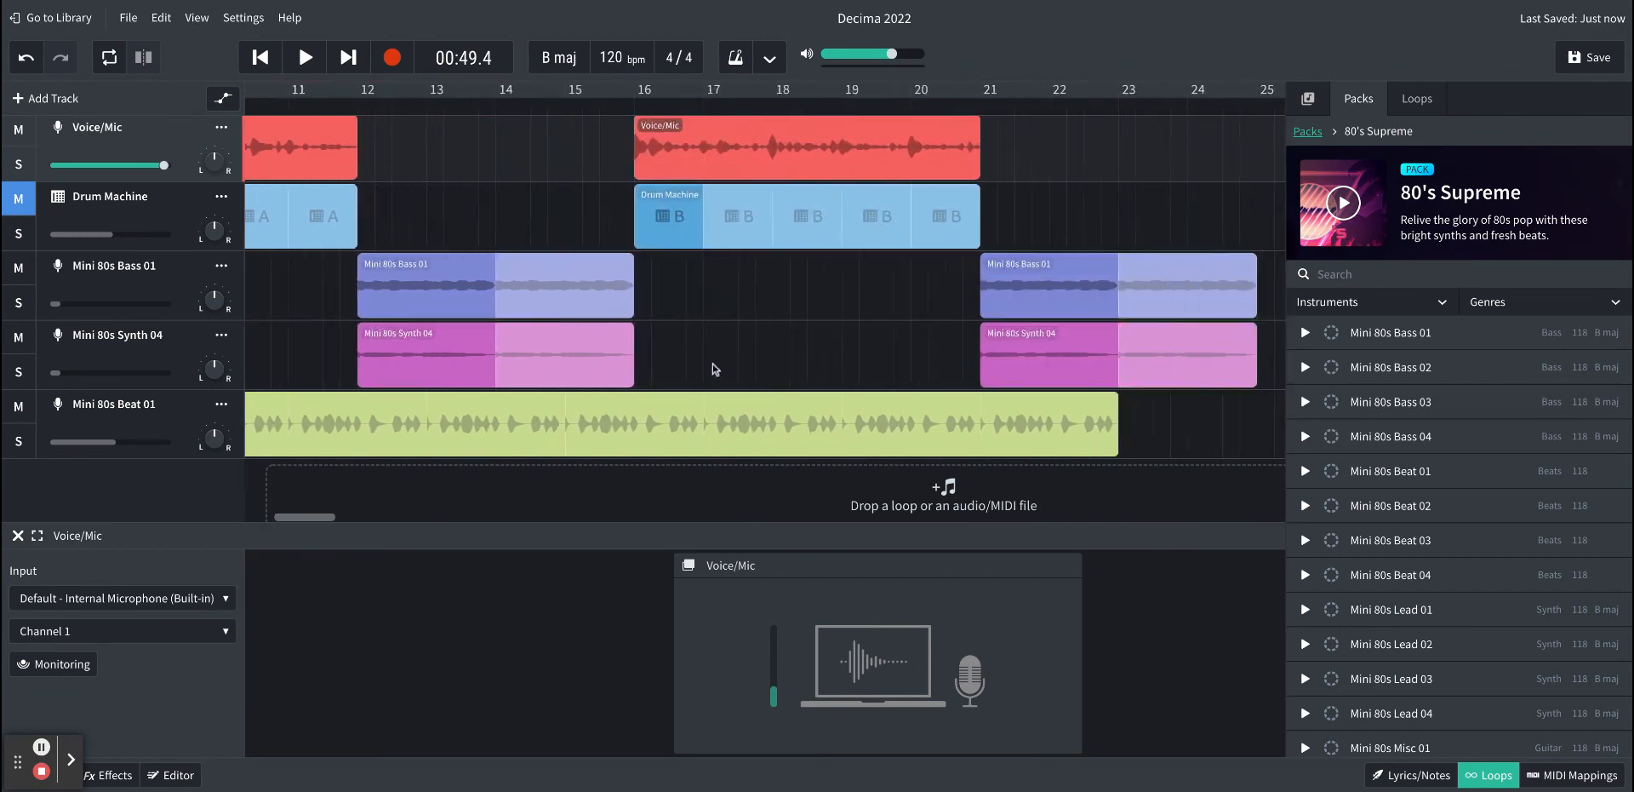
{"action": "scroll", "coordinate": [715, 373], "scroll_direction": "right", "scroll_amount": 3}
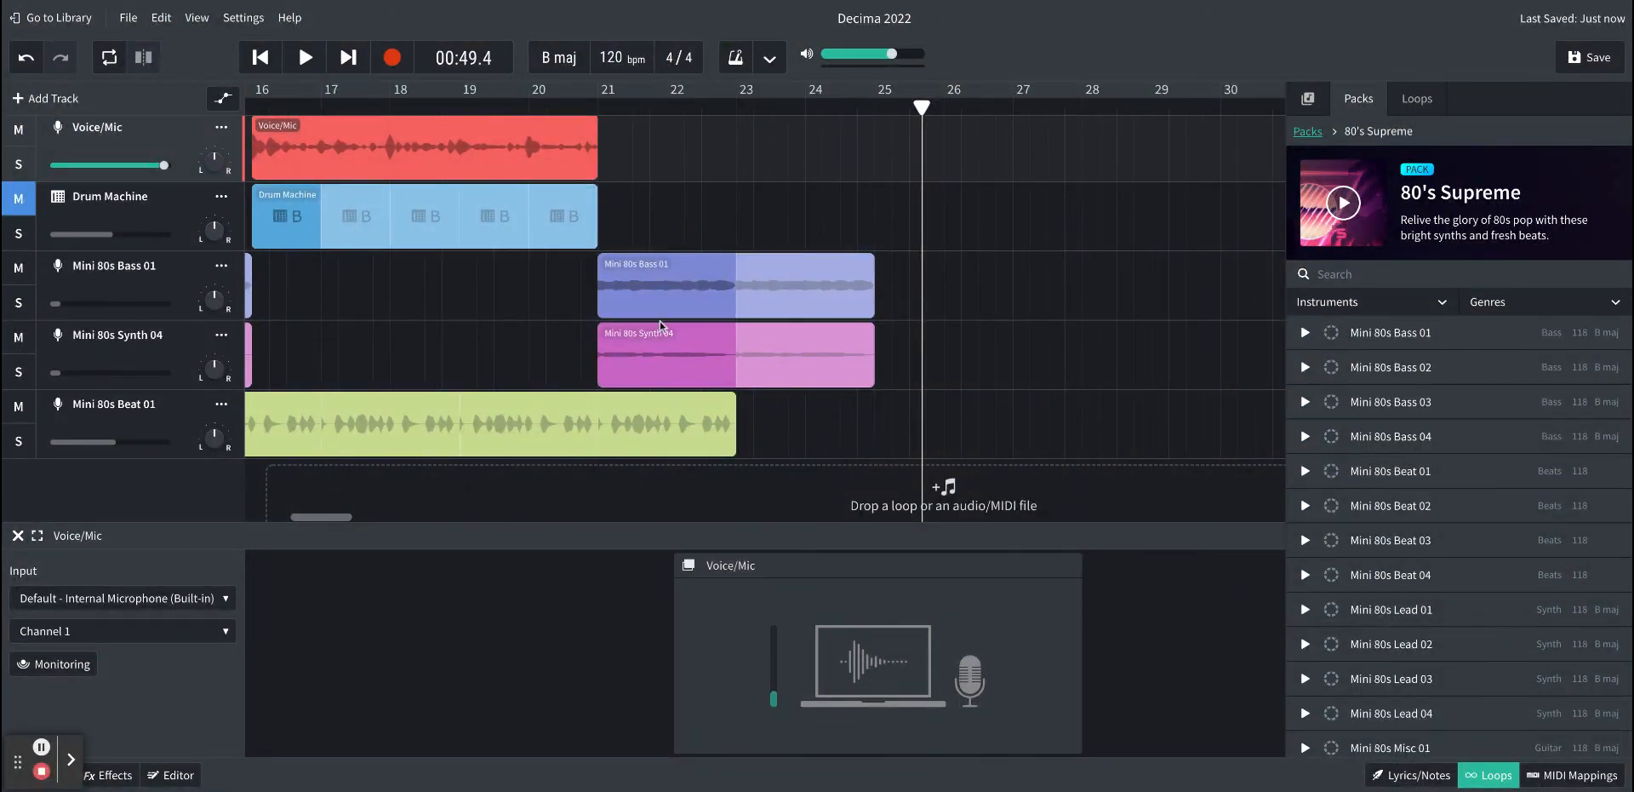
{"action": "scroll", "coordinate": [660, 320], "scroll_direction": "left", "scroll_amount": 15}
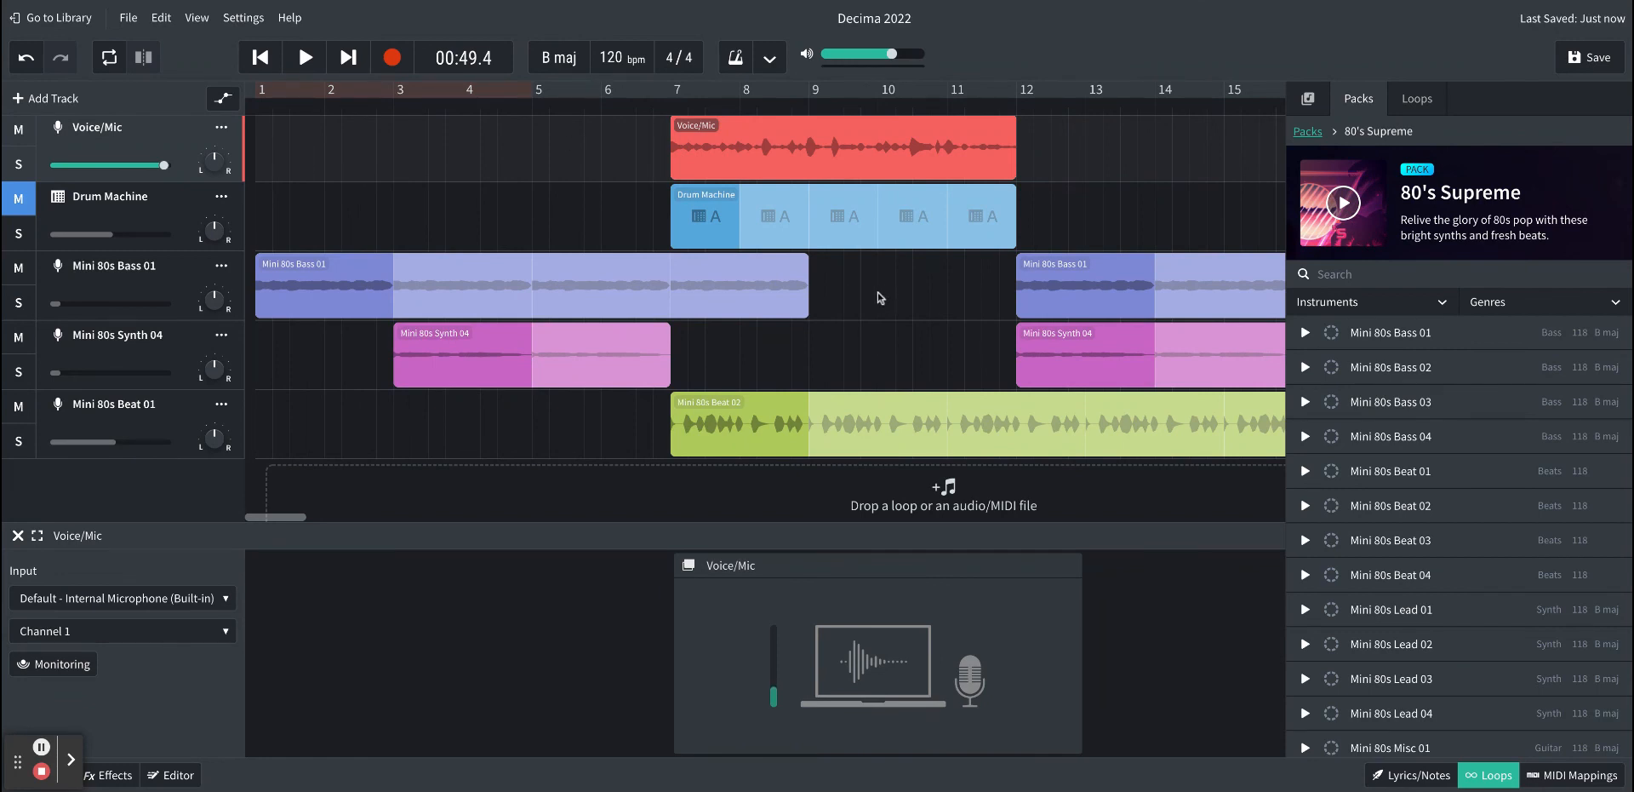
{"action": "scroll", "coordinate": [863, 296], "scroll_direction": "right", "scroll_amount": 3}
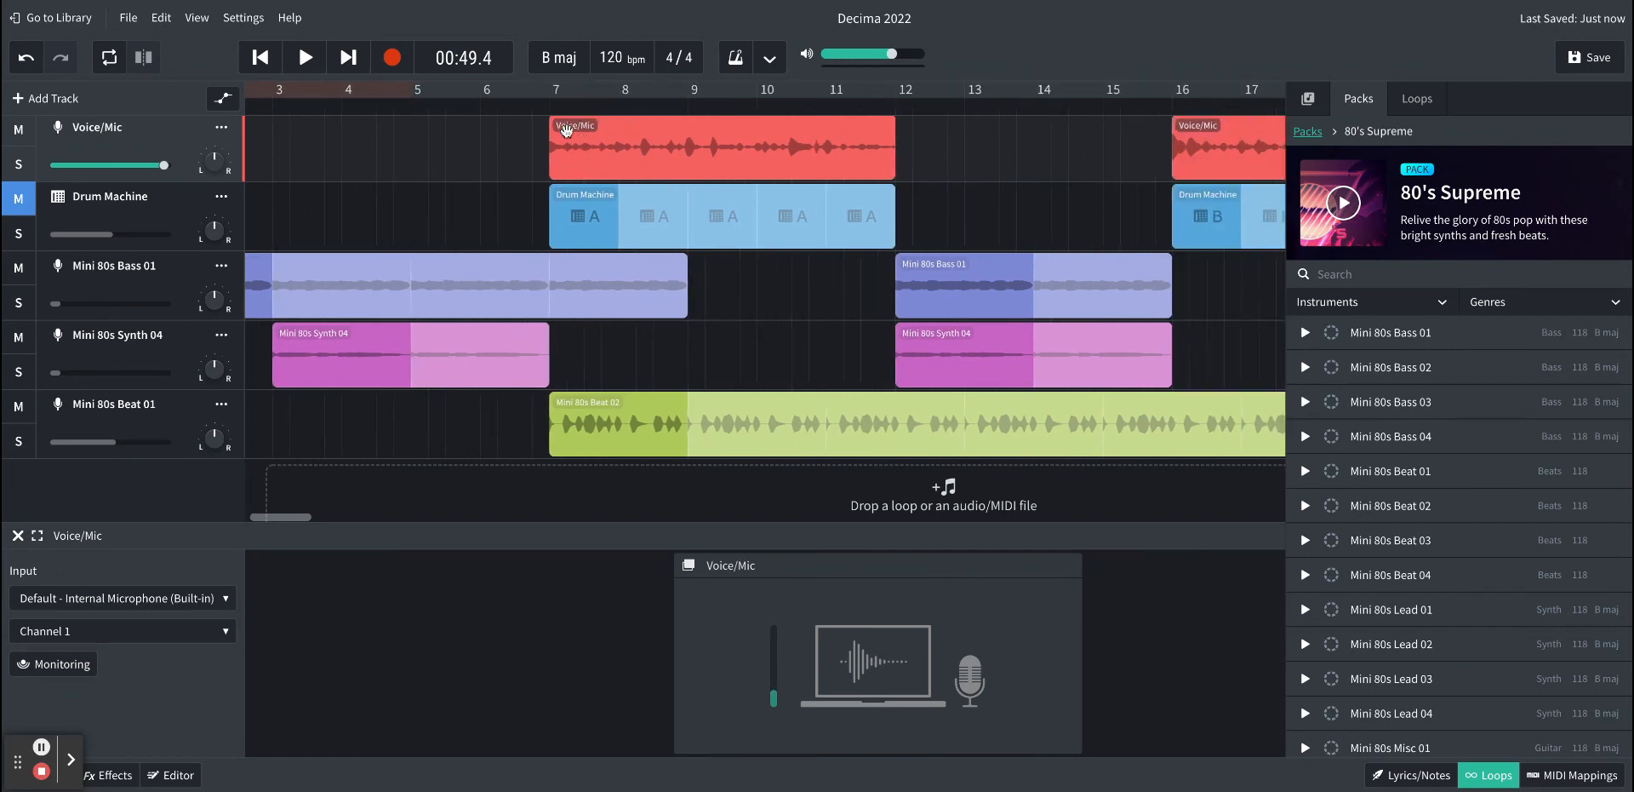
{"action": "scroll", "coordinate": [732, 171], "scroll_direction": "right", "scroll_amount": 10}
{"action": "scroll", "coordinate": [769, 174], "scroll_direction": "right", "scroll_amount": 3}
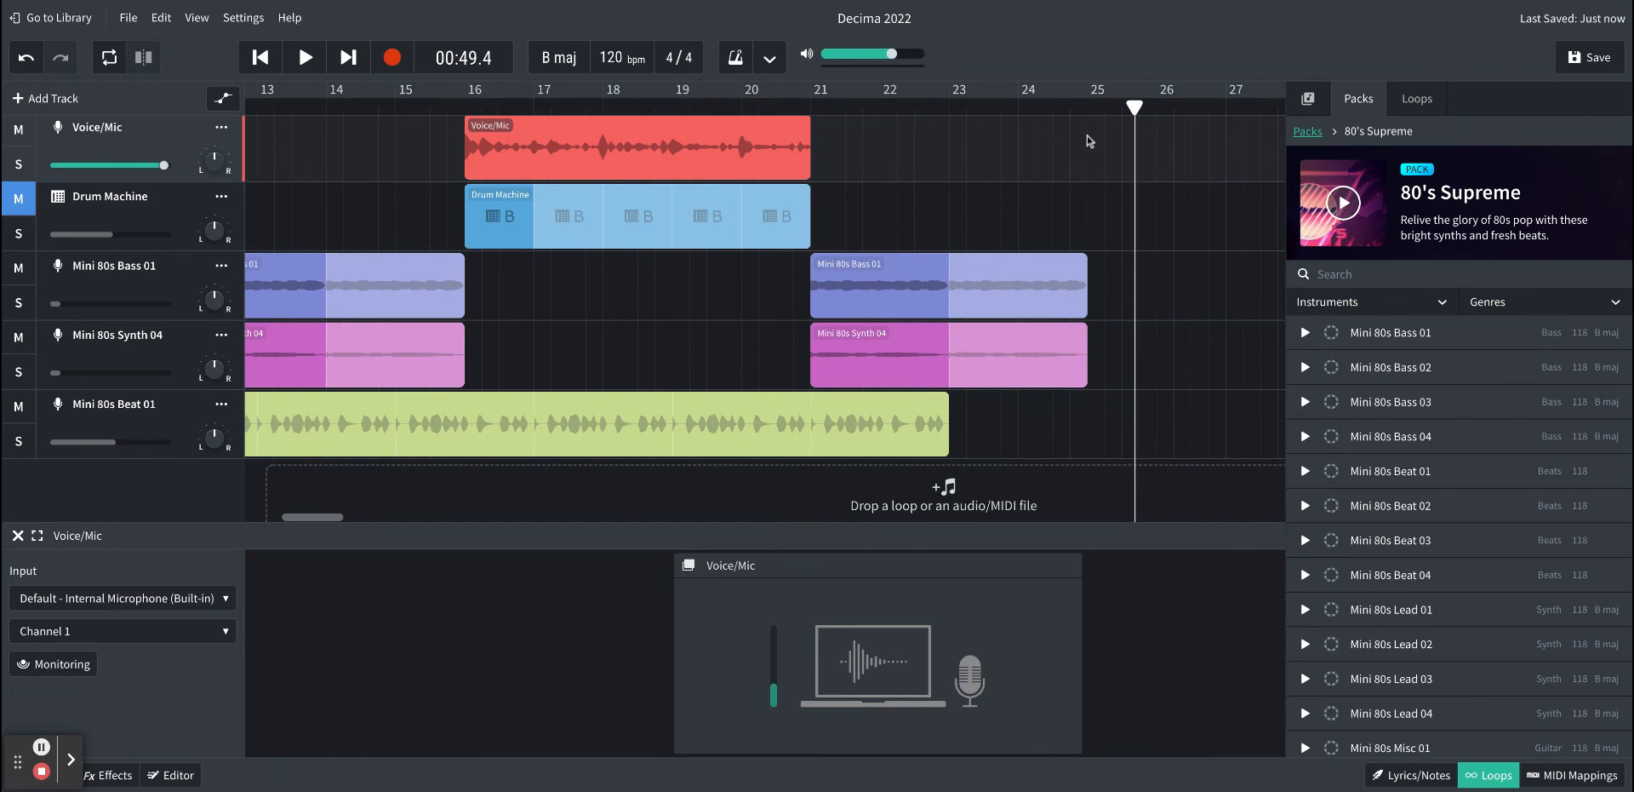
{"action": "scroll", "coordinate": [690, 242], "scroll_direction": "left", "scroll_amount": 15}
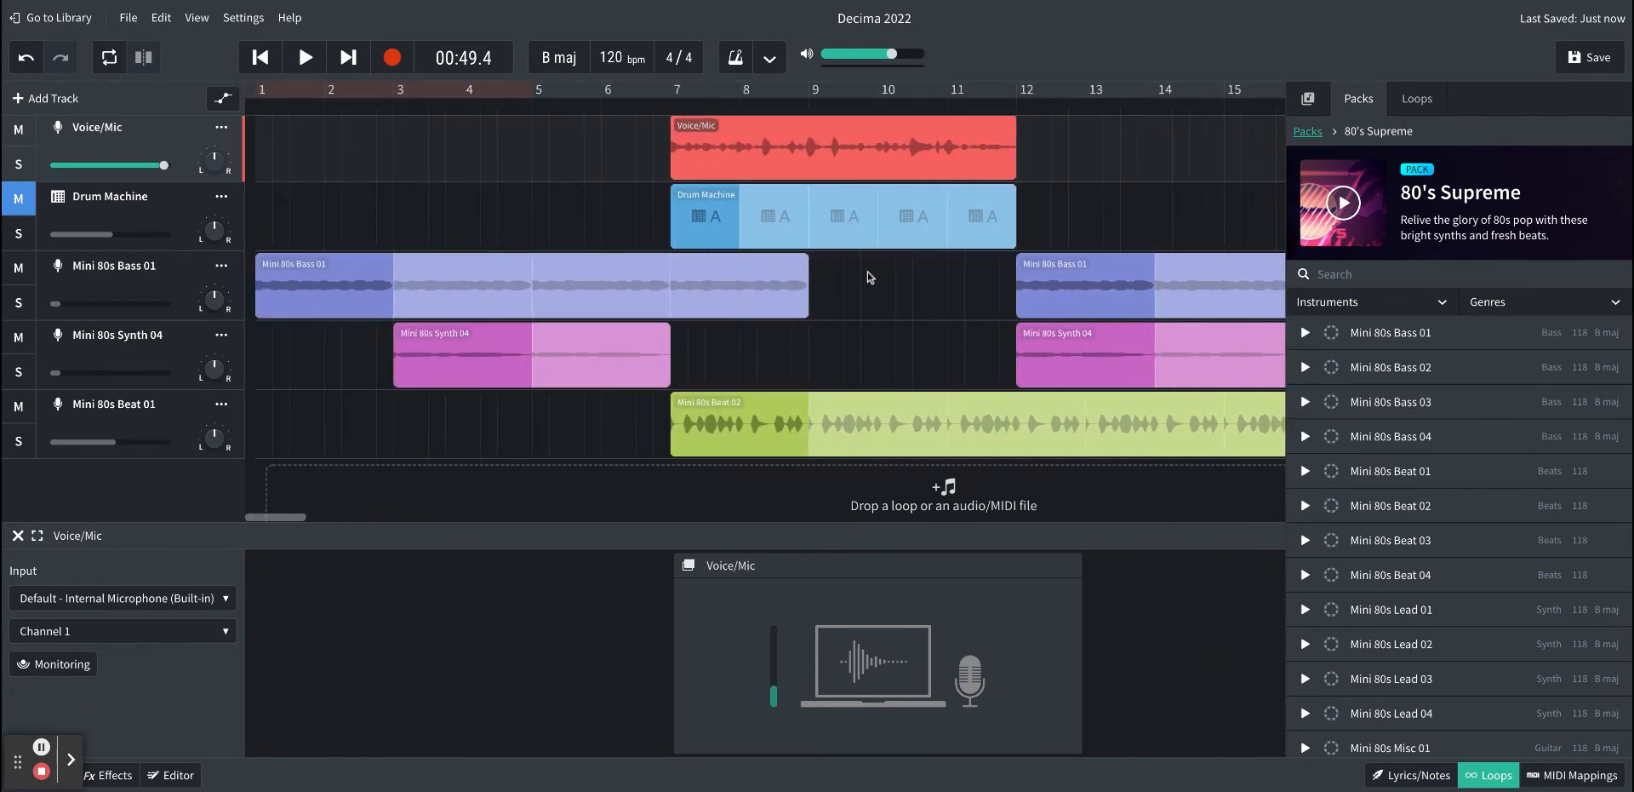
{"action": "scroll", "coordinate": [1142, 203], "scroll_direction": "right", "scroll_amount": 10}
{"action": "scroll", "coordinate": [1142, 202], "scroll_direction": "left", "scroll_amount": 10}
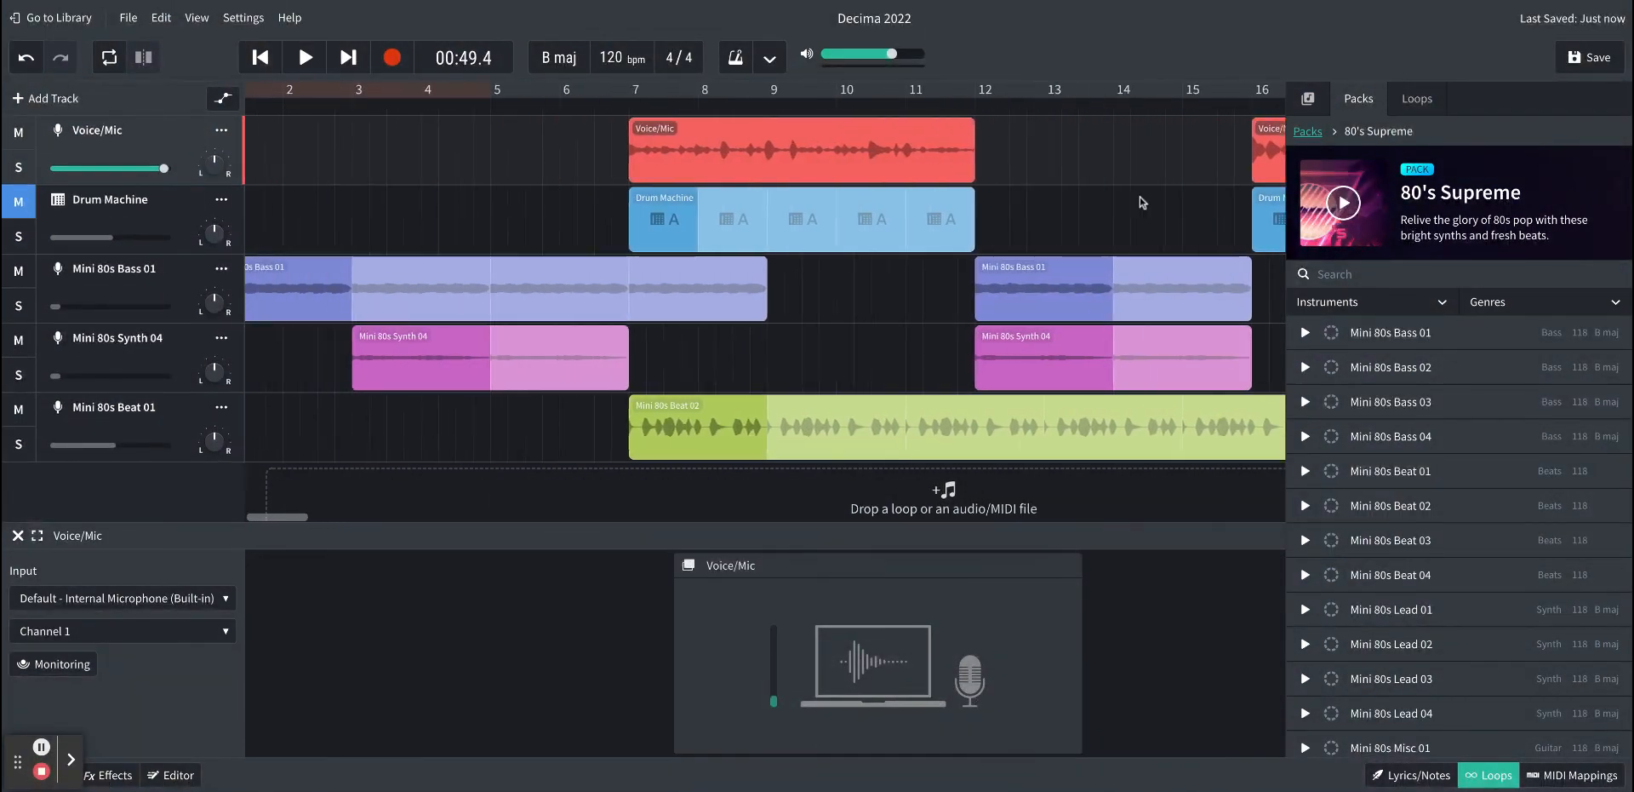
{"action": "scroll", "coordinate": [1022, 275], "scroll_direction": "right", "scroll_amount": 3}
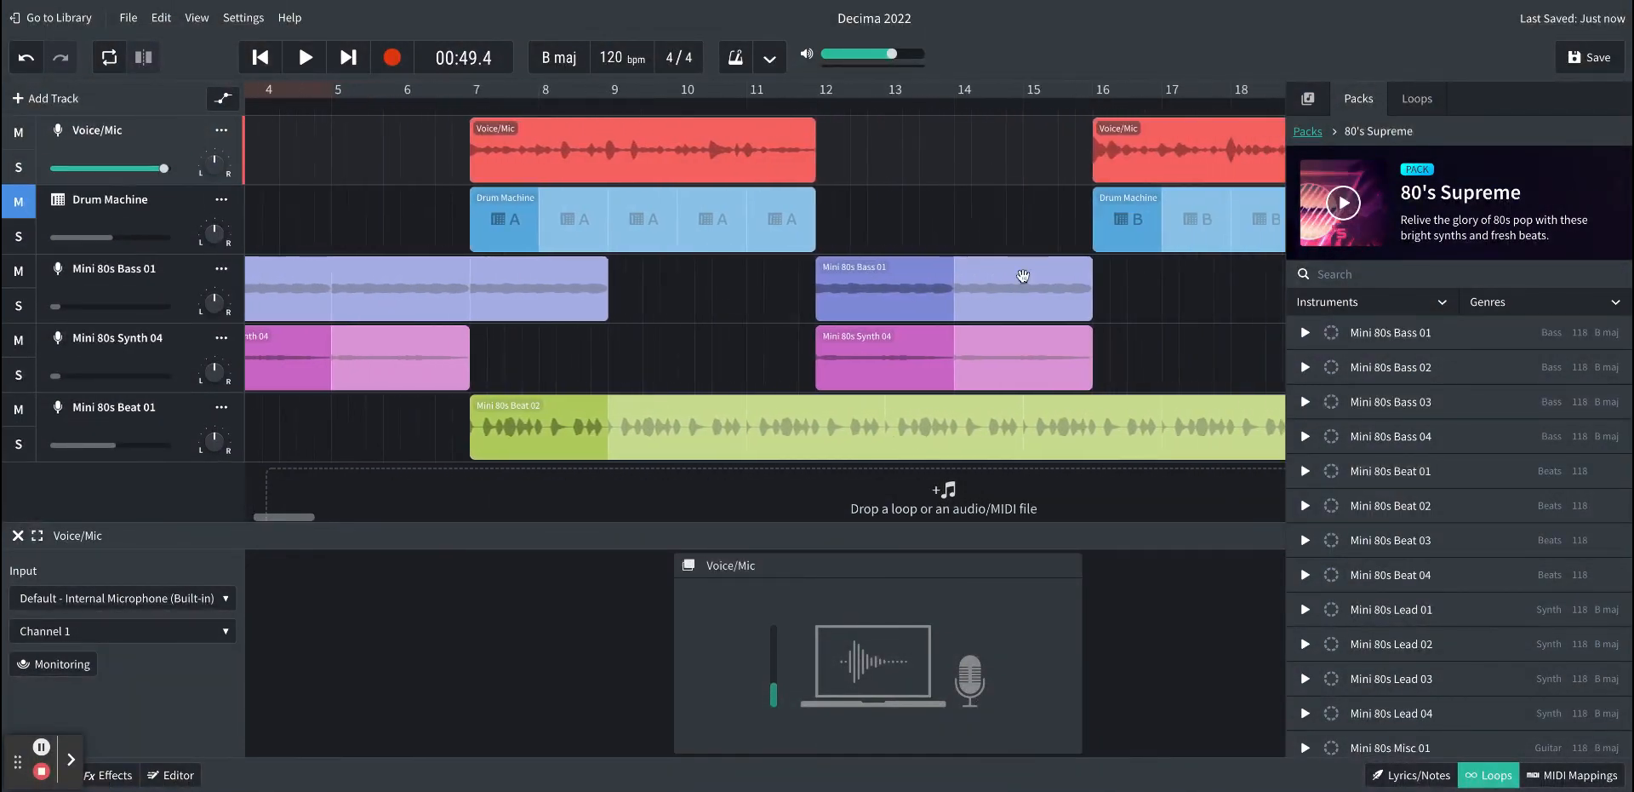
{"action": "scroll", "coordinate": [1030, 218], "scroll_direction": "right", "scroll_amount": 2}
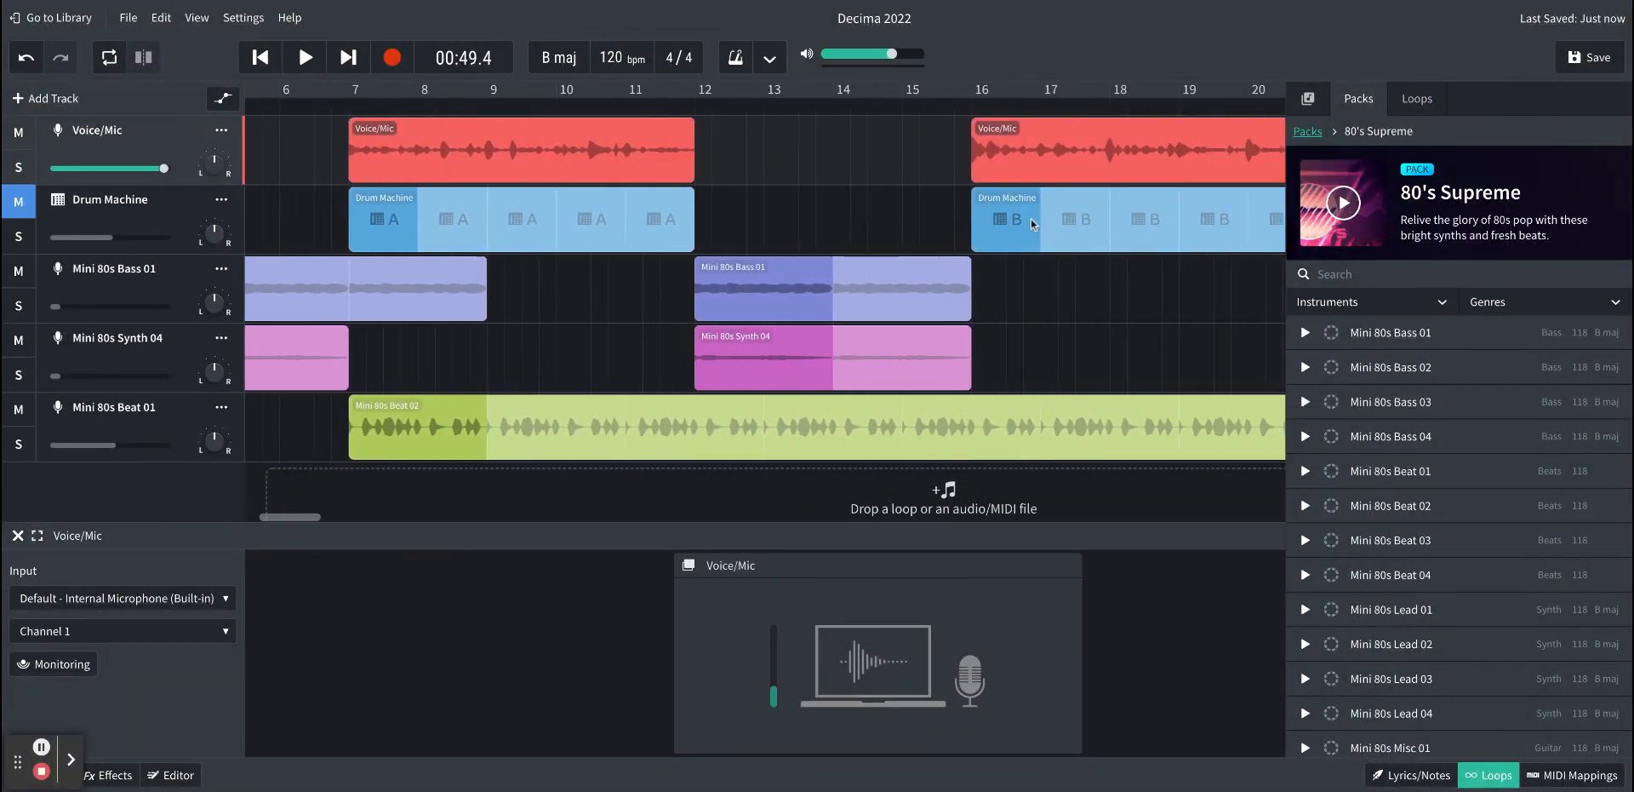
{"action": "scroll", "coordinate": [1030, 218], "scroll_direction": "left", "scroll_amount": 6}
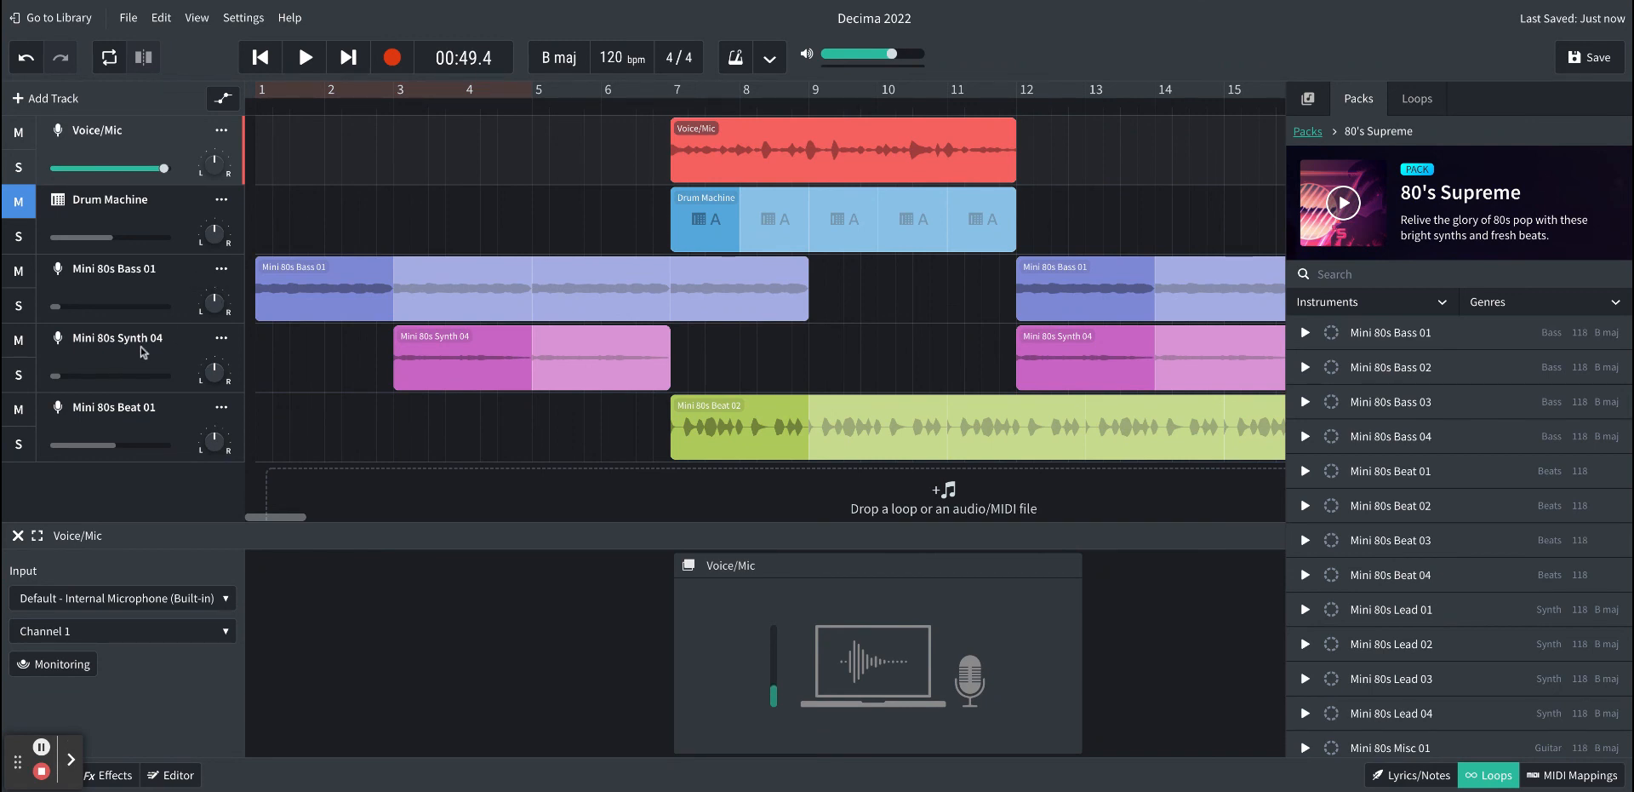
{"action": "mouse_move", "coordinate": [117, 312]}
{"action": "mouse_move", "coordinate": [229, 307]}
{"action": "scroll", "coordinate": [517, 404], "scroll_direction": "right", "scroll_amount": 5}
{"action": "scroll", "coordinate": [519, 404], "scroll_direction": "right", "scroll_amount": 3}
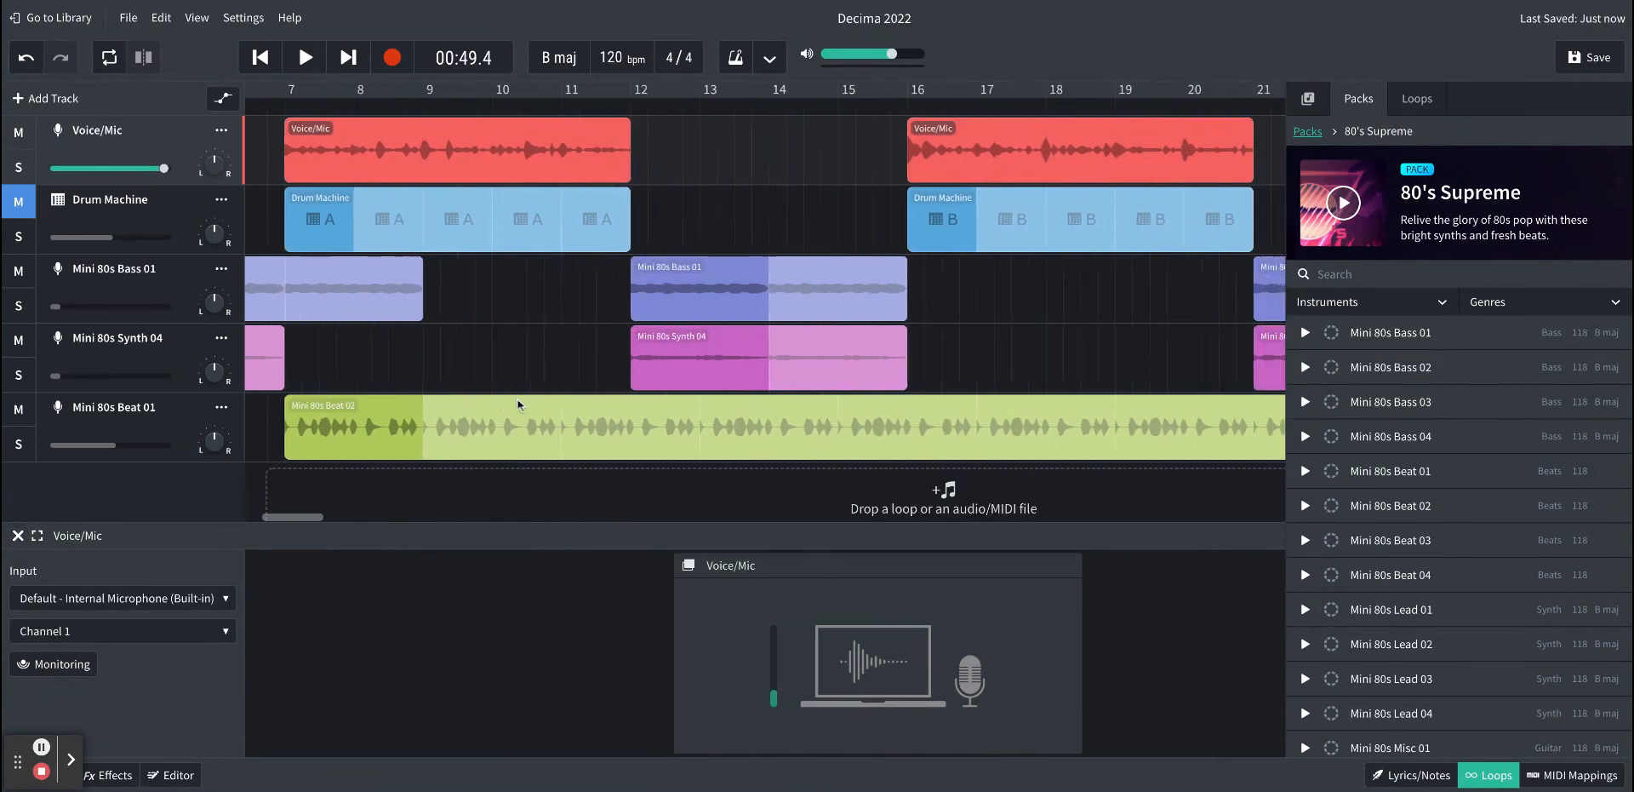
{"action": "scroll", "coordinate": [519, 404], "scroll_direction": "left", "scroll_amount": 8}
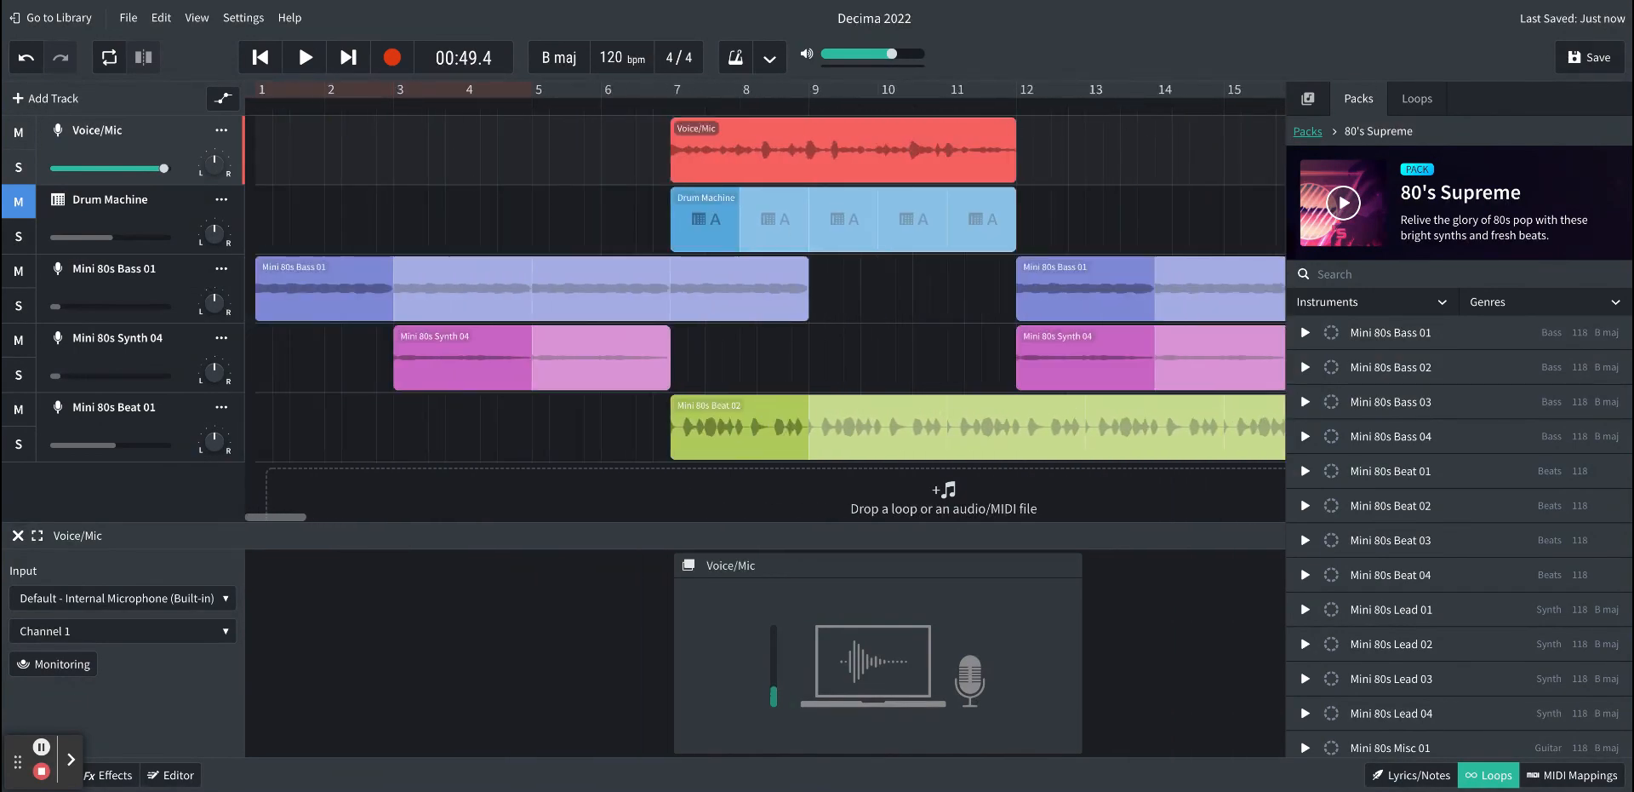
Step: Save the project and hide the loop browser
{"action": "left_click", "coordinate": [1590, 57]}
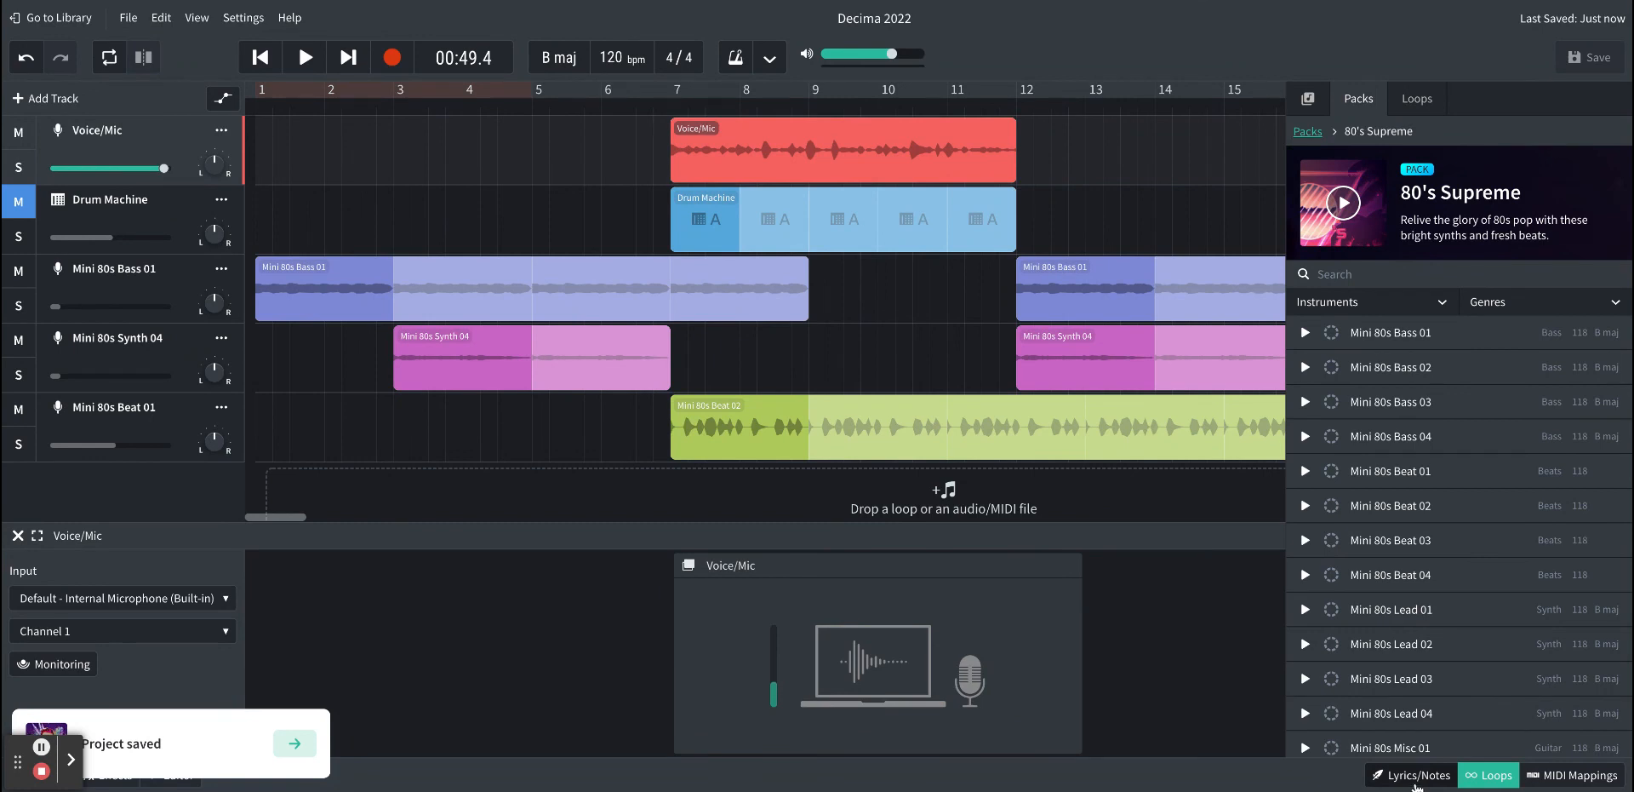
{"action": "left_click", "coordinate": [1488, 775]}
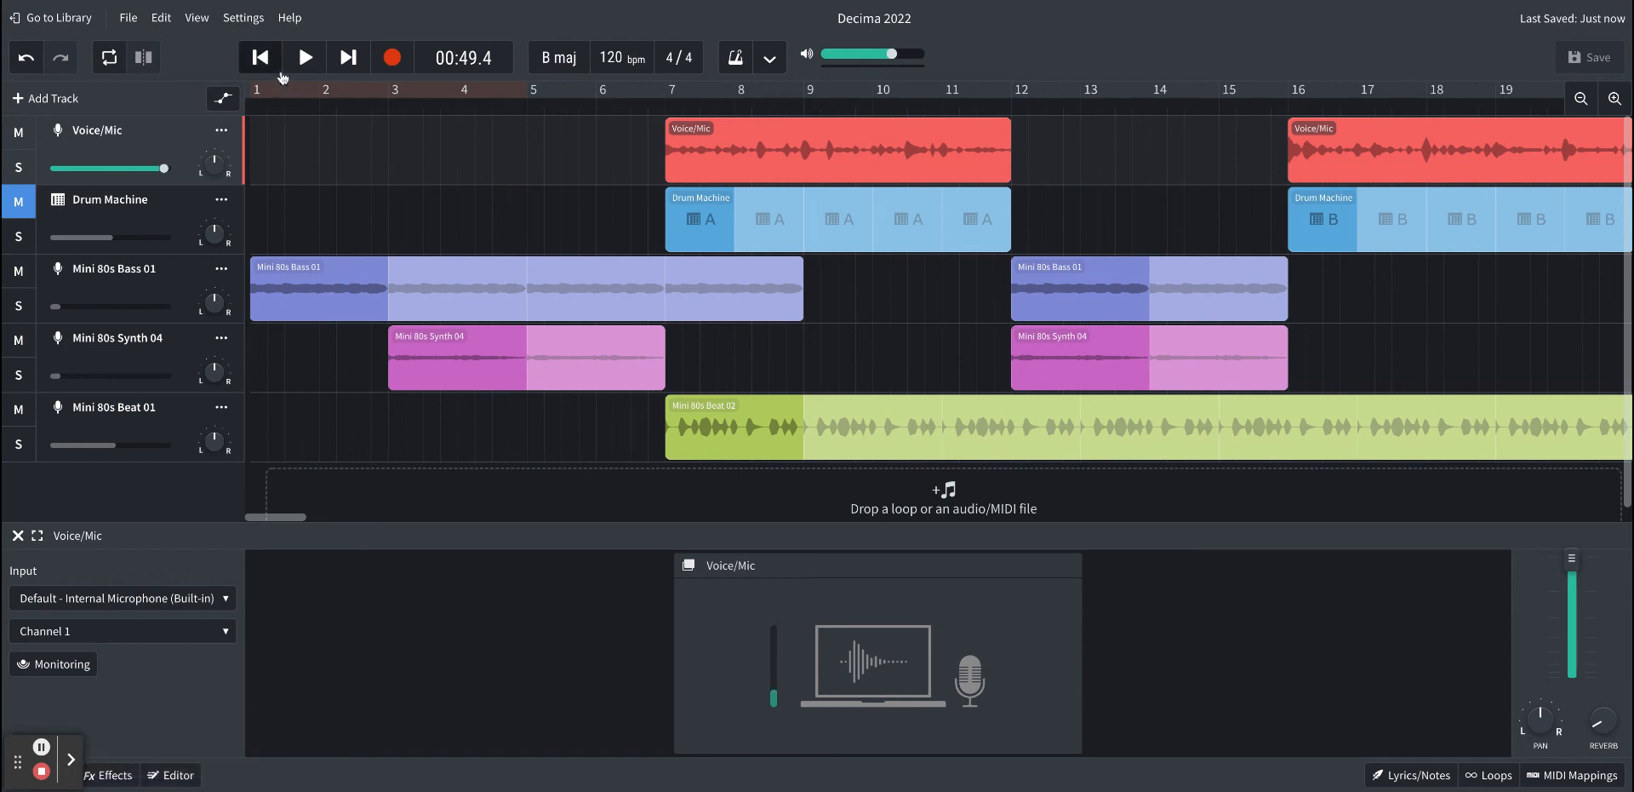
Step: Play the finished arrangement from the very beginning and stop just after bar 25
{"action": "left_click", "coordinate": [305, 61]}
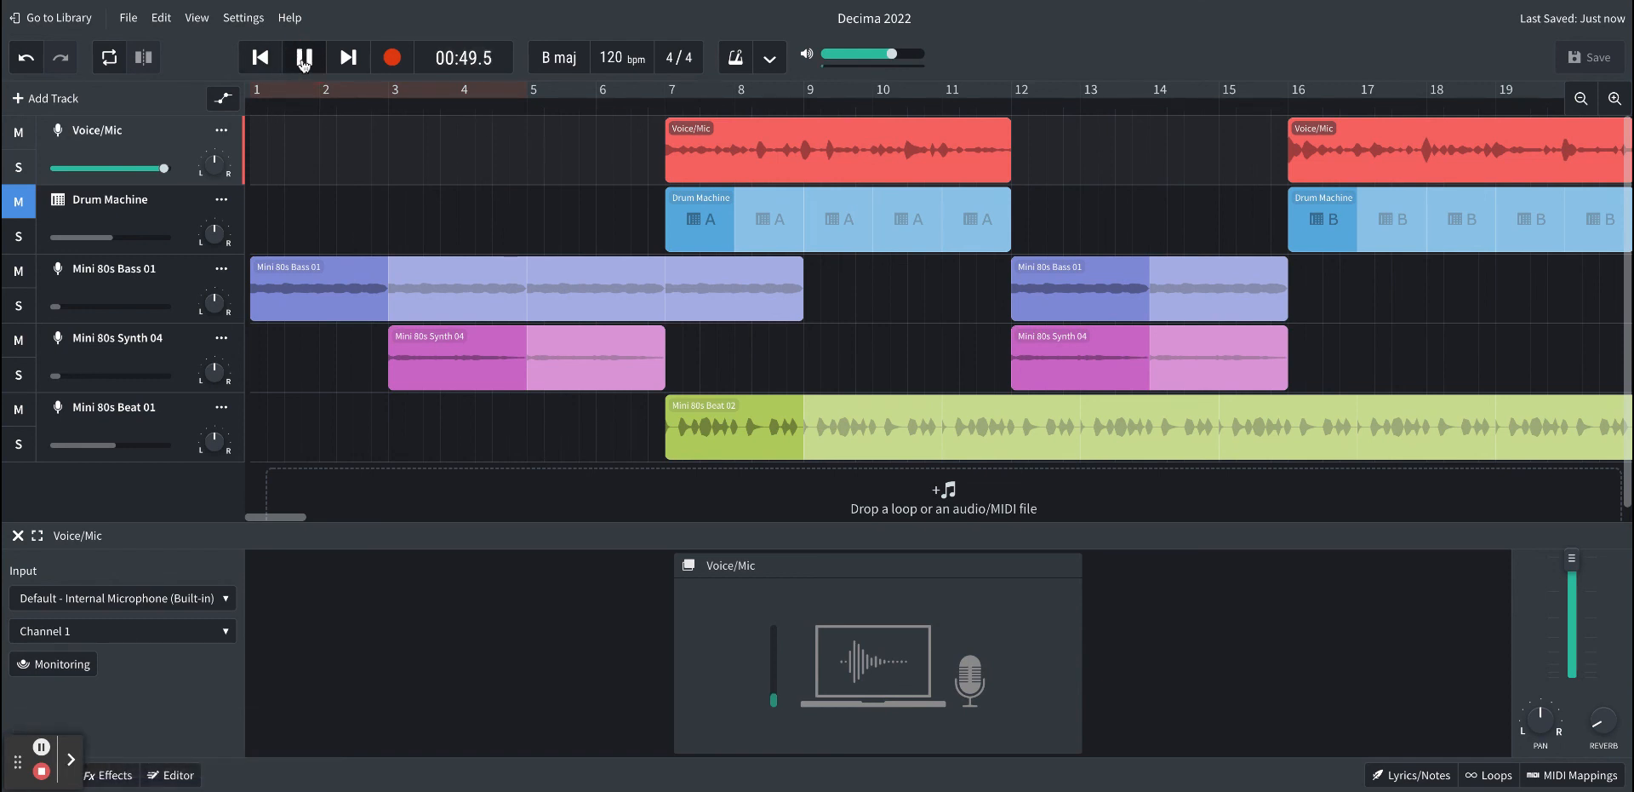
{"action": "left_click", "coordinate": [294, 58]}
{"action": "left_click", "coordinate": [260, 57]}
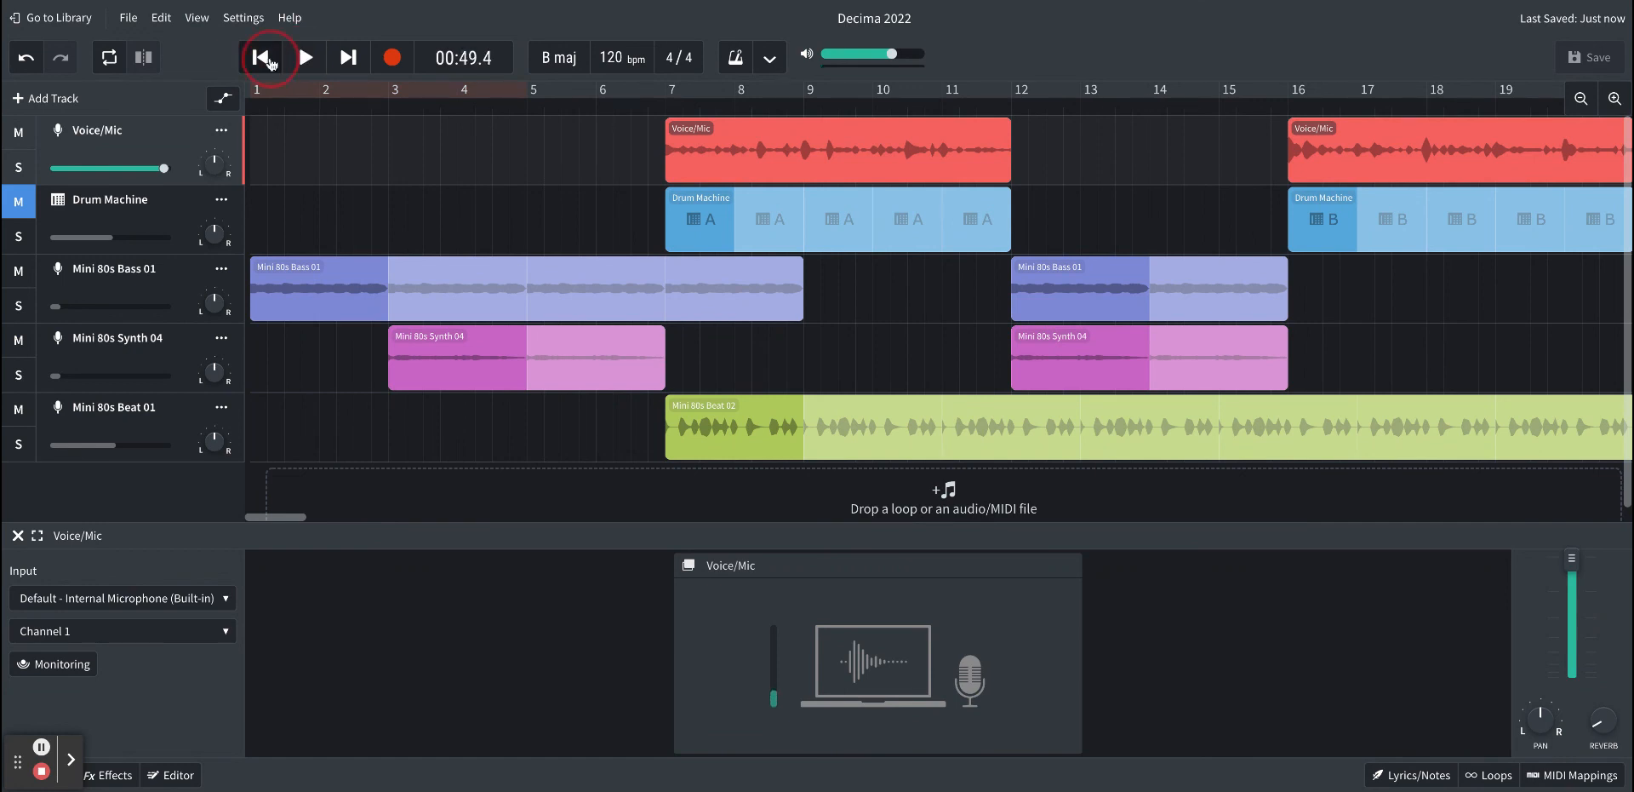
{"action": "left_click", "coordinate": [260, 57]}
{"action": "left_click", "coordinate": [304, 58]}
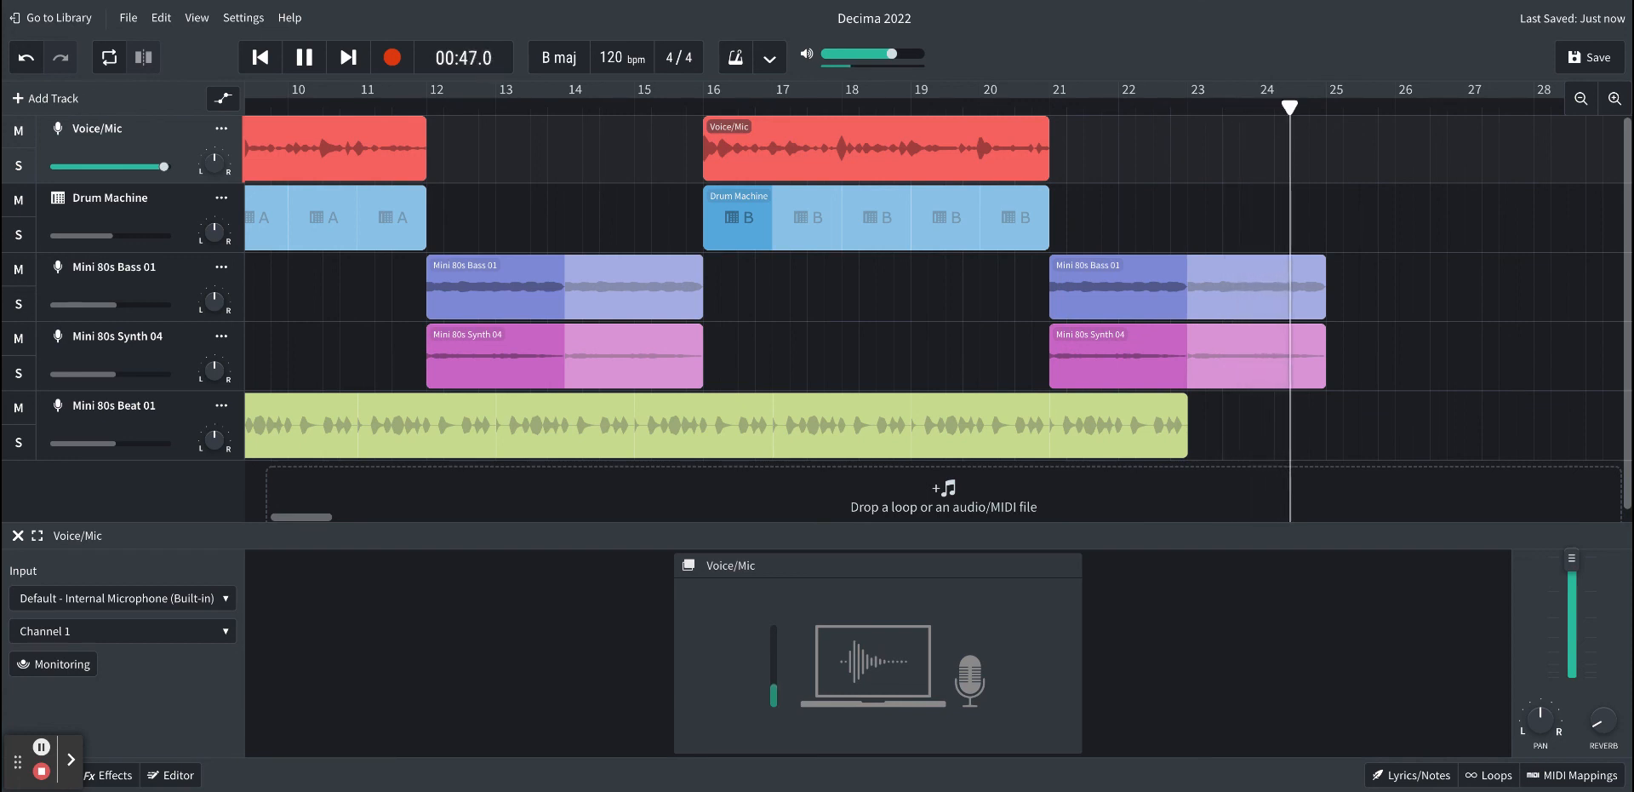
{"action": "left_click", "coordinate": [304, 57]}
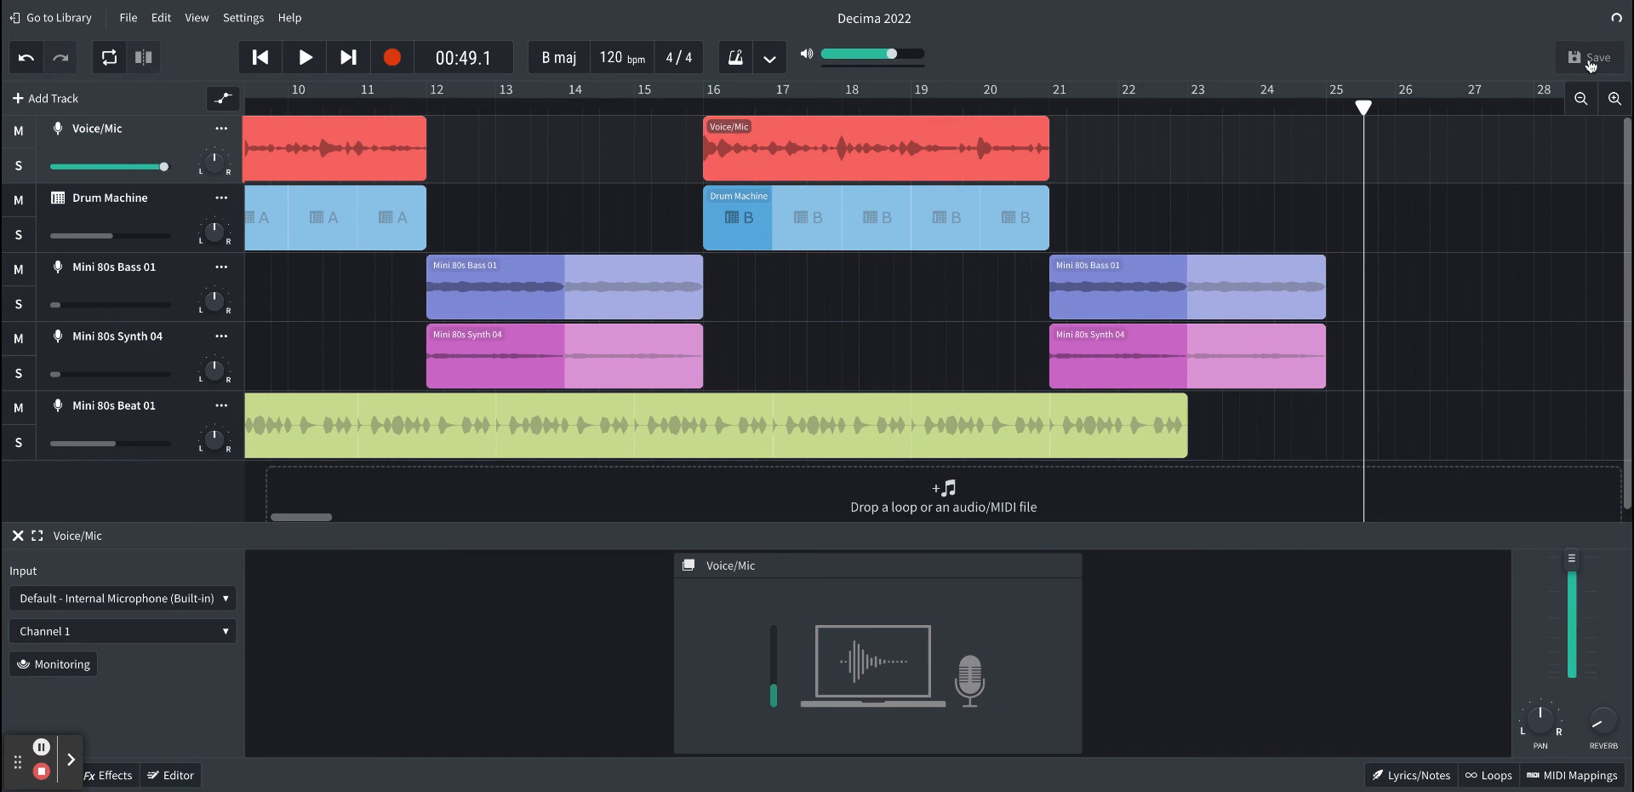
{"action": "left_click", "coordinate": [71, 759]}
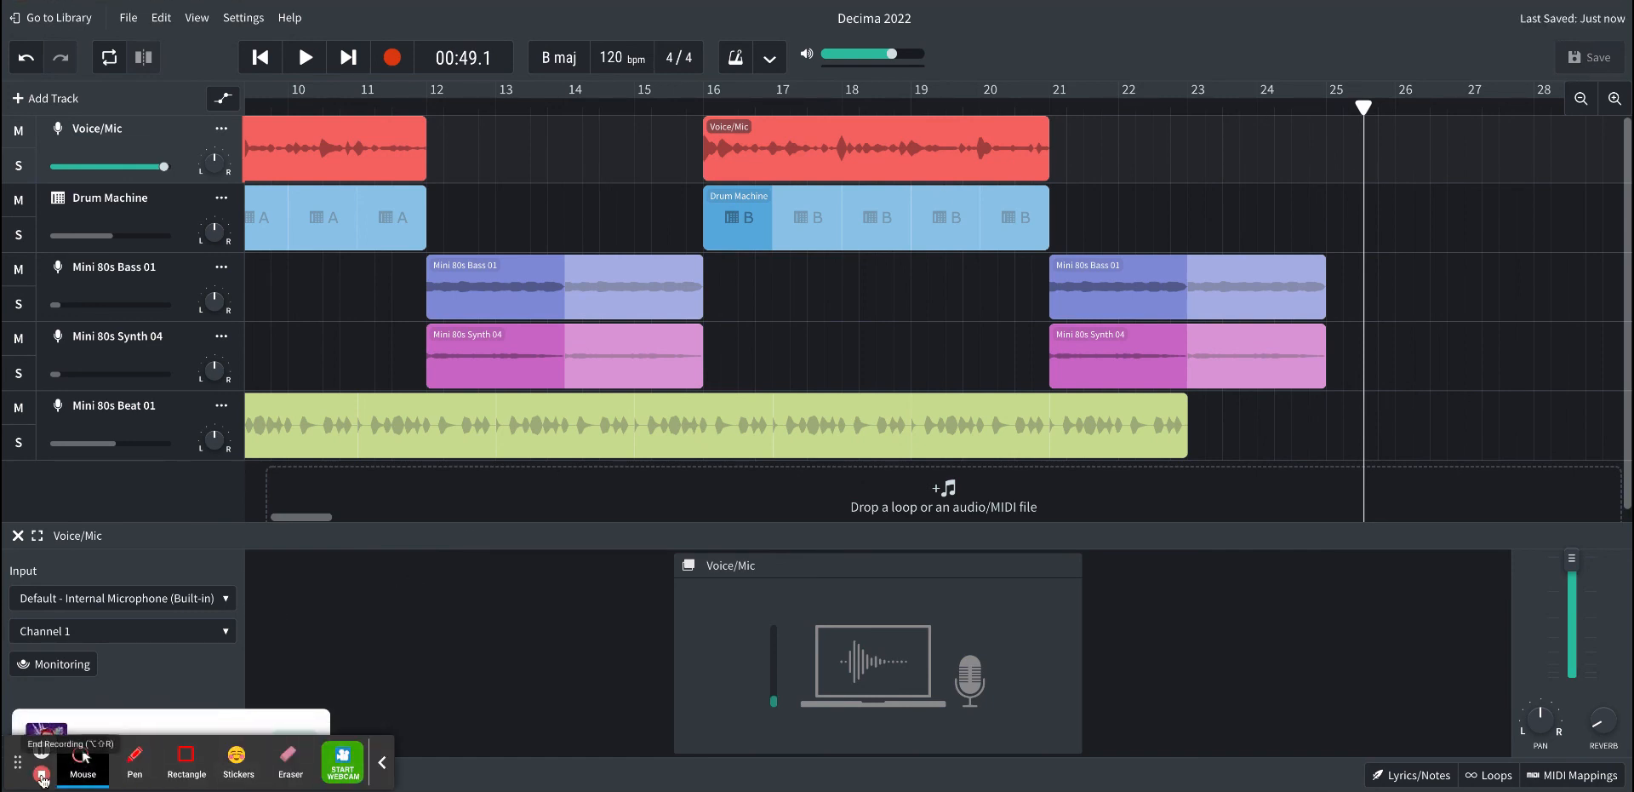